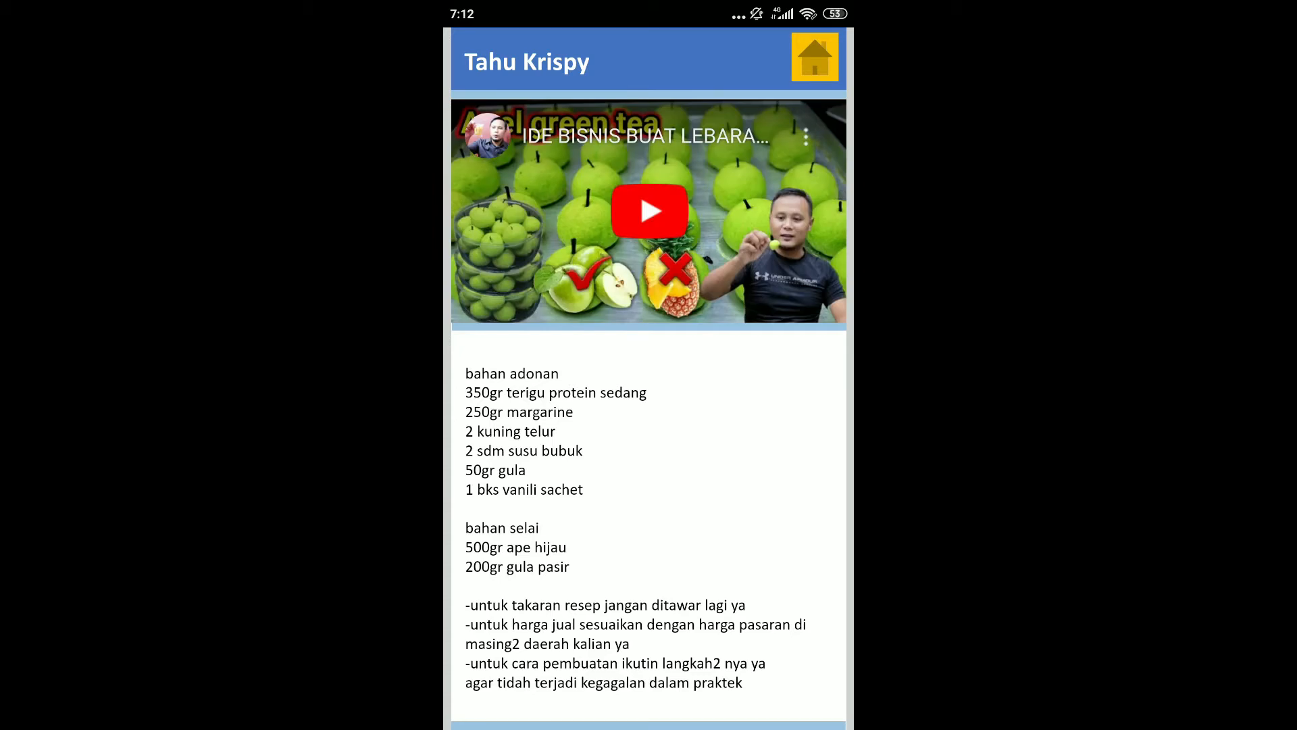
Briefly play and pause the video on the Tahu Krispy recipe page, and return to the recipe overview
{"action": "left_click", "coordinate": [649, 211]}
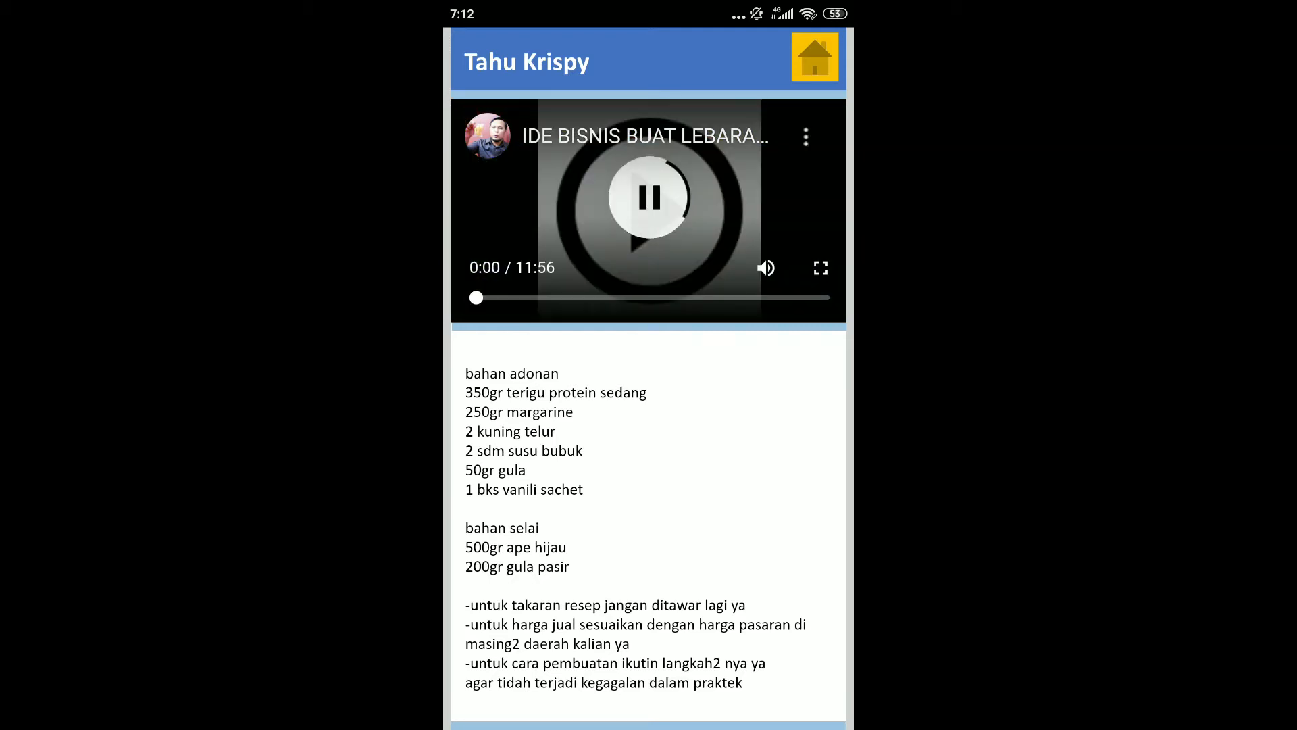
{"action": "left_click", "coordinate": [649, 197]}
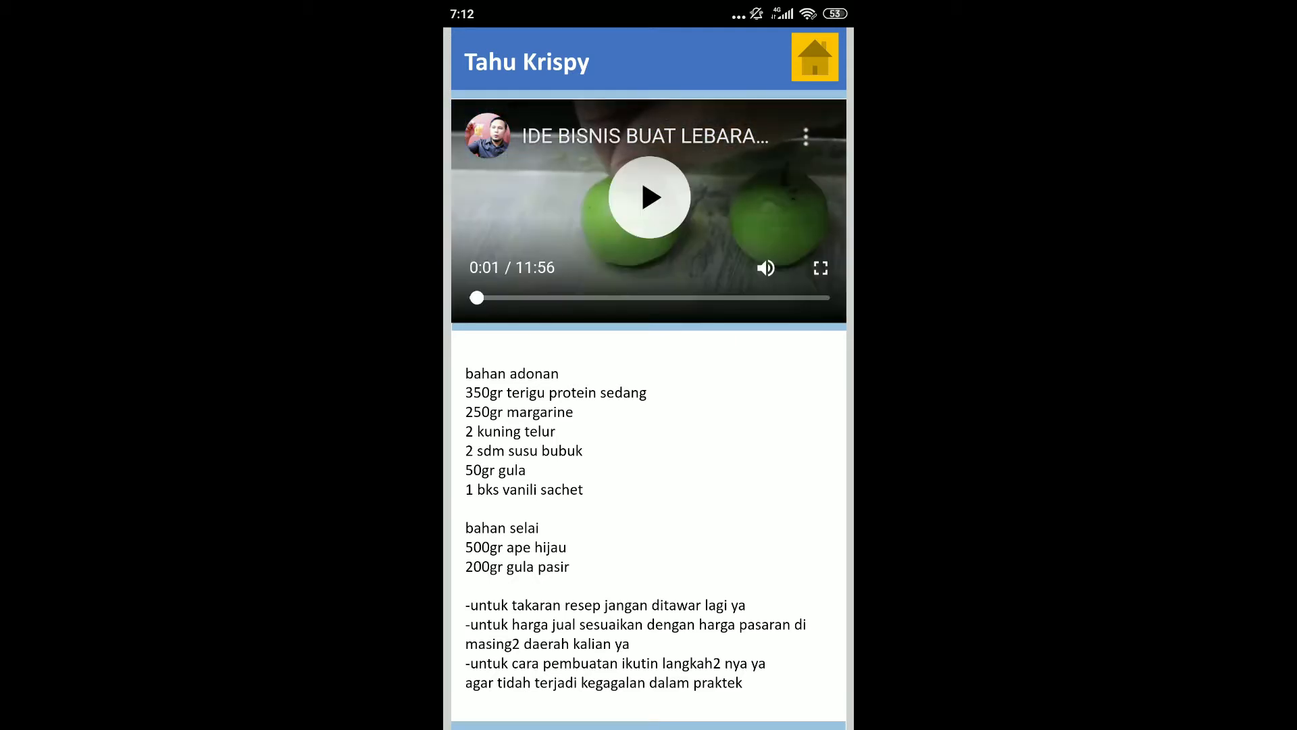
{"action": "left_click", "coordinate": [815, 58]}
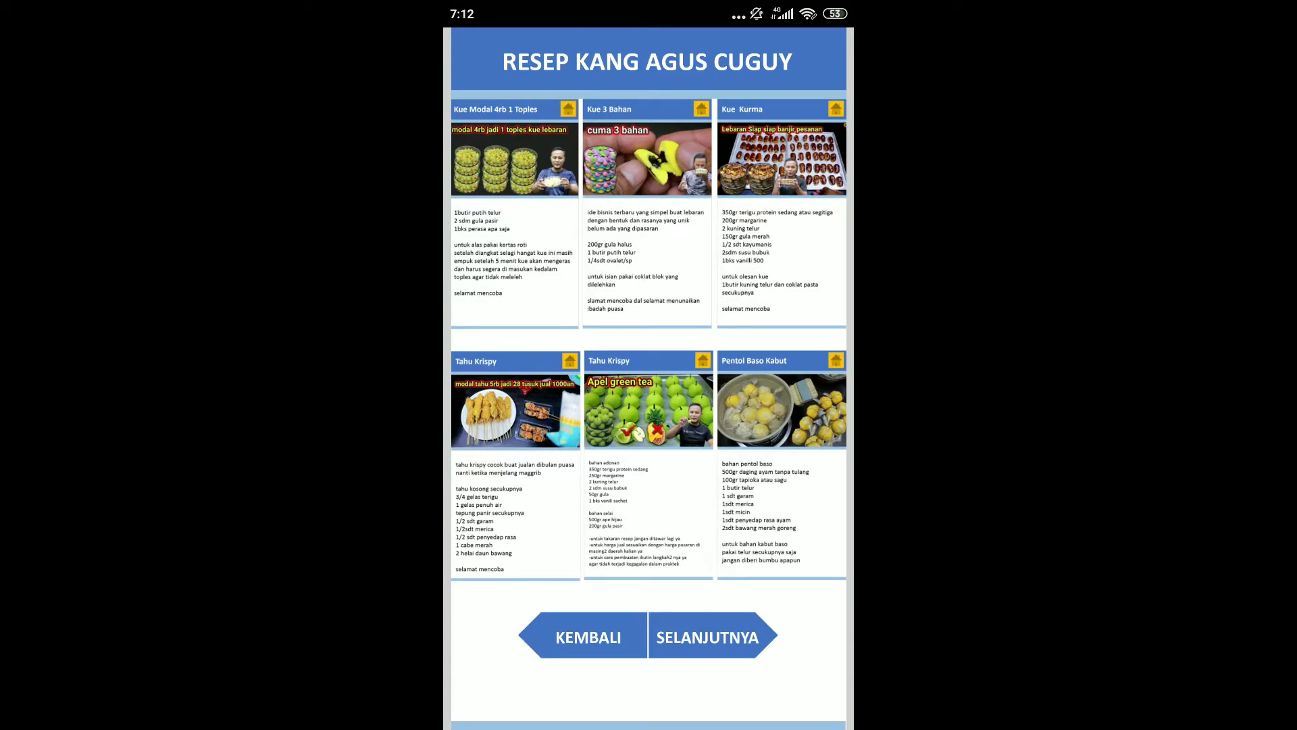
Go back to the previous overview page and view the Kue Batako recipe before returning home
{"action": "left_click", "coordinate": [587, 636]}
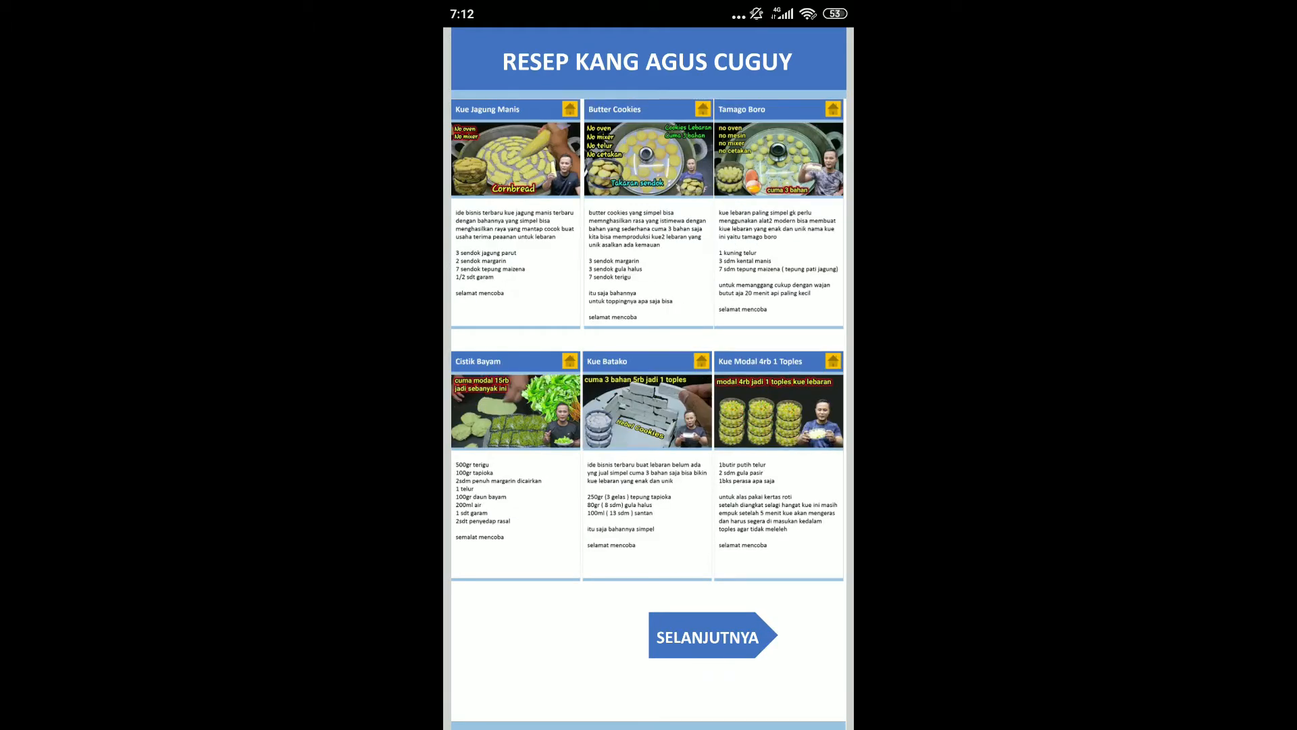
{"action": "left_click", "coordinate": [647, 412]}
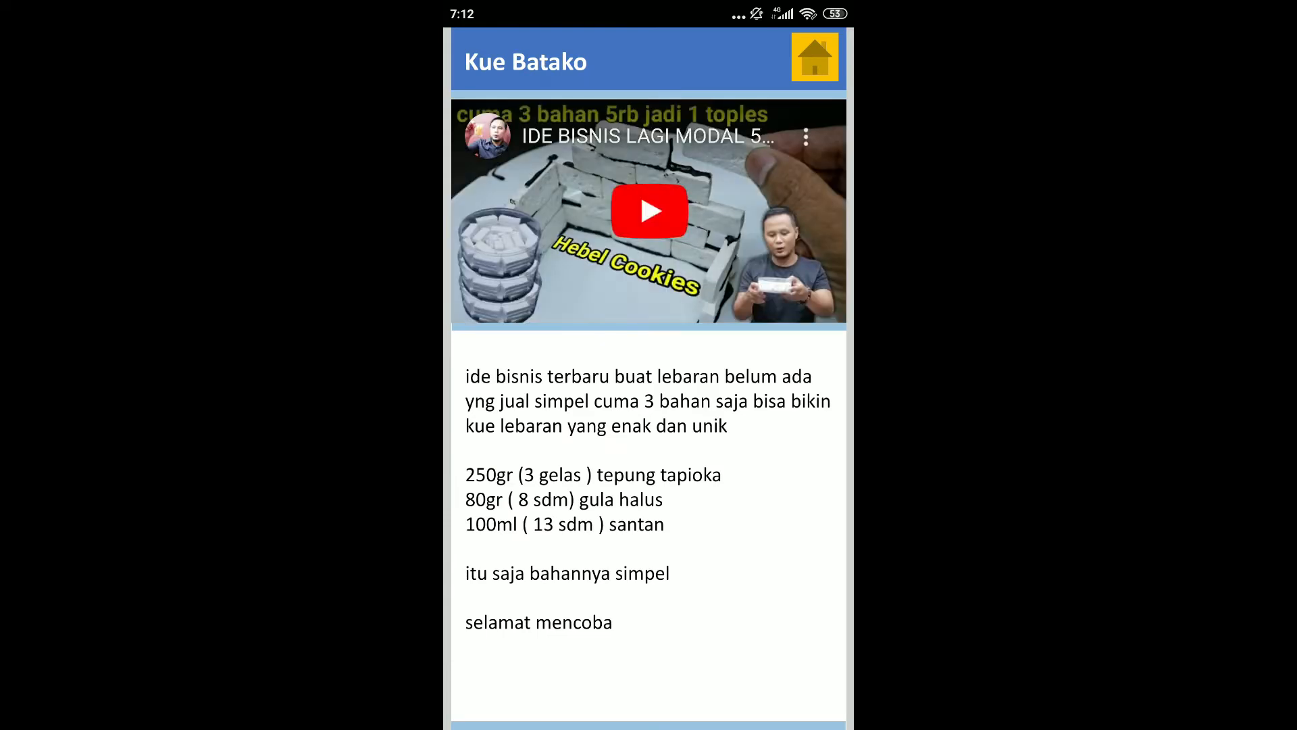
{"action": "left_click", "coordinate": [815, 57]}
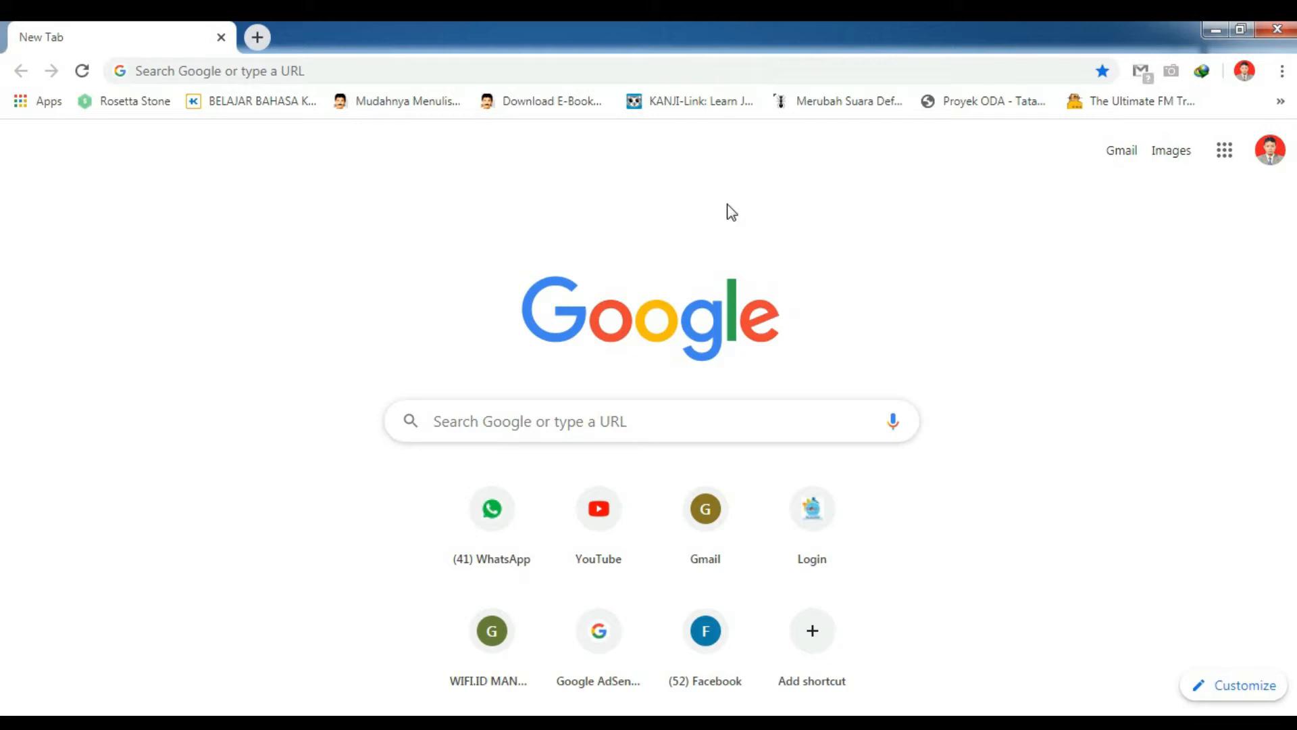
Open youtube.com in the Chrome browser
{"action": "left_click", "coordinate": [368, 71]}
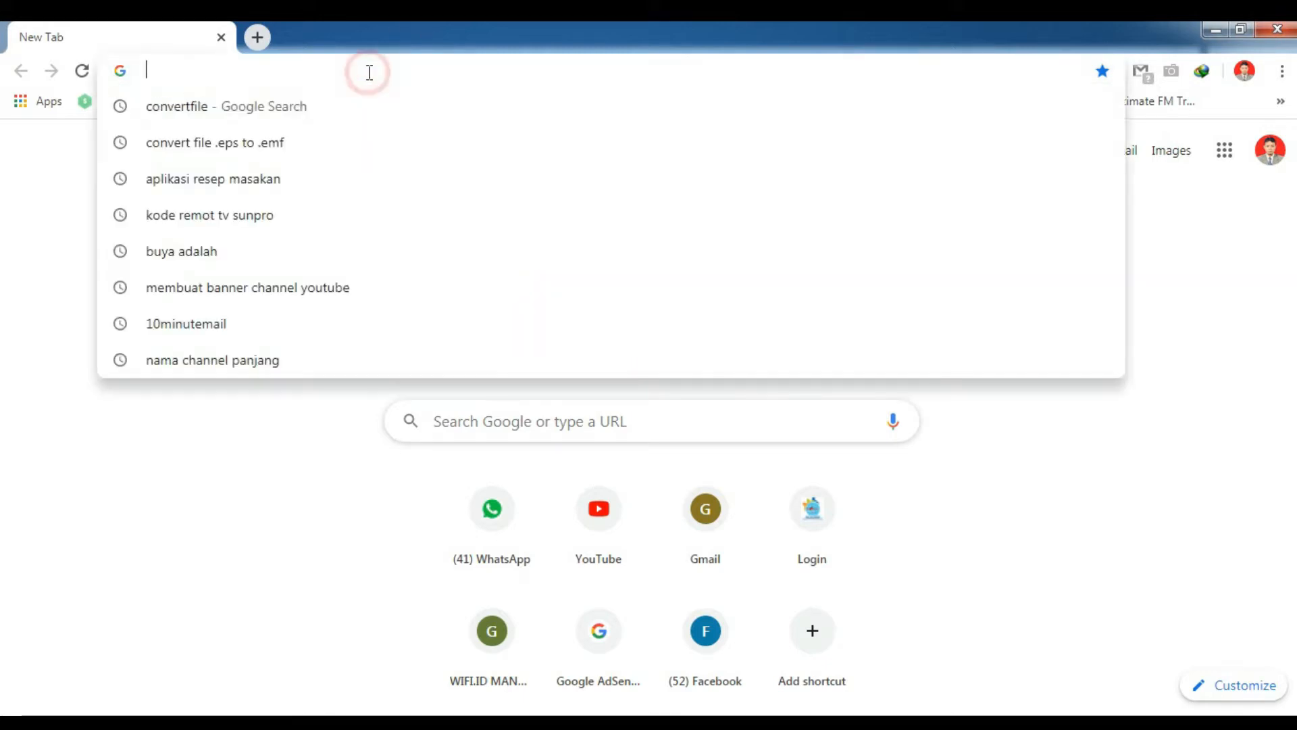
{"action": "type", "text": "y"}
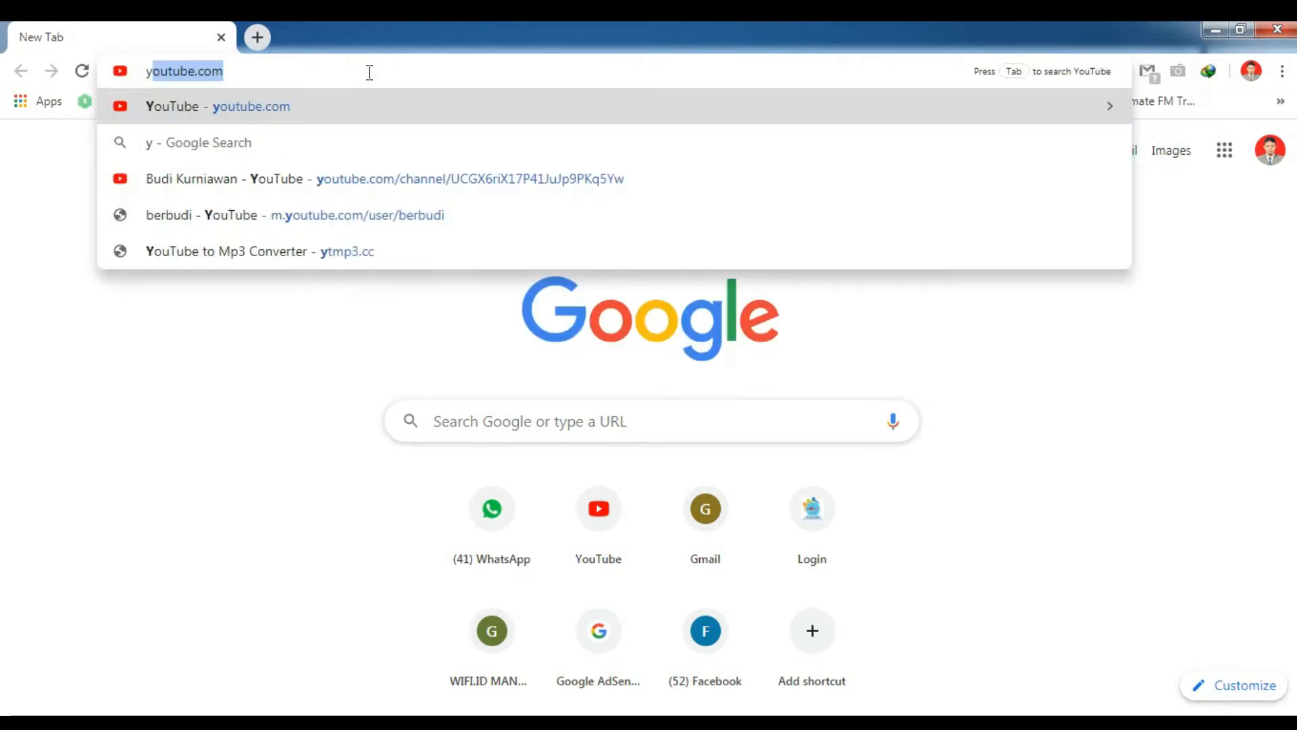
{"action": "key", "text": "Return"}
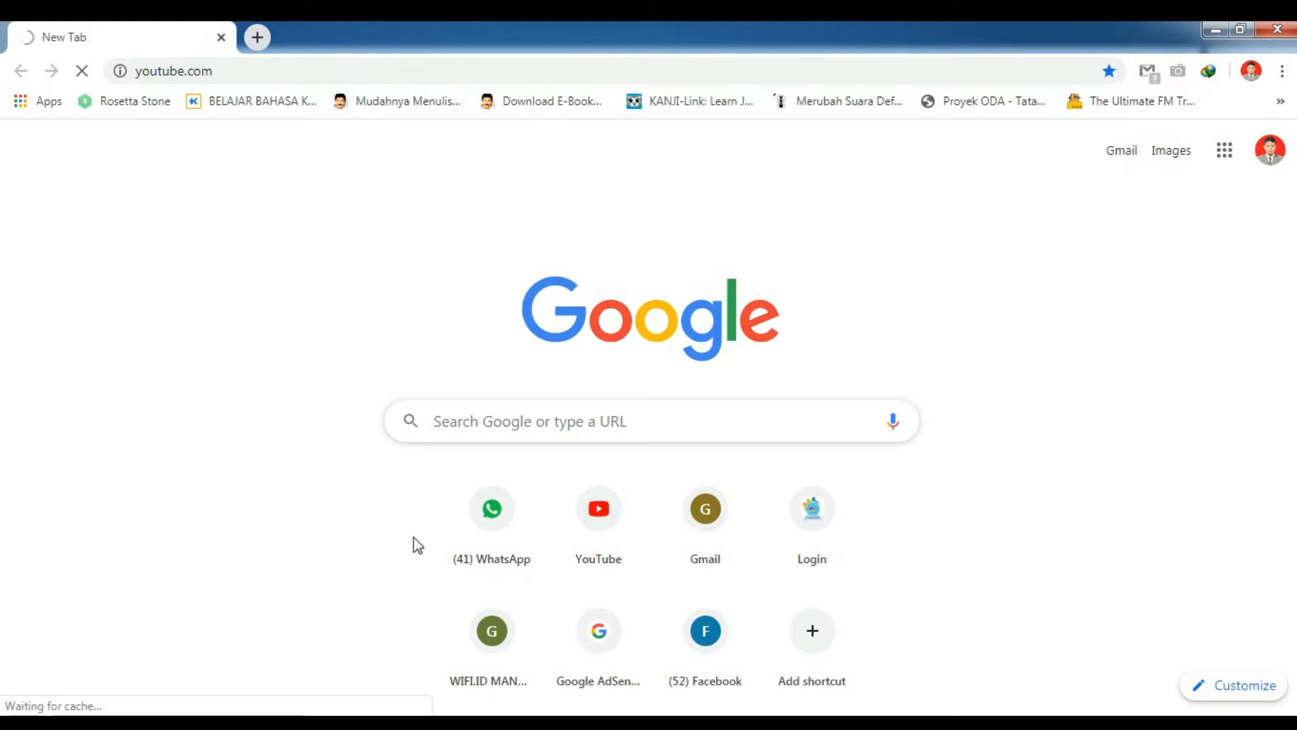
Switch to PowerPoint and save the new presentation in My Documents as "Koleksi Resep Kang Agus Cuguy"
{"action": "mouse_move", "coordinate": [396, 723]}
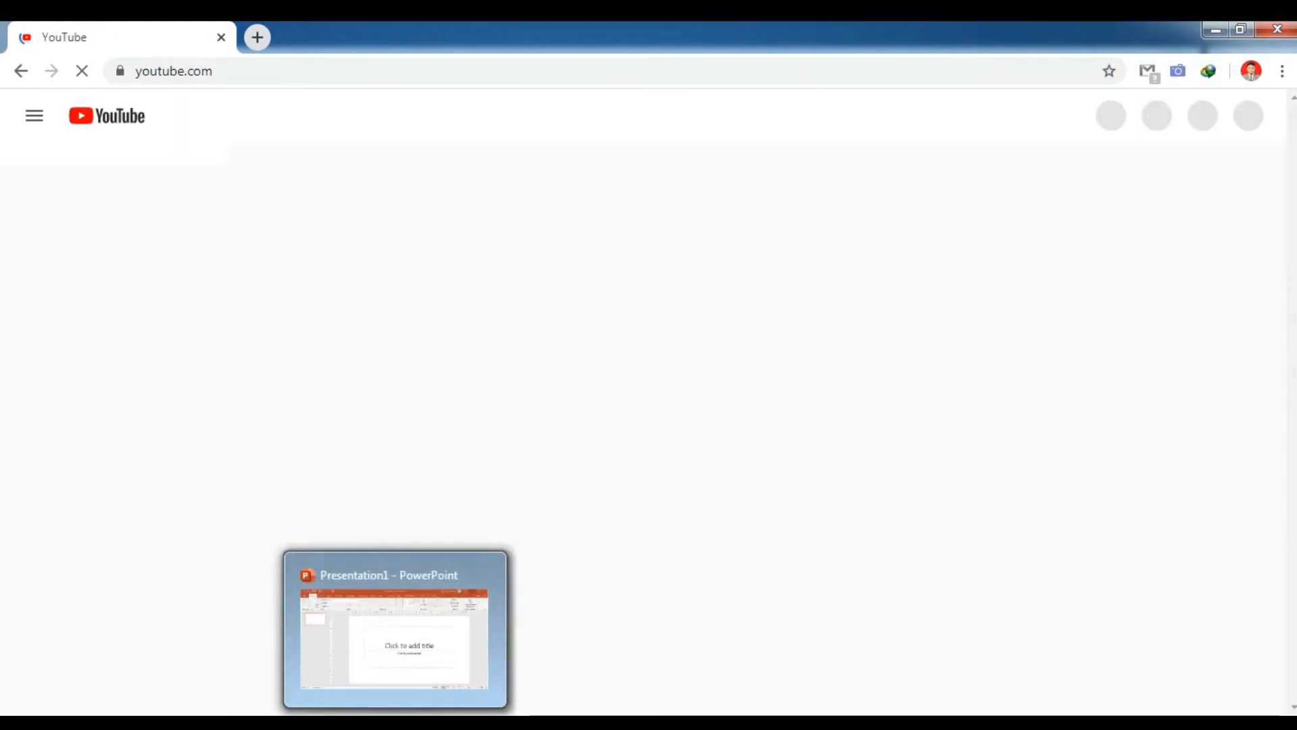
{"action": "left_click", "coordinate": [396, 723]}
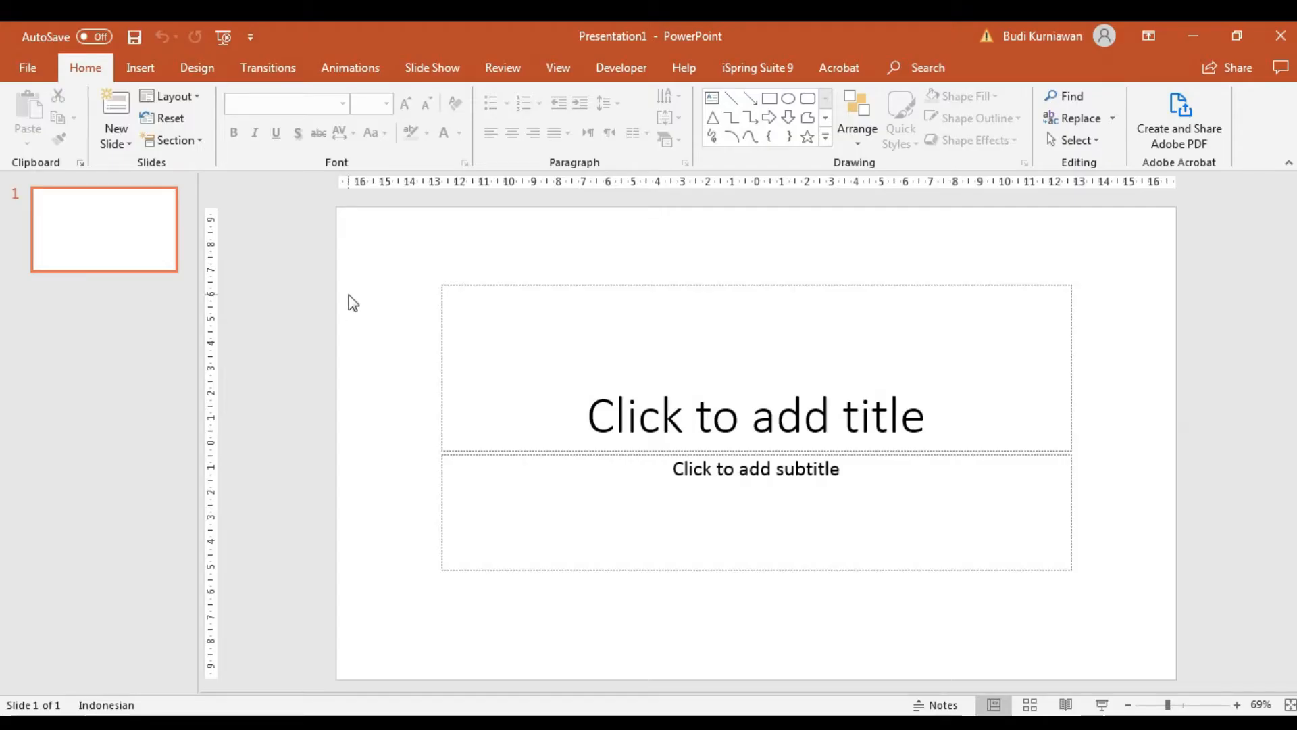
{"action": "left_click", "coordinate": [344, 273]}
{"action": "key", "text": "ctrl+s"}
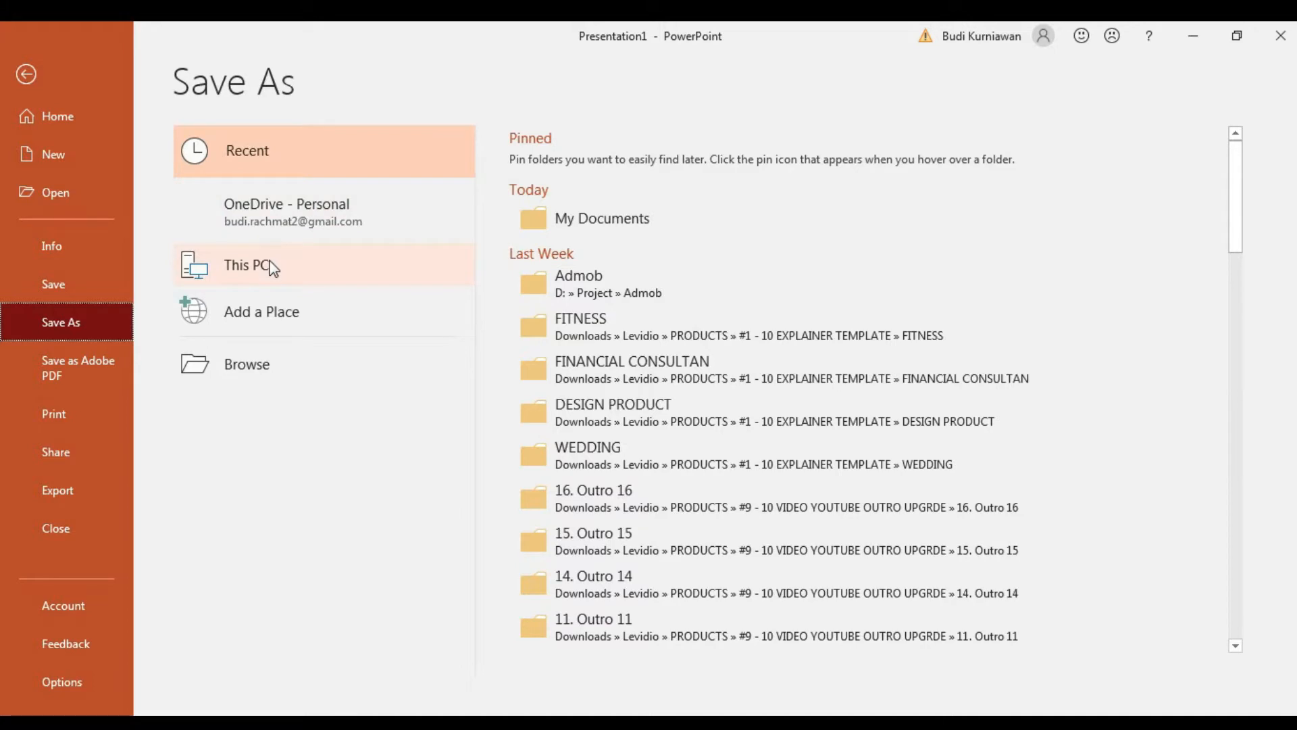
{"action": "left_click", "coordinate": [602, 217]}
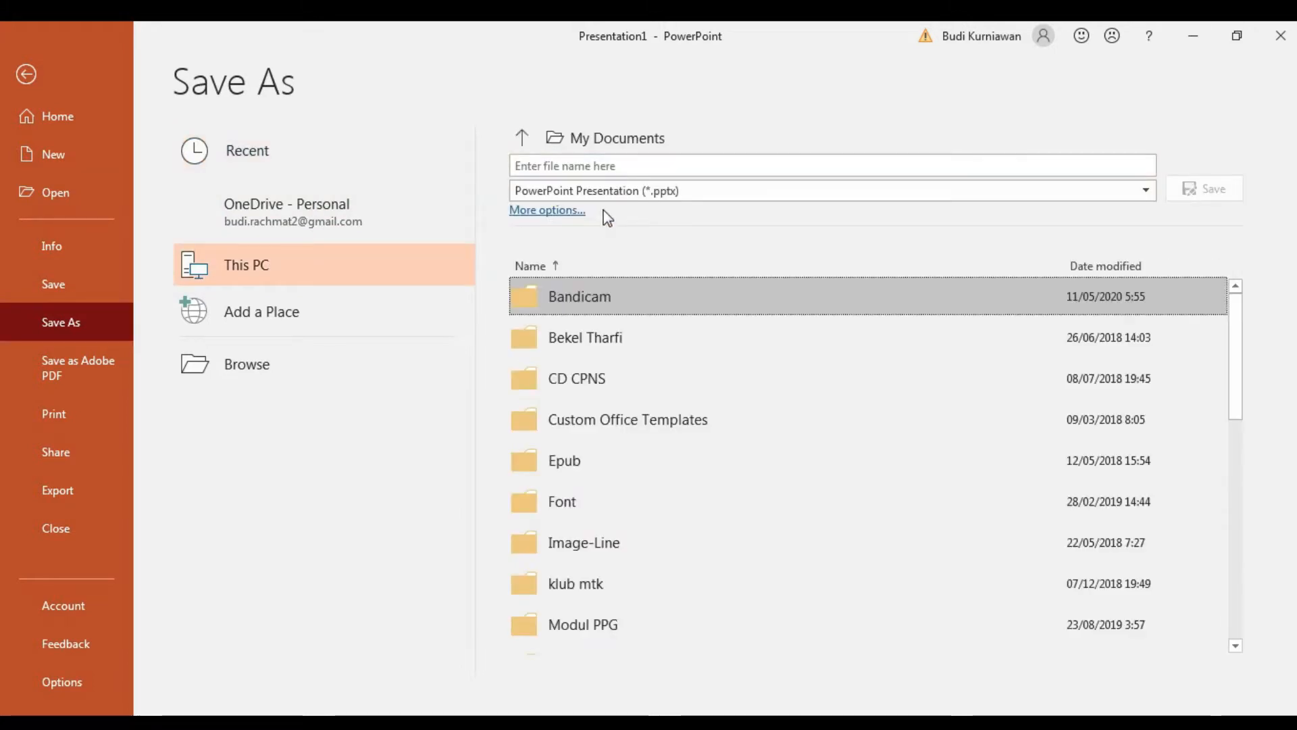
{"action": "left_click", "coordinate": [610, 165]}
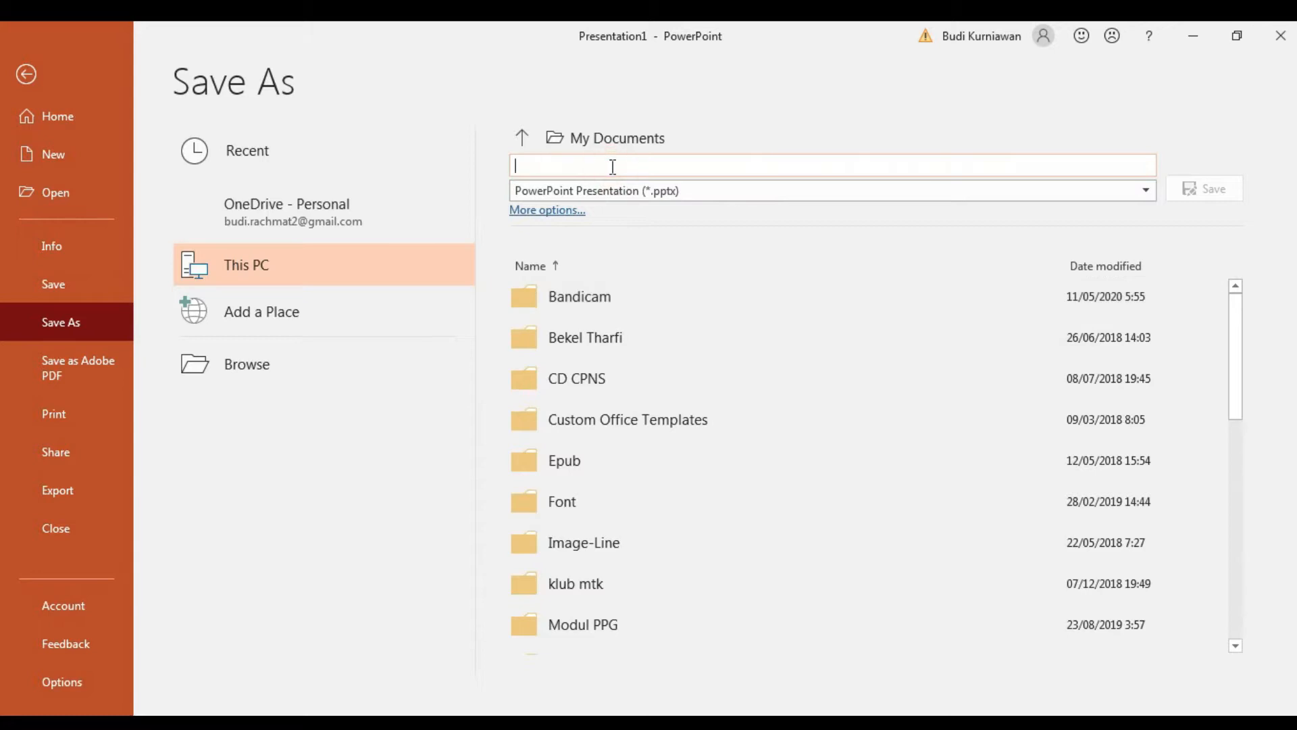
{"action": "type", "text": "A"}
{"action": "key", "text": "BackSpace"}
{"action": "type", "text": "Koleksi Resep "}
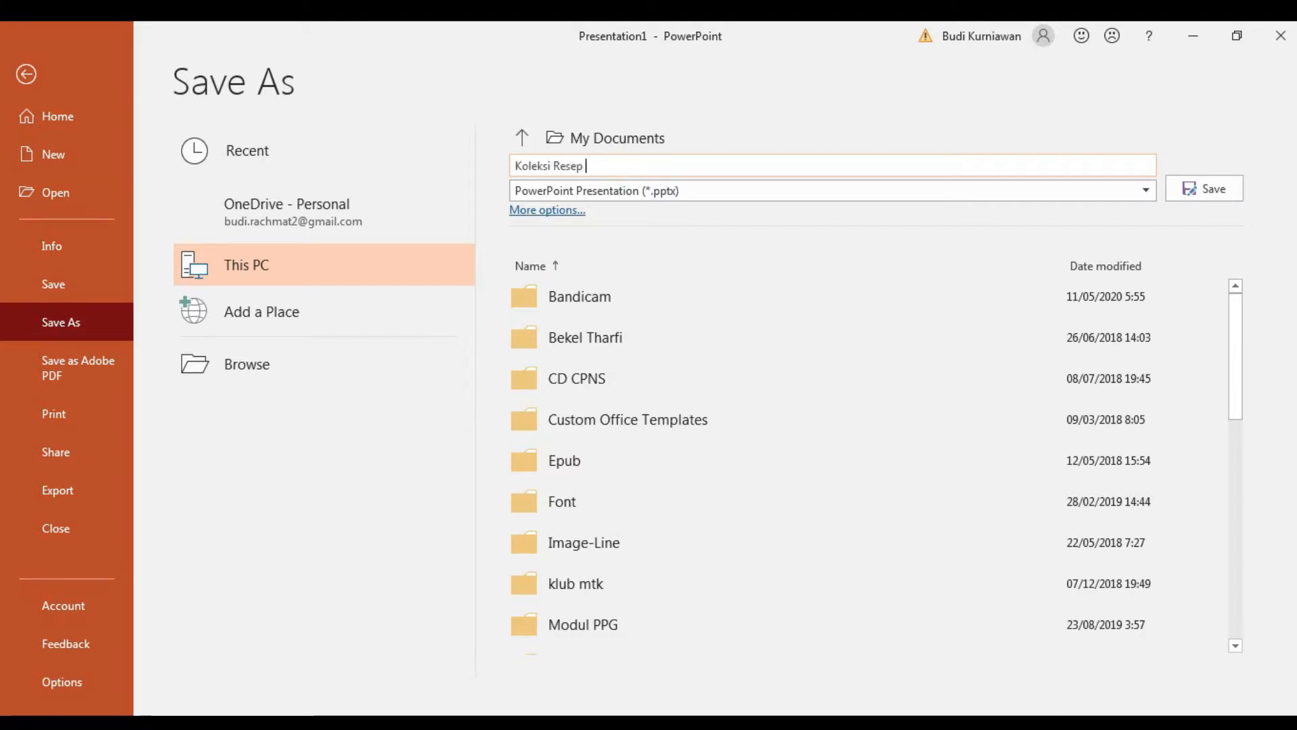
{"action": "type", "text": "Kang Agus Cuguy"}
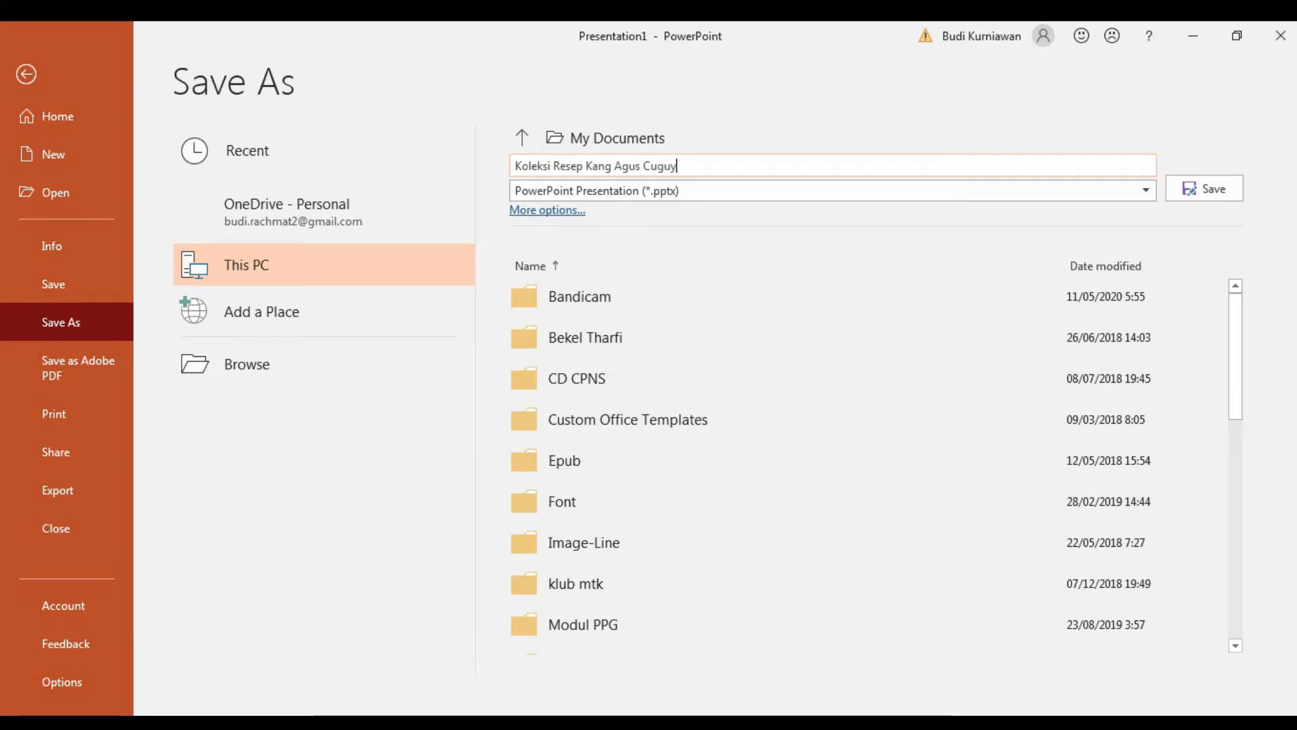
{"action": "triple_click", "coordinate": [610, 165]}
{"action": "key", "text": "Return"}
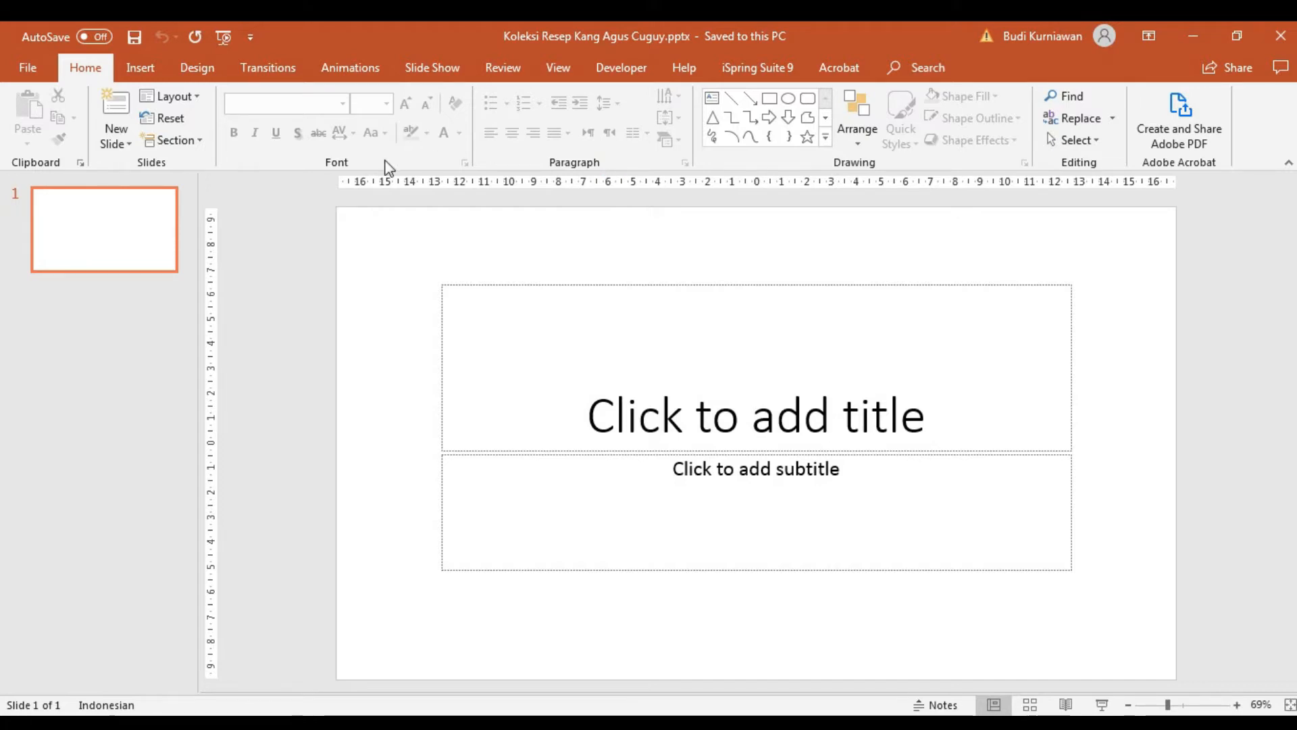
Change the slide orientation to portrait through a custom slide size, maximizing the content for the new size
{"action": "left_click", "coordinate": [142, 68]}
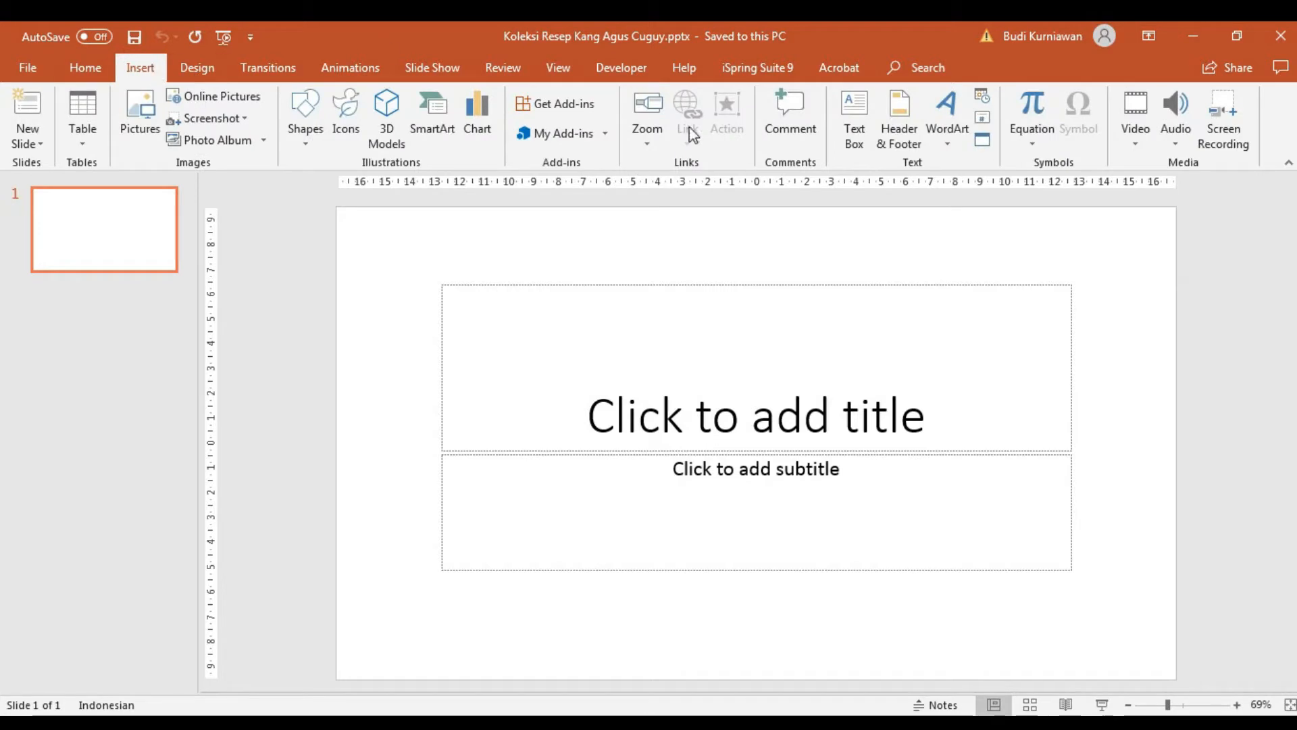
{"action": "left_click", "coordinate": [203, 72]}
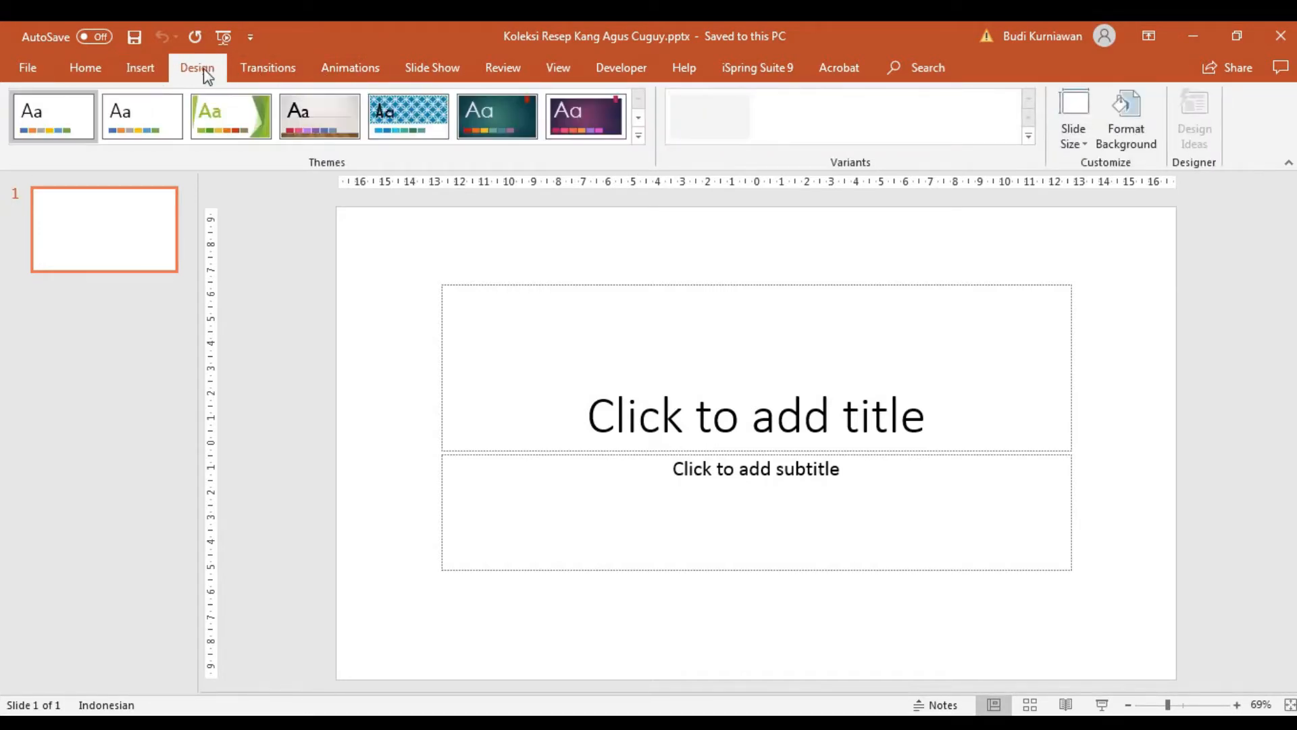
{"action": "left_click", "coordinate": [1075, 143]}
{"action": "left_click", "coordinate": [1104, 247]}
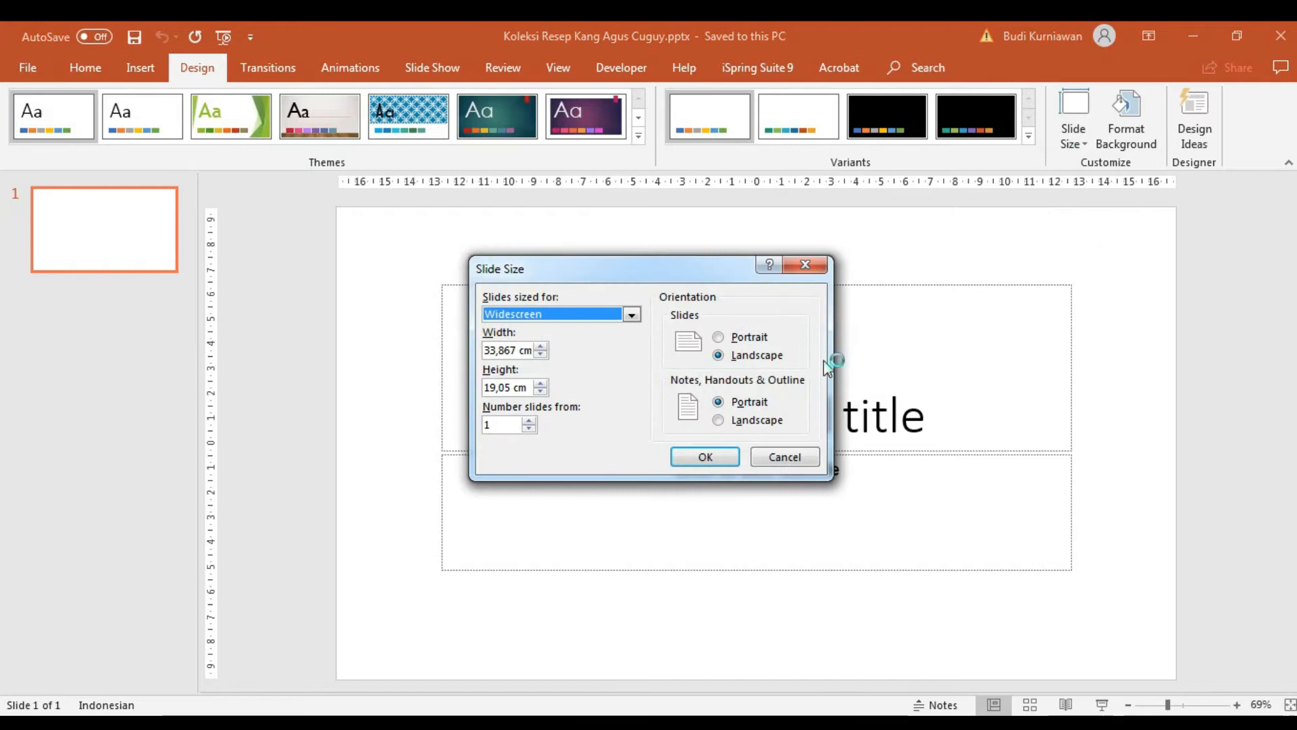
{"action": "left_click", "coordinate": [748, 338]}
{"action": "left_click", "coordinate": [722, 461]}
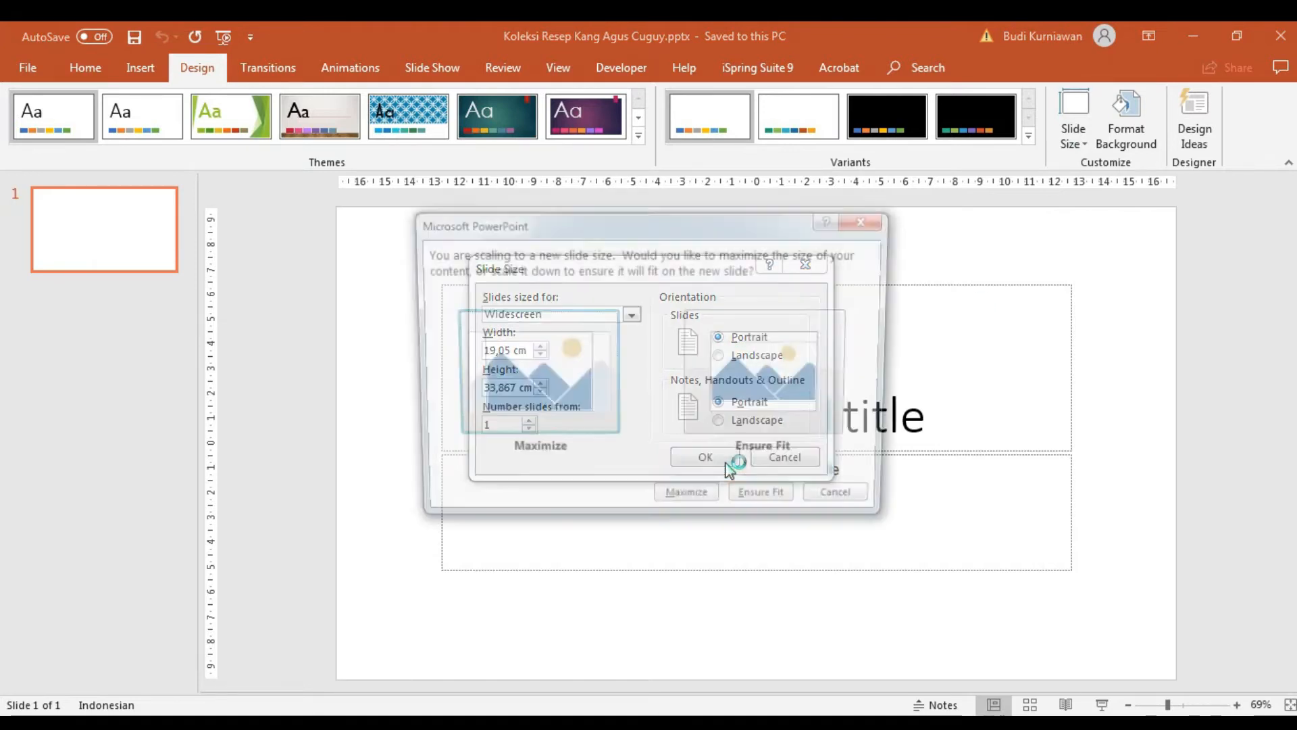
{"action": "left_click", "coordinate": [688, 504]}
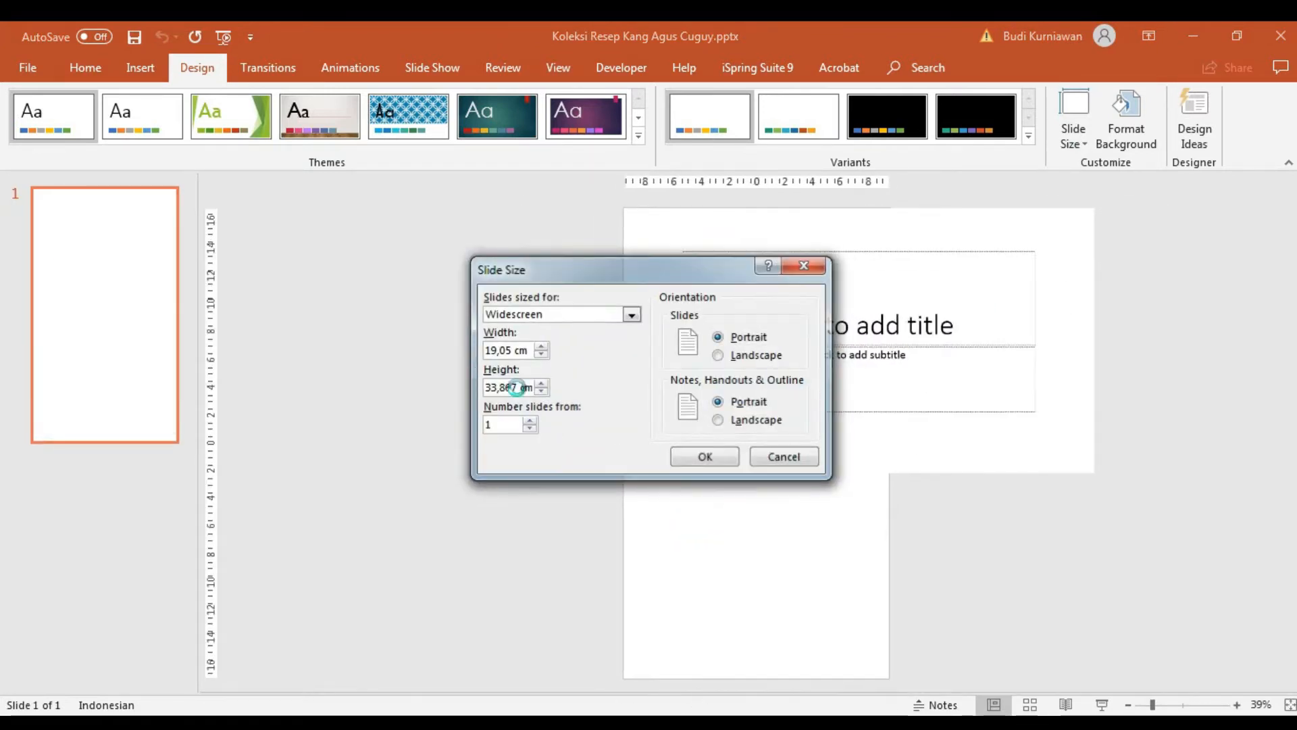
Apply the Blank layout to slide 1
{"action": "right_click", "coordinate": [122, 339]}
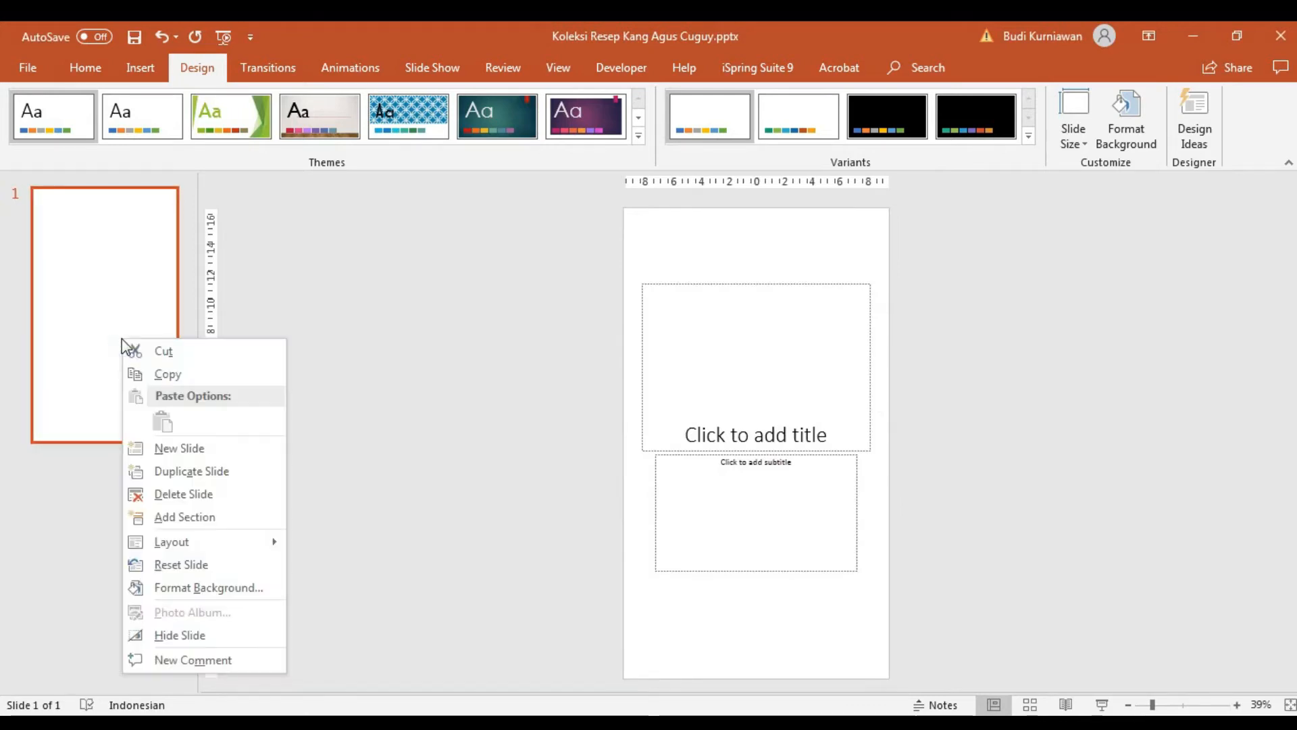
{"action": "mouse_move", "coordinate": [172, 548]}
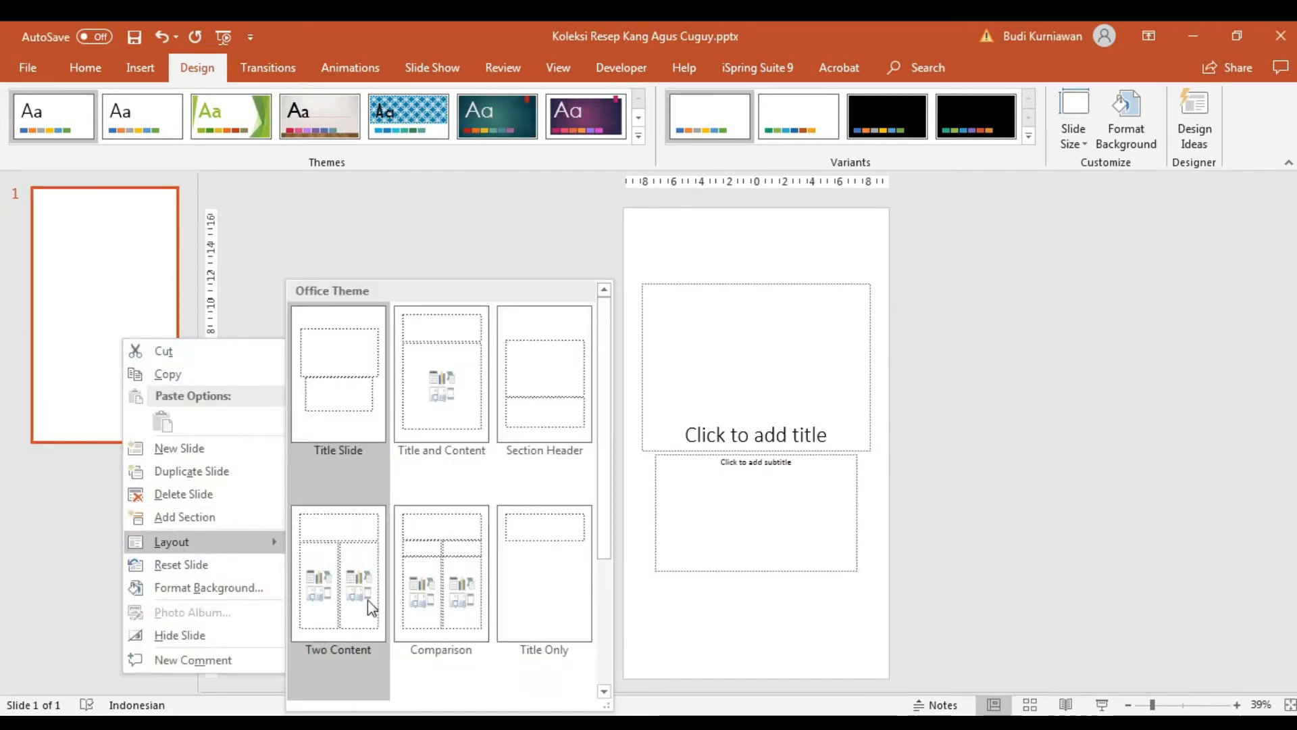
{"action": "left_click_drag", "start_coordinate": [605, 464], "coordinate": [605, 554]}
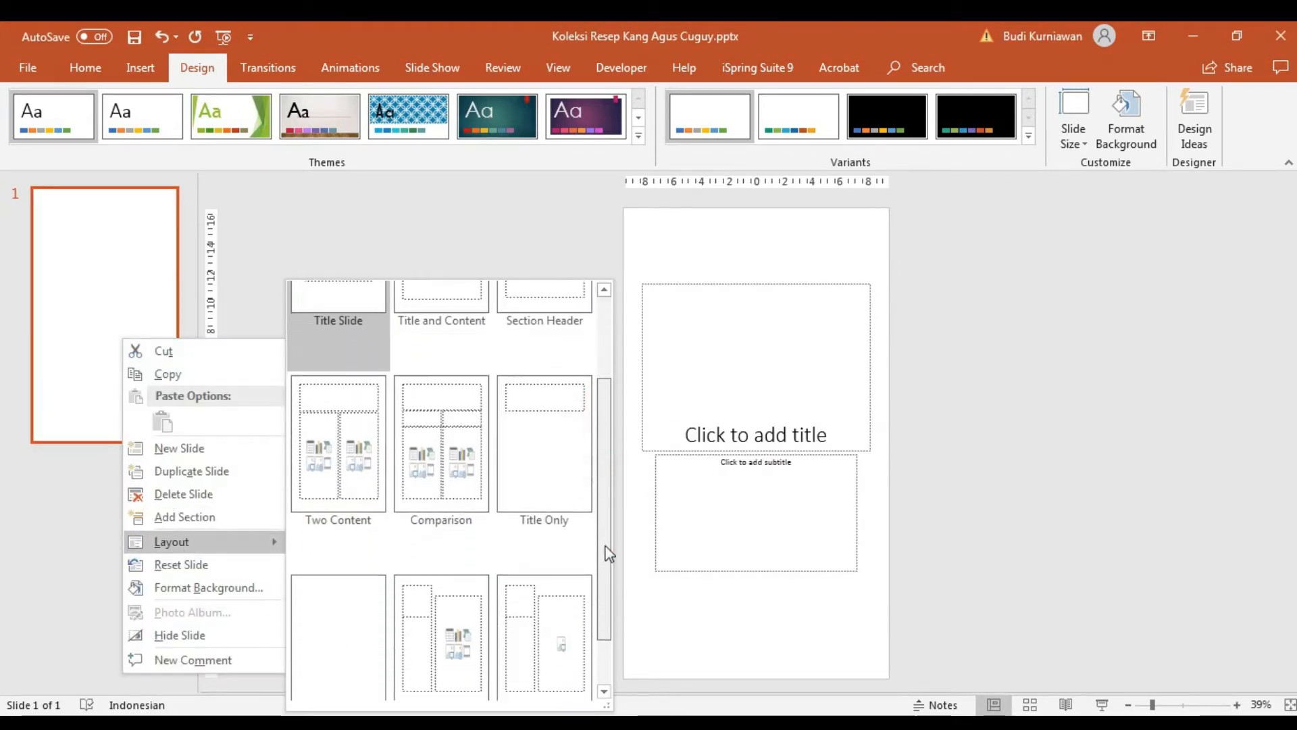
{"action": "left_click", "coordinate": [333, 622]}
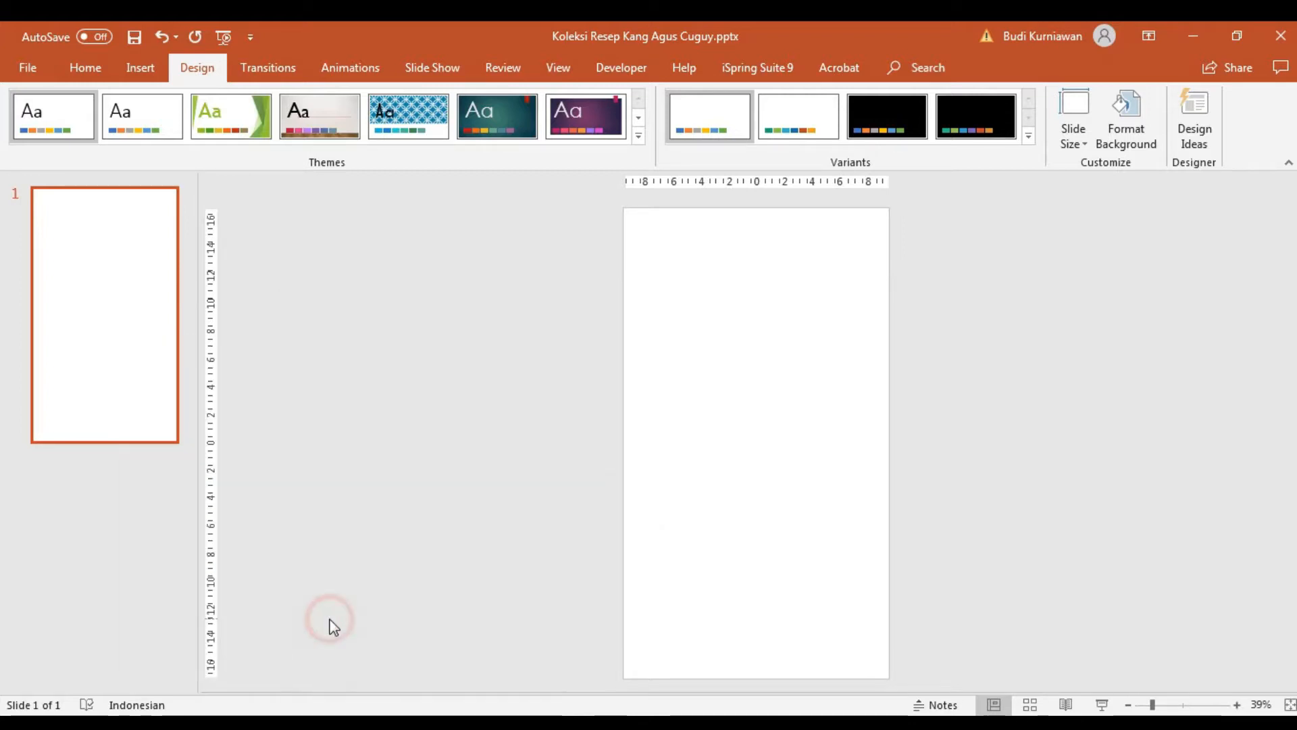
Switch to YouTube in Chrome and search for "agus cuguy"
{"action": "left_click", "coordinate": [146, 68]}
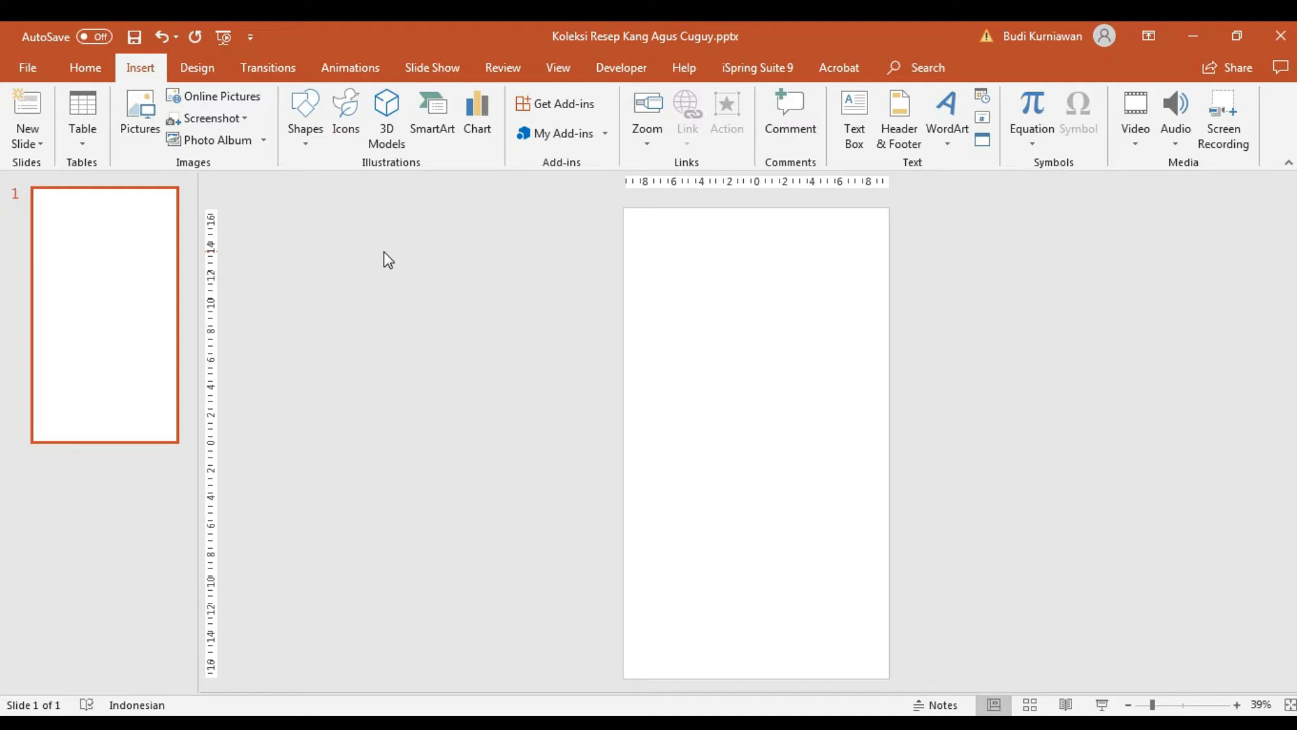
{"action": "left_click", "coordinate": [740, 74]}
{"action": "key", "text": "alt+Tab"}
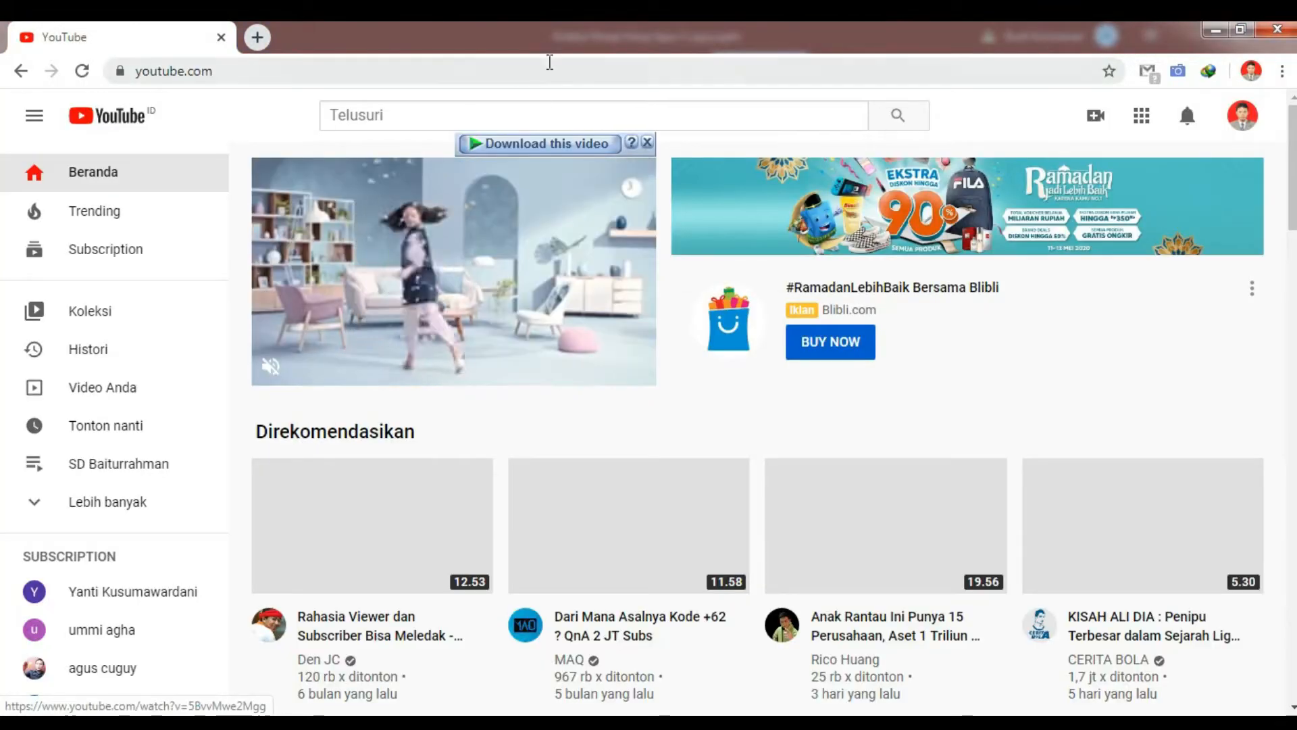
{"action": "left_click", "coordinate": [525, 123]}
{"action": "type", "text": "agus"}
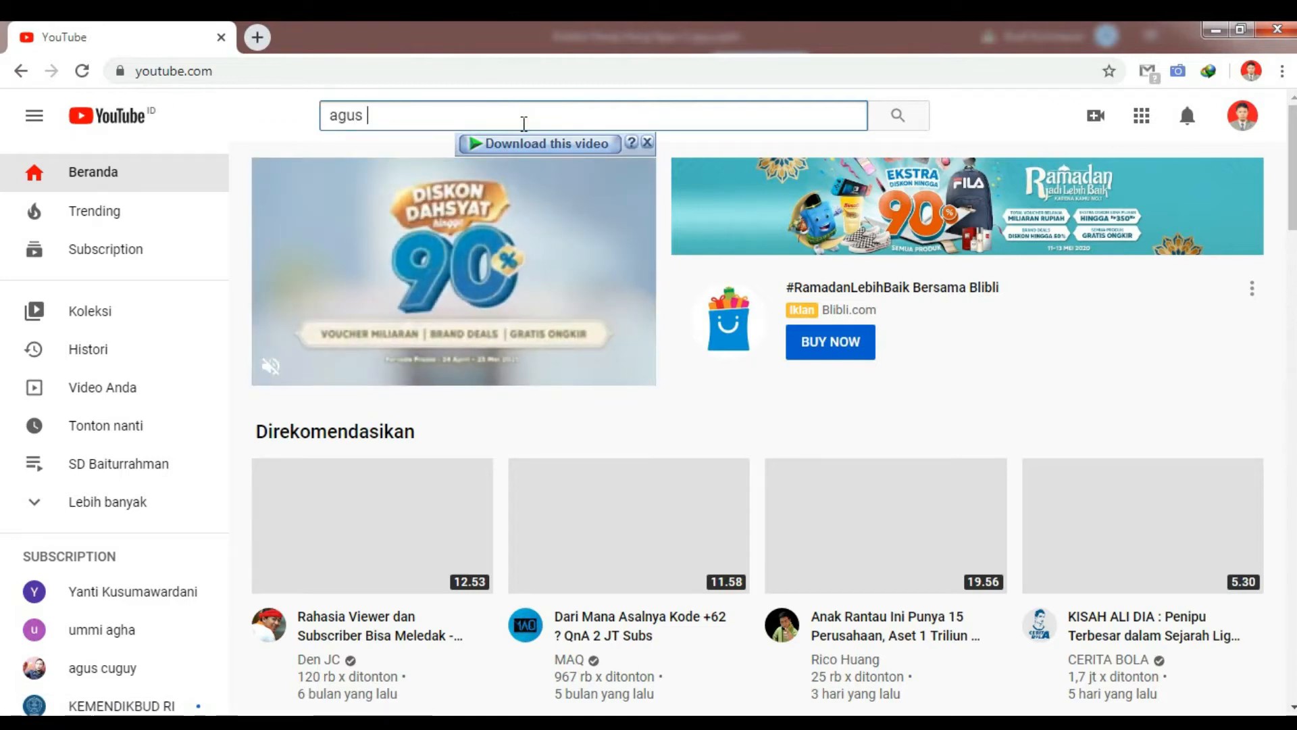
{"action": "type", "text": " cuguy"}
{"action": "key", "text": "Return"}
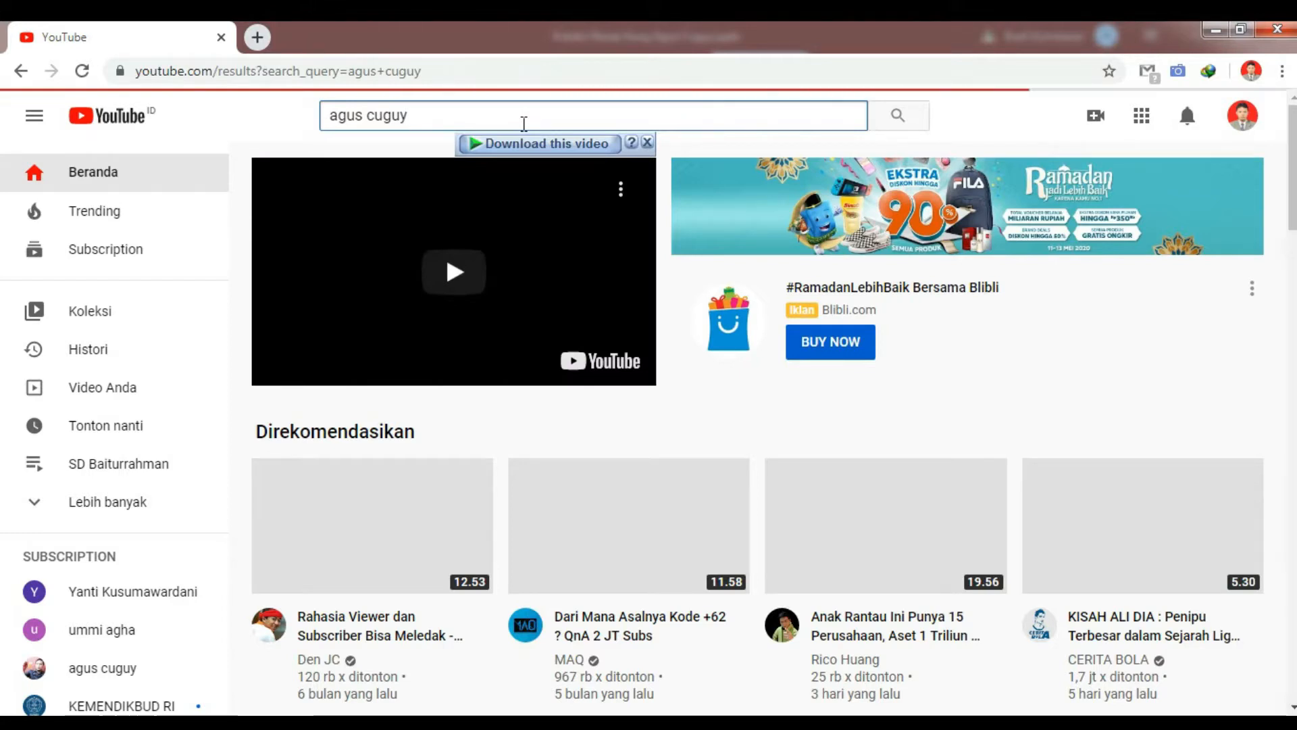
Dismiss the video download bar and show the full list of videos on the agus cuguy channel
{"action": "left_click", "coordinate": [648, 141]}
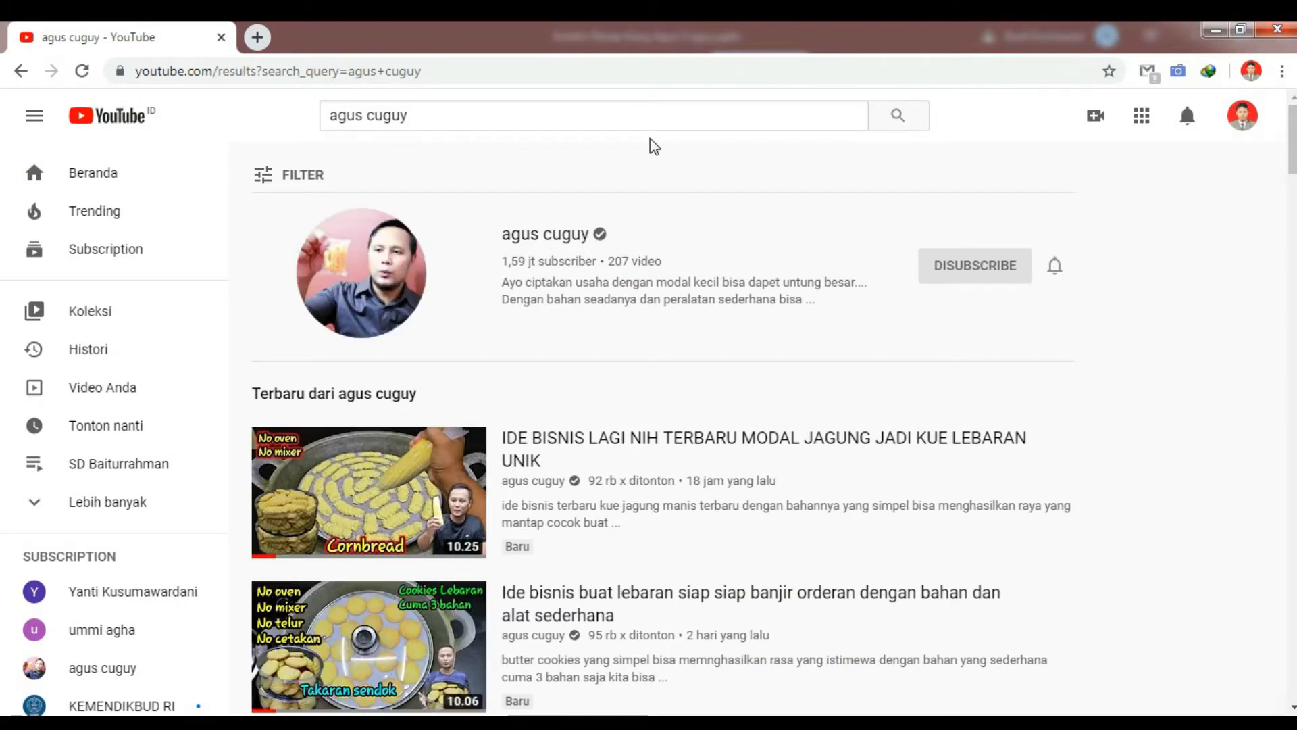
{"action": "left_click", "coordinate": [557, 237]}
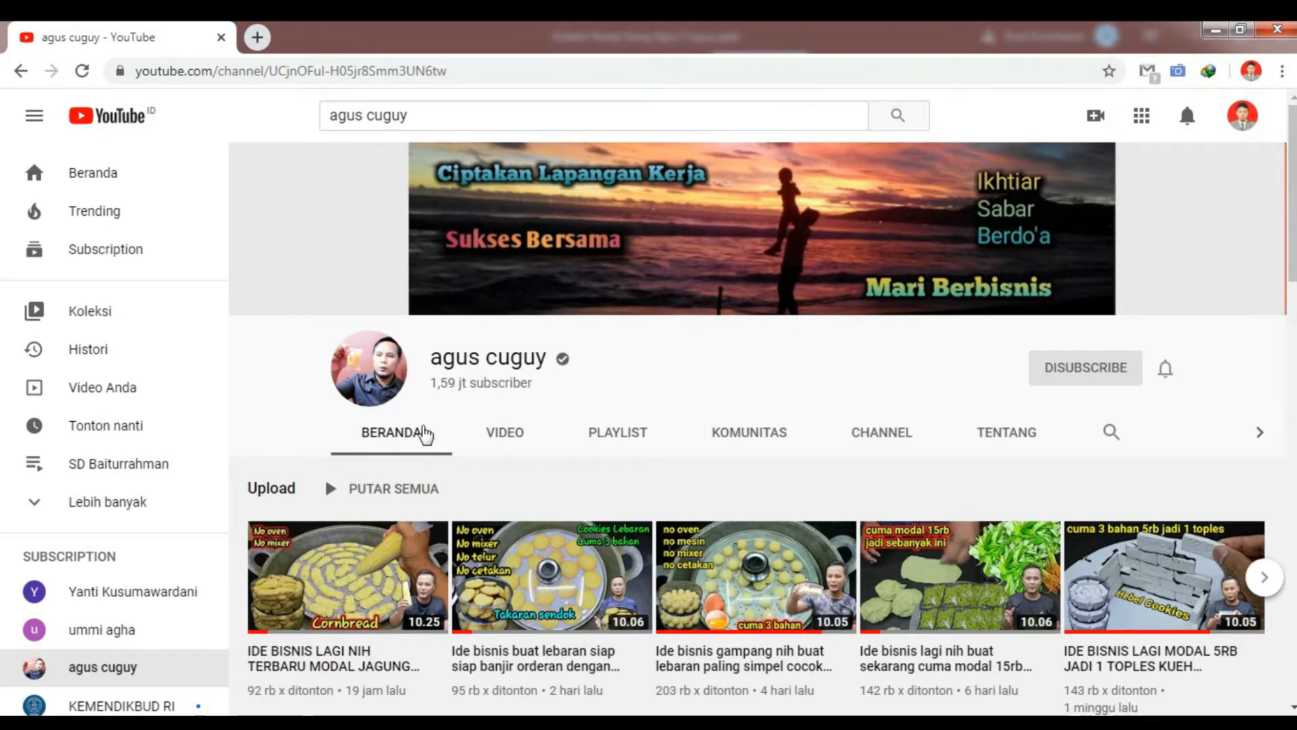
{"action": "left_click", "coordinate": [493, 435]}
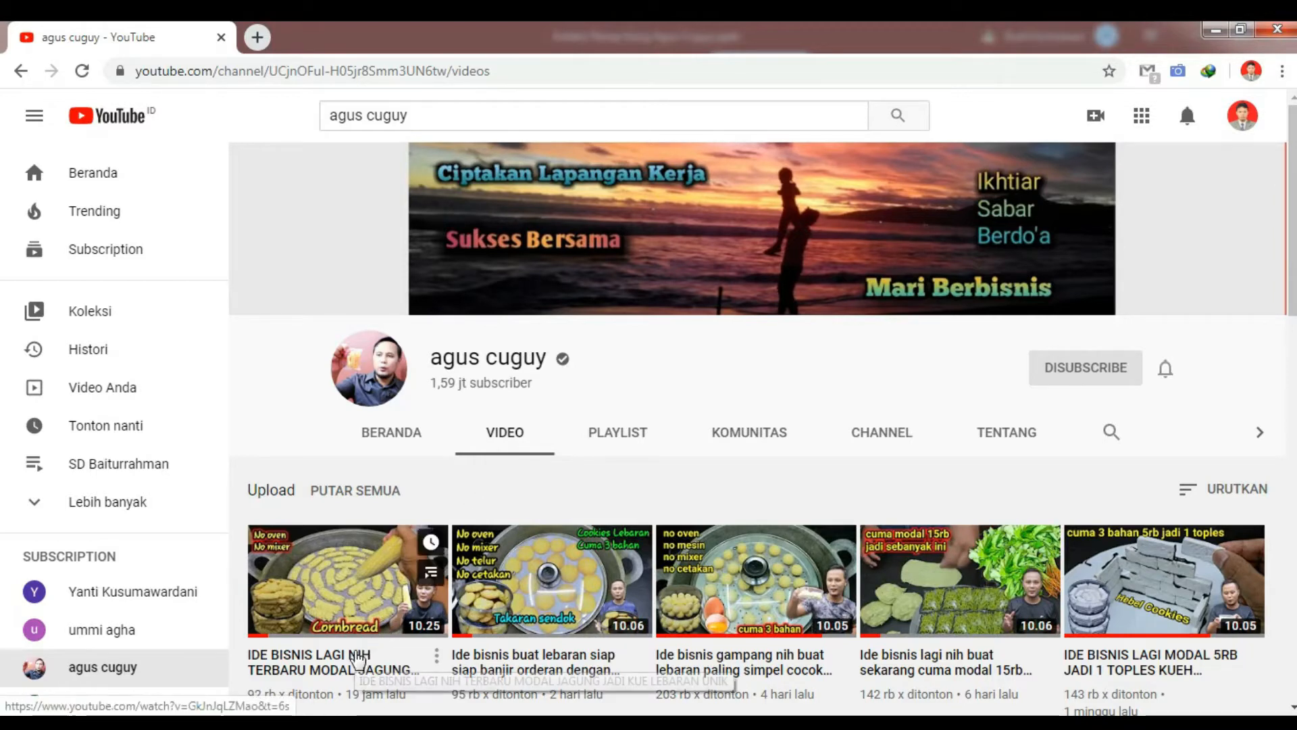
Open the three newest videos of the agus cuguy channel in separate new browser tabs
{"action": "right_click", "coordinate": [358, 659]}
{"action": "left_click", "coordinate": [435, 439]}
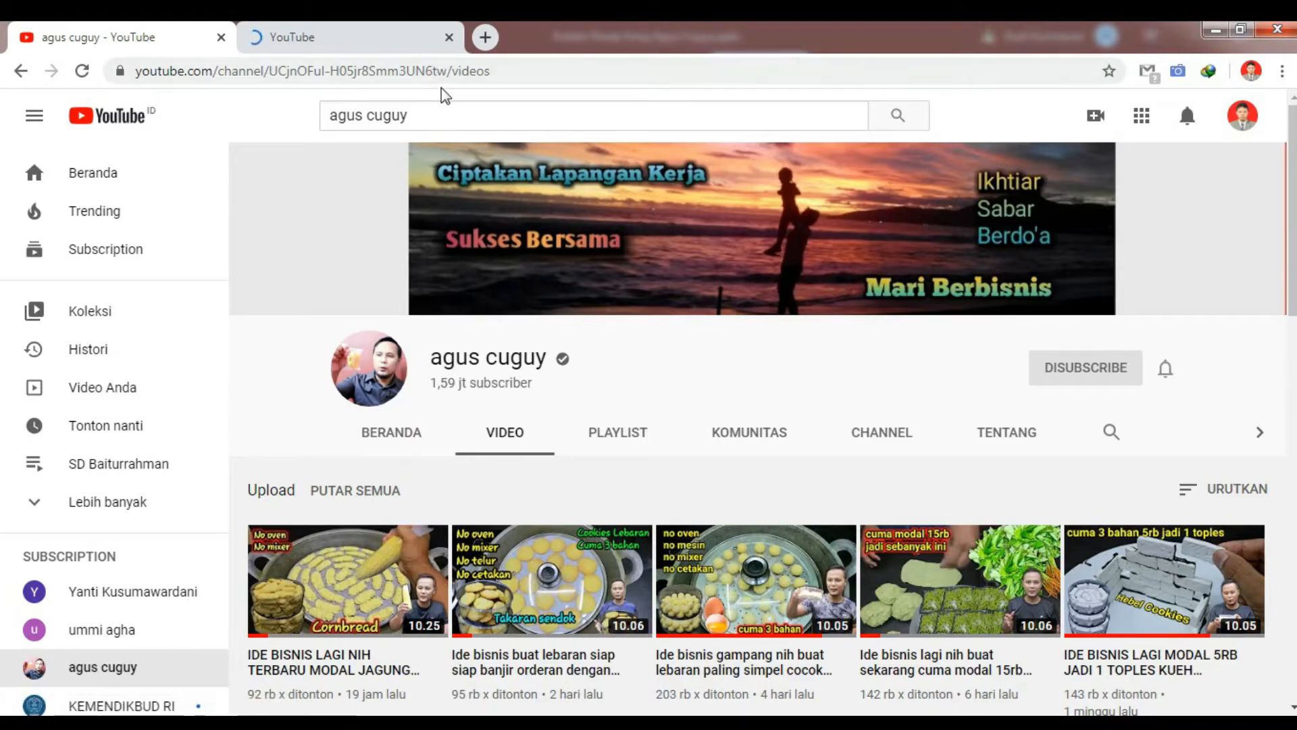
{"action": "right_click", "coordinate": [496, 661]}
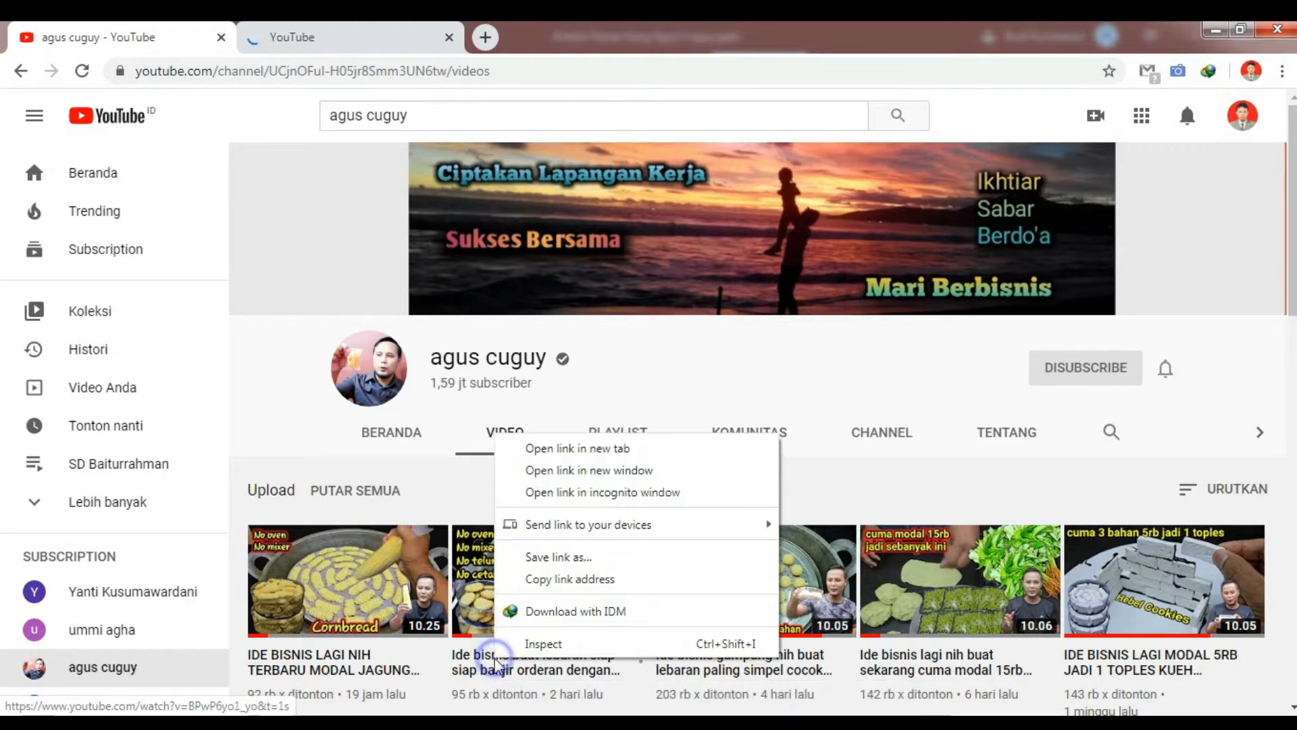
{"action": "left_click", "coordinate": [579, 447]}
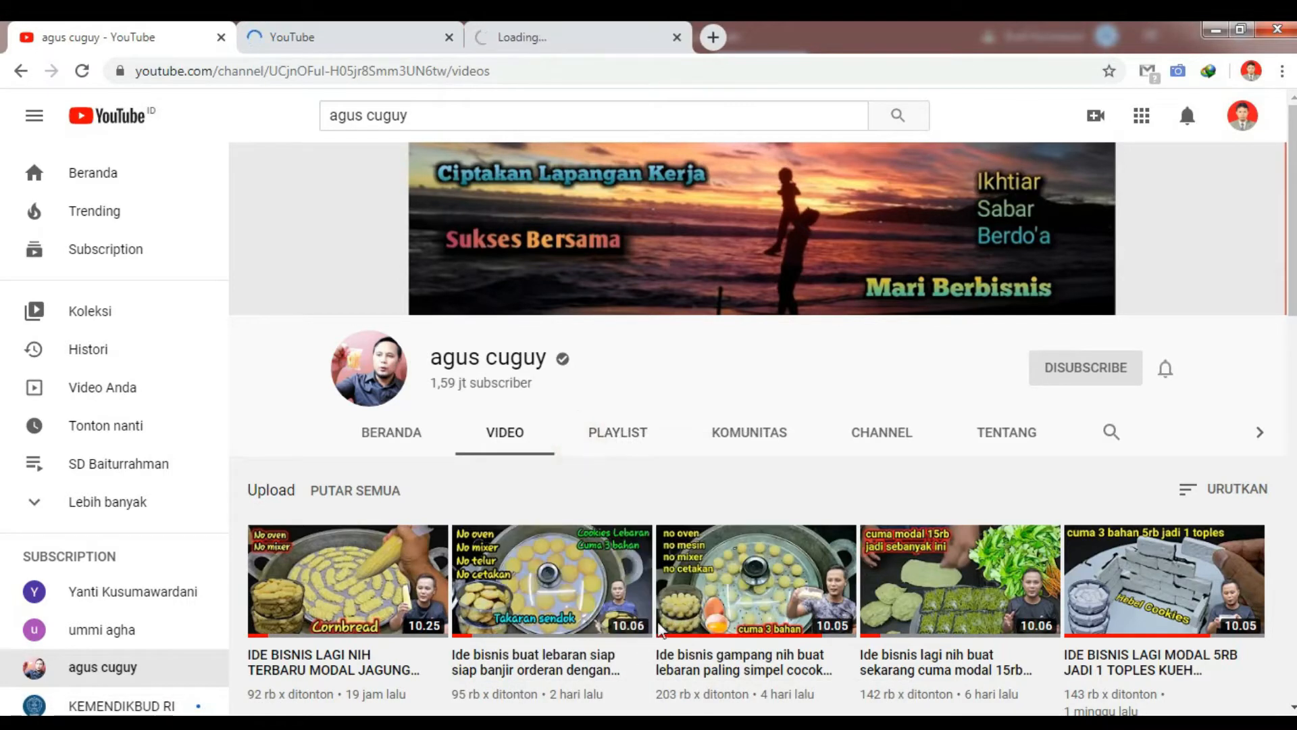
{"action": "right_click", "coordinate": [709, 665]}
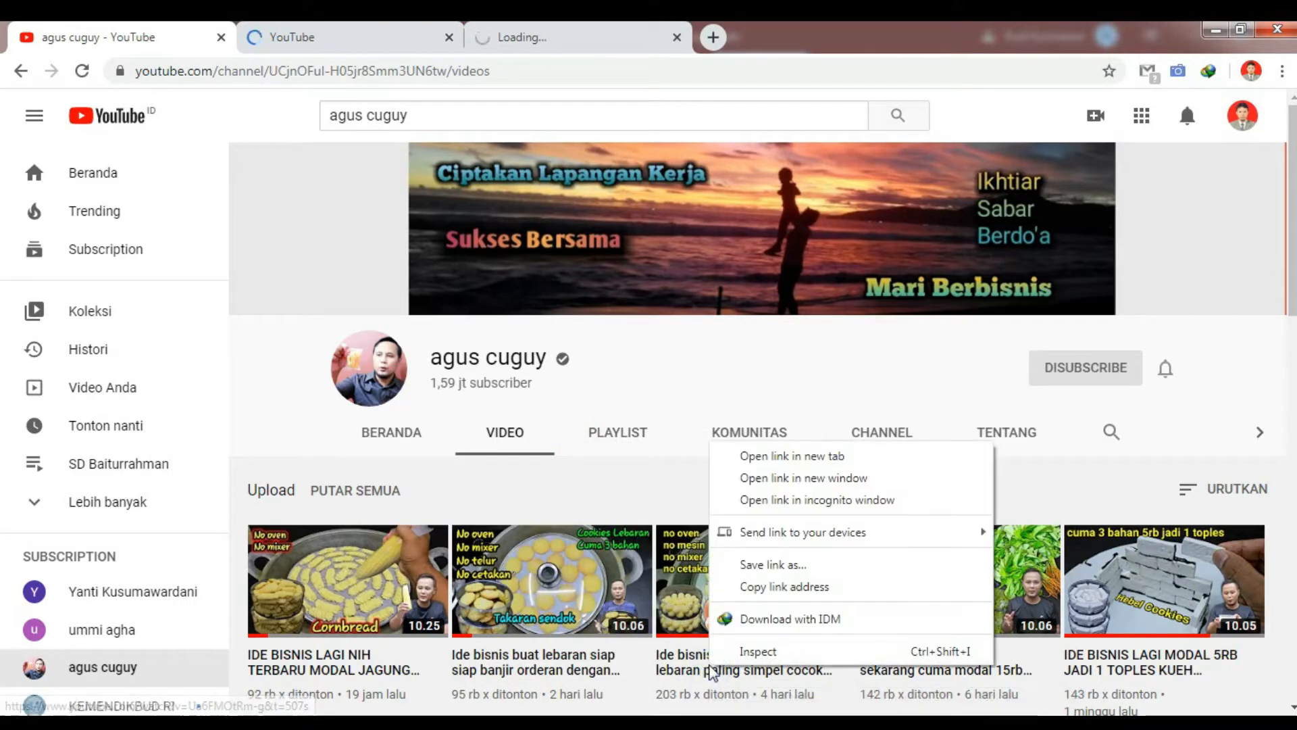
{"action": "left_click", "coordinate": [787, 458]}
Copy the web address of the video "IDE BISNIS LAGI NIH TERBARU MODAL JAGUNG JADI KUE LEBARAN UNIK"
{"action": "left_click", "coordinate": [380, 30]}
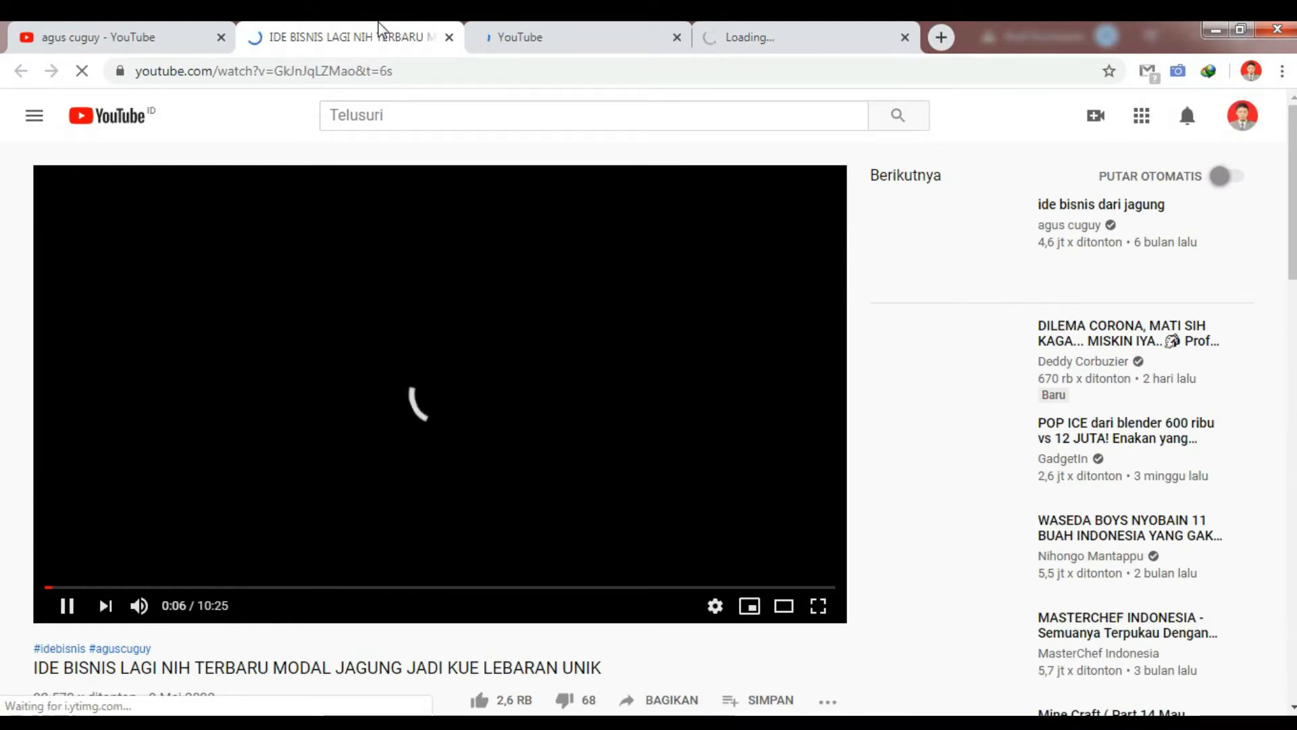
{"action": "left_click", "coordinate": [356, 71]}
{"action": "key", "text": "ctrl+c"}
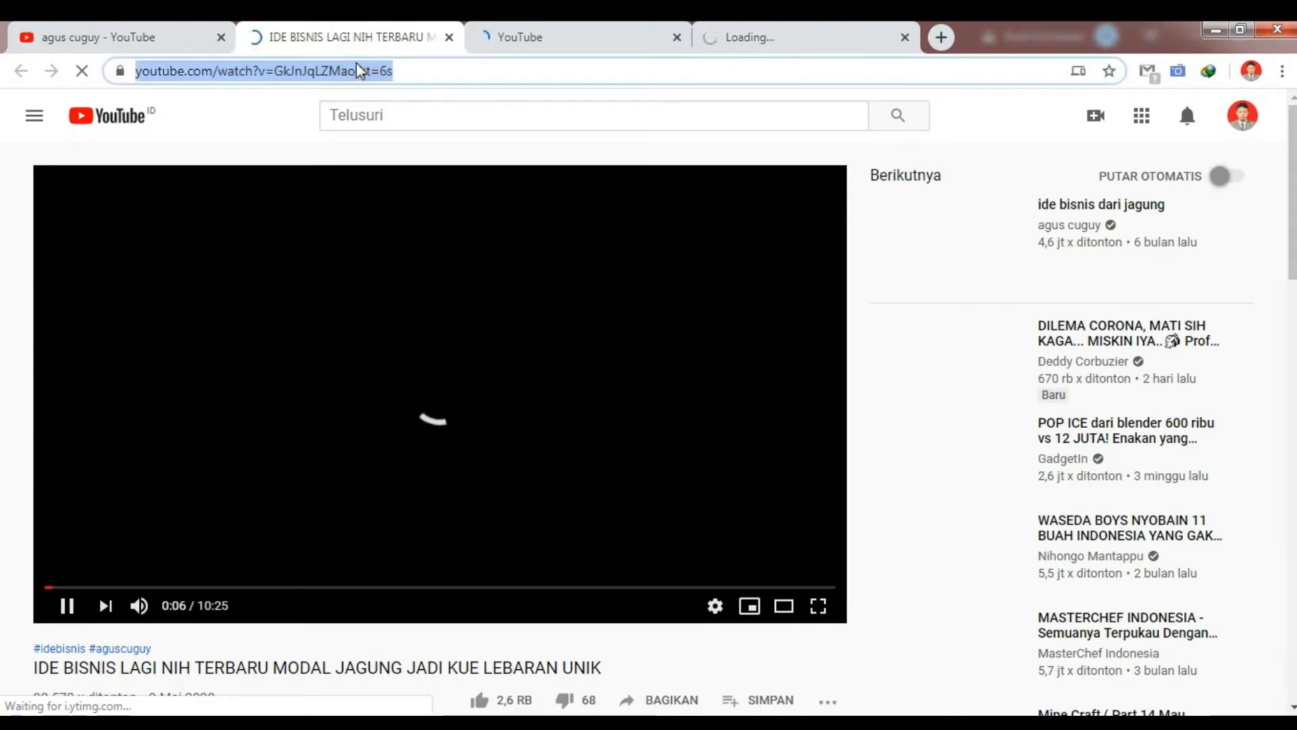
Switch to PowerPoint, start inserting a YouTube video on the blank slide 1 and supply the copied address as its video link
{"action": "key", "text": "alt+Tab"}
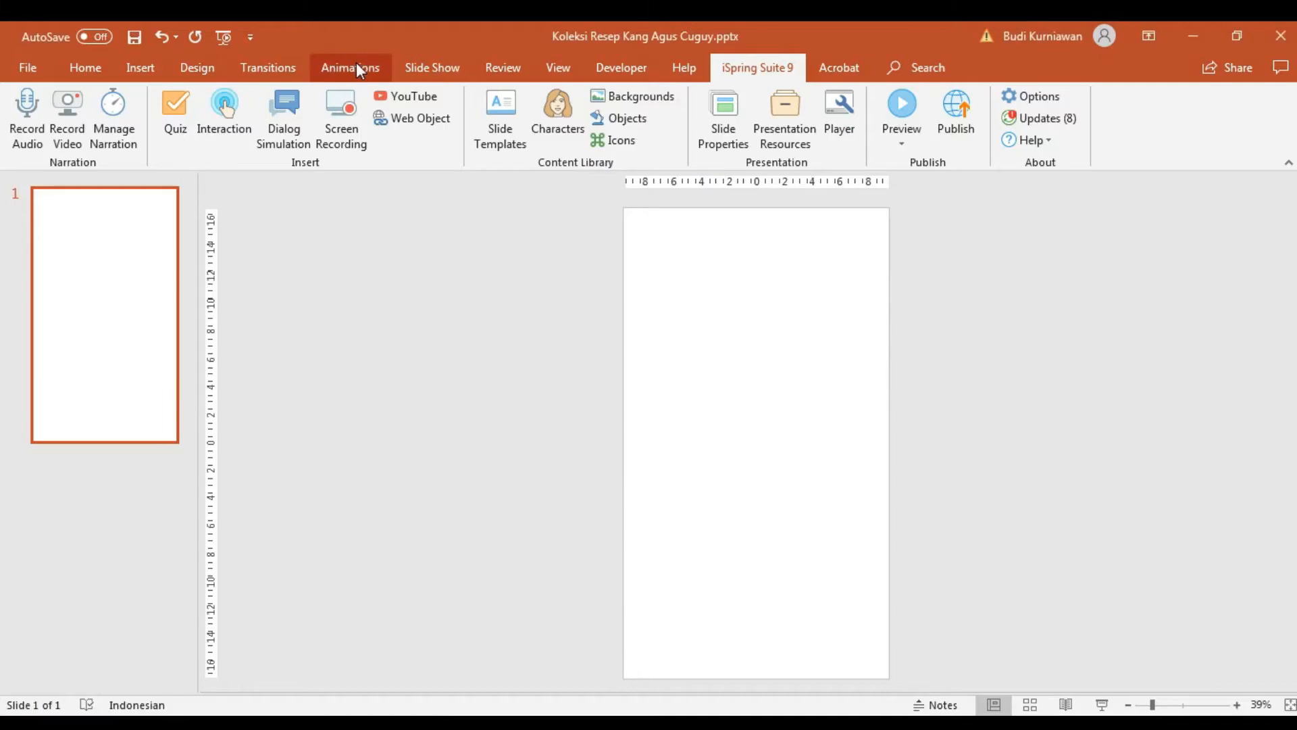
{"action": "left_click", "coordinate": [394, 103]}
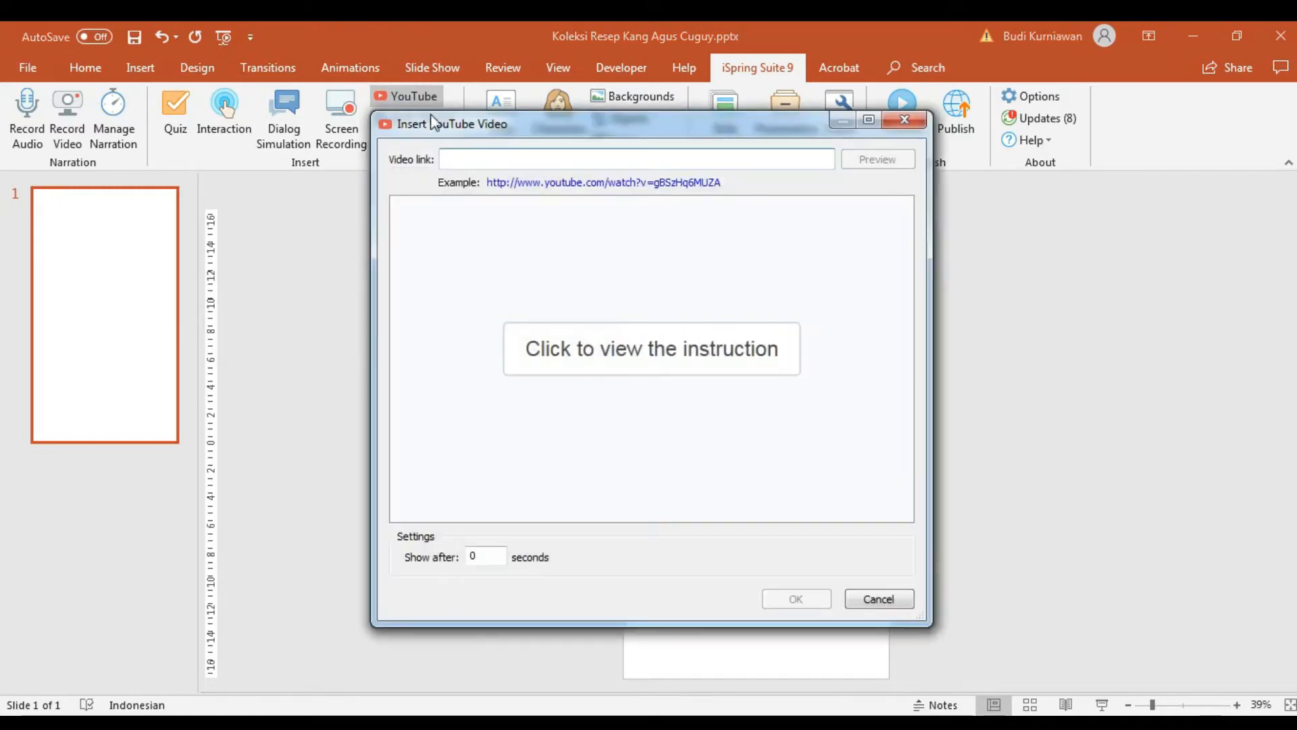
{"action": "left_click", "coordinate": [476, 154]}
{"action": "key", "text": "ctrl+v"}
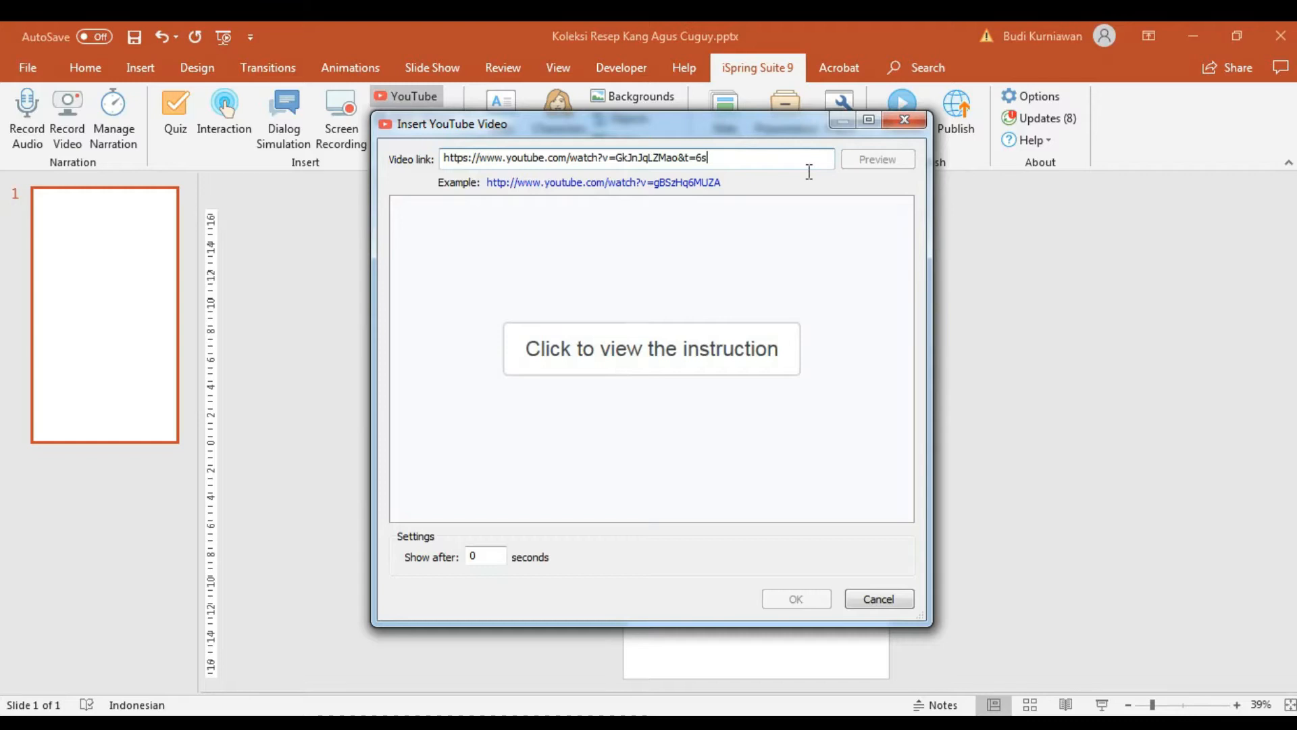
{"action": "left_click", "coordinate": [846, 179]}
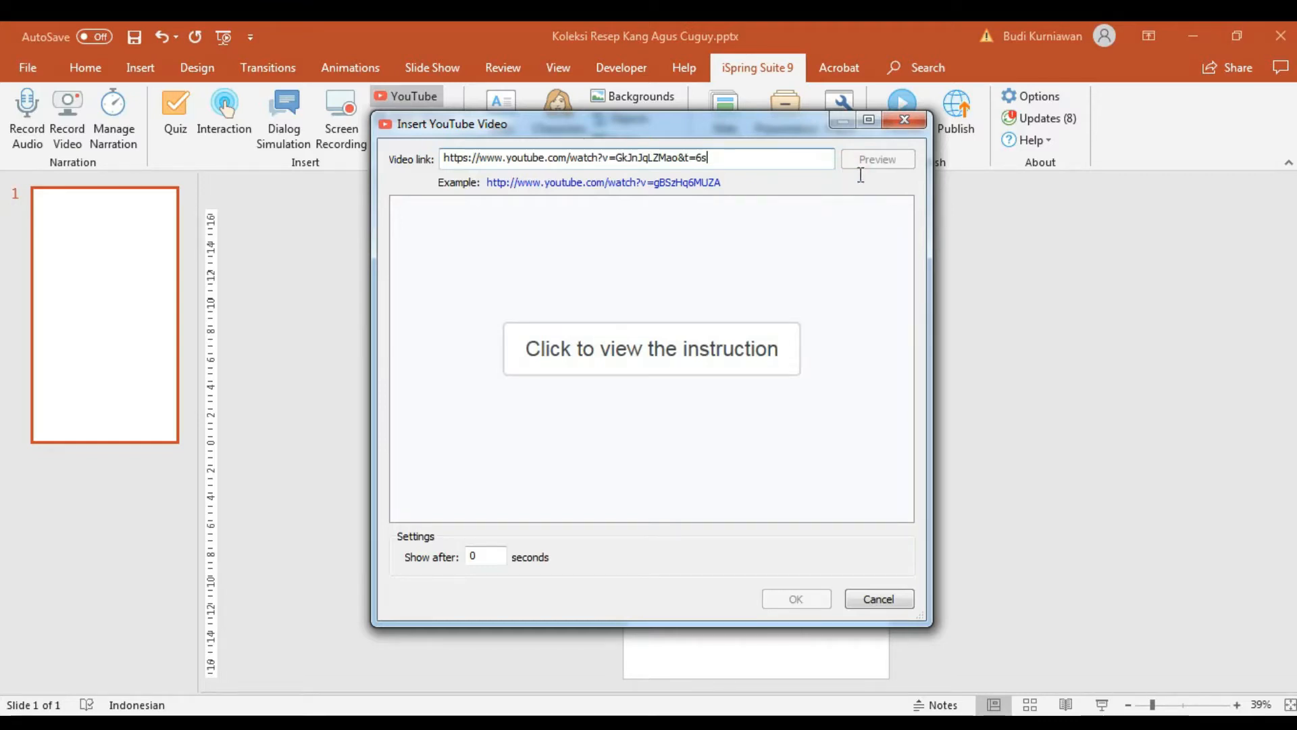
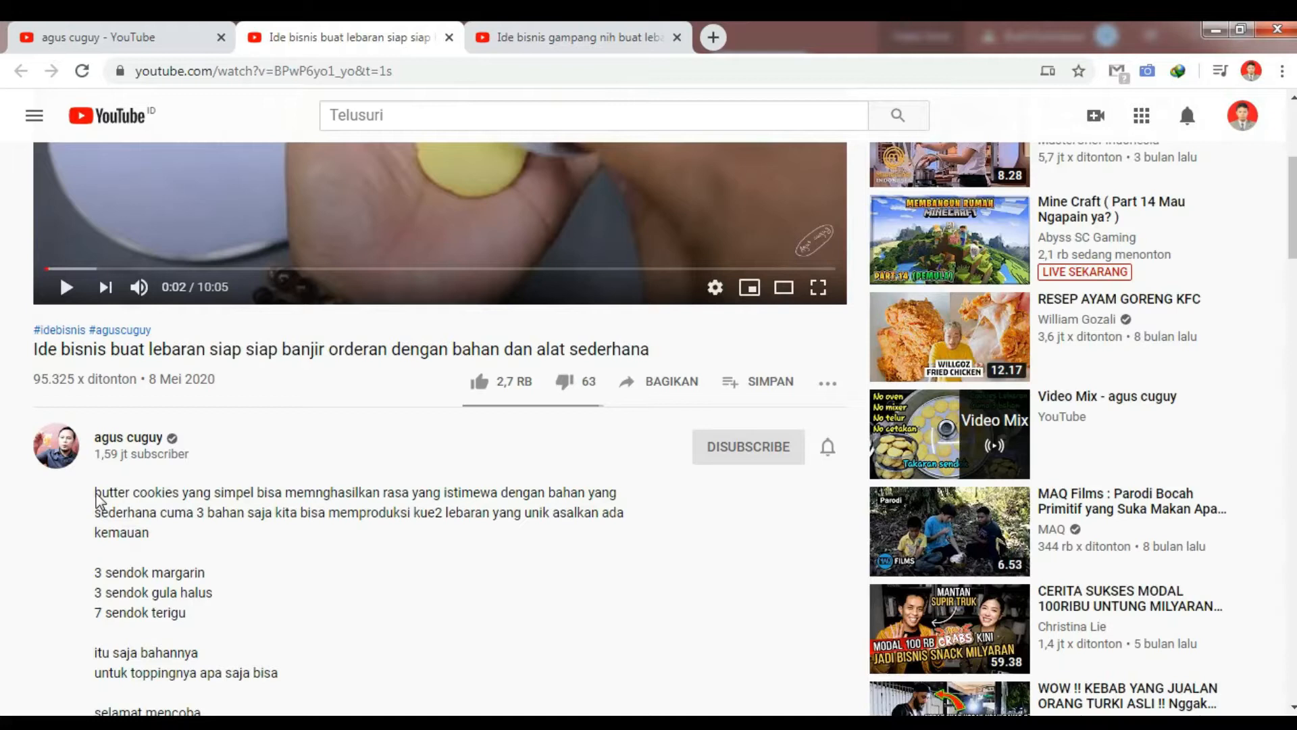
Replace the JUDUL title on slide 2 with "butter cookies" from the YouTube video description, pasted as text only
{"action": "left_click_drag", "start_coordinate": [95, 497], "coordinate": [173, 501]}
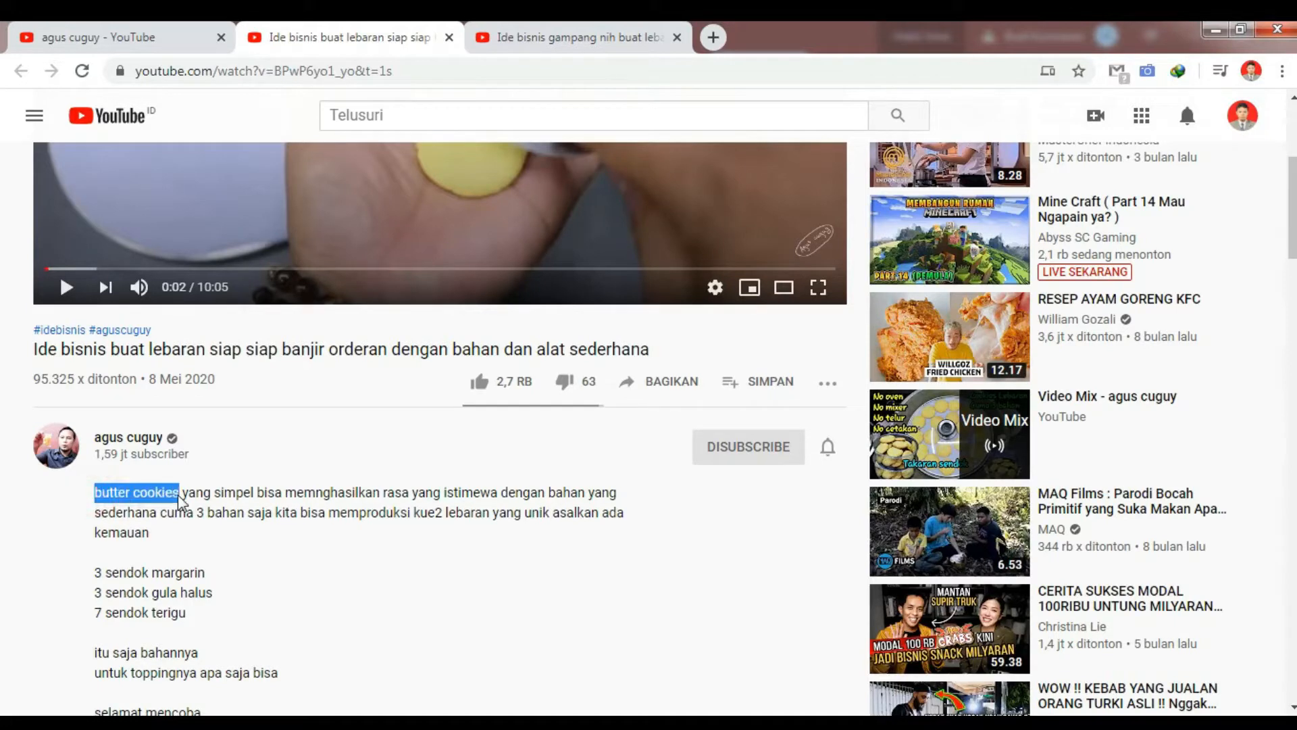
{"action": "key", "text": "alt+Tab"}
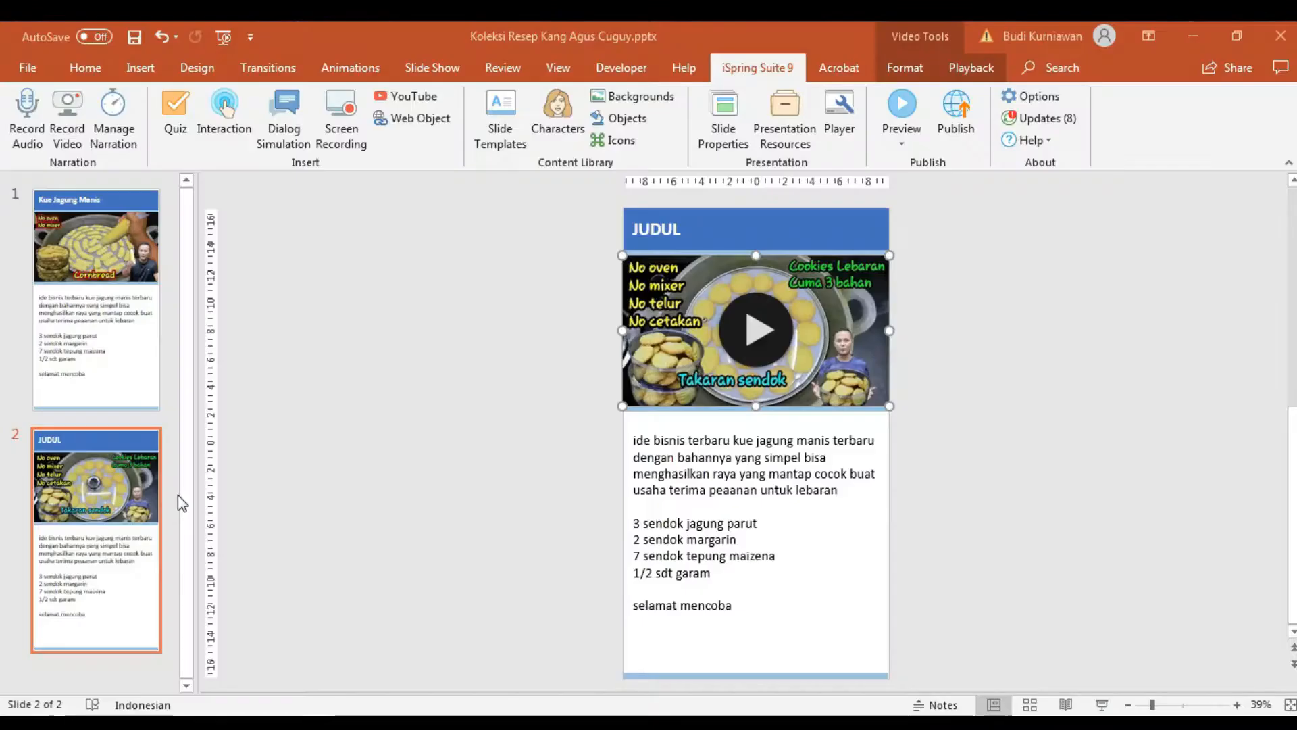
{"action": "left_click", "coordinate": [654, 231]}
{"action": "double_click", "coordinate": [654, 234]}
{"action": "type", "text": "butter cookies"}
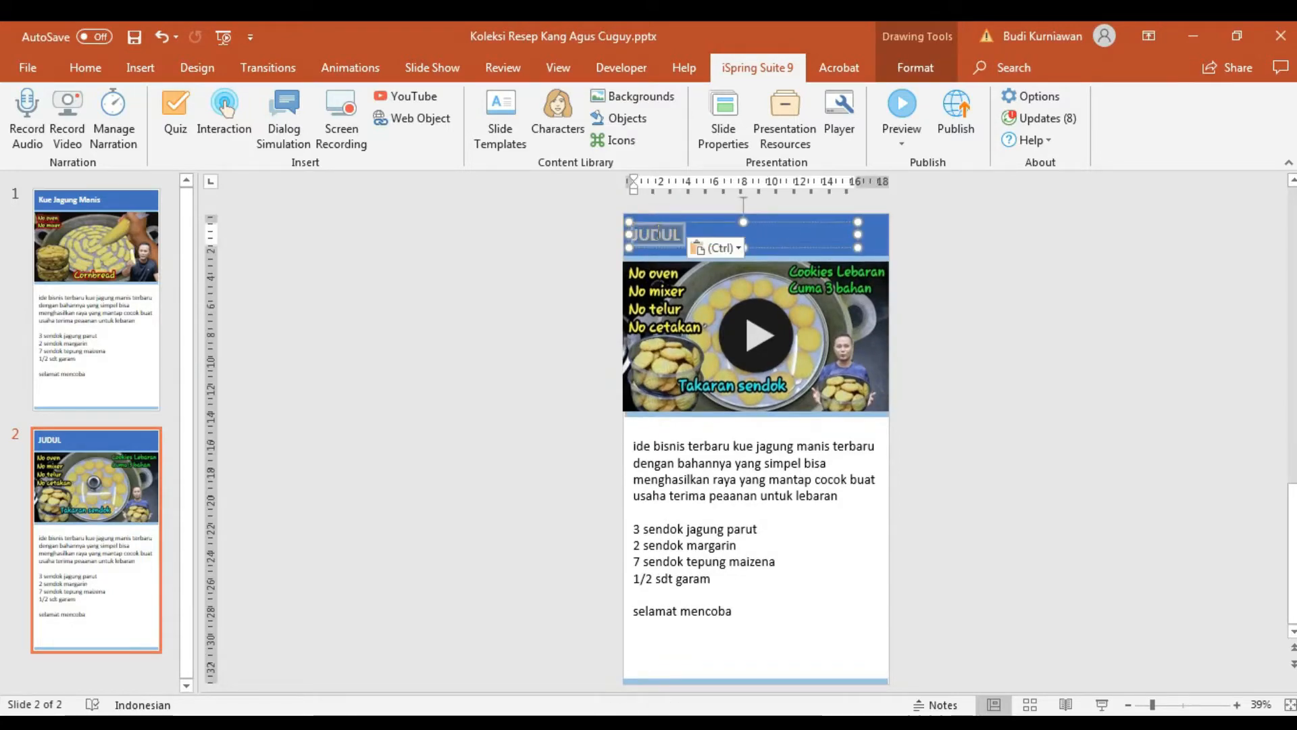
{"action": "left_click", "coordinate": [716, 248]}
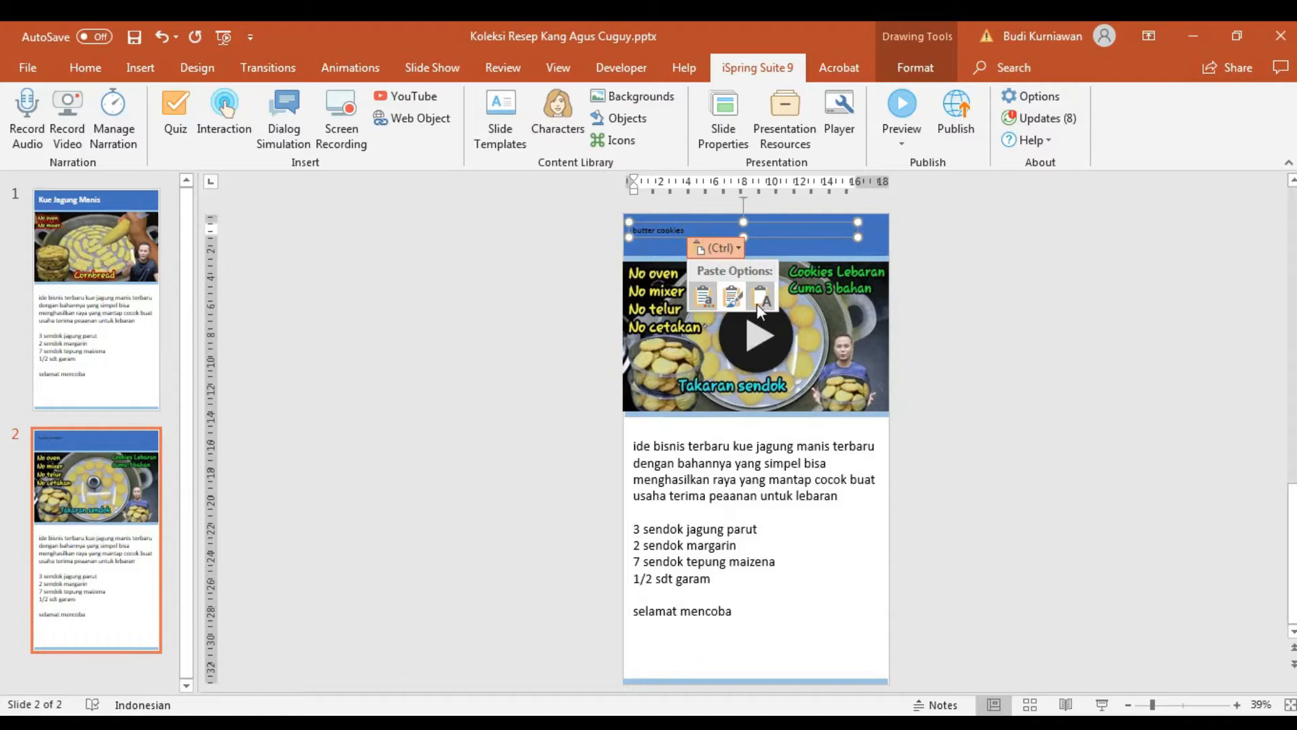
{"action": "left_click", "coordinate": [757, 298]}
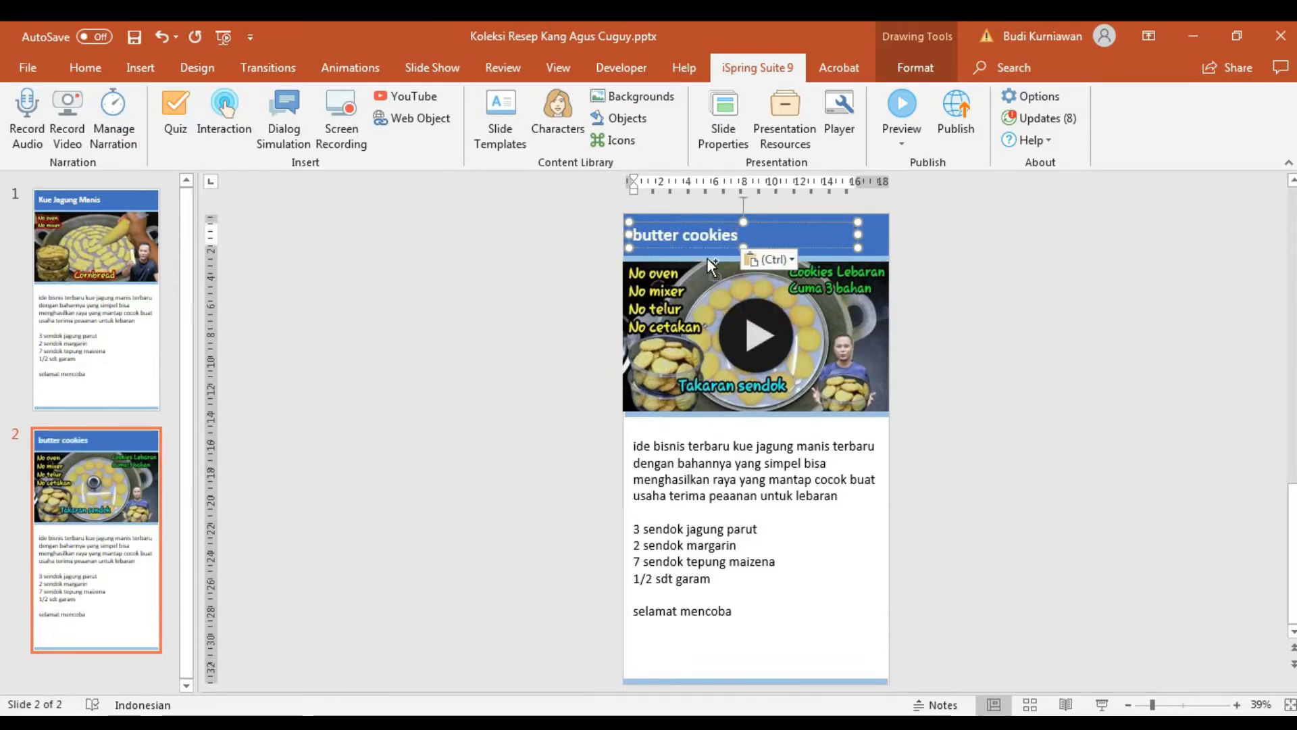
Capitalize both words of the slide 2 title so it reads "Butter Cookies"
{"action": "key", "text": "ctrl+a"}
{"action": "key", "text": "shift+F3"}
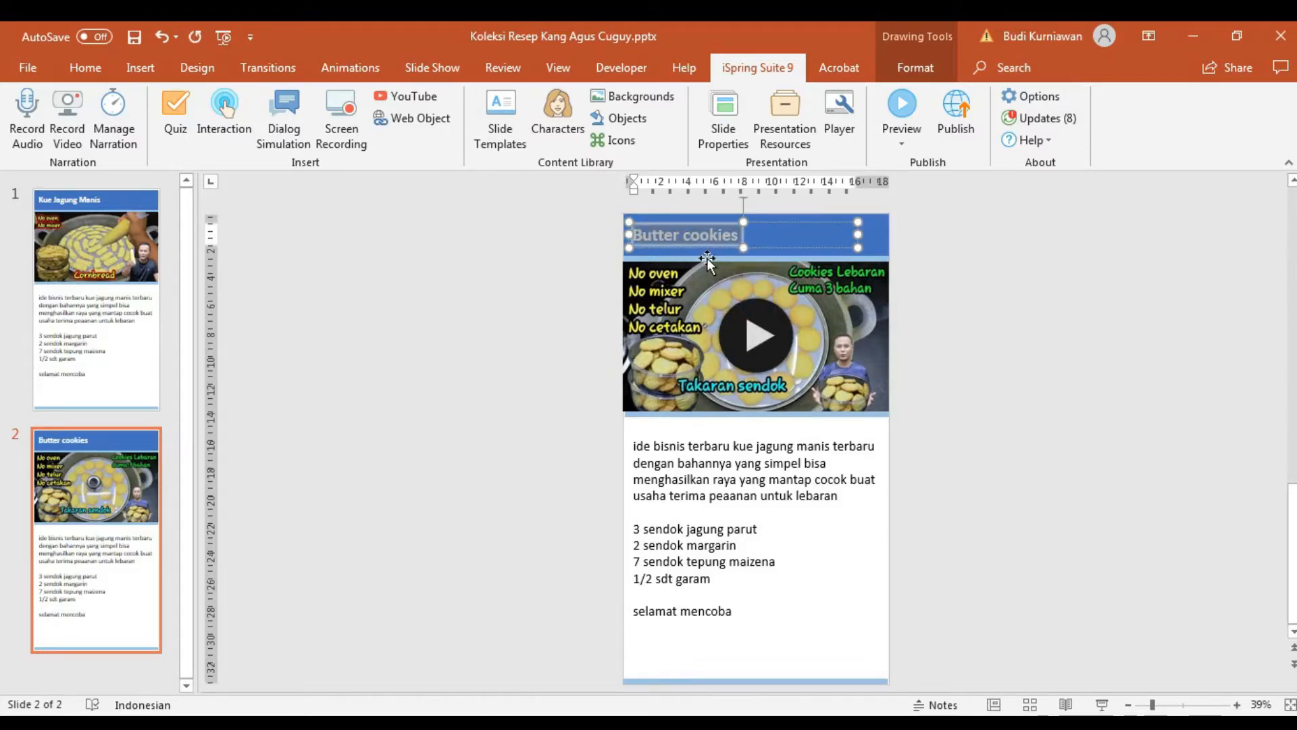
{"action": "left_click", "coordinate": [690, 238]}
{"action": "key", "text": "BackSpace"}
{"action": "type", "text": "C"}
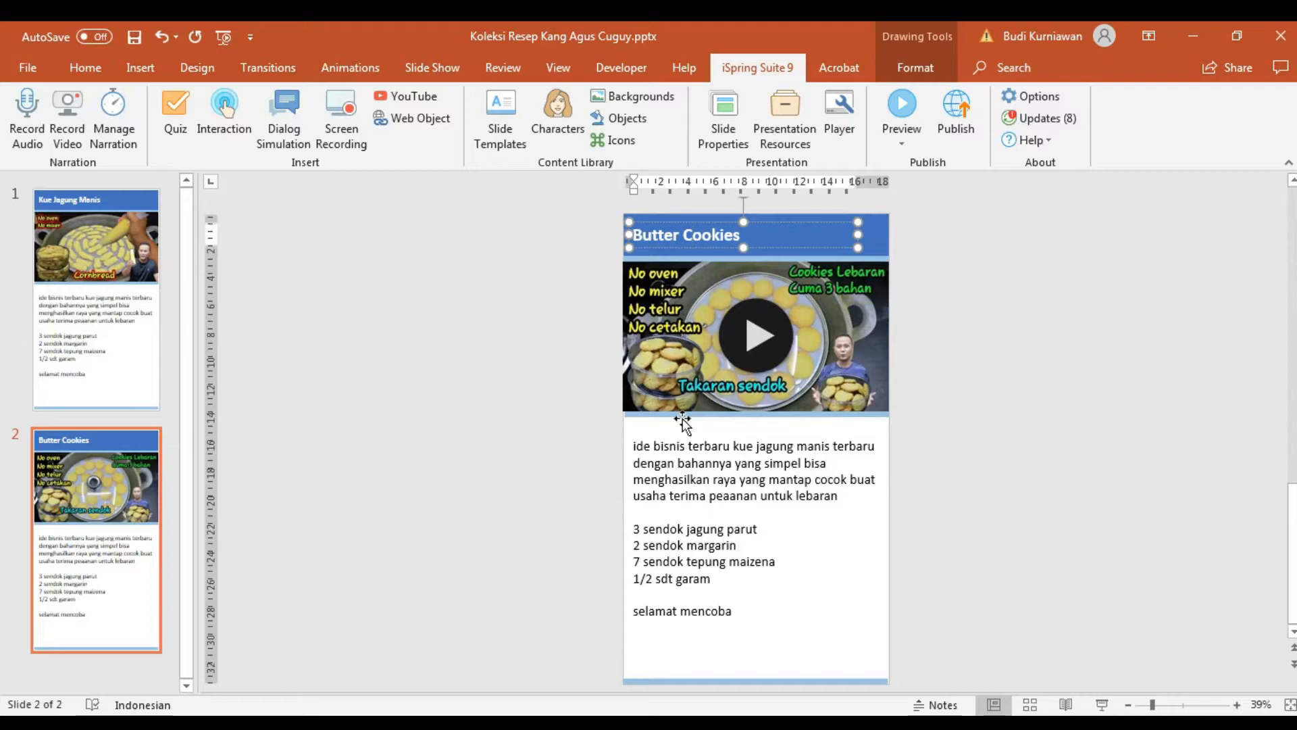
Switch to YouTube and copy the butter cookies video description, from "butter cookies yang simpel" through "selamat mencoba"
{"action": "left_click", "coordinate": [682, 455]}
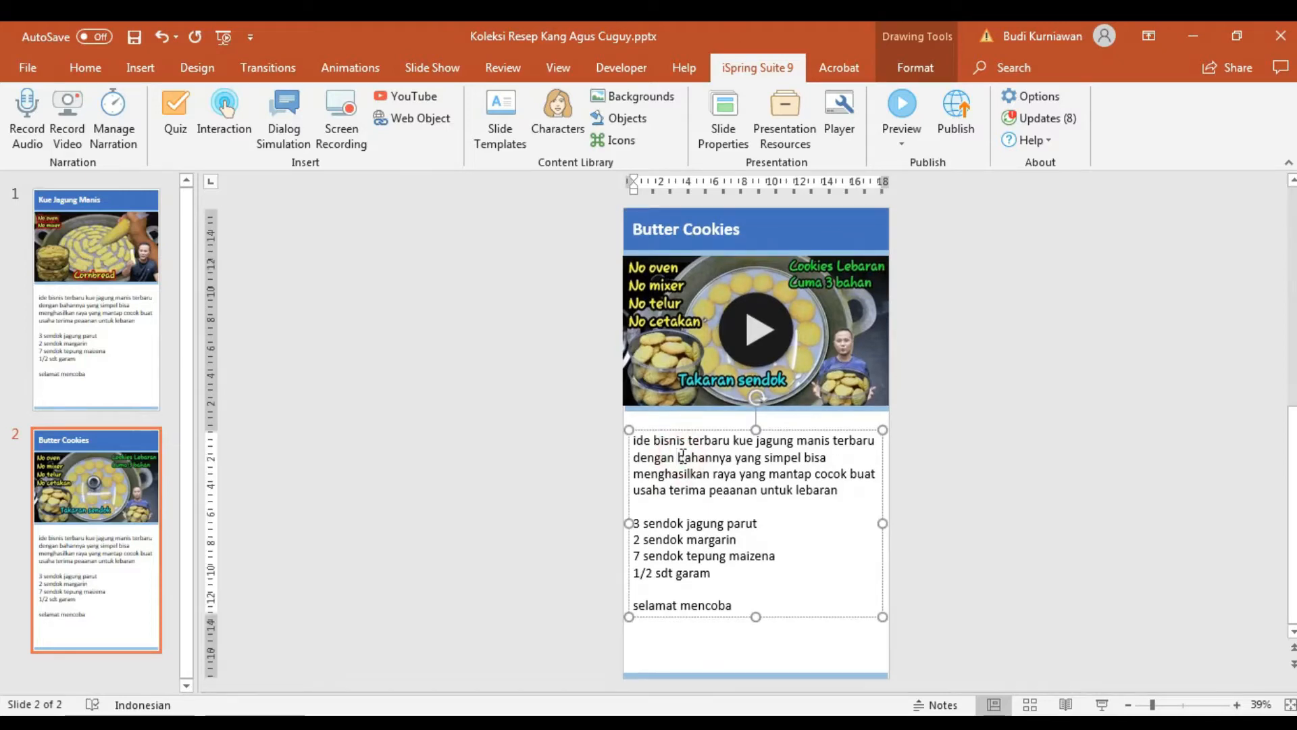
{"action": "key", "text": "alt+Tab"}
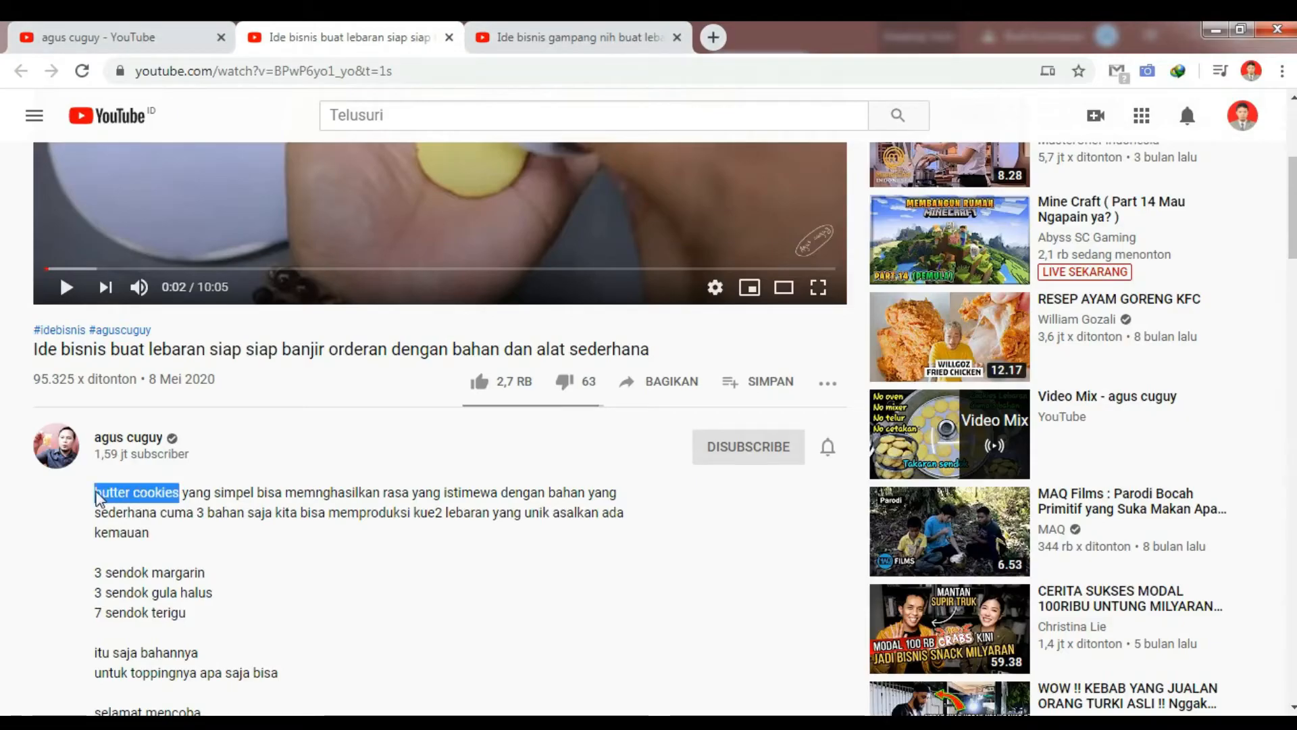
{"action": "left_click", "coordinate": [97, 497]}
{"action": "left_click_drag", "start_coordinate": [94, 491], "coordinate": [278, 709]}
{"action": "left_click_drag", "start_coordinate": [230, 564], "coordinate": [222, 637]}
{"action": "key", "text": "ctrl+c"}
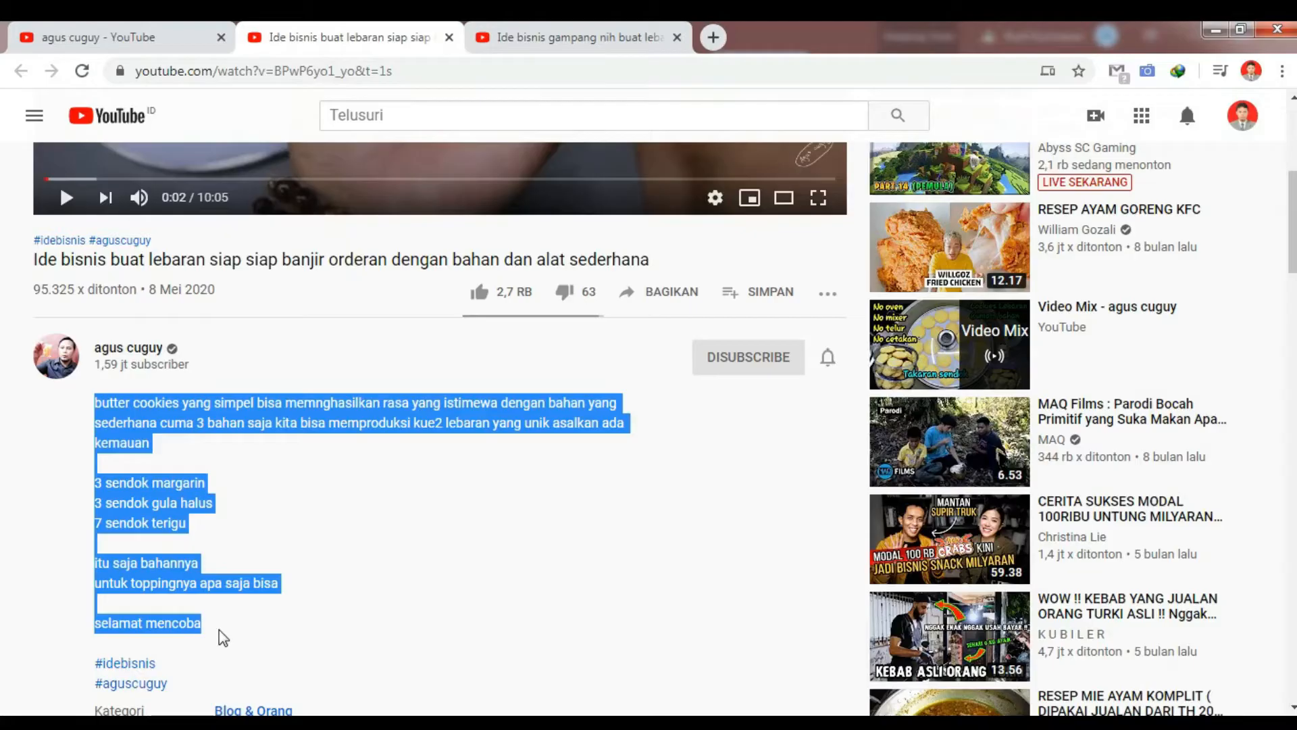
Replace the recipe text on slide 2 in PowerPoint with the copied description as text only, and save the presentation
{"action": "key", "text": "alt+Tab"}
{"action": "key", "text": "ctrl+a"}
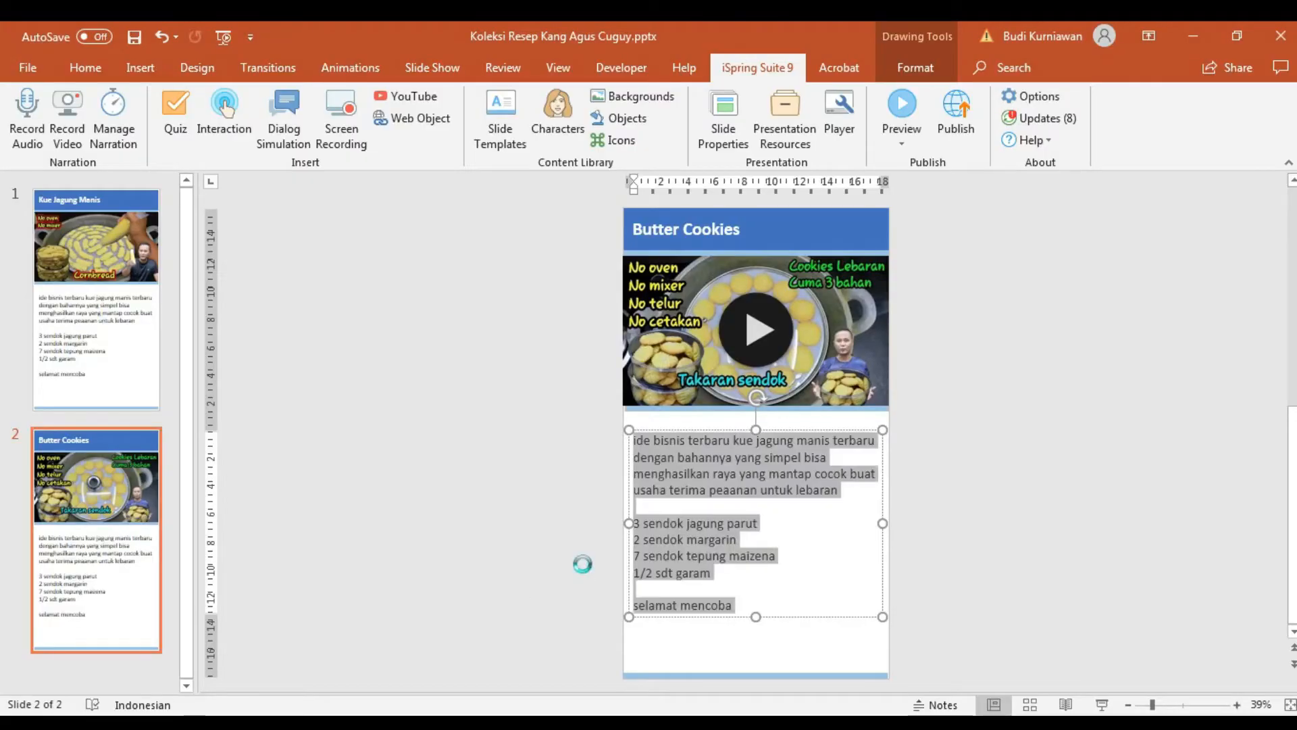
{"action": "key", "text": "ctrl+v"}
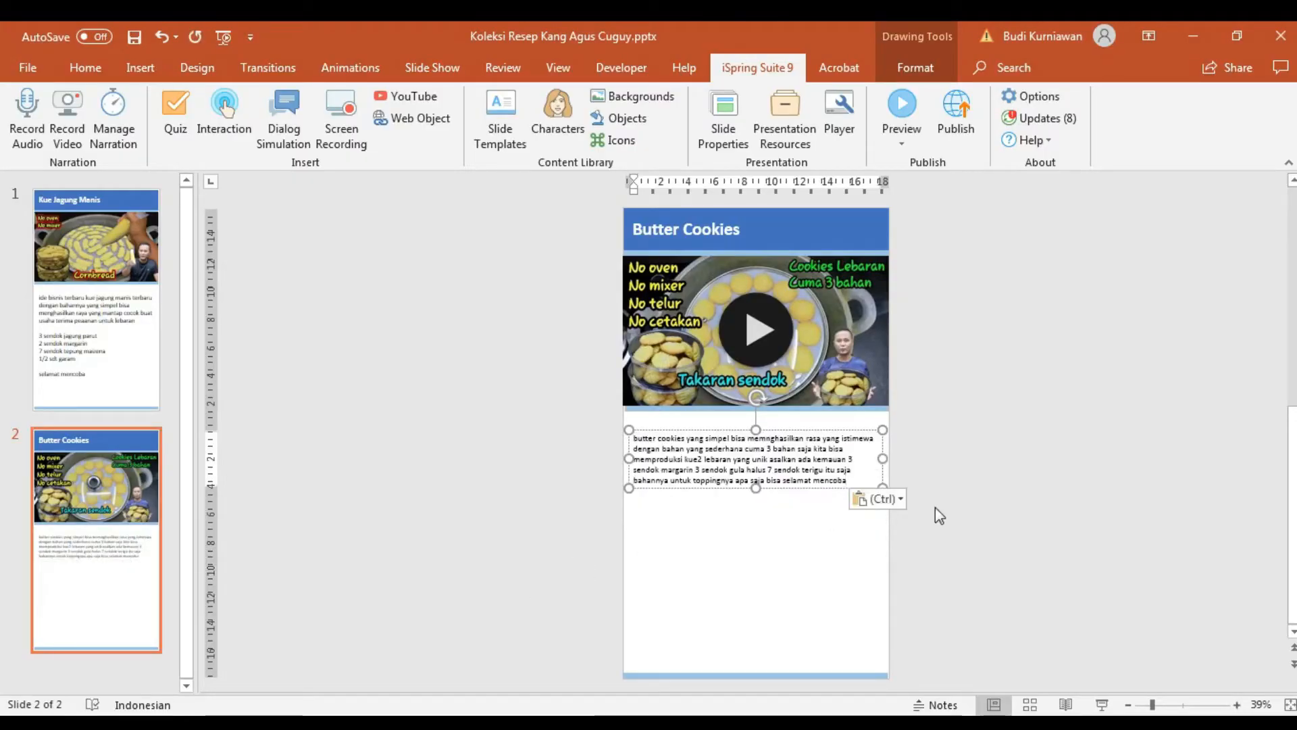
{"action": "left_click", "coordinate": [890, 499]}
{"action": "left_click", "coordinate": [923, 546]}
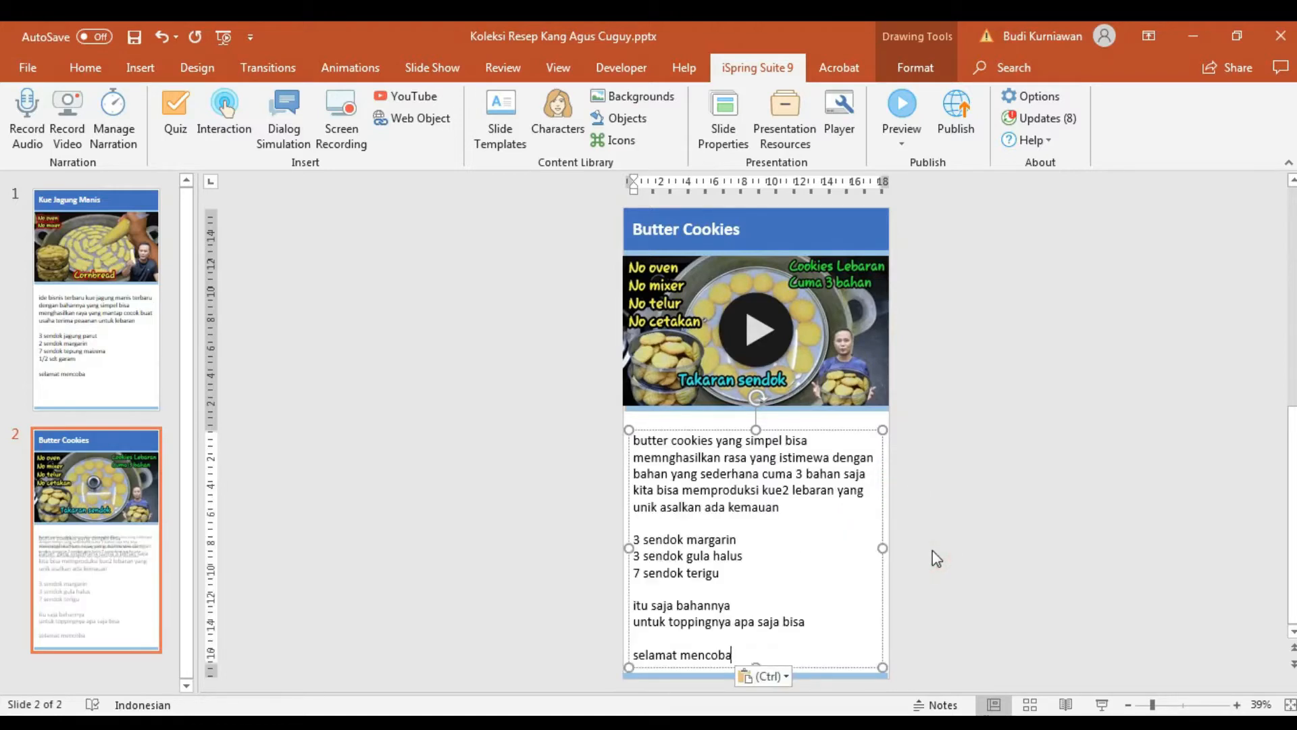
{"action": "left_click", "coordinate": [932, 550]}
{"action": "left_click", "coordinate": [110, 471]}
{"action": "key", "text": "ctrl+s"}
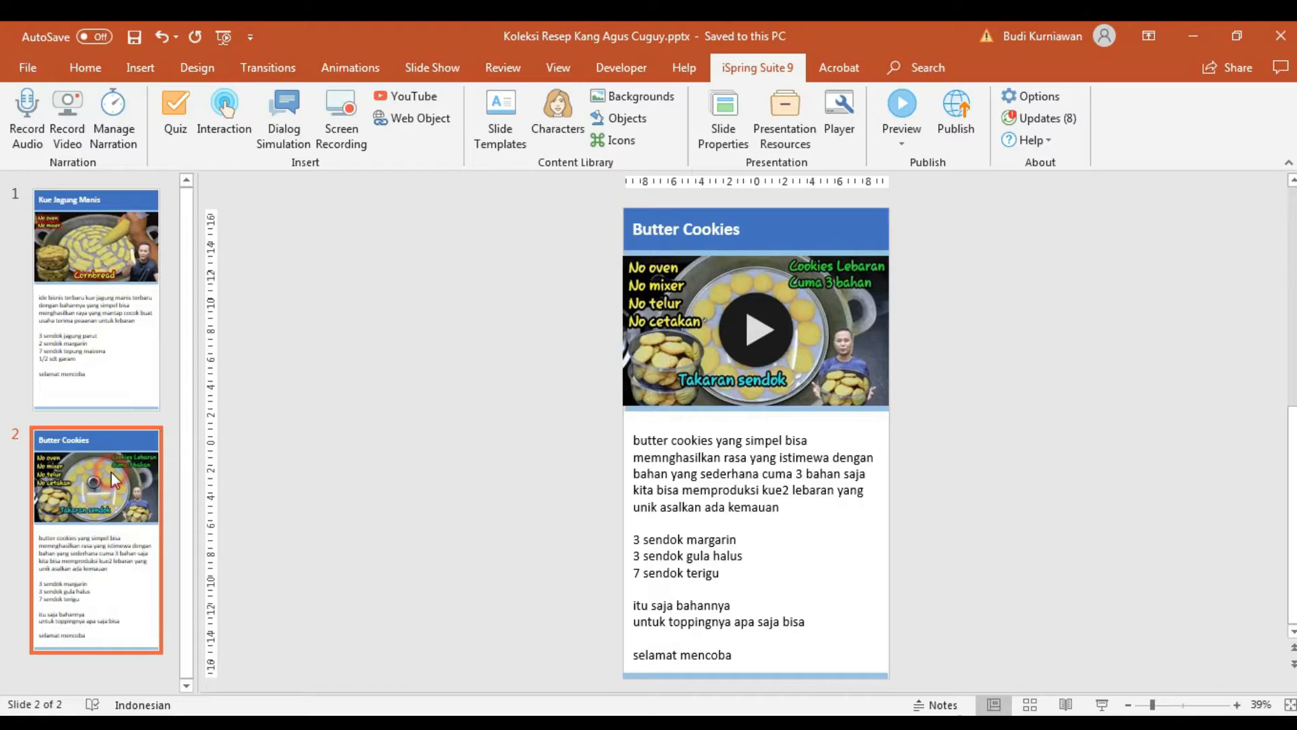
Duplicate the Butter Cookies slide and delete the video from the new slide 3
{"action": "key", "text": "ctrl+d"}
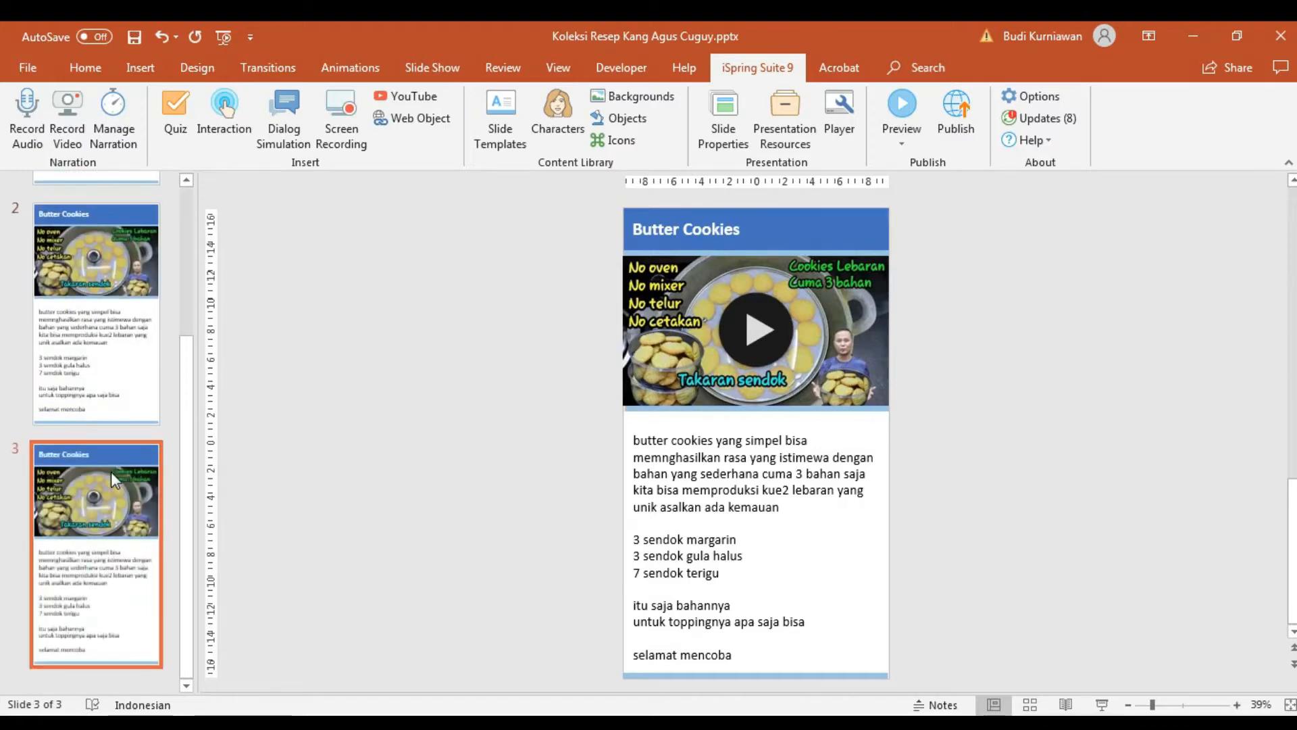
{"action": "left_click", "coordinate": [655, 302]}
{"action": "key", "text": "Delete"}
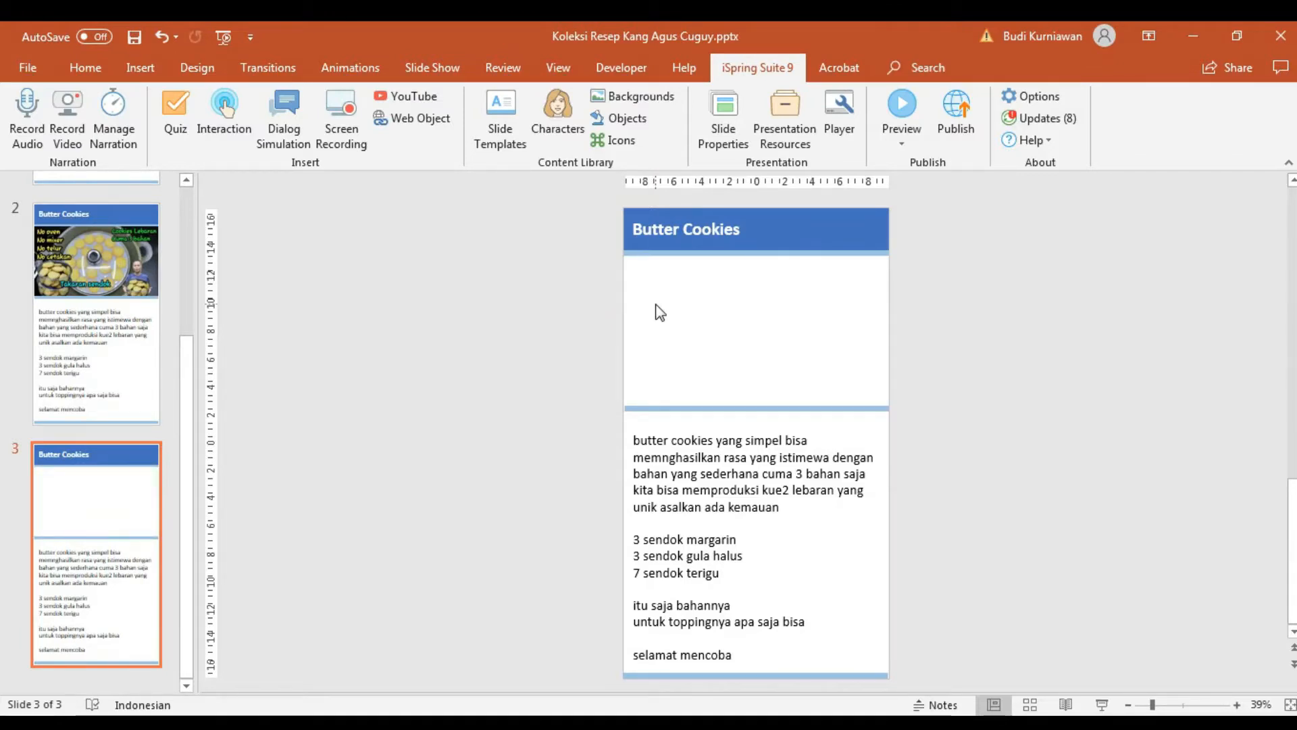
In Chrome, close the butter cookies video tab and copy the address of "Ide bisnis gampang nih buat lebaran paling simpel cocok untuk pemula"
{"action": "key", "text": "alt+Tab"}
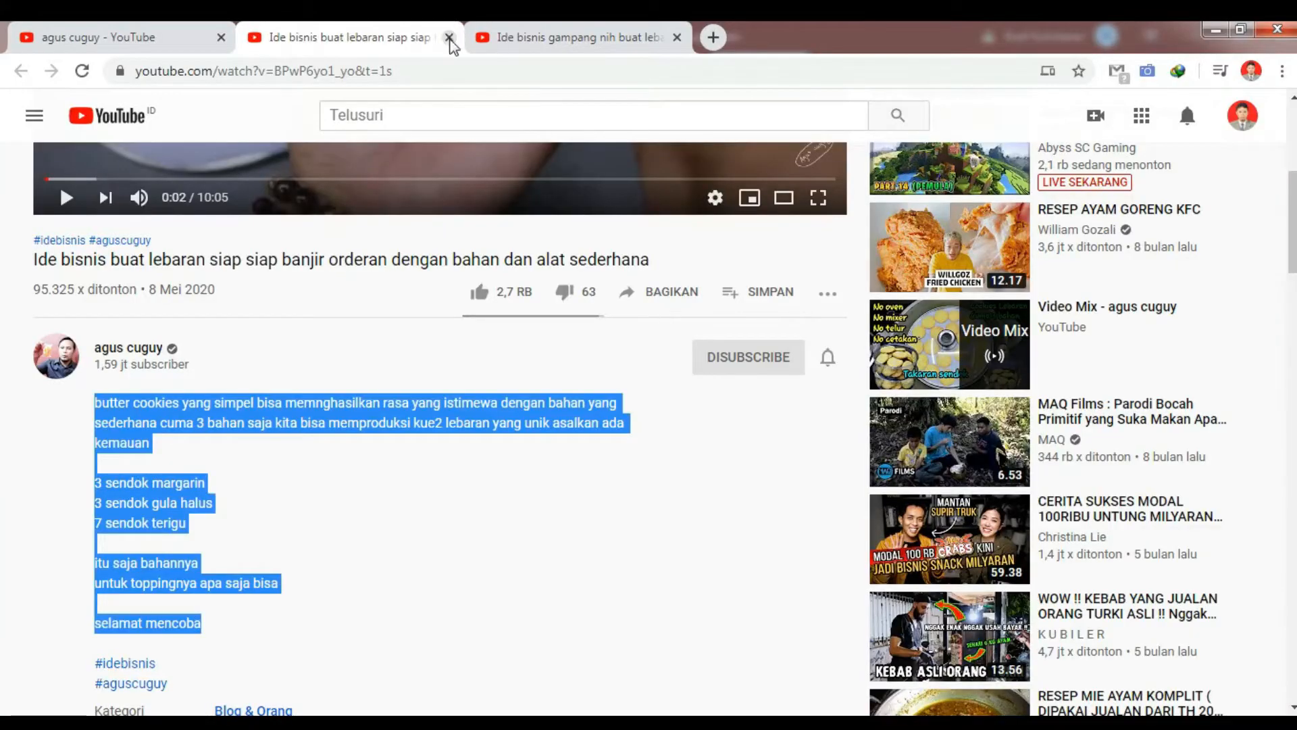
{"action": "left_click", "coordinate": [450, 38]}
{"action": "left_click", "coordinate": [558, 241]}
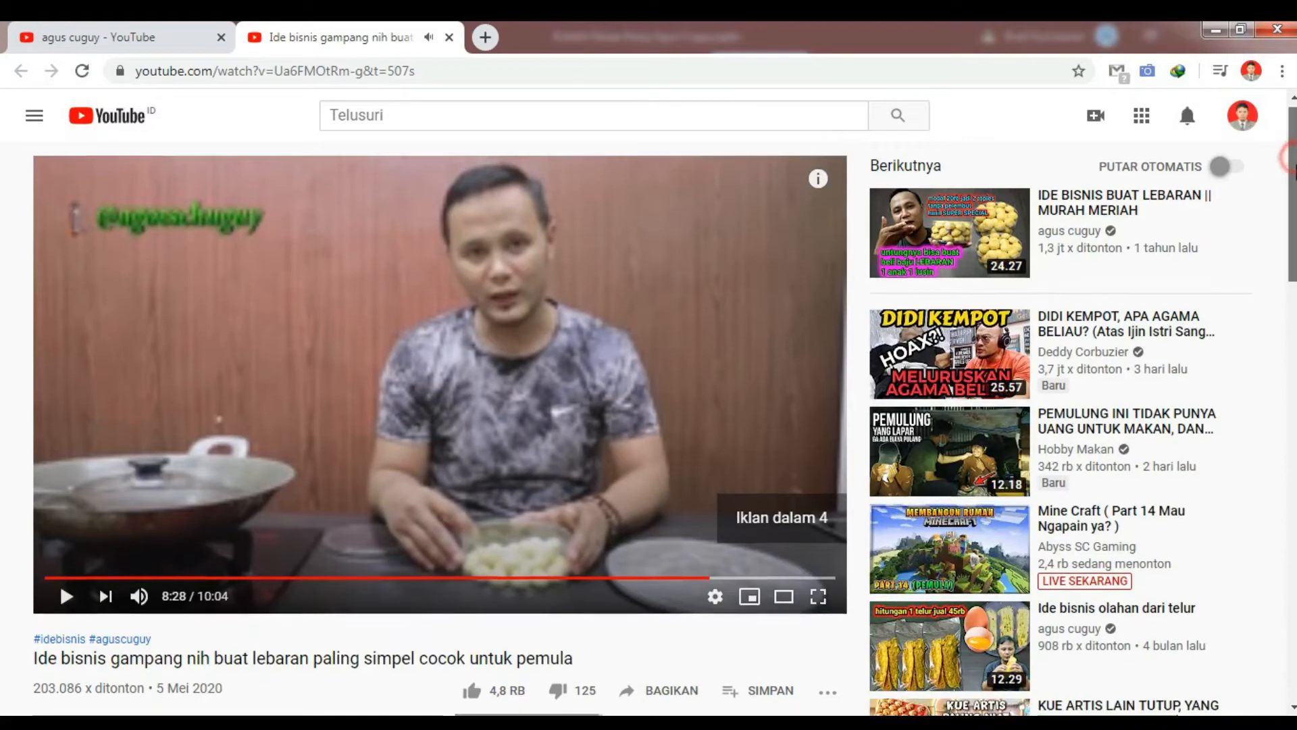
{"action": "scroll", "coordinate": [505, 128], "scroll_direction": "down", "scroll_amount": 1}
{"action": "left_click", "coordinate": [458, 75]}
{"action": "key", "text": "ctrl+c"}
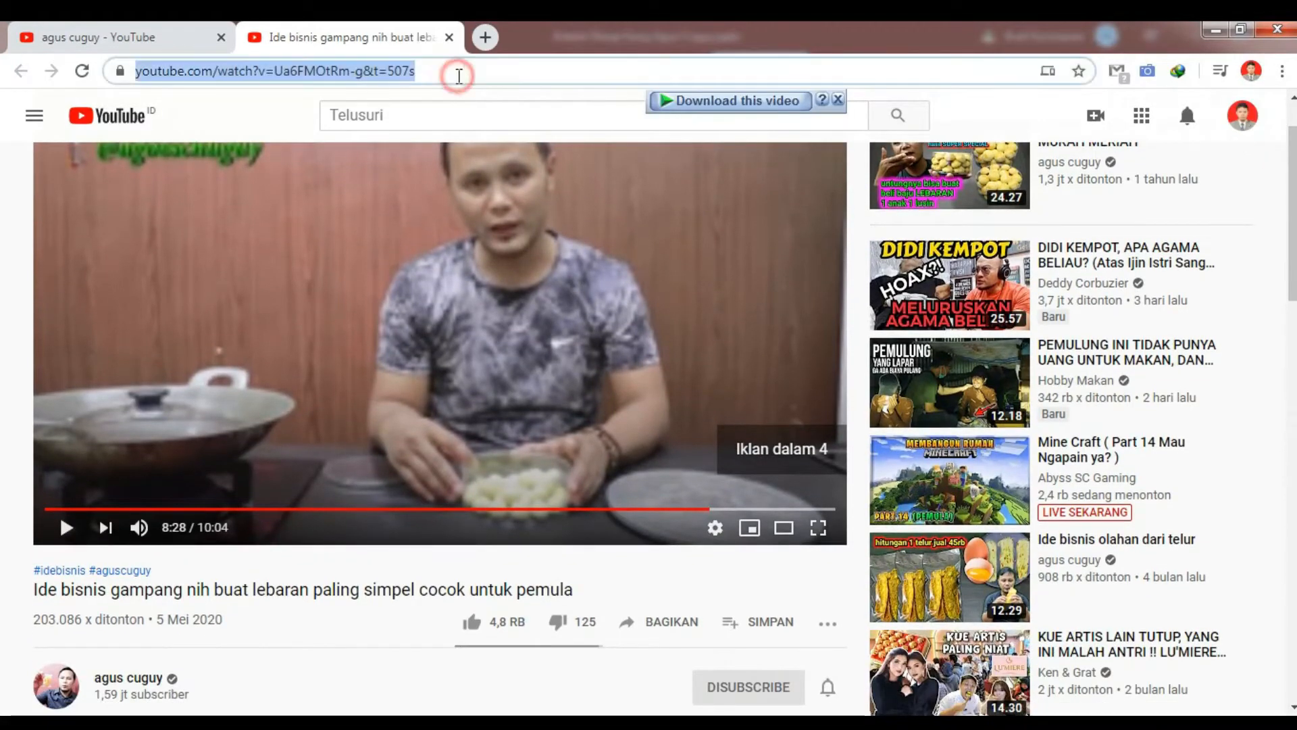
Back in PowerPoint, insert the YouTube video from the copied link on slide 3, previewing it before confirming
{"action": "key", "text": "alt+Tab"}
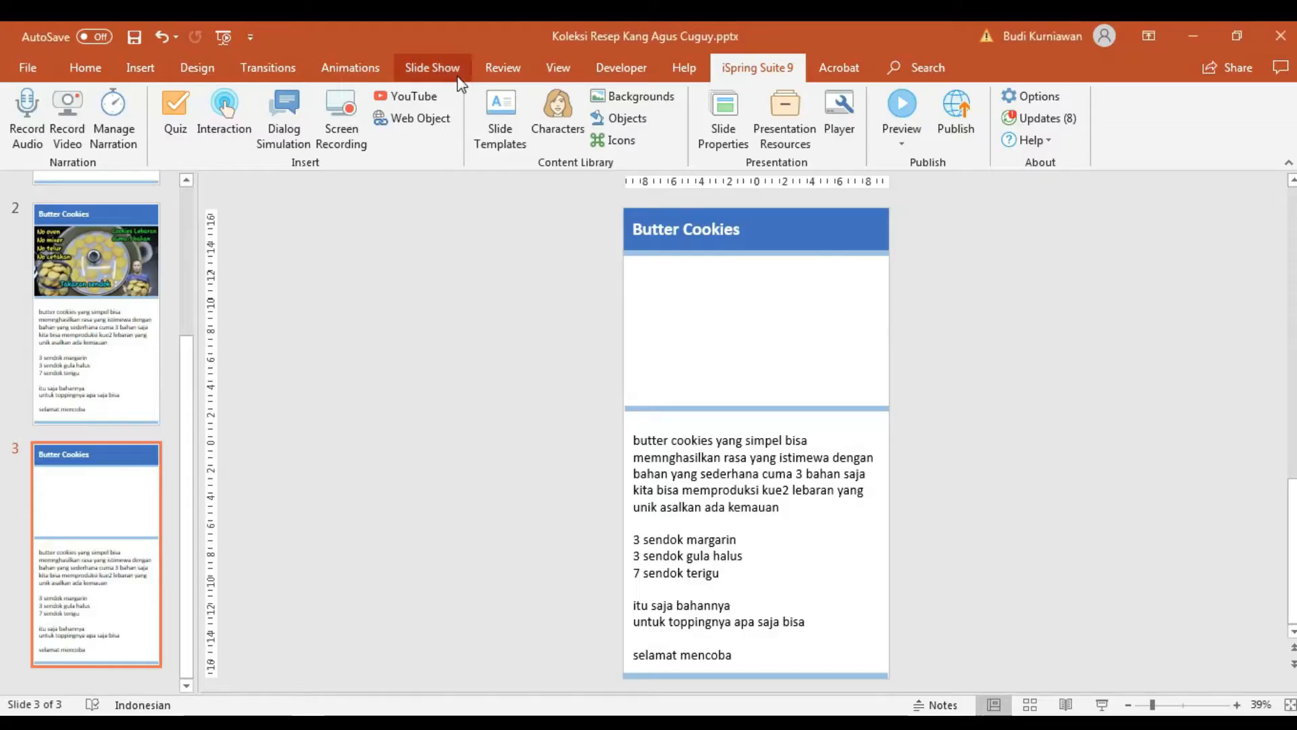
{"action": "left_click", "coordinate": [406, 96]}
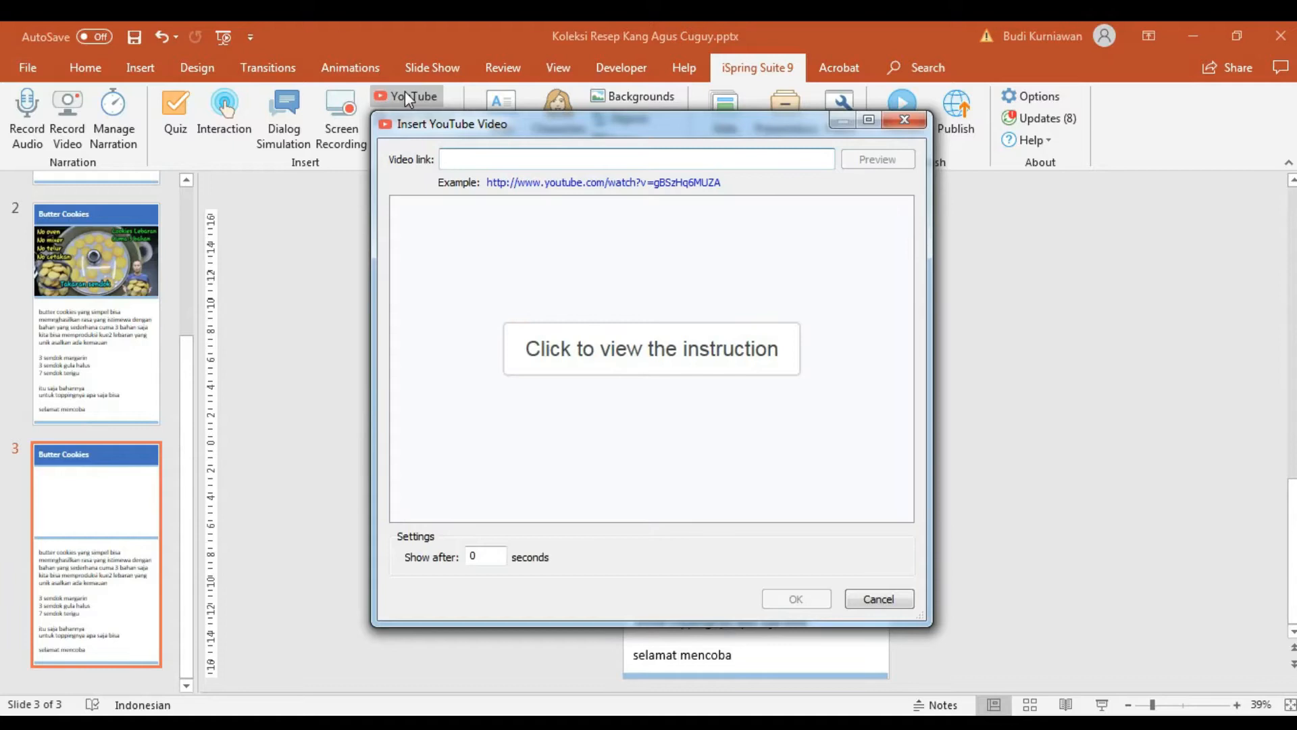
{"action": "key", "text": "ctrl+v"}
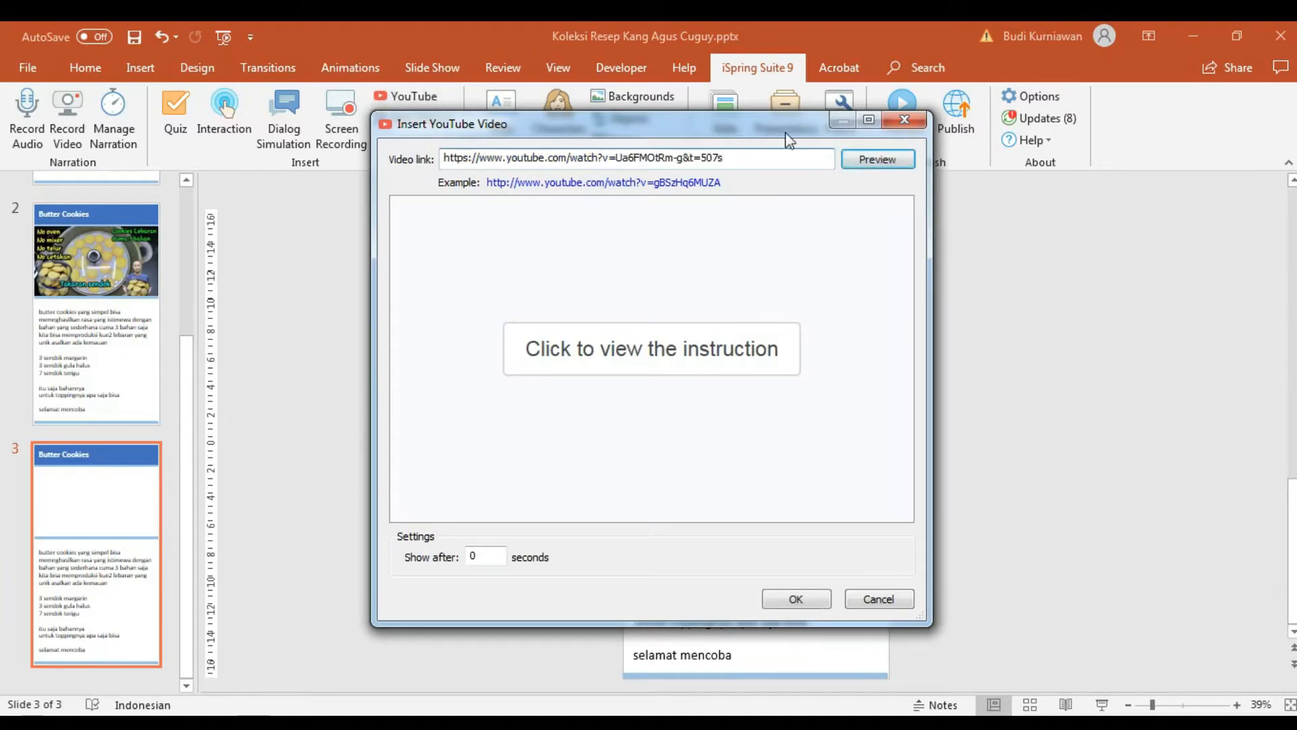
{"action": "left_click", "coordinate": [854, 162]}
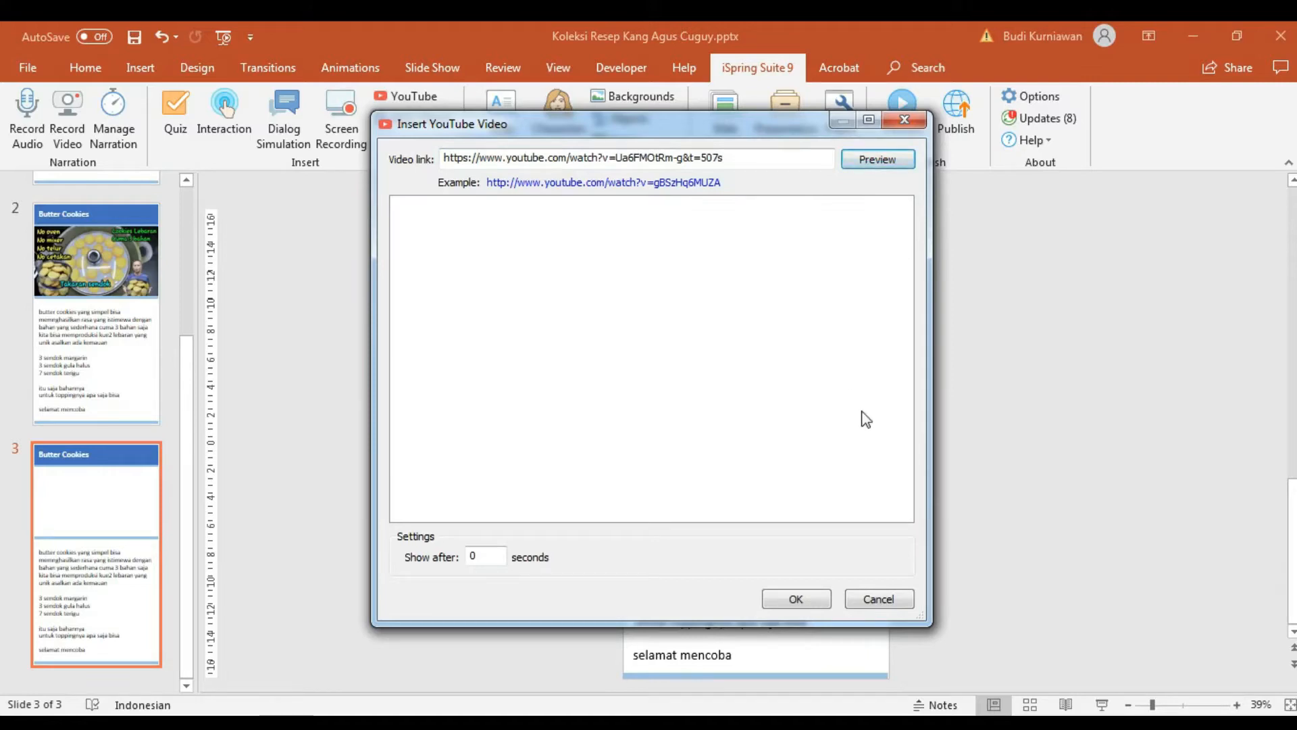
{"action": "left_click", "coordinate": [797, 600]}
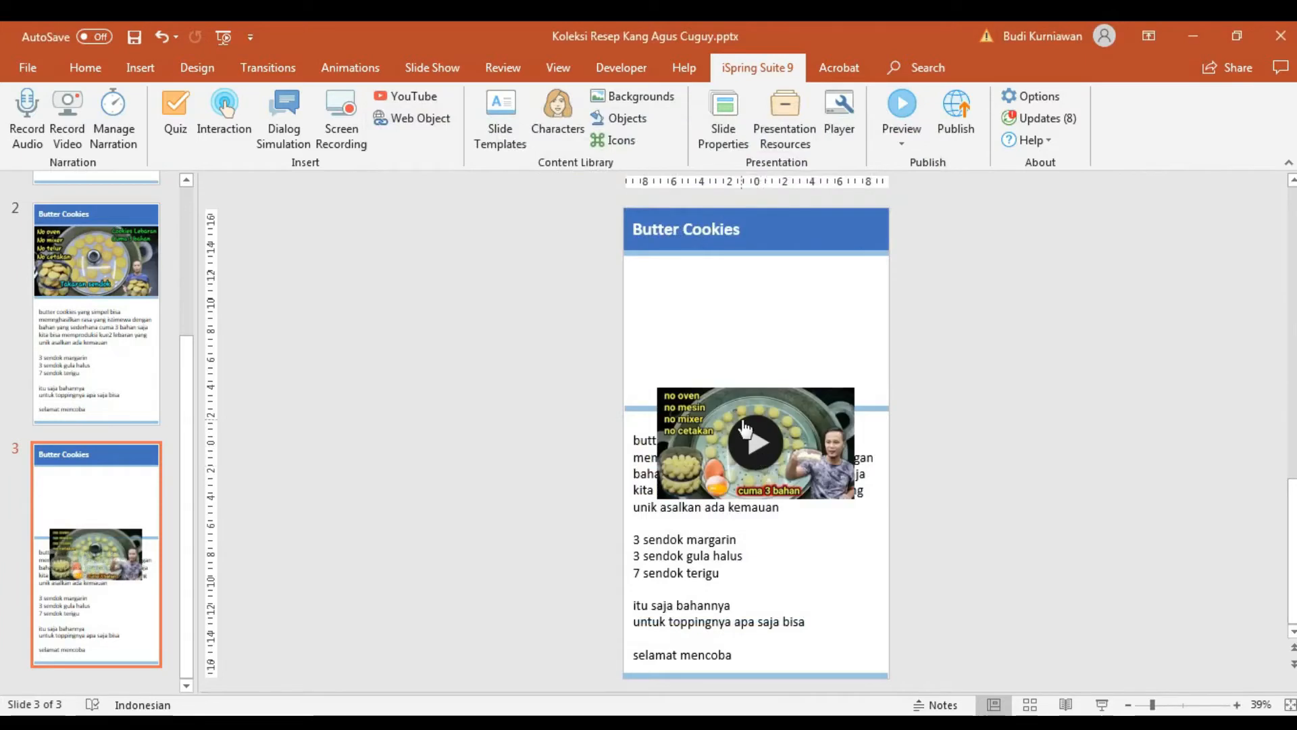
Move and enlarge the video on slide 3 so it fills the area between the title bar and the light blue divider
{"action": "left_click_drag", "start_coordinate": [691, 409], "coordinate": [657, 275]}
{"action": "left_click", "coordinate": [823, 370]}
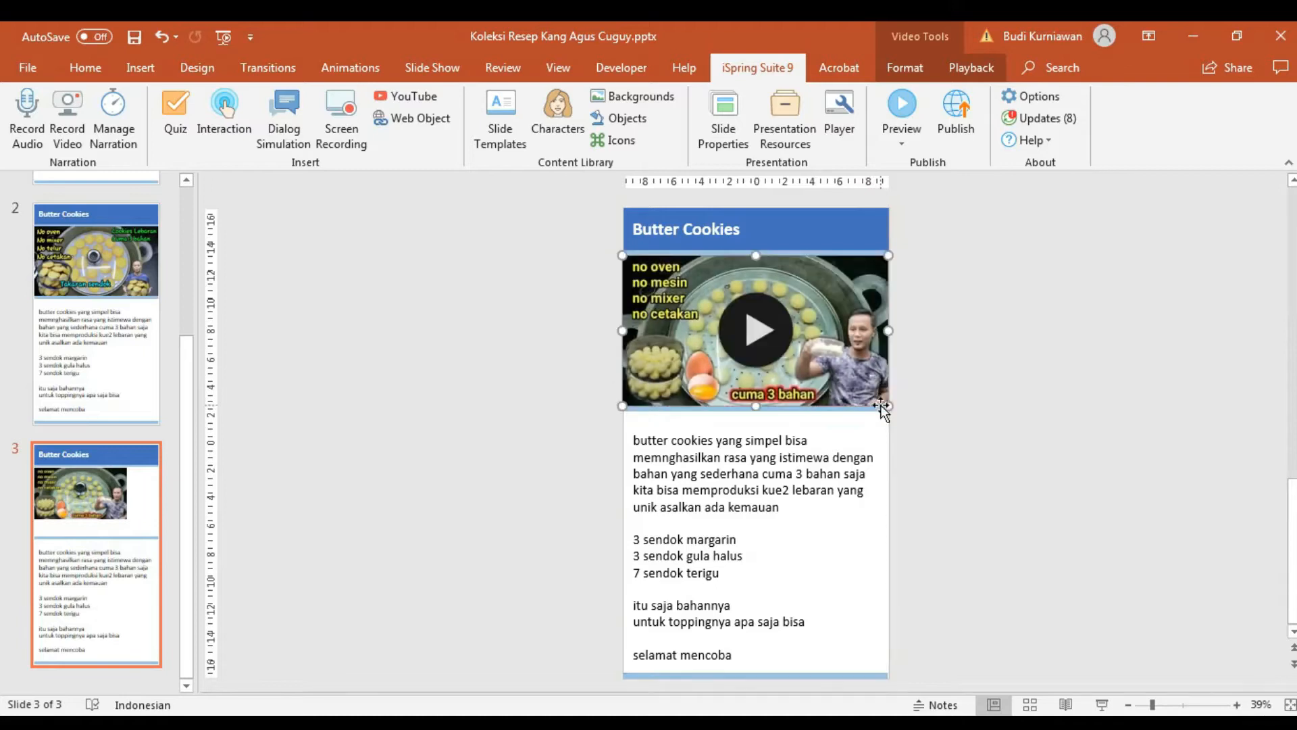
{"action": "left_click", "coordinate": [920, 403]}
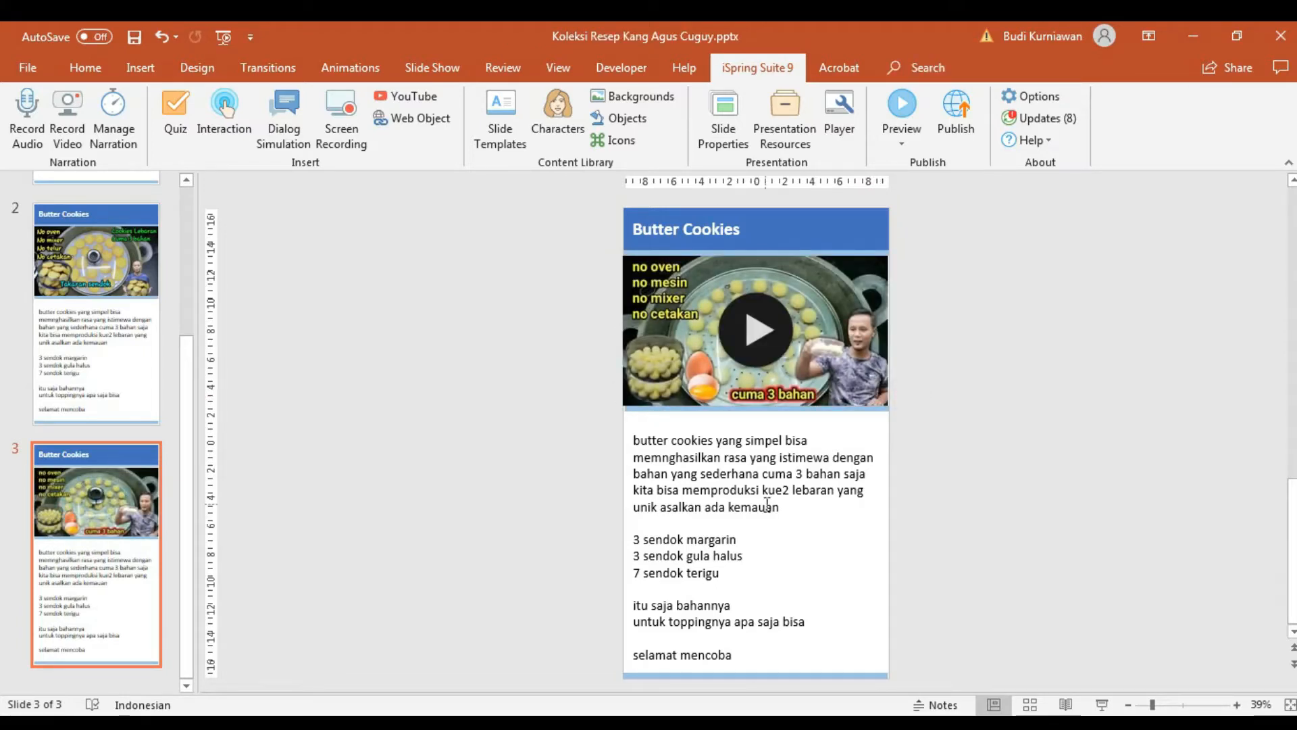
Switch to Chrome, expand the video's description and copy its recipe text through "selamat mencoba", leaving out the hashtags
{"action": "key", "text": "alt+Tab"}
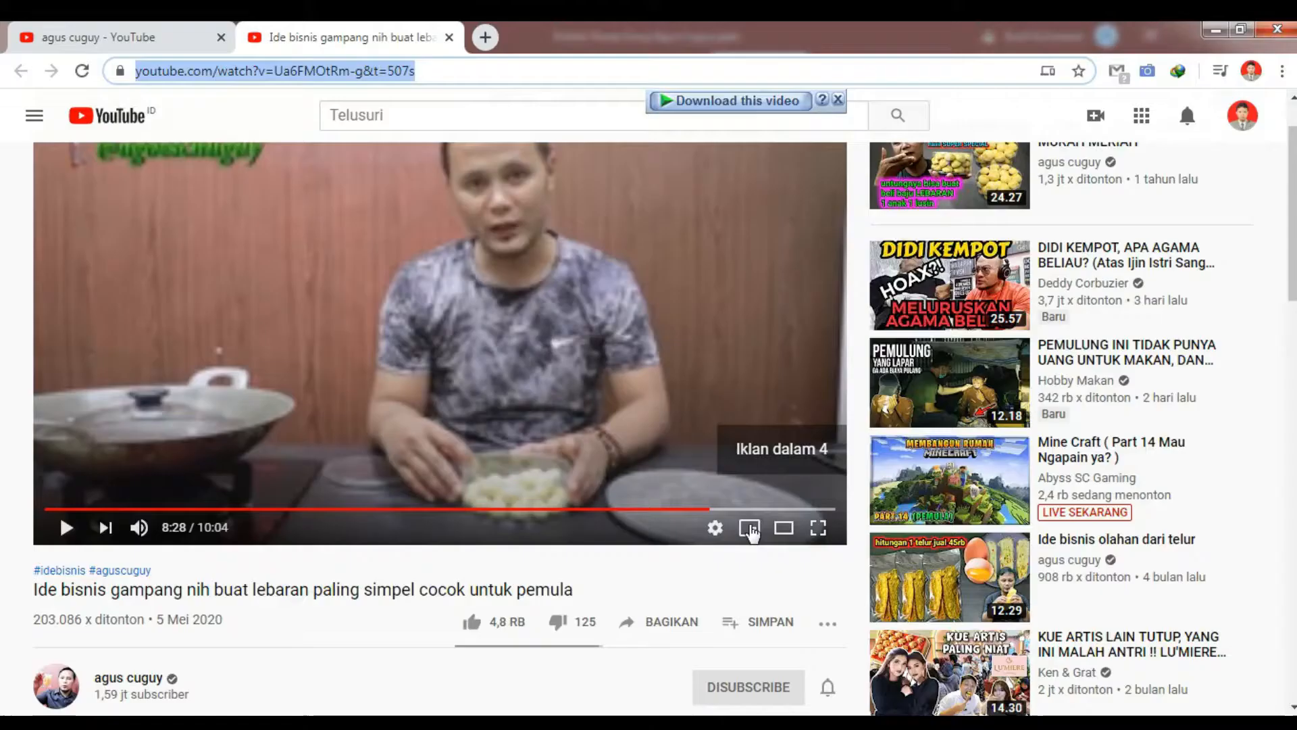
{"action": "scroll", "coordinate": [649, 405], "scroll_direction": "down", "scroll_amount": 1}
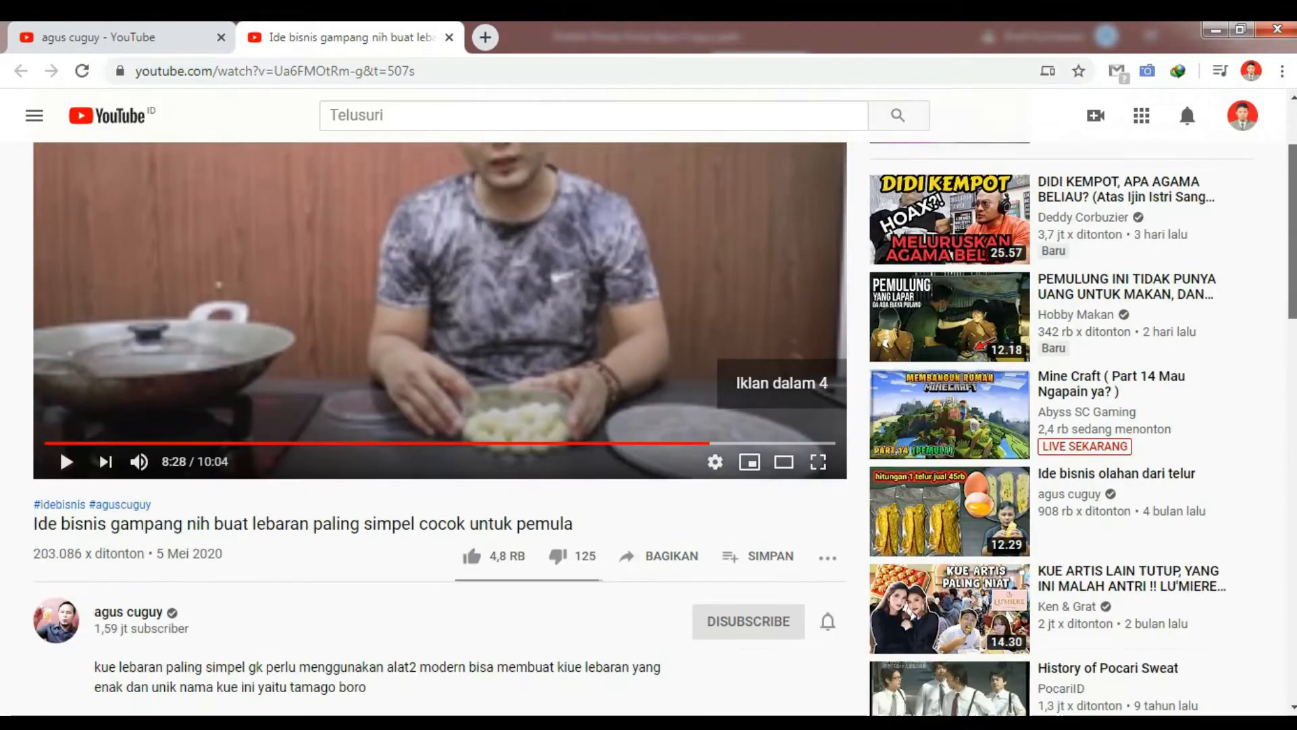
{"action": "scroll", "coordinate": [448, 645], "scroll_direction": "down", "scroll_amount": 3}
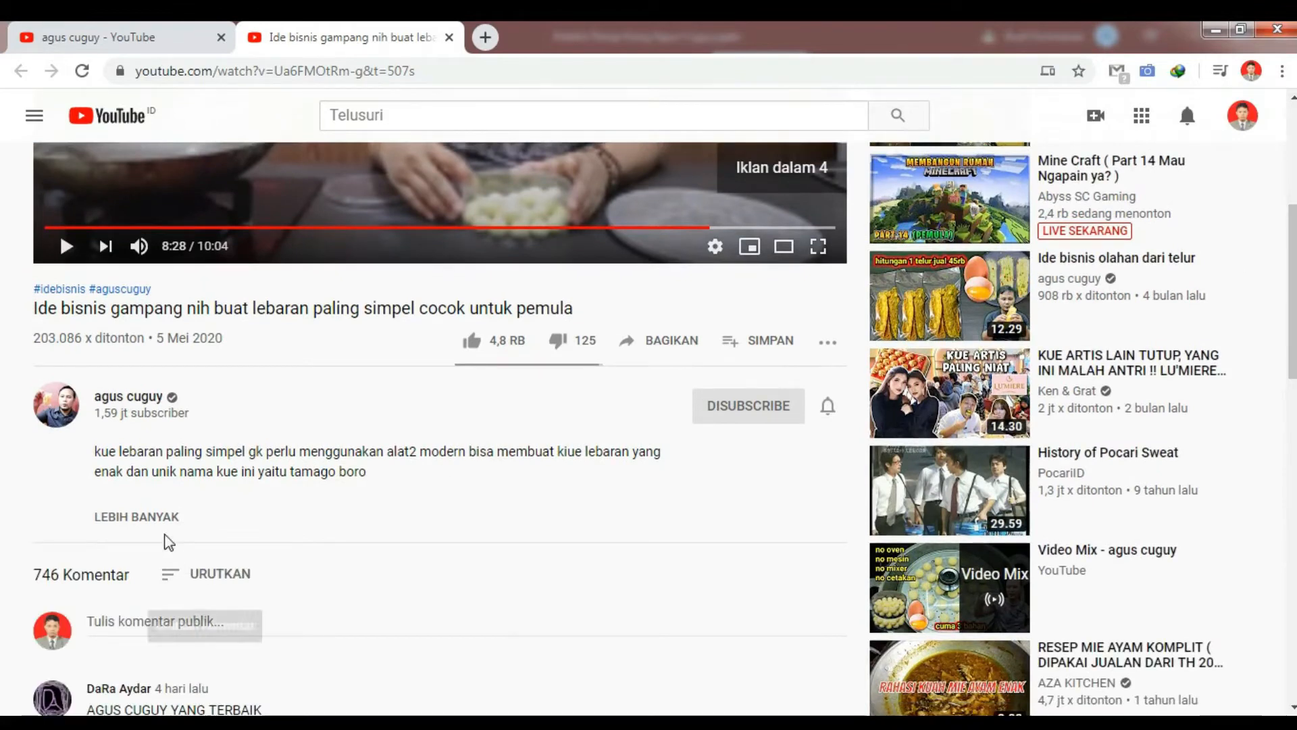
{"action": "left_click", "coordinate": [159, 516]}
{"action": "left_click_drag", "start_coordinate": [95, 451], "coordinate": [108, 451]}
{"action": "left_click_drag", "start_coordinate": [187, 536], "coordinate": [300, 648]}
{"action": "key", "text": "ctrl+c"}
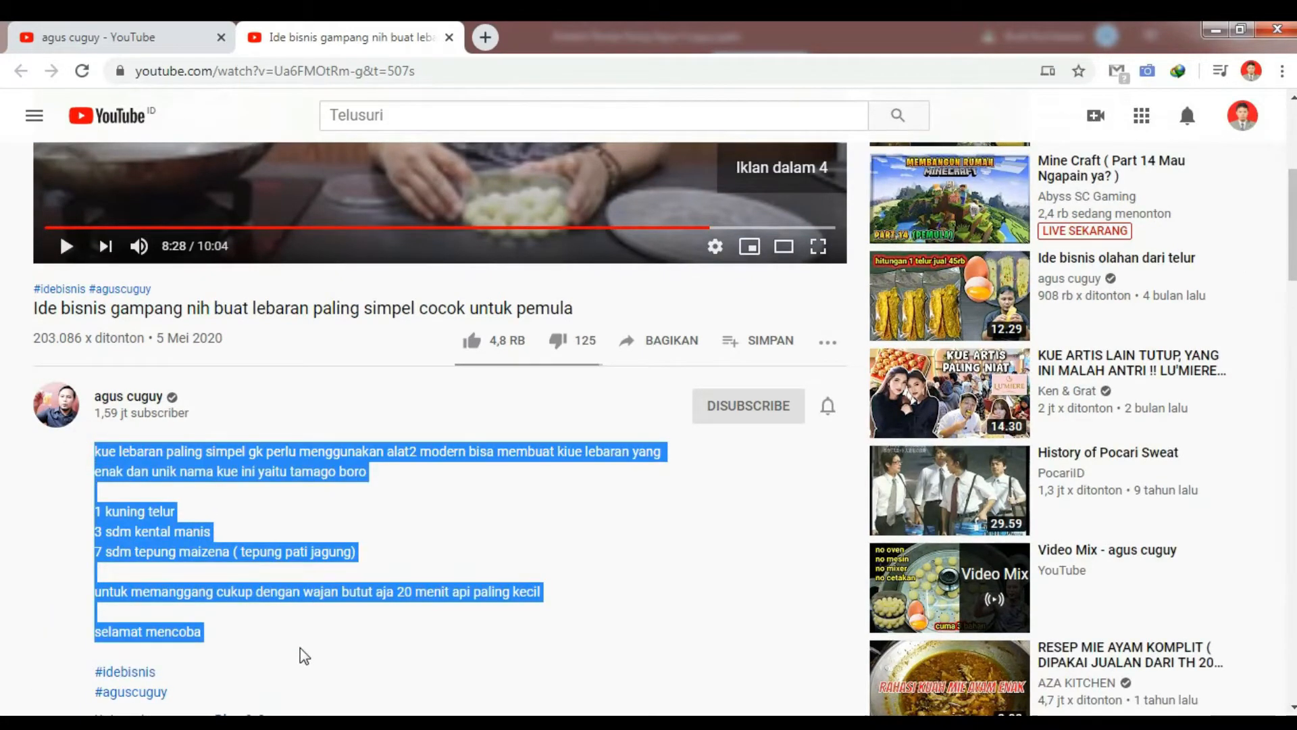
Back in PowerPoint, replace the recipe text on slide 3 with the copied description, pasted as text only
{"action": "key", "text": "alt+Tab"}
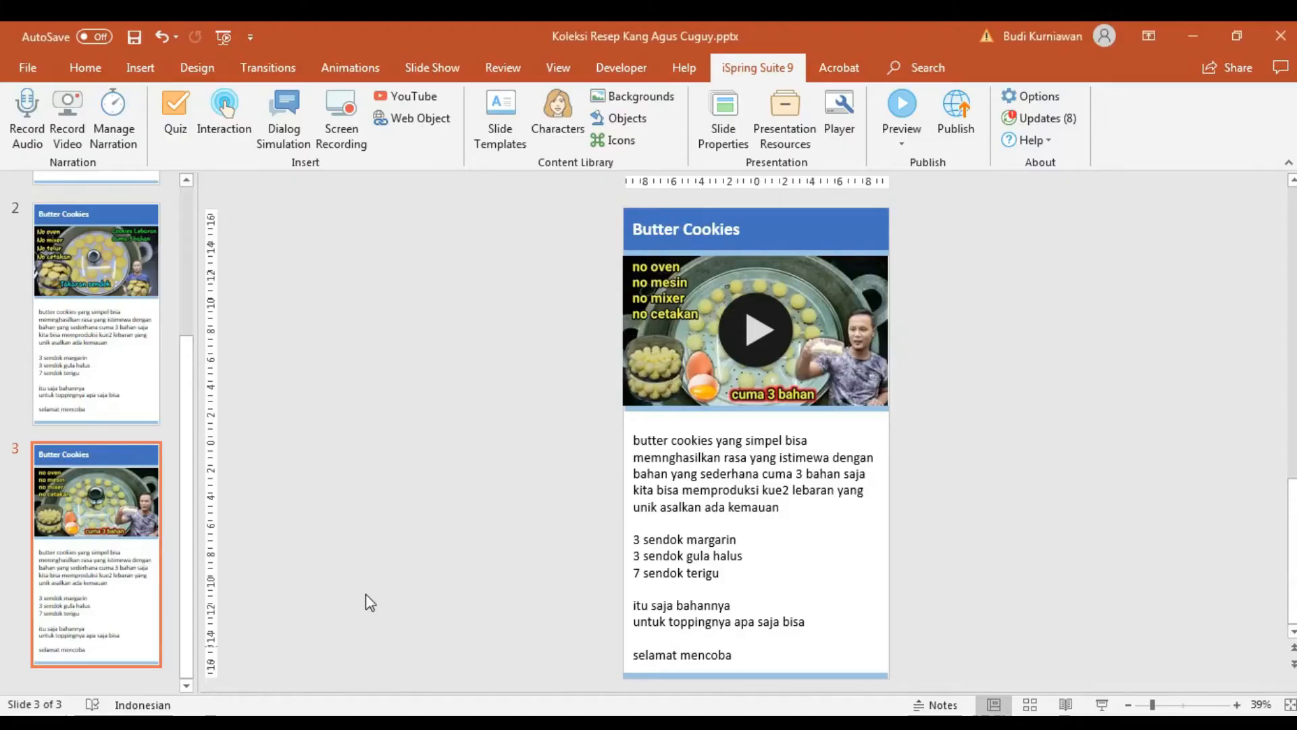
{"action": "left_click", "coordinate": [693, 486]}
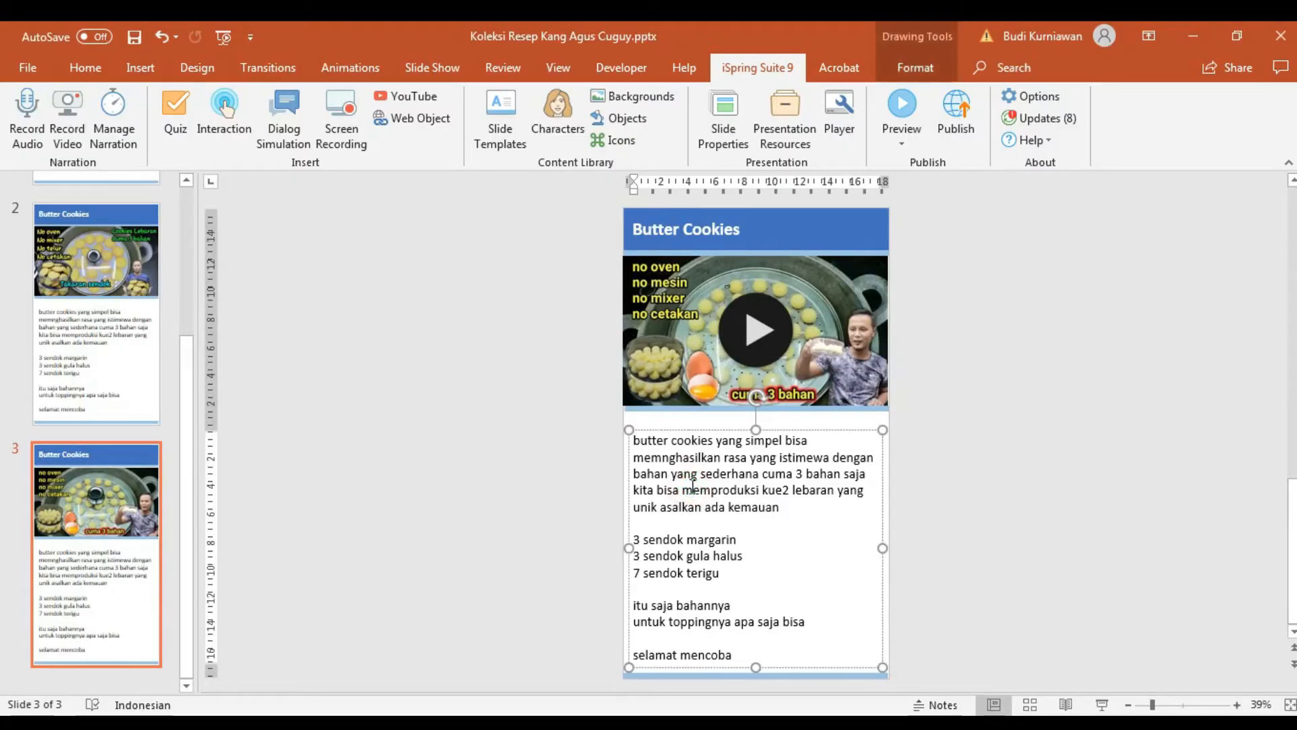
{"action": "key", "text": "ctrl+a"}
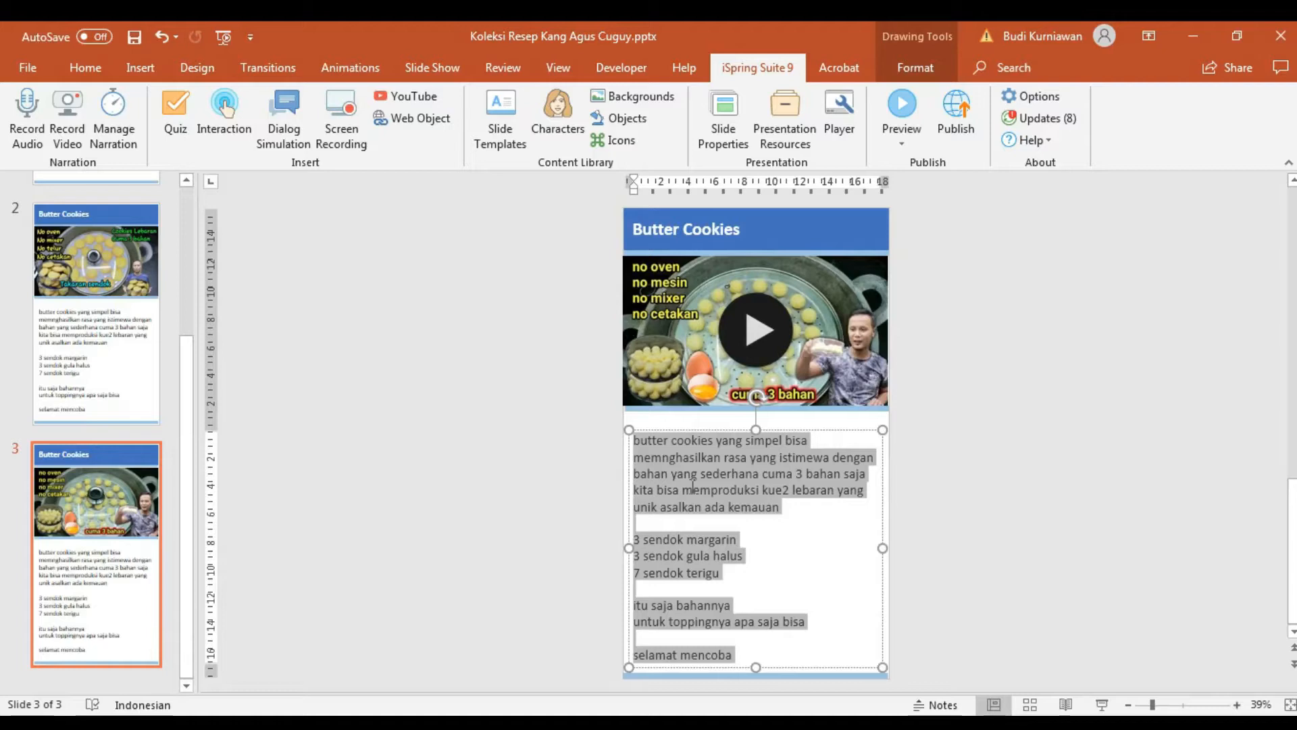
{"action": "key", "text": "ctrl+v"}
{"action": "left_click", "coordinate": [680, 517]}
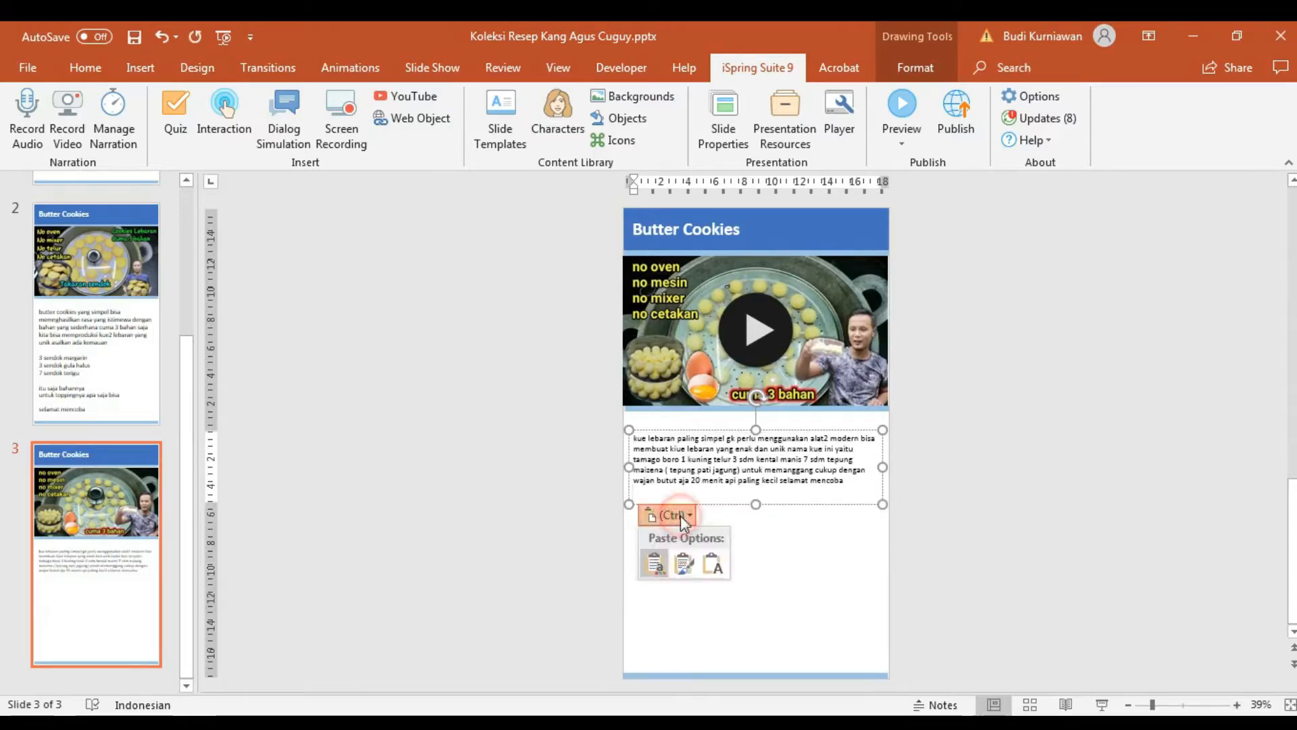
{"action": "left_click", "coordinate": [713, 563]}
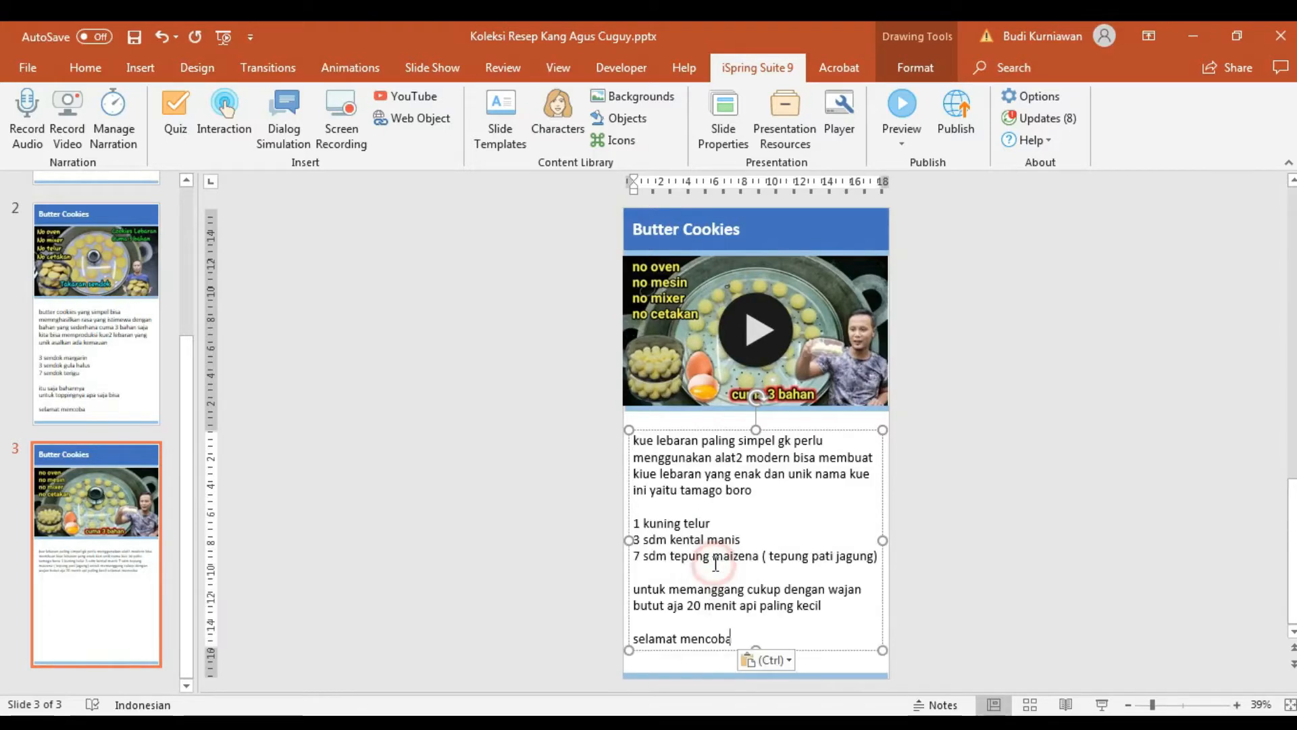
{"action": "left_click", "coordinate": [1091, 453]}
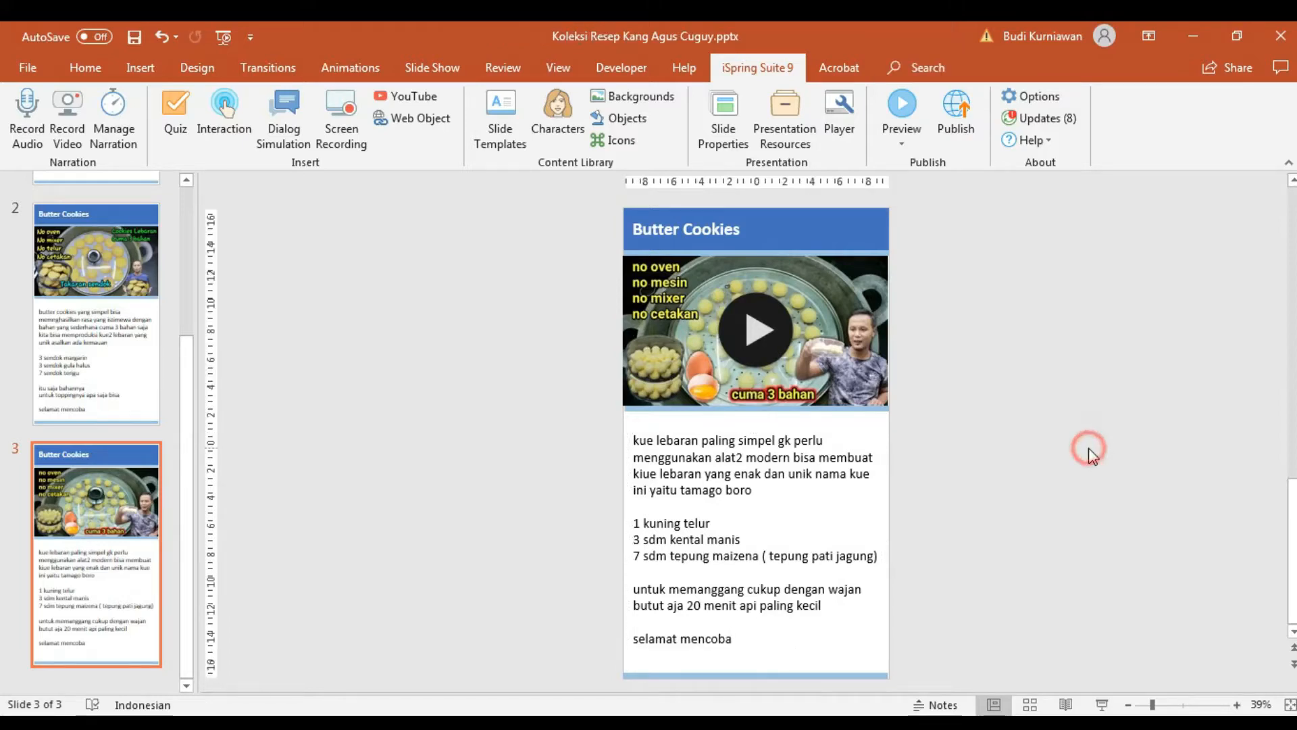
Check the cake's name in the YouTube description in Chrome, and retitle slide 3 in PowerPoint as "Tamago Boro"
{"action": "key", "text": "alt+Tab"}
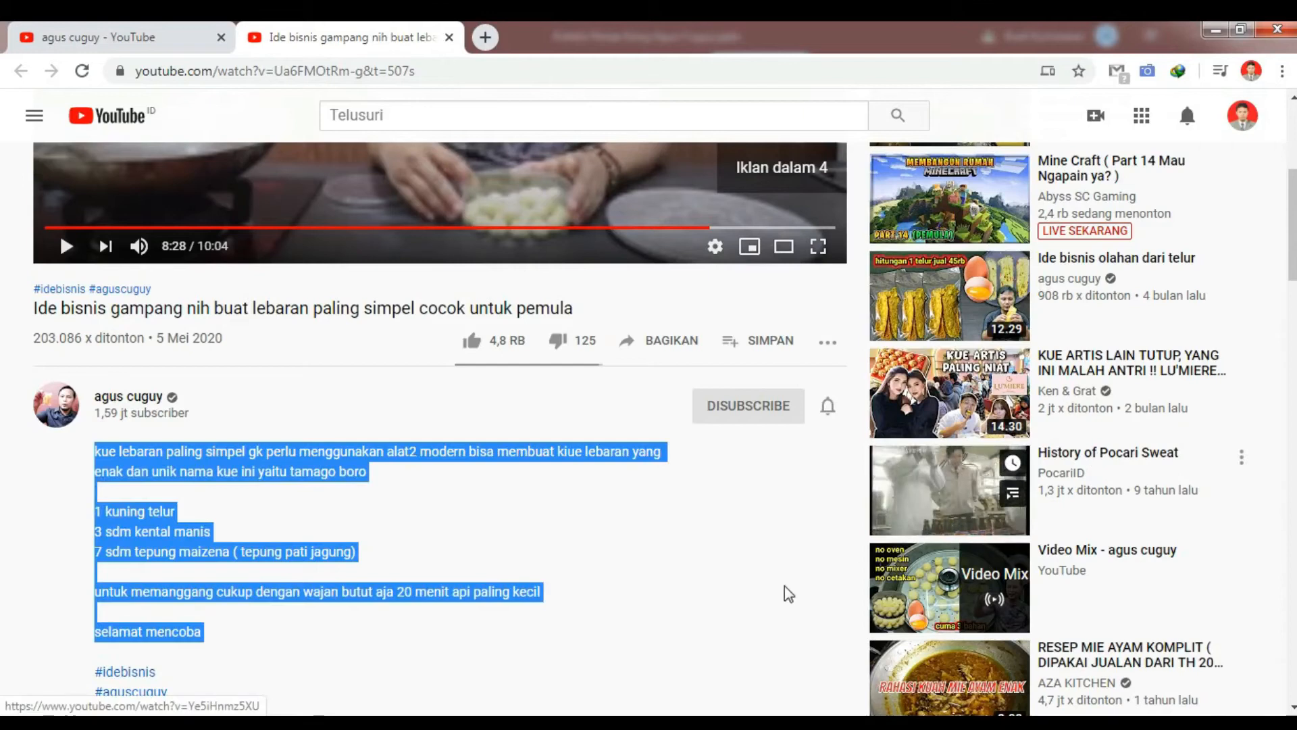
{"action": "scroll", "coordinate": [439, 405], "scroll_direction": "up", "scroll_amount": 5}
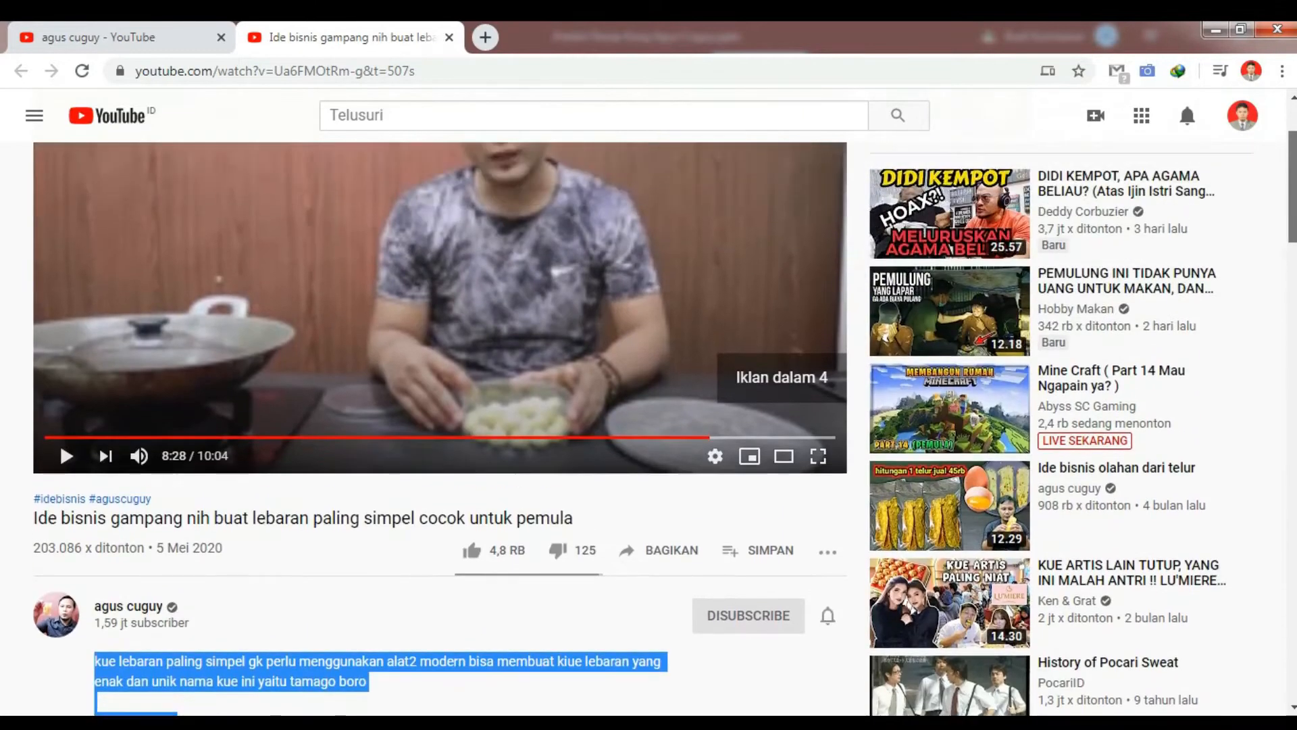
{"action": "scroll", "coordinate": [778, 280], "scroll_direction": "down", "scroll_amount": 4}
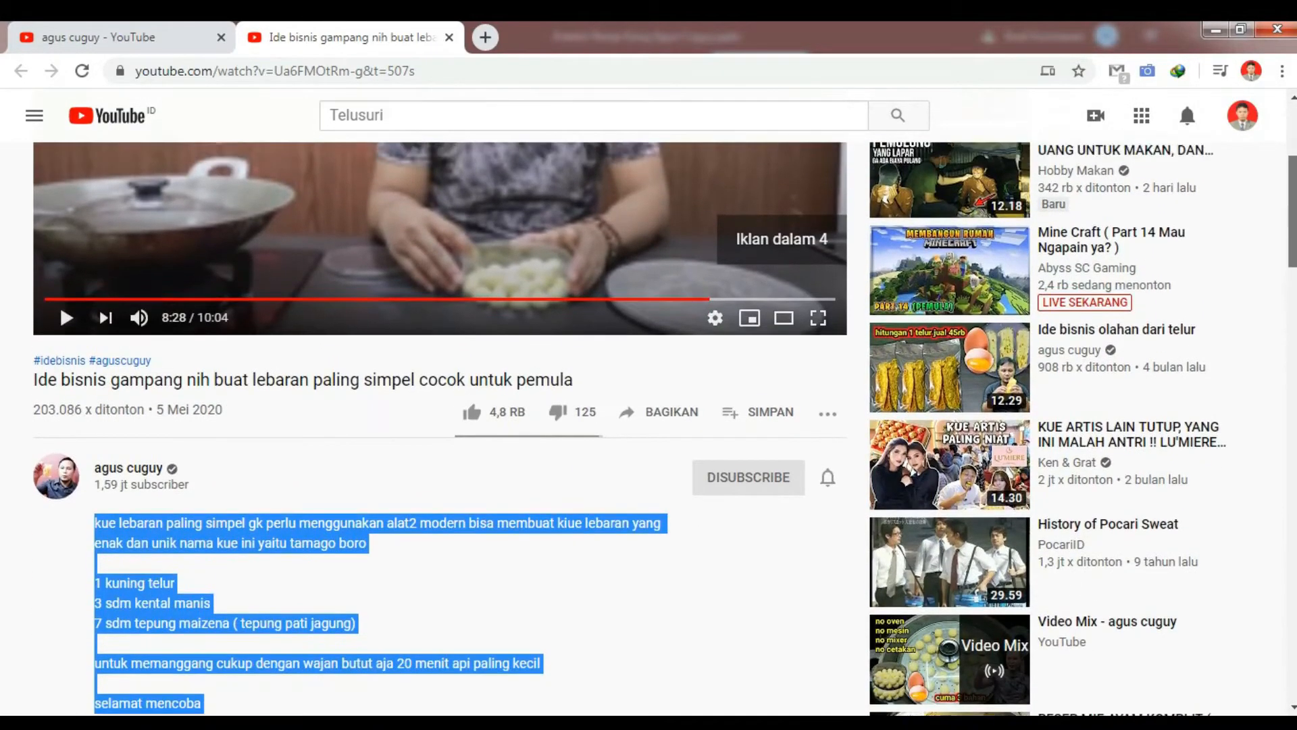
{"action": "left_click", "coordinate": [343, 554]}
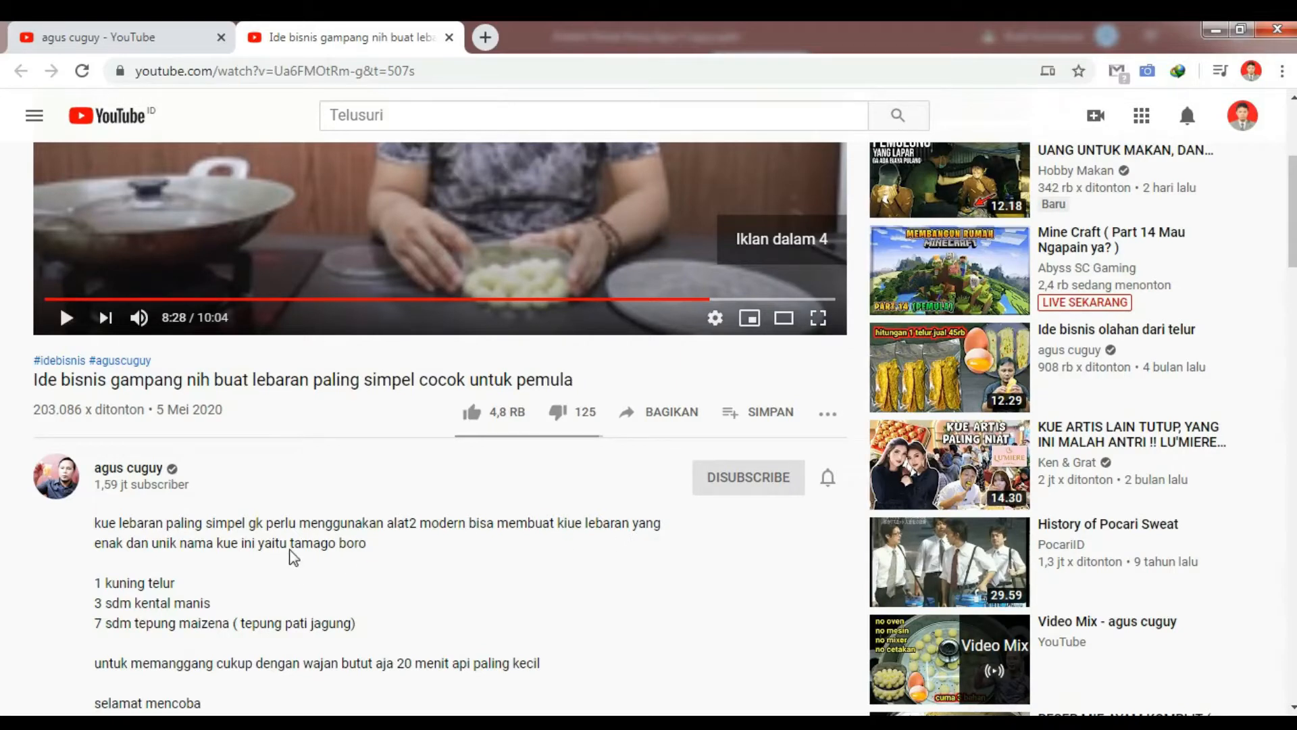
{"action": "key", "text": "alt+Tab"}
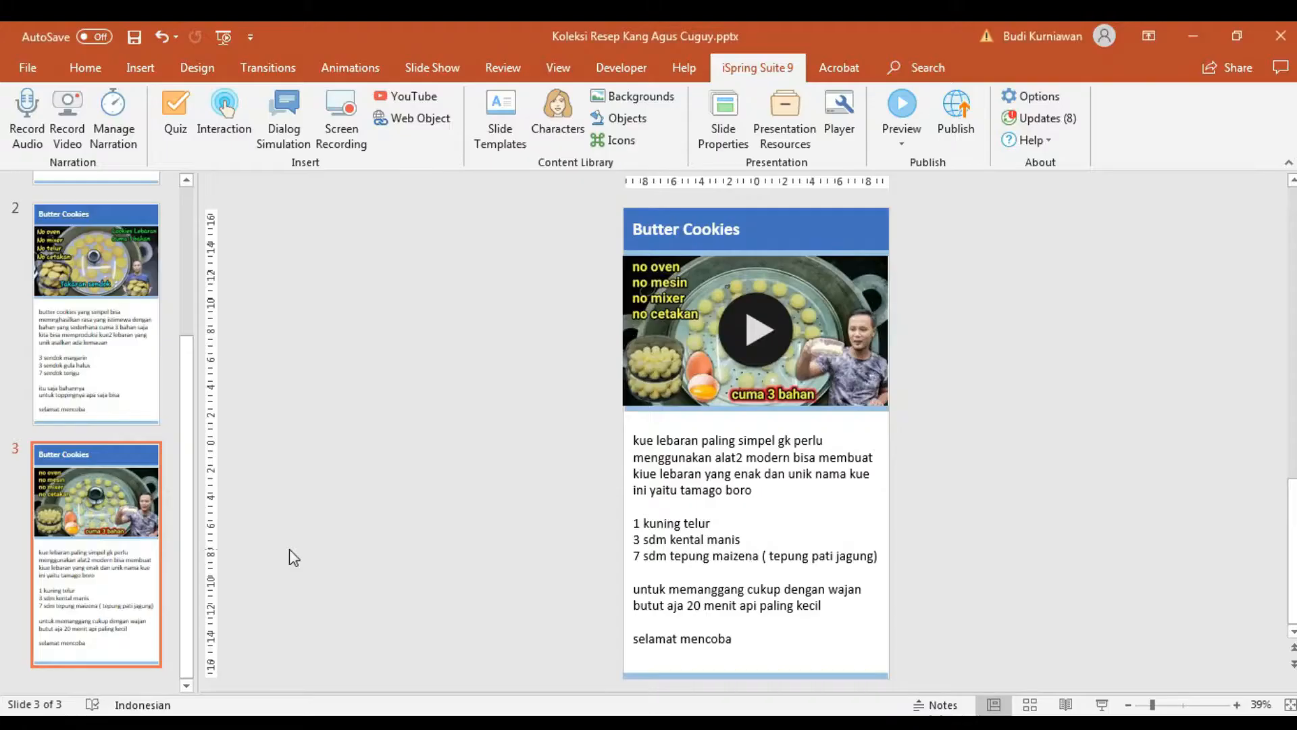
{"action": "left_click", "coordinate": [733, 232]}
{"action": "triple_click", "coordinate": [731, 233]}
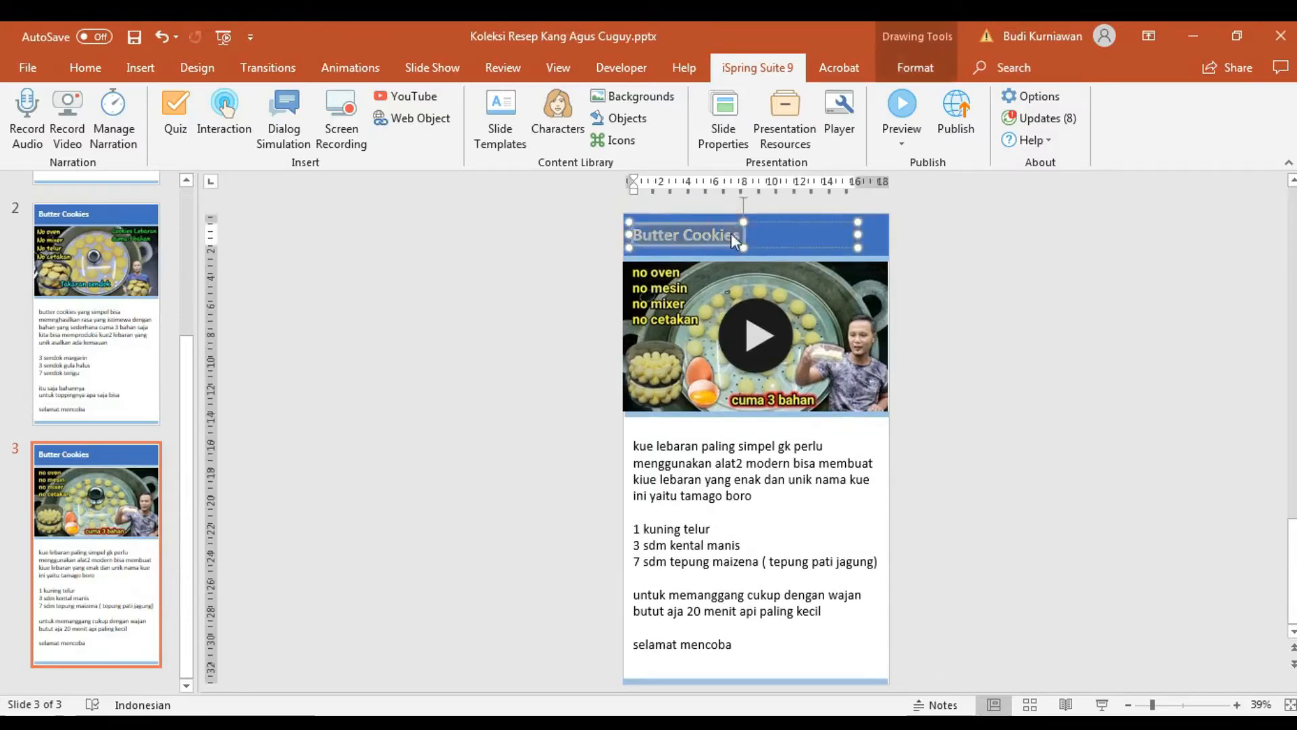
{"action": "type", "text": "Tamago Boro"}
{"action": "left_click", "coordinate": [466, 295]}
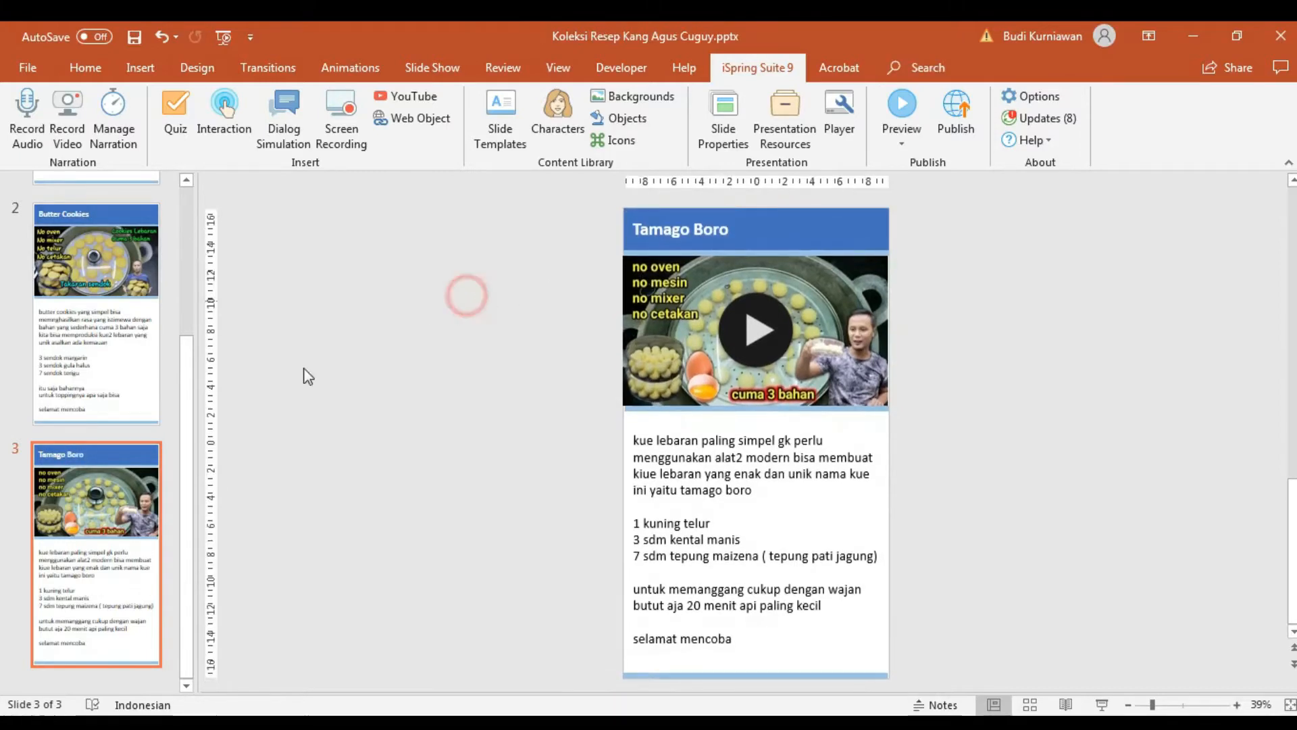
From slide 1, examine the home icon on the recipe layout in Slide Master view, and return to the normal view
{"action": "left_click_drag", "start_coordinate": [189, 480], "coordinate": [187, 273]}
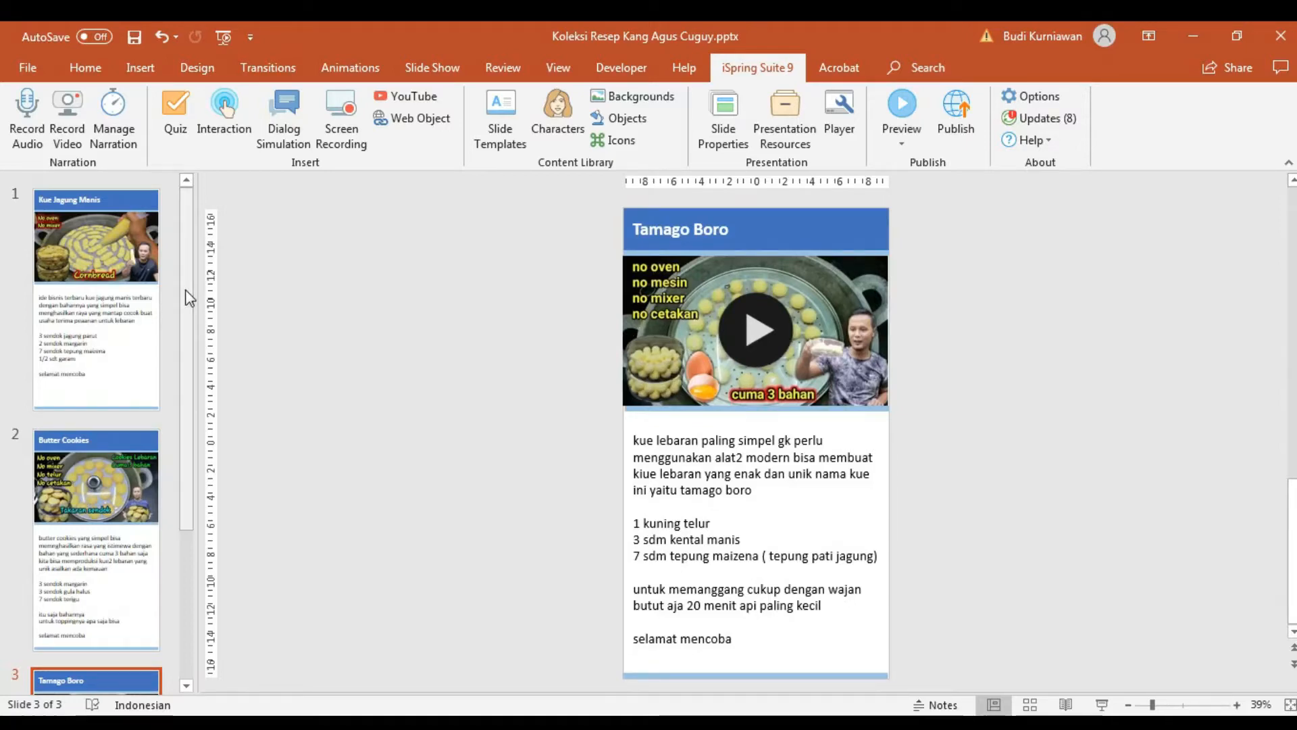
{"action": "left_click", "coordinate": [145, 294]}
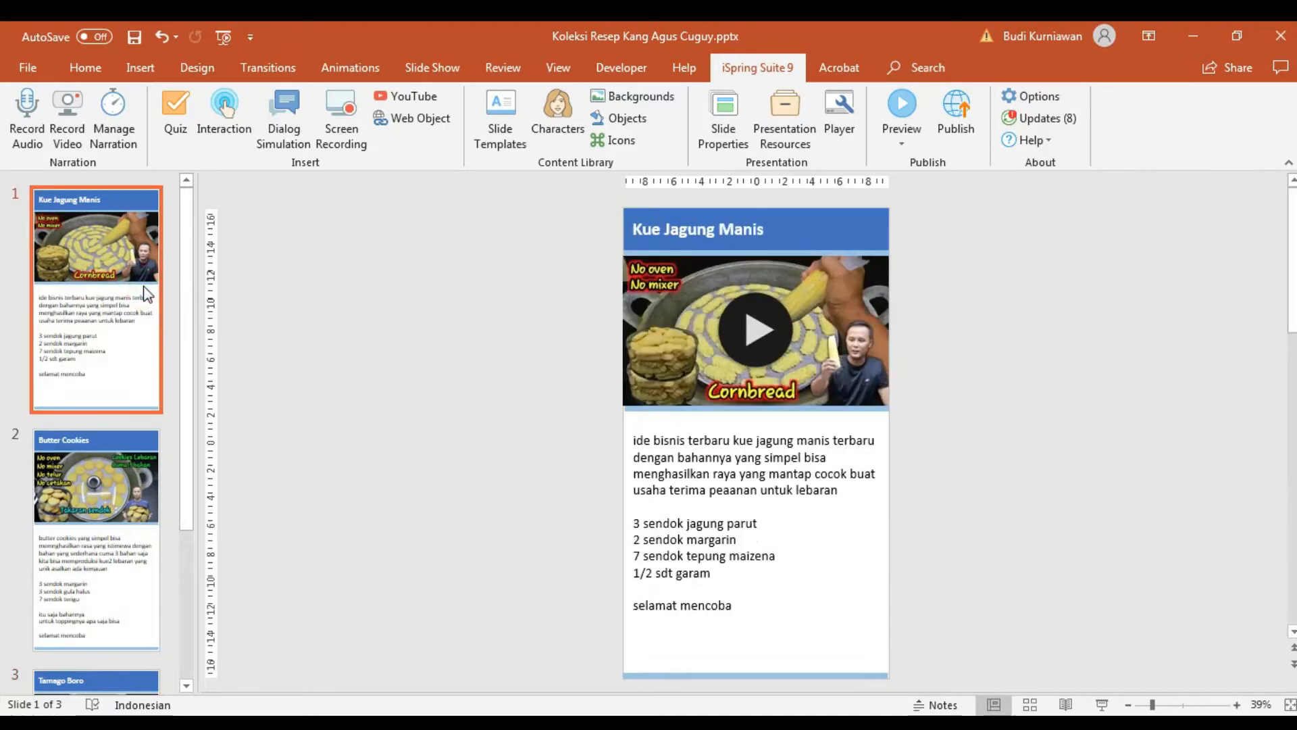
{"action": "left_click", "coordinate": [548, 65]}
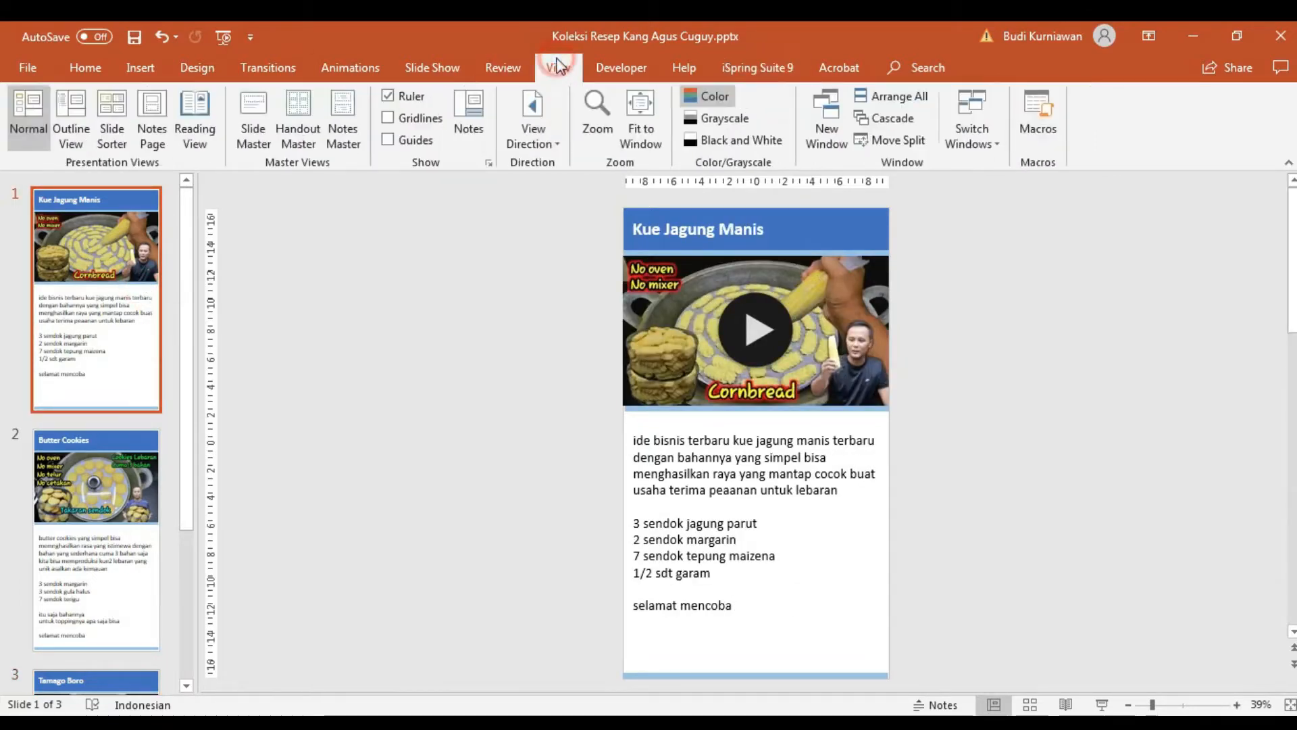
{"action": "left_click", "coordinate": [244, 133]}
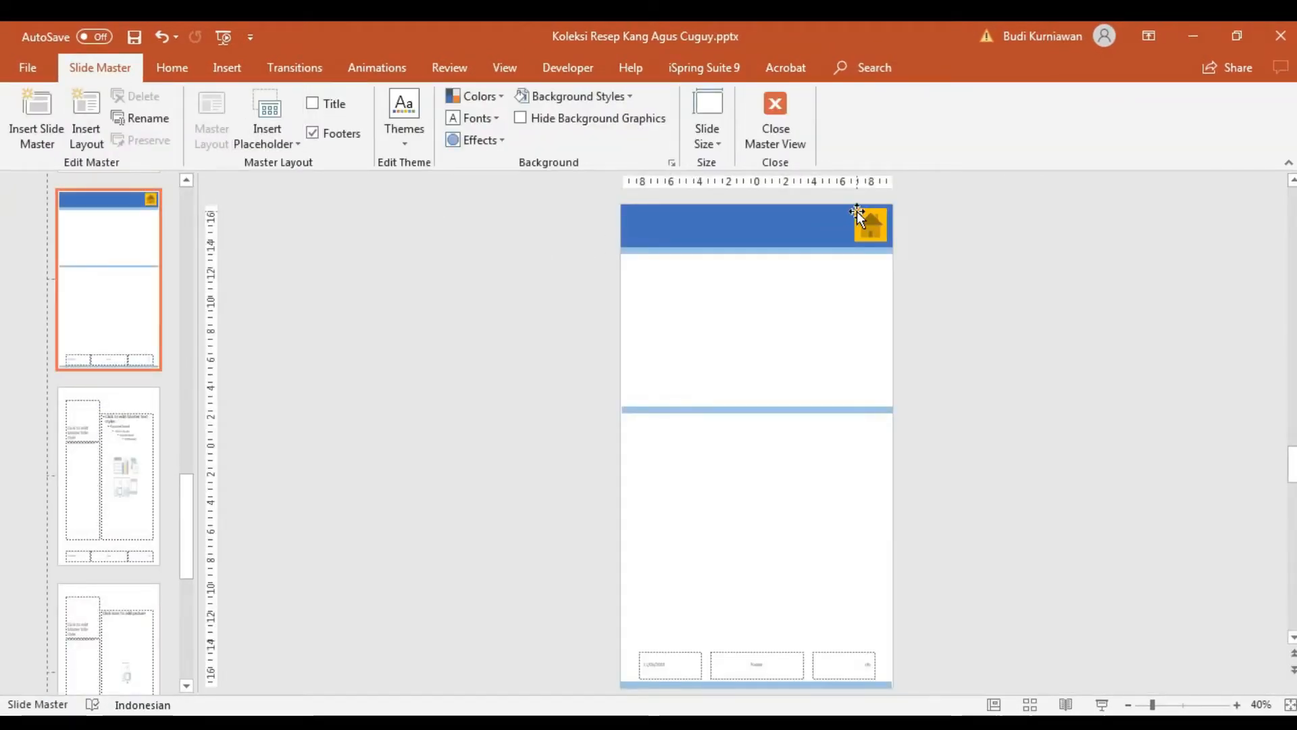
{"action": "left_click", "coordinate": [868, 228]}
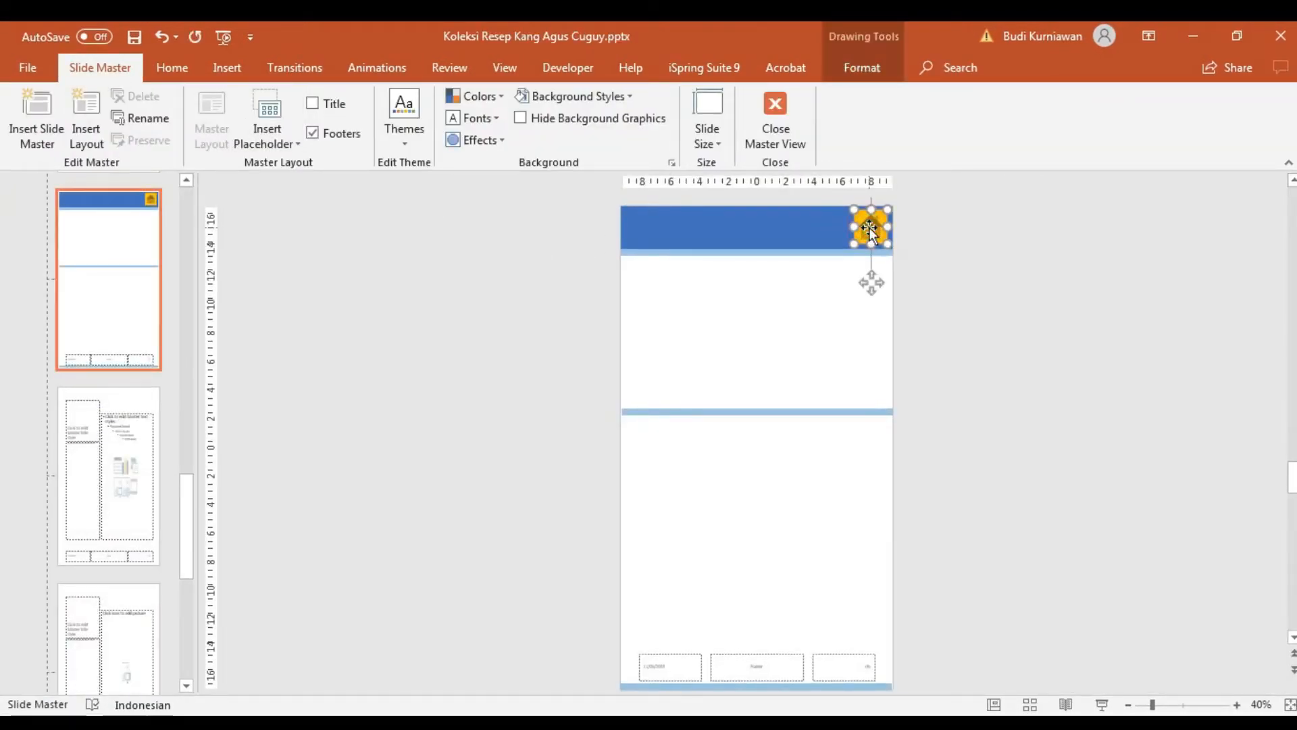
{"action": "scroll", "coordinate": [872, 282], "scroll_direction": "up", "scroll_amount": 2}
{"action": "mouse_move", "coordinate": [192, 491]}
{"action": "left_mouse_down"}
{"action": "mouse_move", "coordinate": [185, 182]}
{"action": "mouse_move", "coordinate": [171, 651]}
{"action": "mouse_move", "coordinate": [180, 402]}
{"action": "mouse_move", "coordinate": [171, 480]}
{"action": "left_mouse_up"}
{"action": "left_click", "coordinate": [153, 464]}
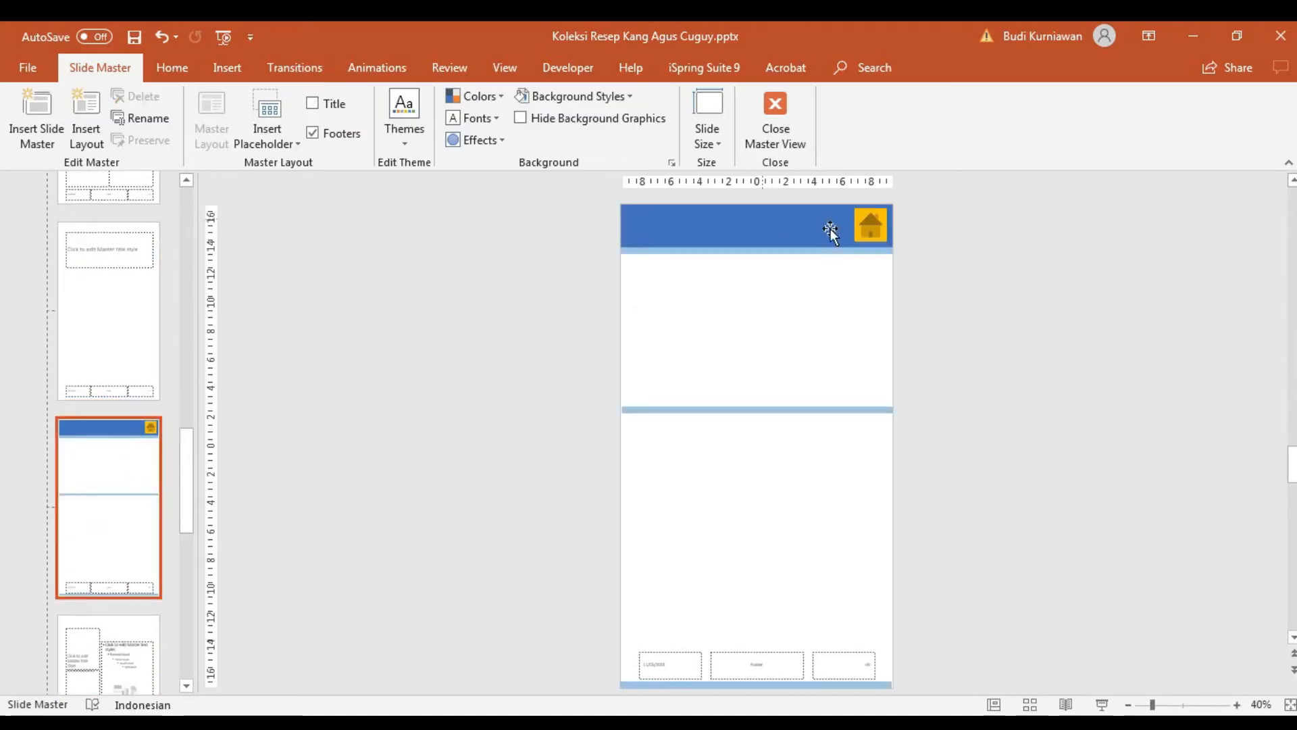
{"action": "left_click", "coordinate": [869, 226]}
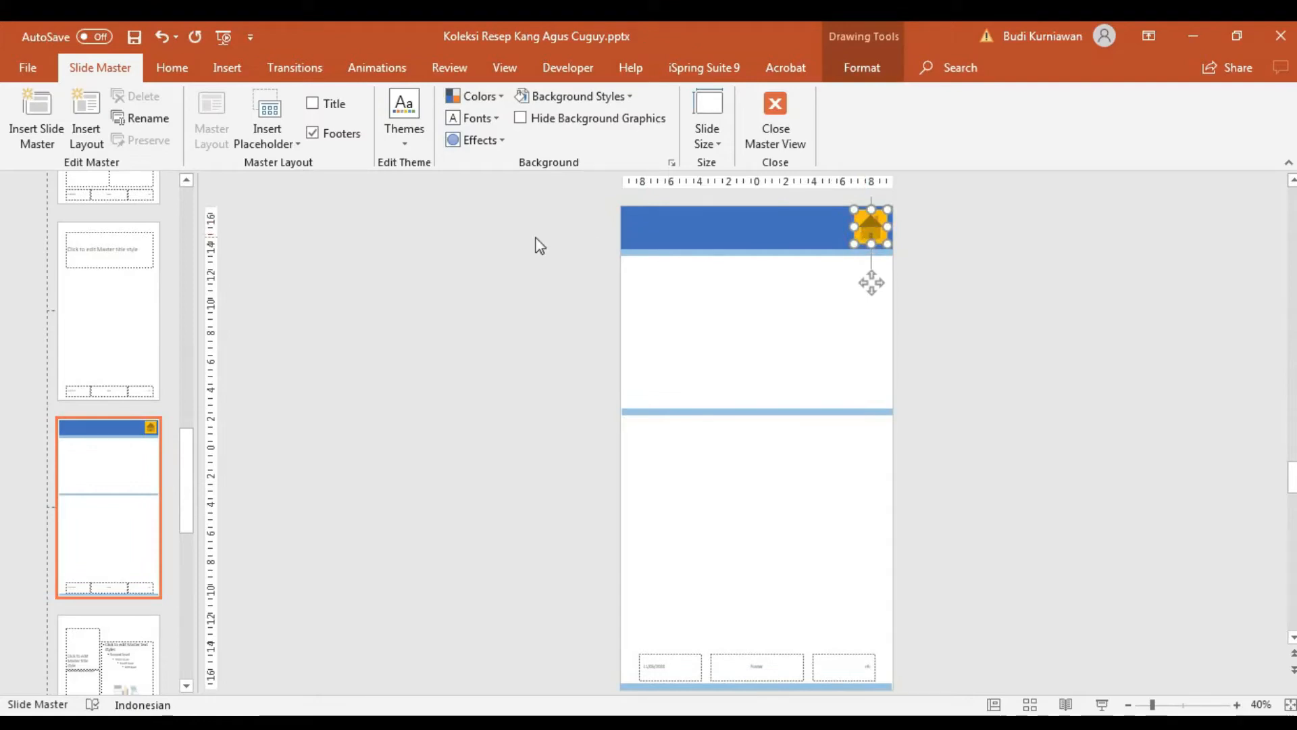
{"action": "left_click", "coordinate": [776, 110]}
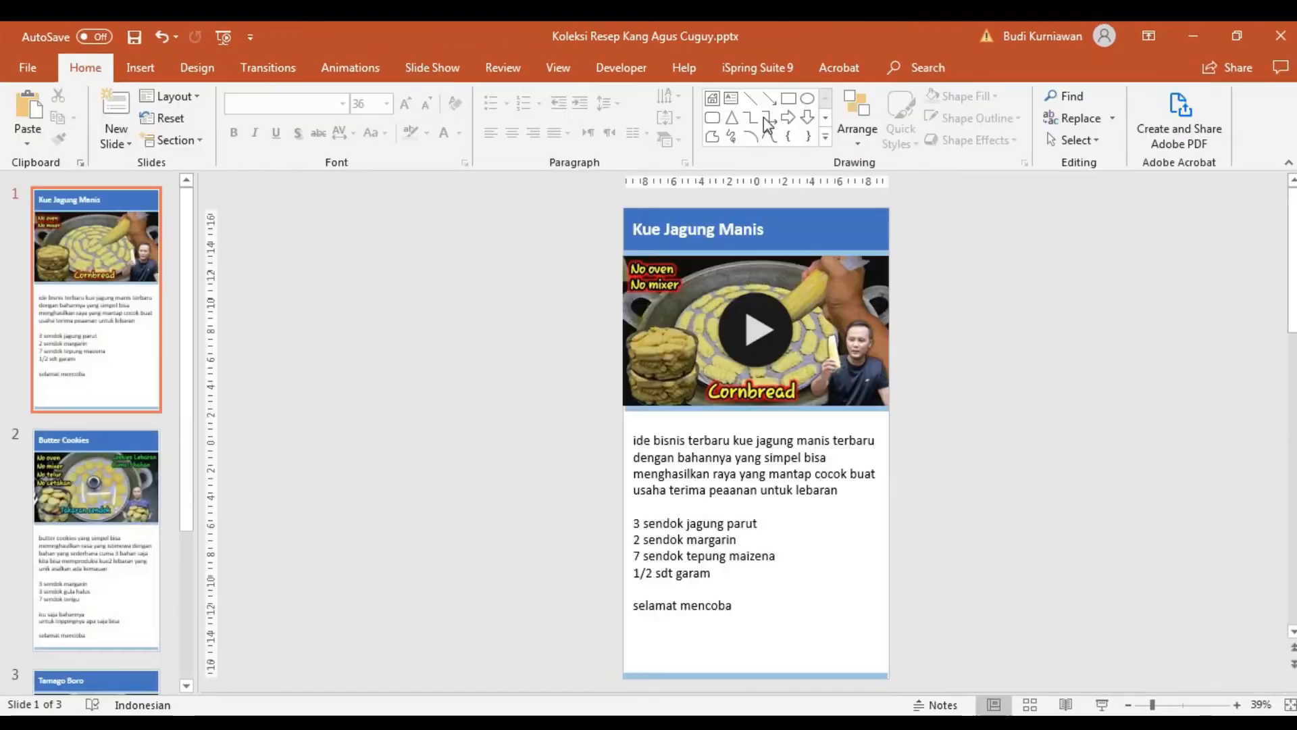
Delete the blue title bar shape that covers the layout's home icon on the Butter Cookies slide
{"action": "left_click", "coordinate": [127, 253]}
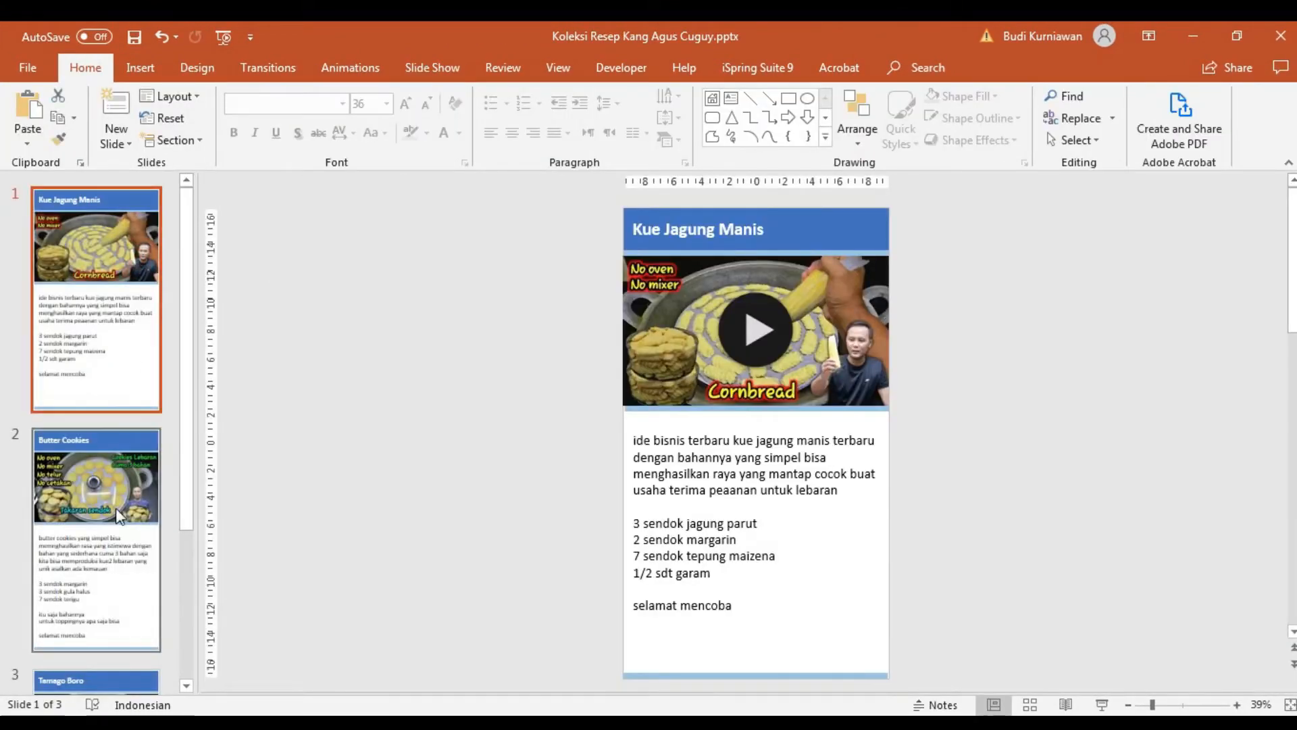
{"action": "left_click", "coordinate": [121, 481]}
{"action": "left_click", "coordinate": [860, 223]}
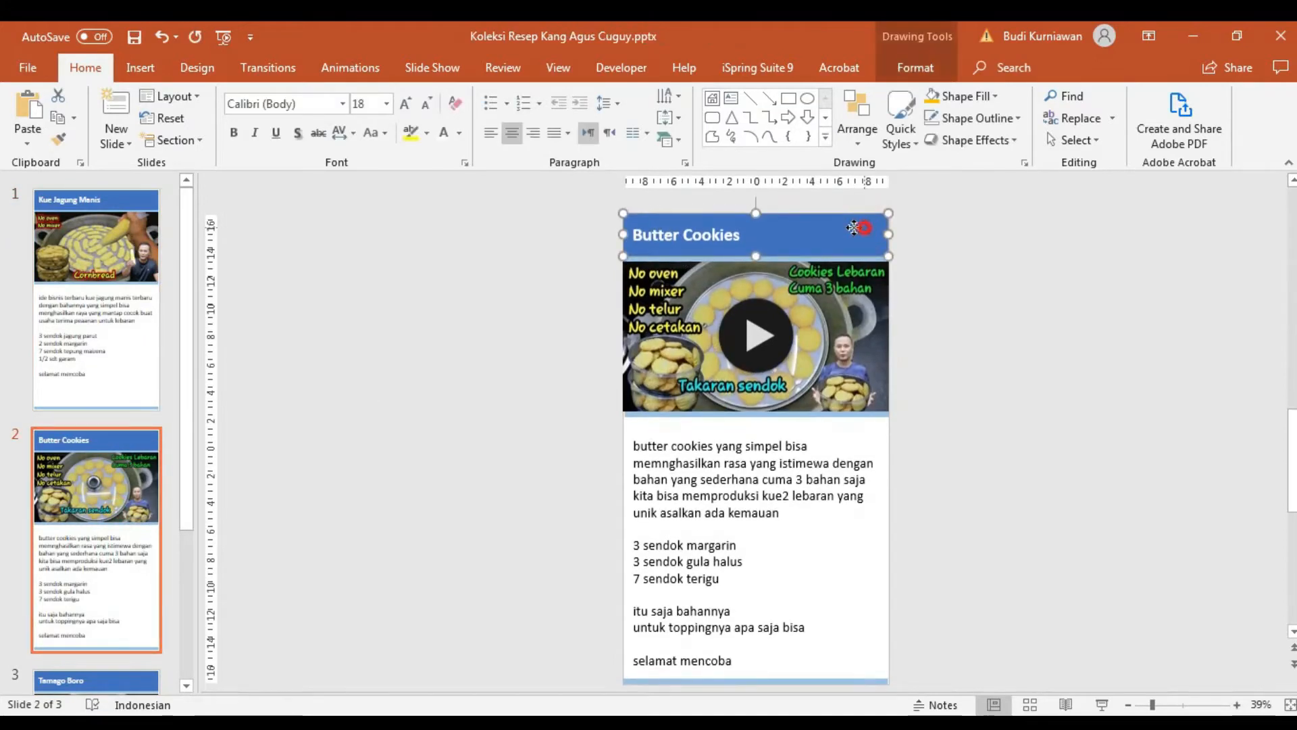
{"action": "left_click_drag", "start_coordinate": [860, 223], "coordinate": [789, 236]}
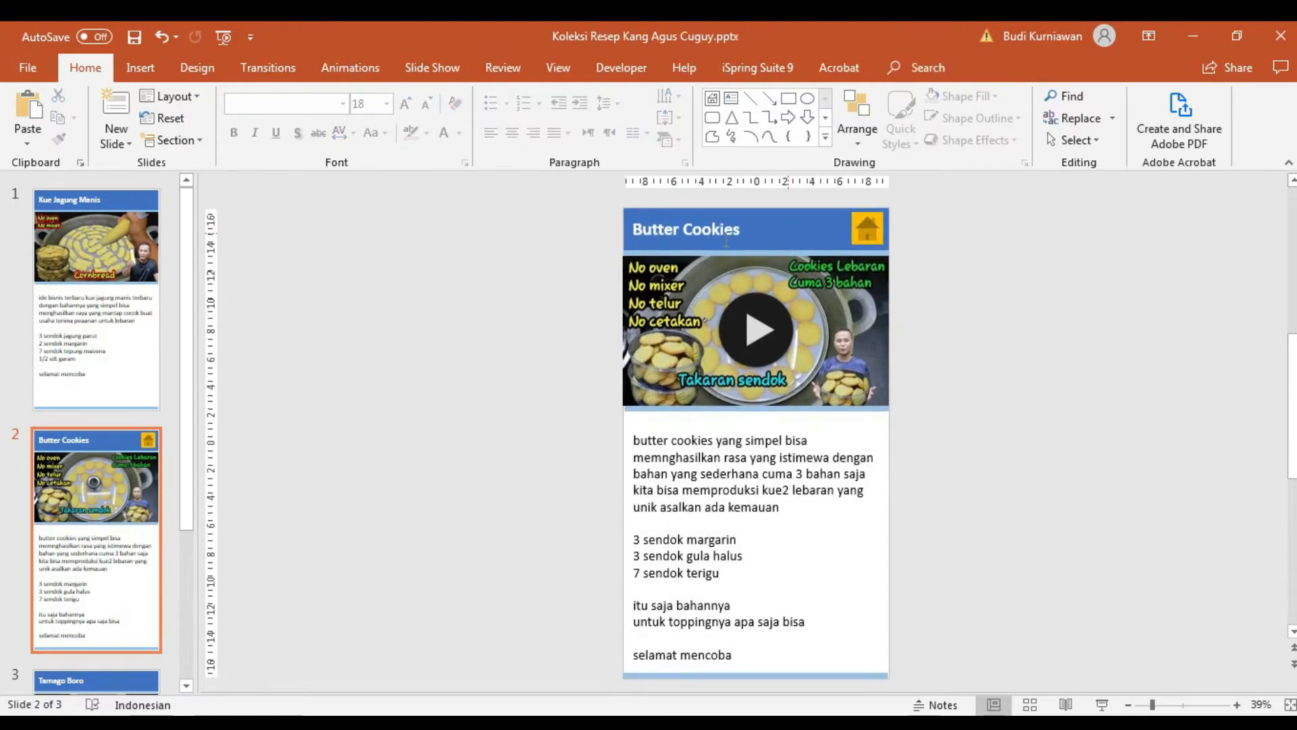
Remove the blue title bar shape hiding the home icon on the Kue Jagung Manis slide
{"action": "left_click", "coordinate": [79, 375]}
{"action": "left_click", "coordinate": [787, 225]}
{"action": "key", "text": "ctrl+v"}
{"action": "key", "text": "Escape"}
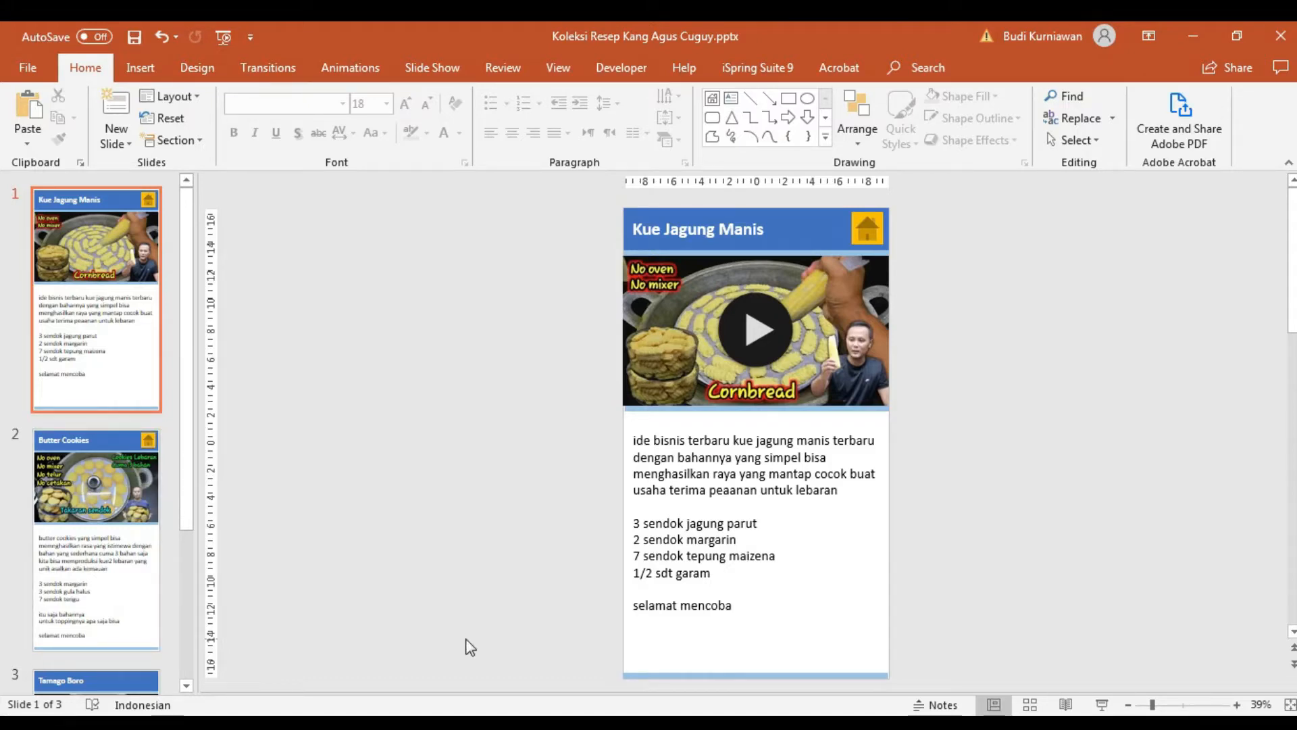
On the Tamago Boro slide, delete the blue title bar shape over the home icon and the extra divider line below the video
{"action": "left_click_drag", "start_coordinate": [188, 486], "coordinate": [184, 590]}
{"action": "left_click", "coordinate": [108, 566]}
{"action": "left_click", "coordinate": [777, 220]}
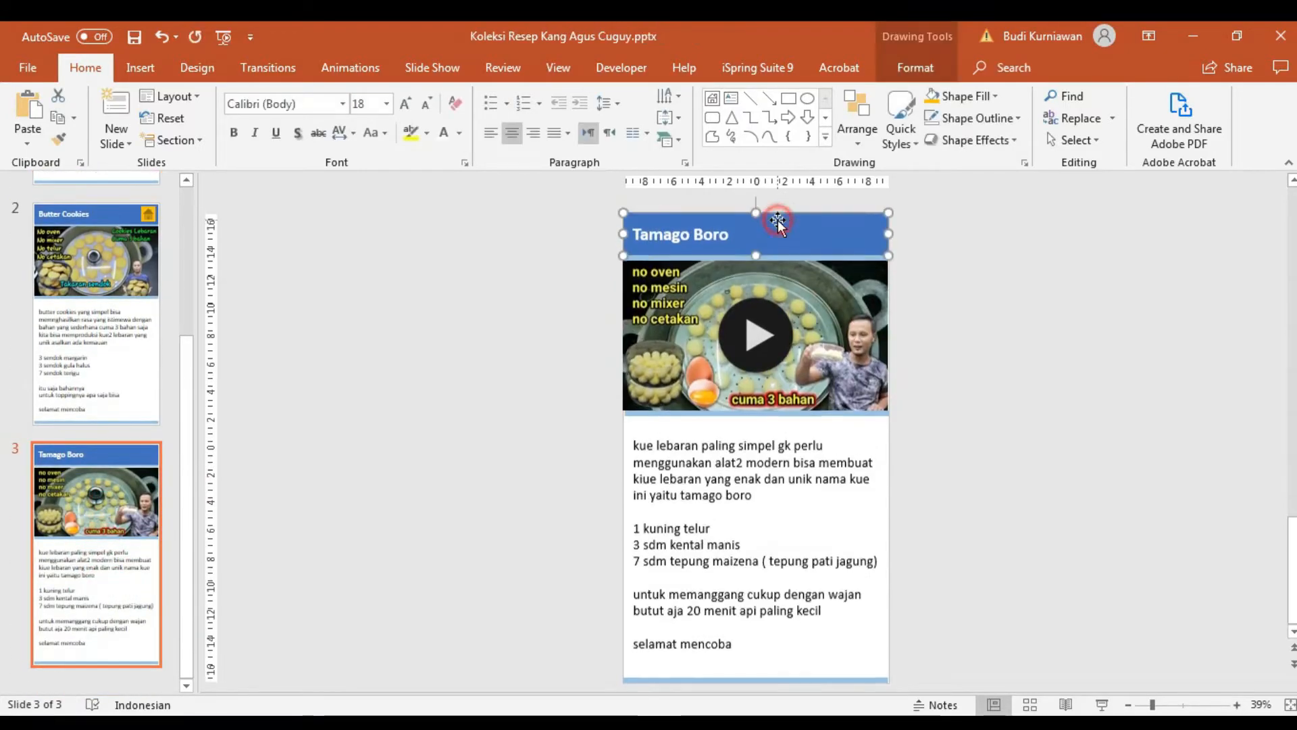
{"action": "key", "text": "ctrl+v"}
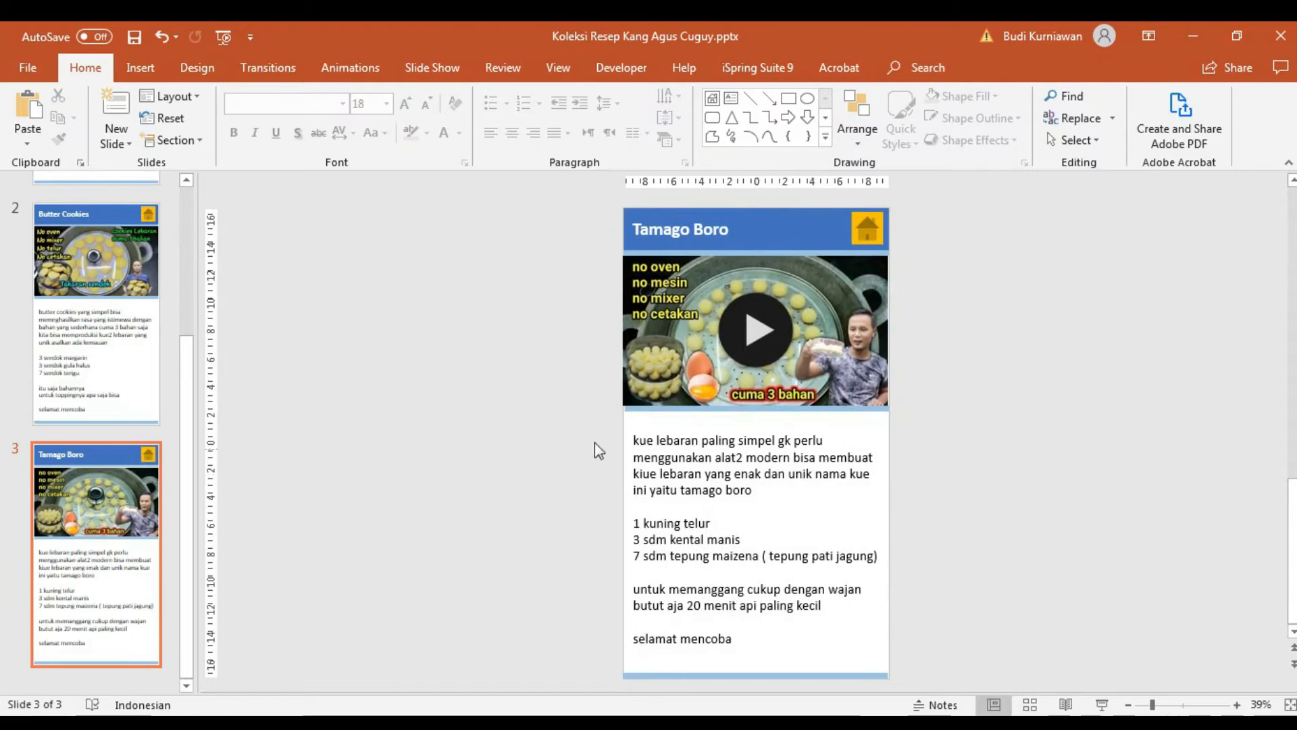
{"action": "left_click", "coordinate": [642, 410]}
{"action": "key", "text": "Delete"}
{"action": "left_click", "coordinate": [649, 675]}
{"action": "left_click", "coordinate": [650, 684]}
Duplicate the Tamago Boro slide as the base for a fourth recipe page
{"action": "left_click", "coordinate": [112, 544]}
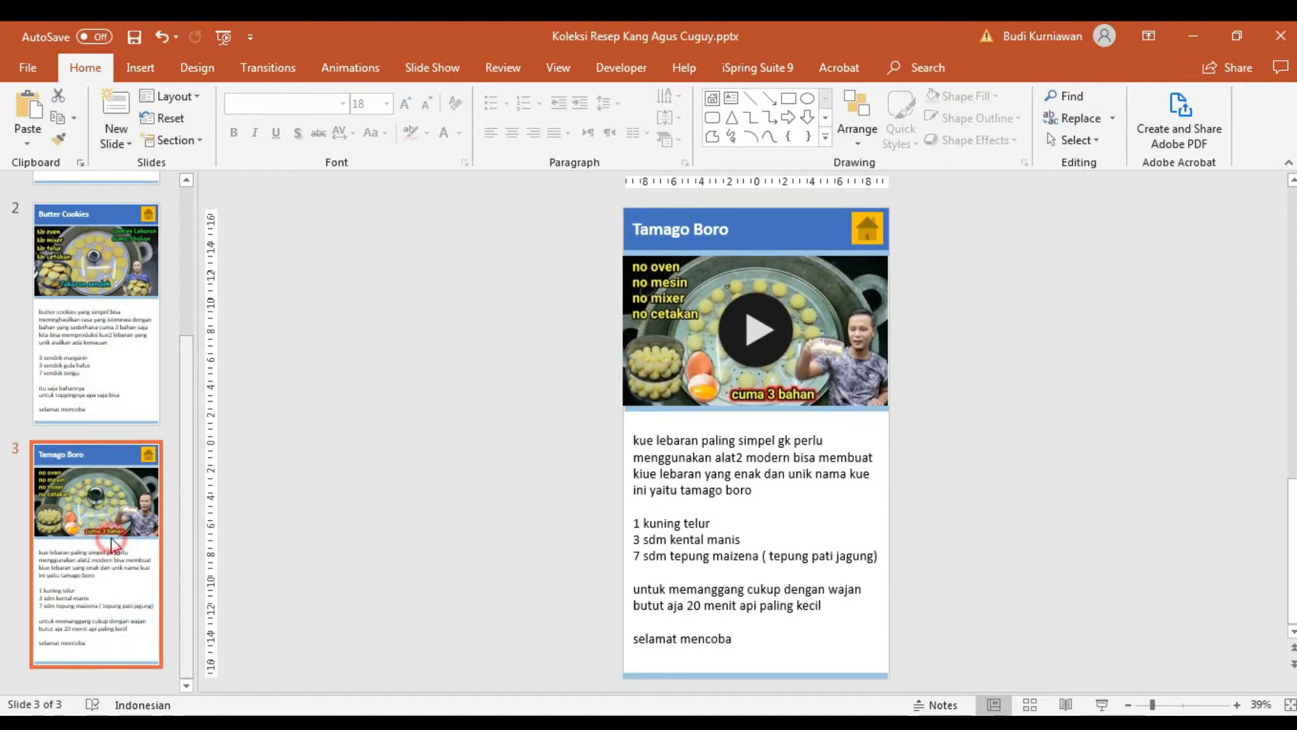
{"action": "key", "text": "ctrl+d"}
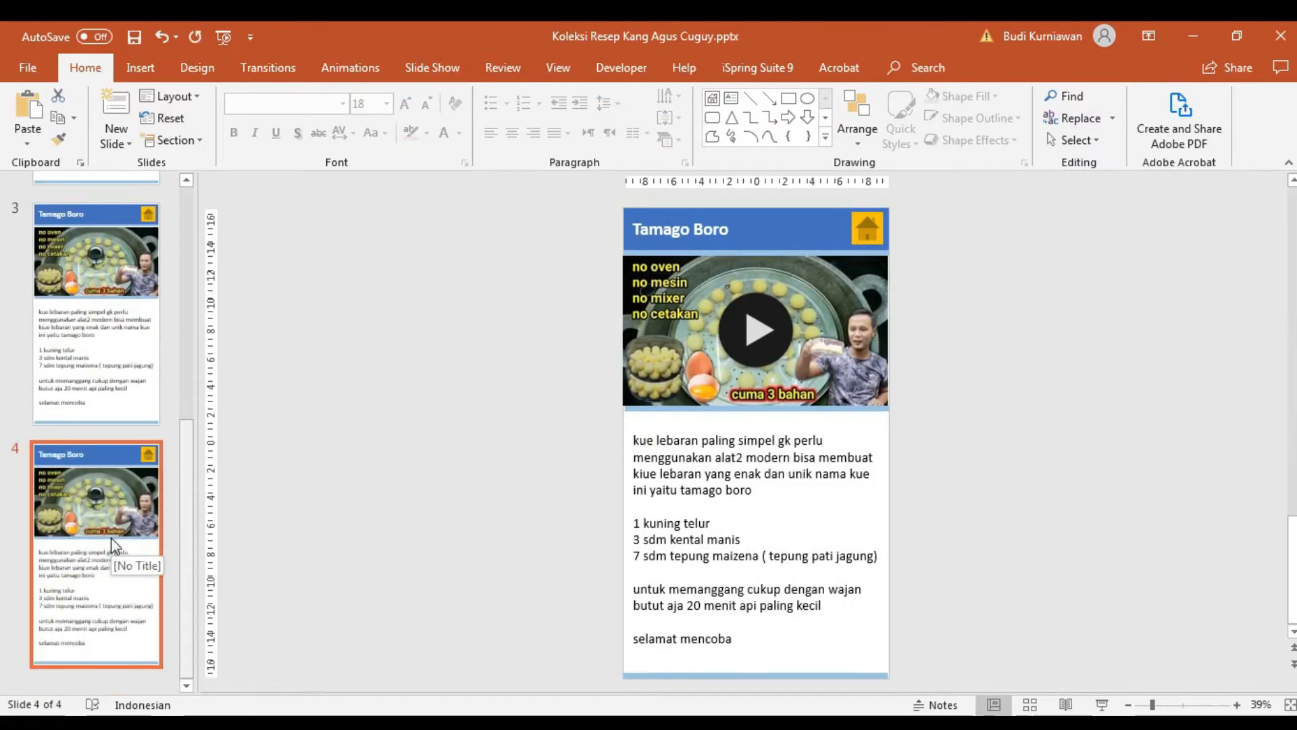
Delete the embedded Tamago Boro video from the duplicated fourth slide
{"action": "left_click_drag", "start_coordinate": [659, 254], "coordinate": [534, 298]}
{"action": "key", "text": "Delete"}
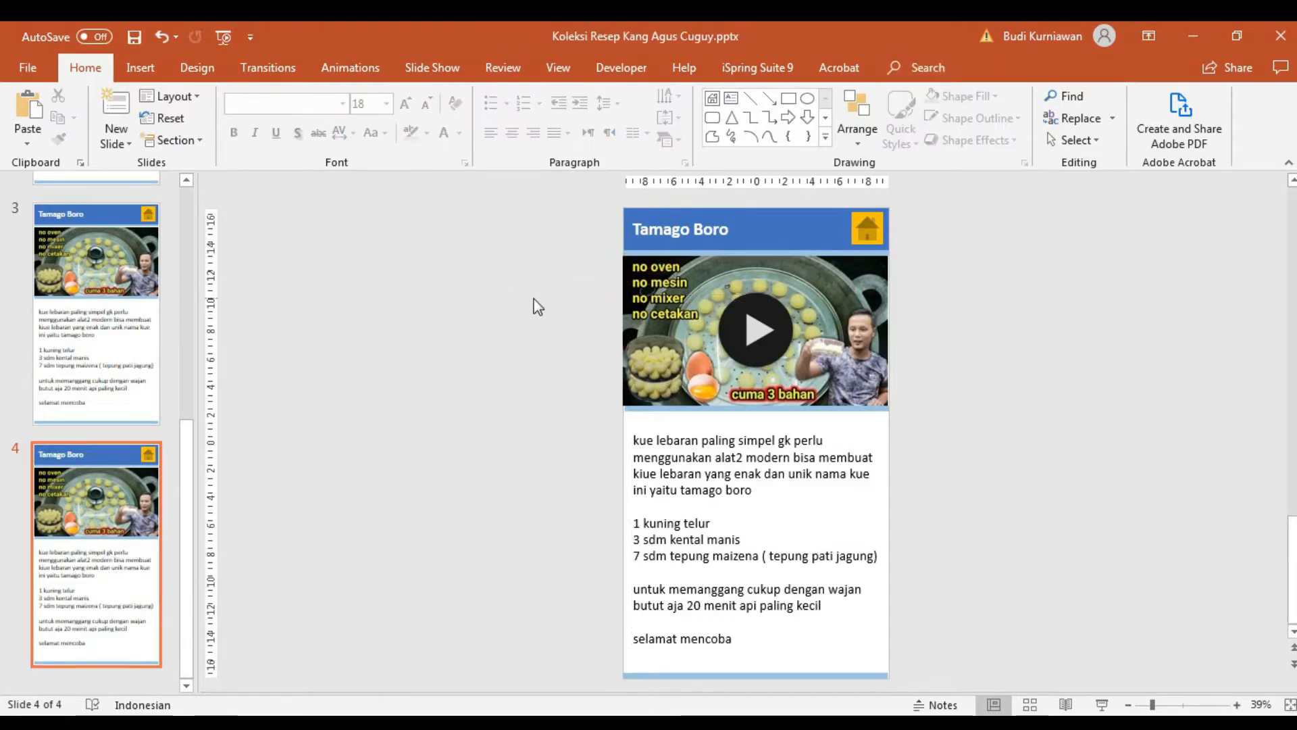
{"action": "left_click", "coordinate": [741, 268]}
{"action": "key", "text": "Delete"}
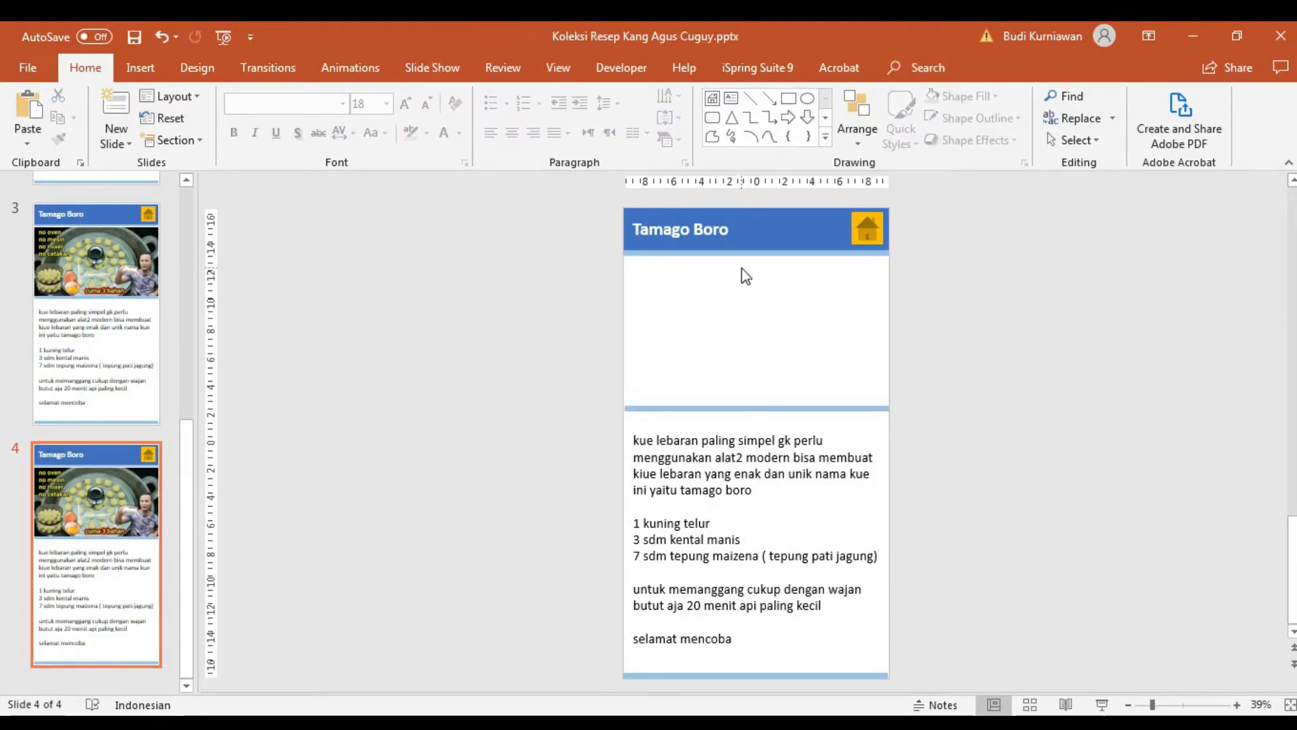
In the browser, close the Tamago Boro video page and open the channel's "cuma modal 15rb" and "MODAL 5RB JADI 1 TOPLES" videos in new tabs
{"action": "key", "text": "alt+Tab"}
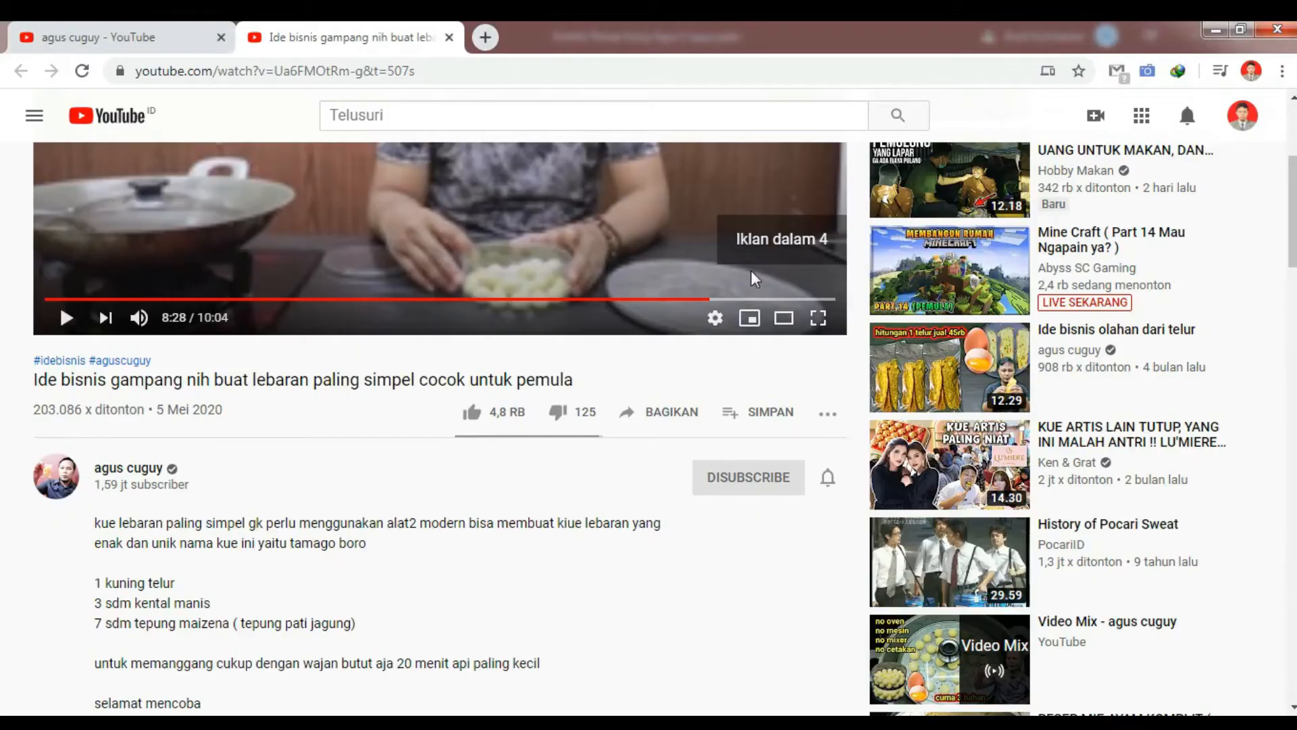
{"action": "left_click", "coordinate": [448, 38]}
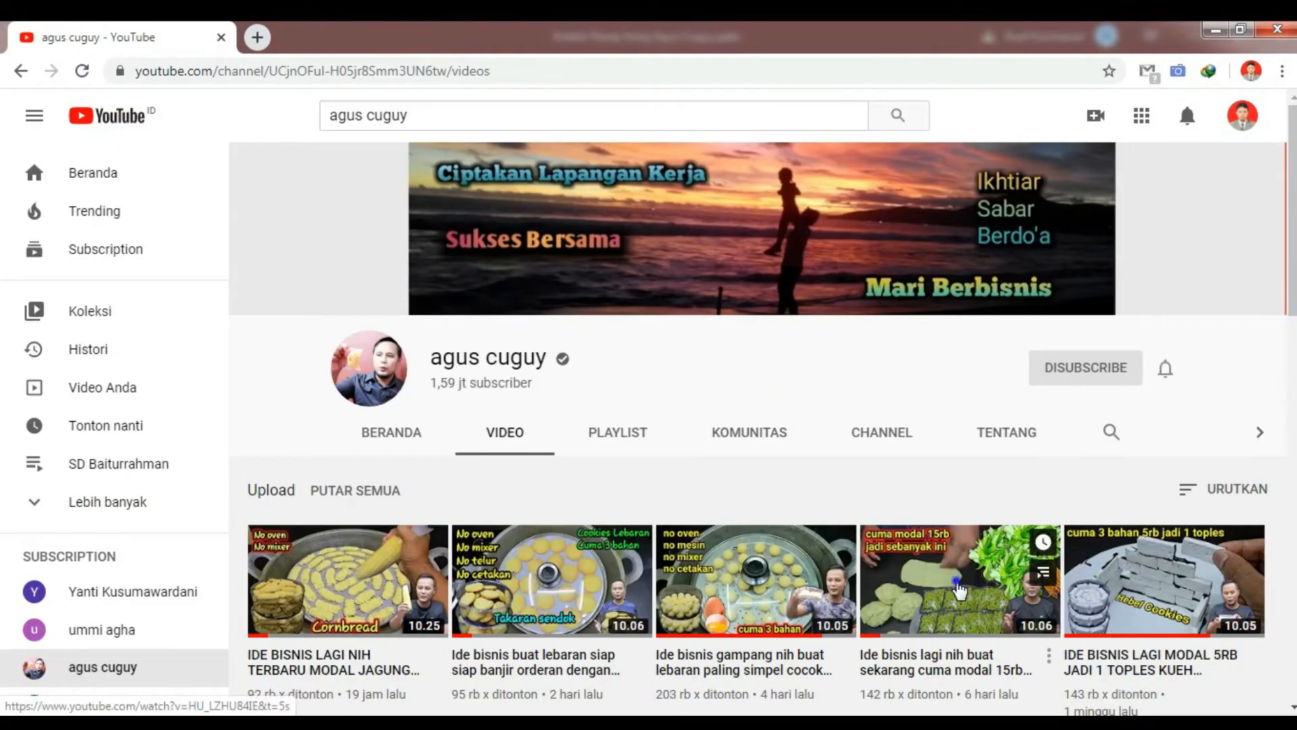
{"action": "right_click", "coordinate": [958, 587]}
{"action": "left_click", "coordinate": [990, 370]}
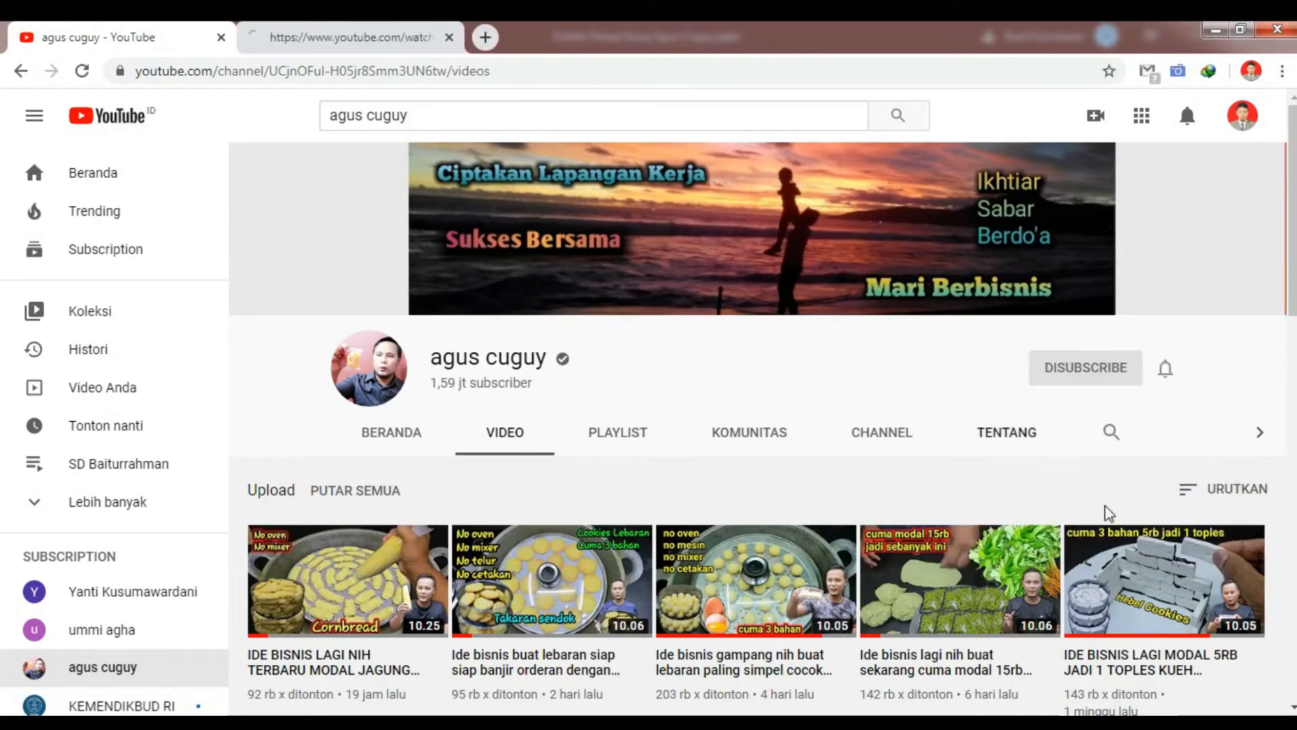
{"action": "right_click", "coordinate": [1145, 570]}
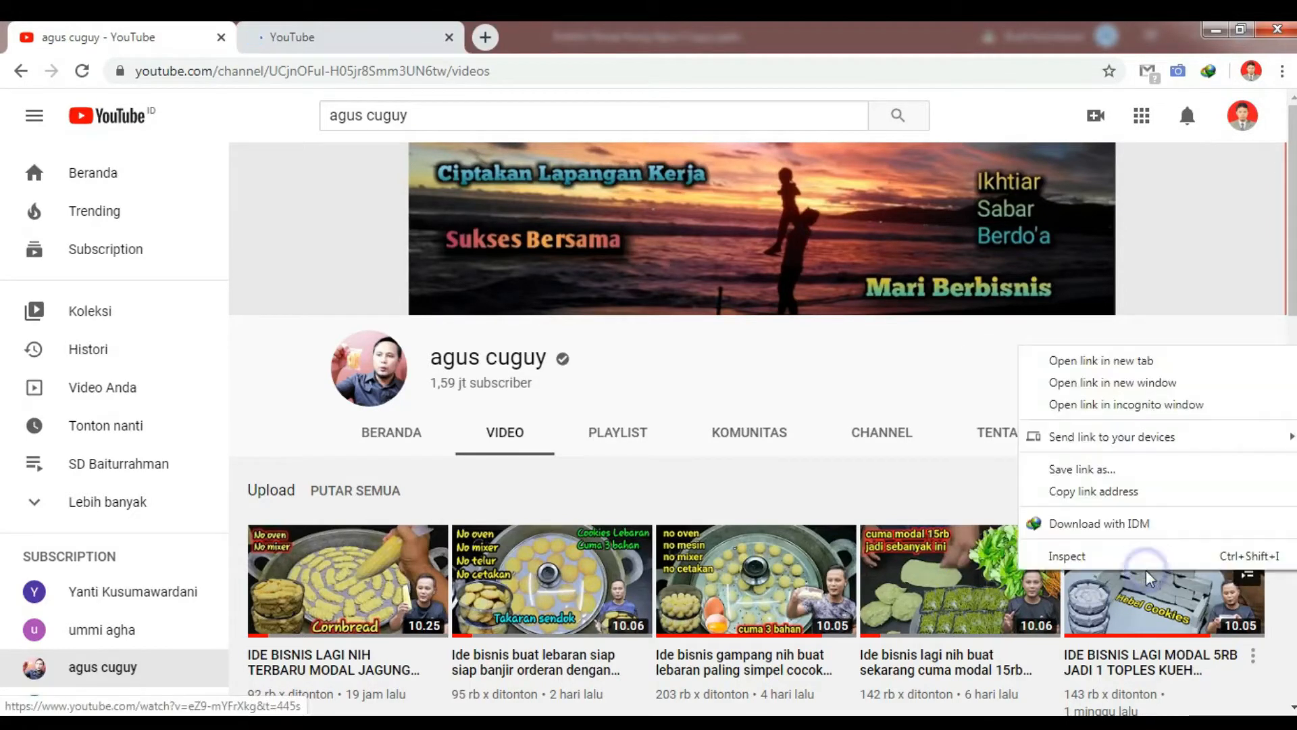
{"action": "left_click", "coordinate": [1096, 367]}
Pause the "cuma modal 15rb jadi banyak banget" video, dismiss the download bar and copy the video's link
{"action": "left_click", "coordinate": [371, 29]}
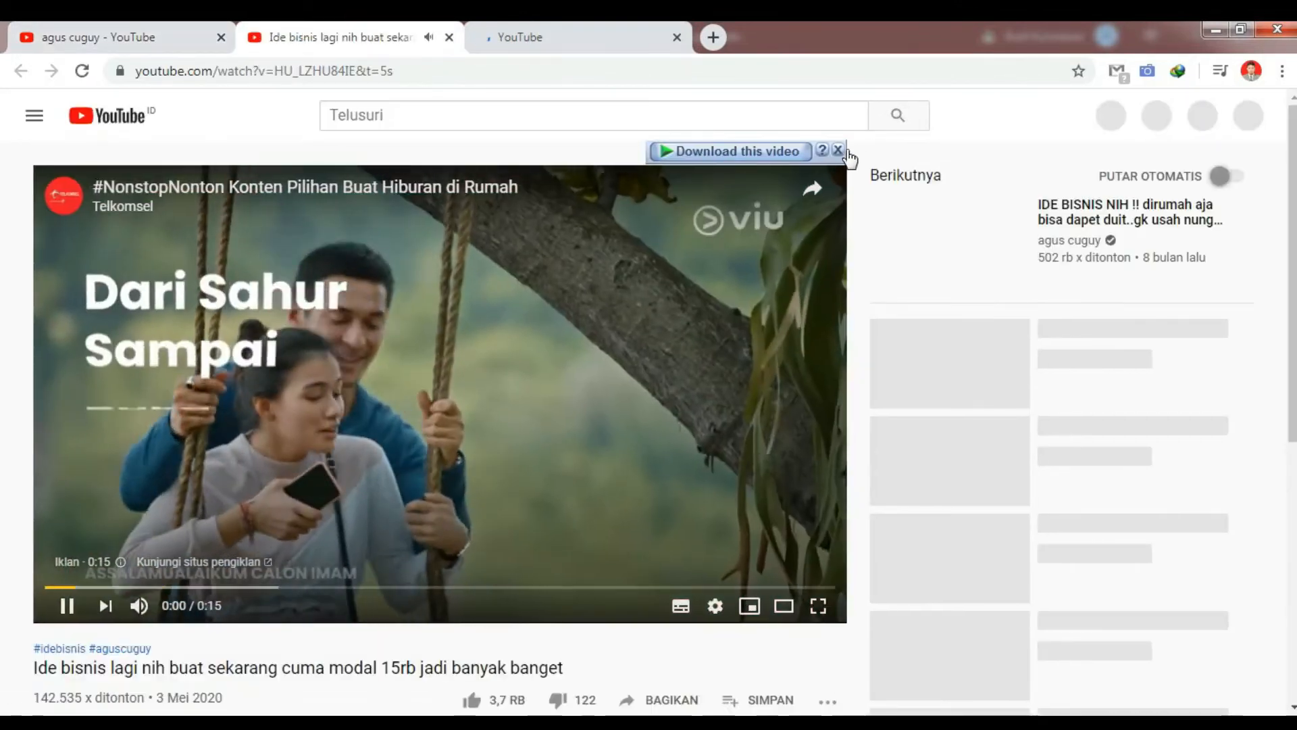
{"action": "key", "text": "space"}
{"action": "left_click", "coordinate": [839, 150]}
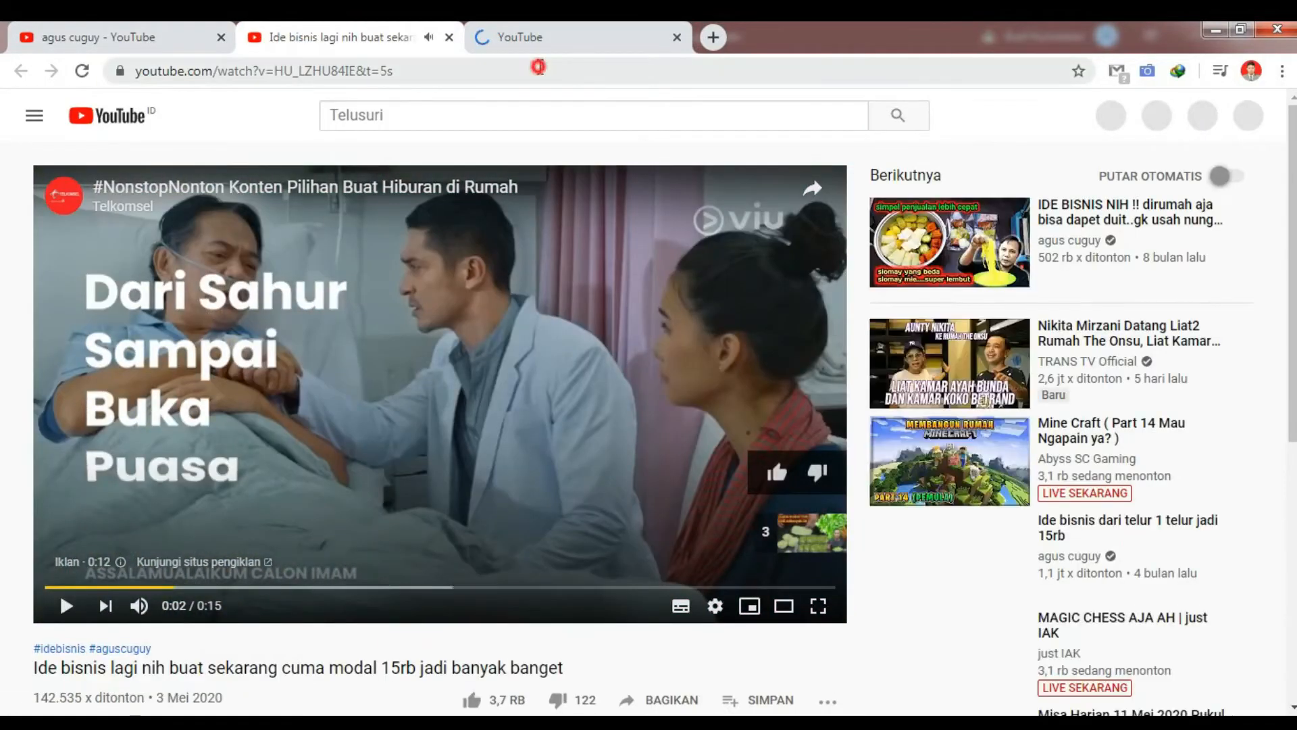
{"action": "left_click", "coordinate": [538, 67]}
{"action": "key", "text": "ctrl+c"}
{"action": "key", "text": "alt+Tab"}
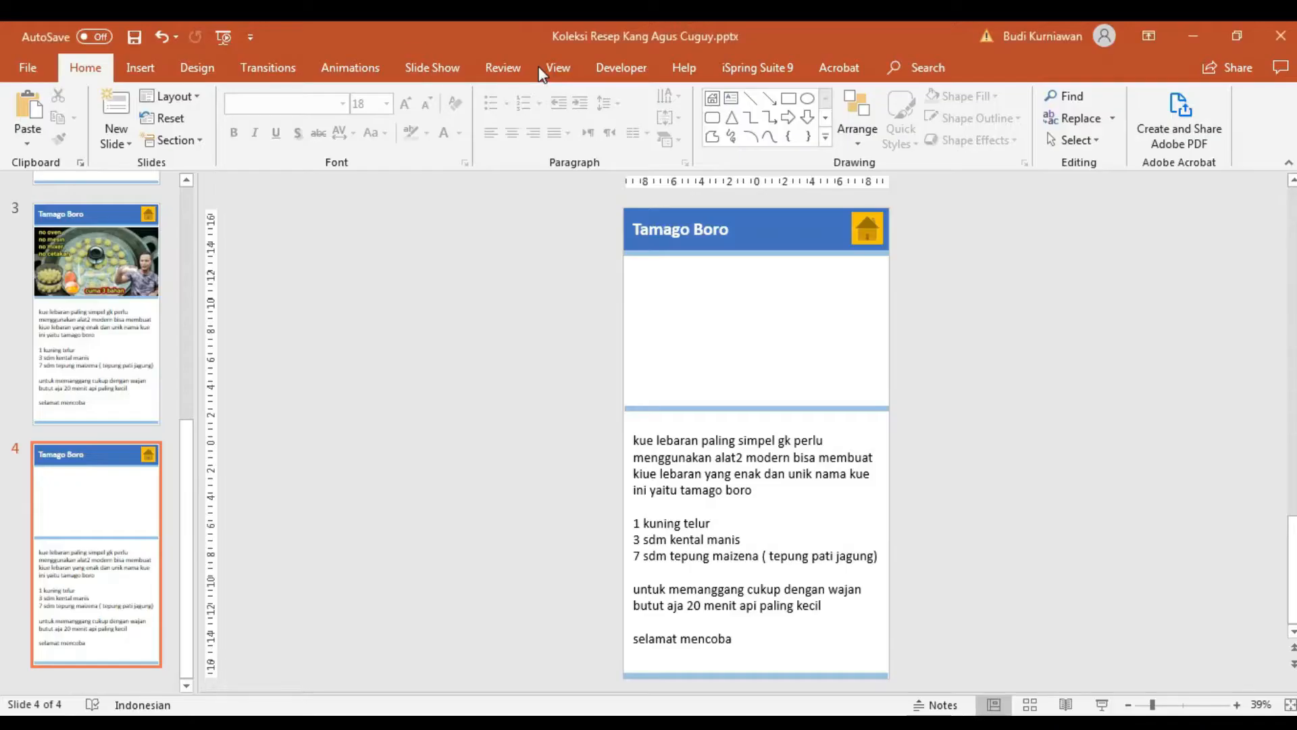
{"action": "left_click", "coordinate": [752, 69]}
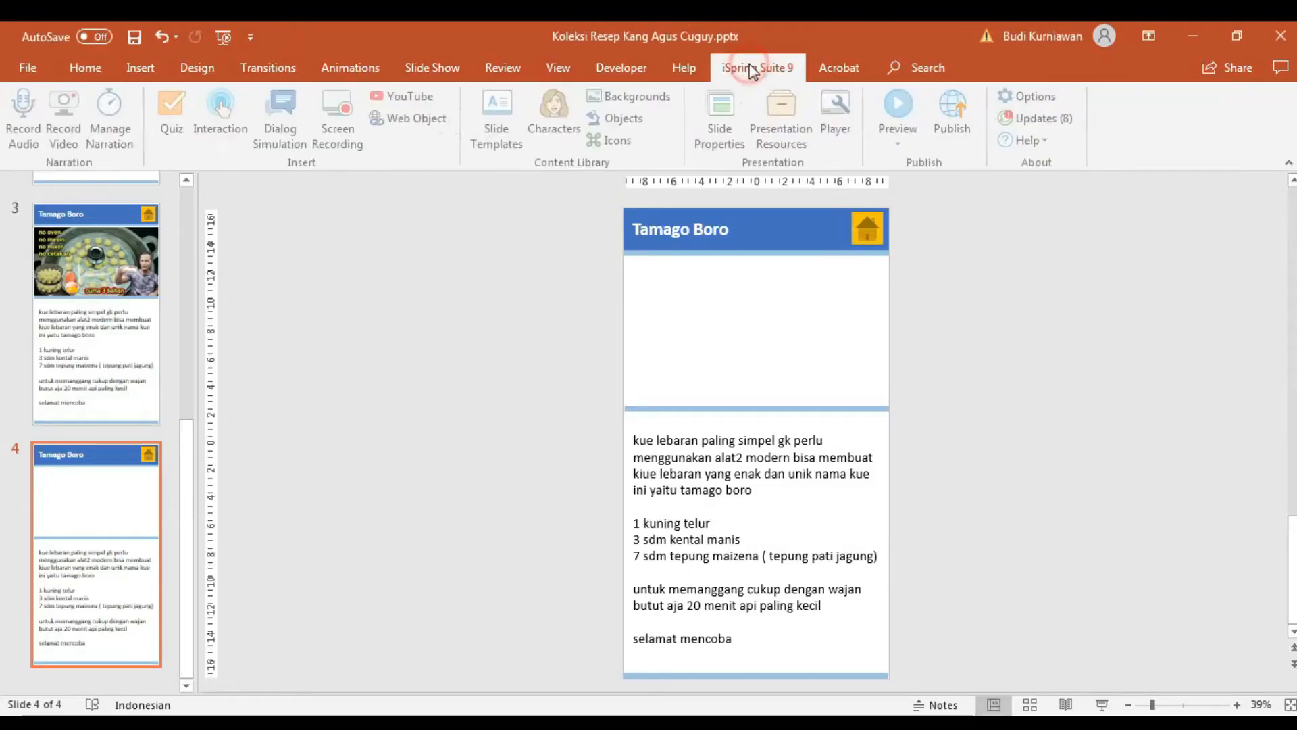
{"action": "left_click", "coordinate": [400, 99]}
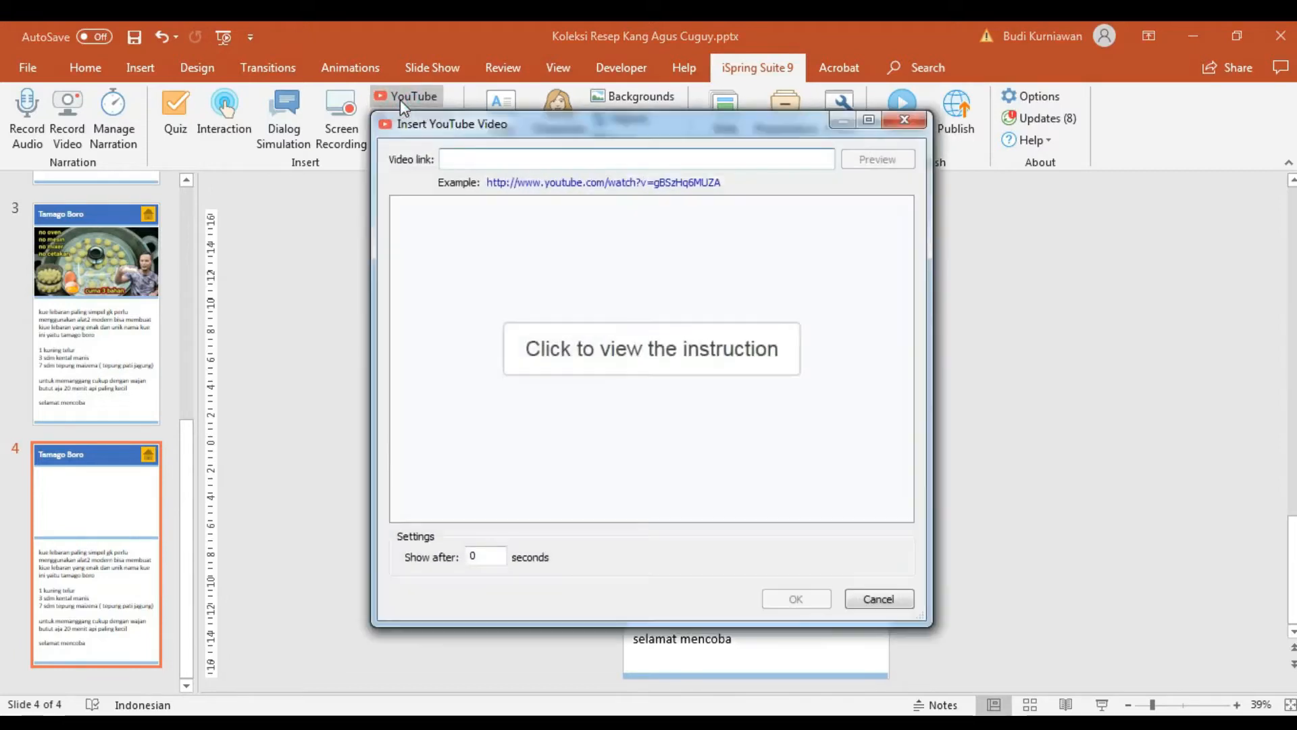
{"action": "key", "text": "ctrl+v"}
{"action": "left_click", "coordinate": [852, 166]}
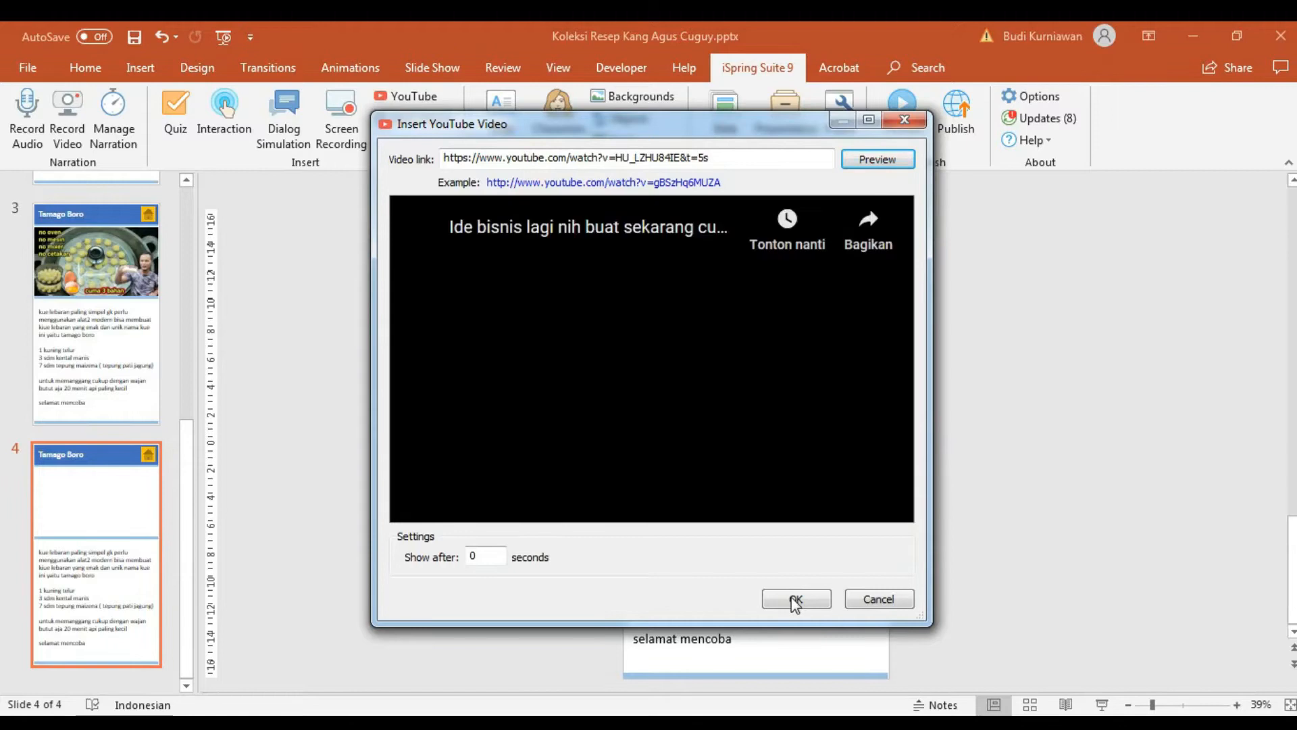
{"action": "left_click", "coordinate": [795, 600]}
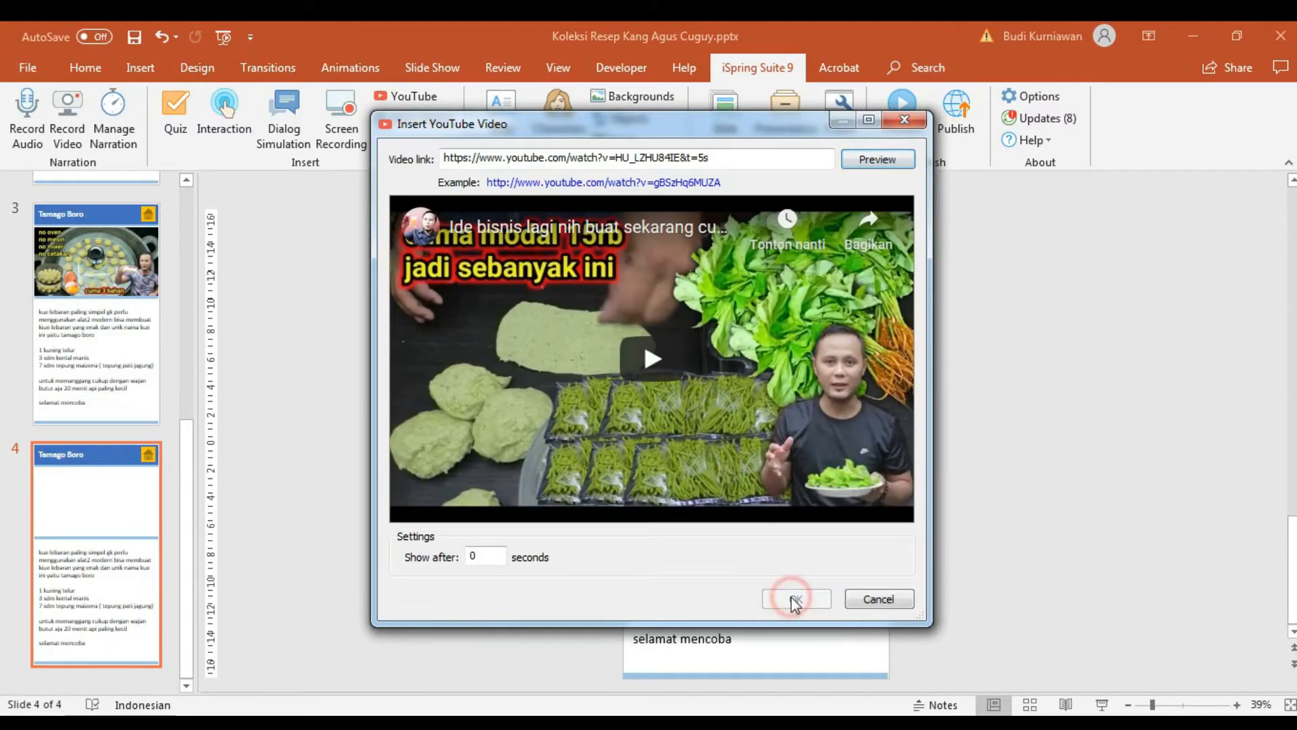
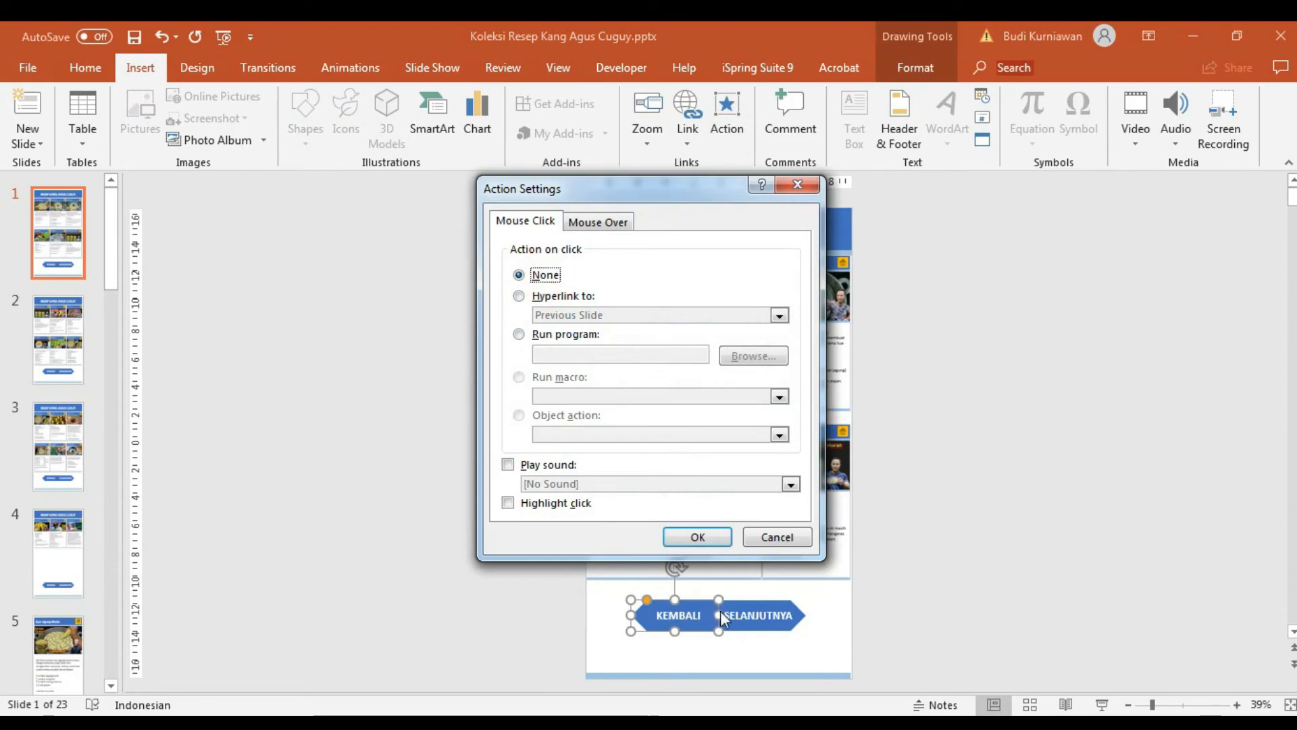
Confirm the KEMBALI arrow's action as None and delete the arrow from the first menu slide
{"action": "left_click", "coordinate": [706, 535]}
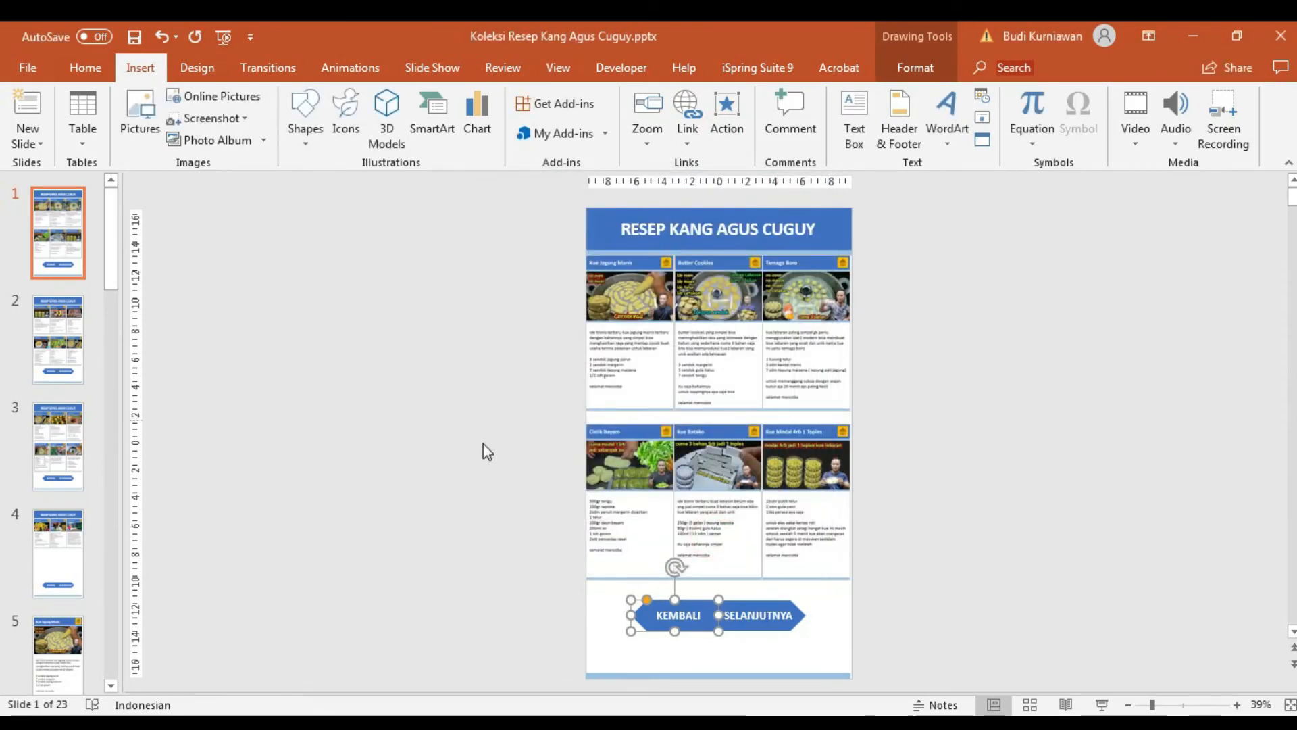
{"action": "left_click", "coordinate": [687, 616]}
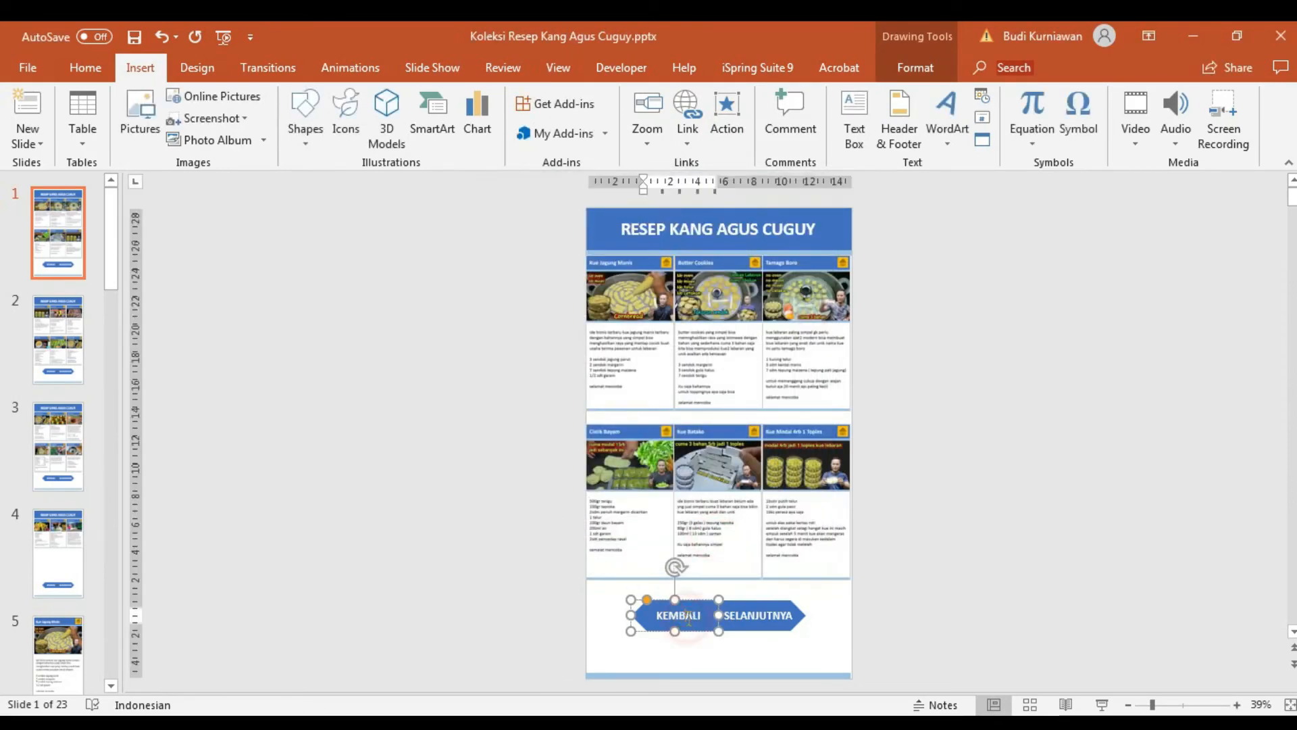
{"action": "double_click", "coordinate": [687, 616]}
{"action": "key", "text": "Delete"}
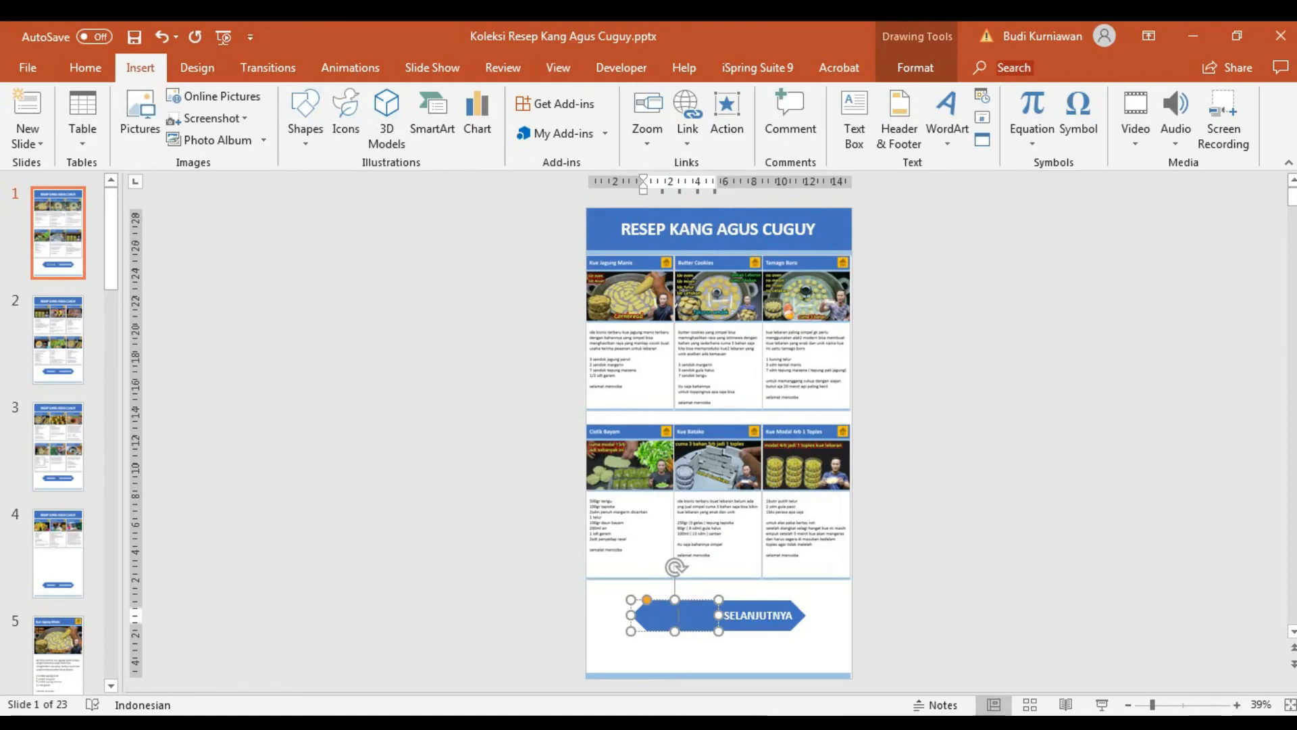
{"action": "left_click", "coordinate": [550, 564]}
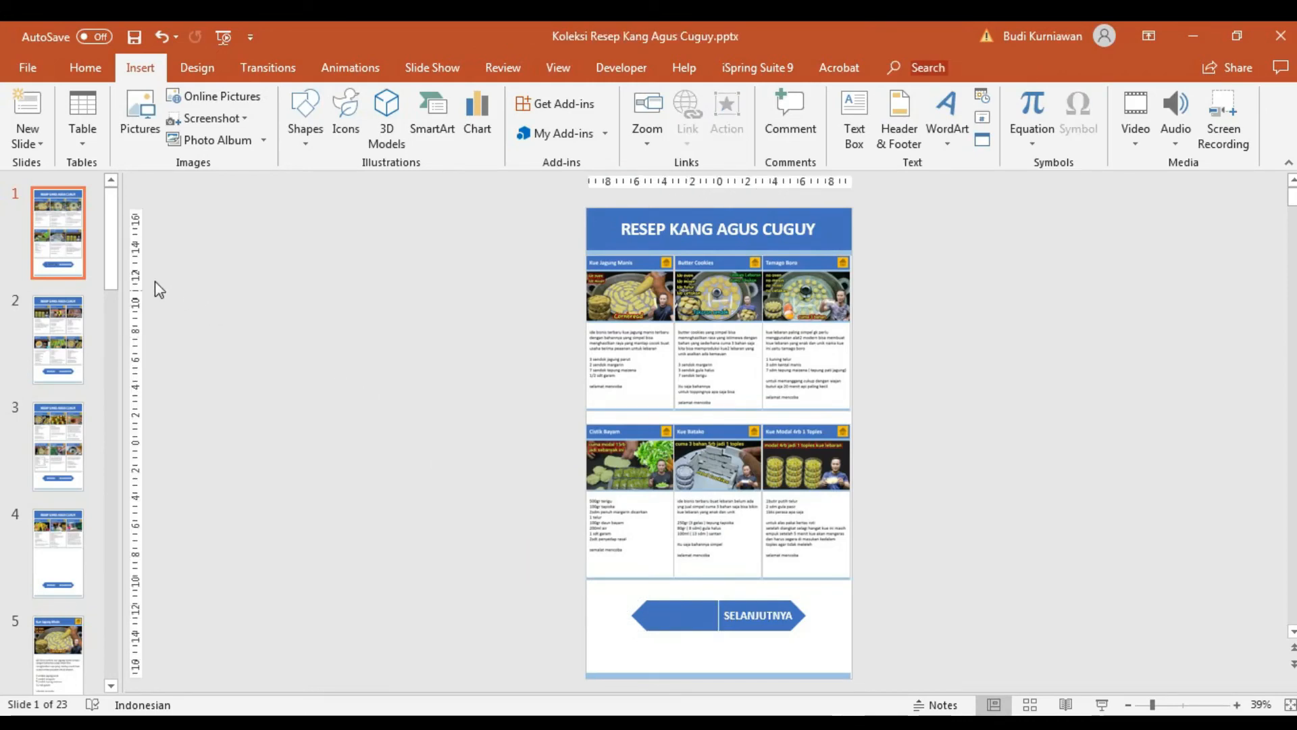
{"action": "left_click_drag", "start_coordinate": [113, 261], "coordinate": [112, 265]}
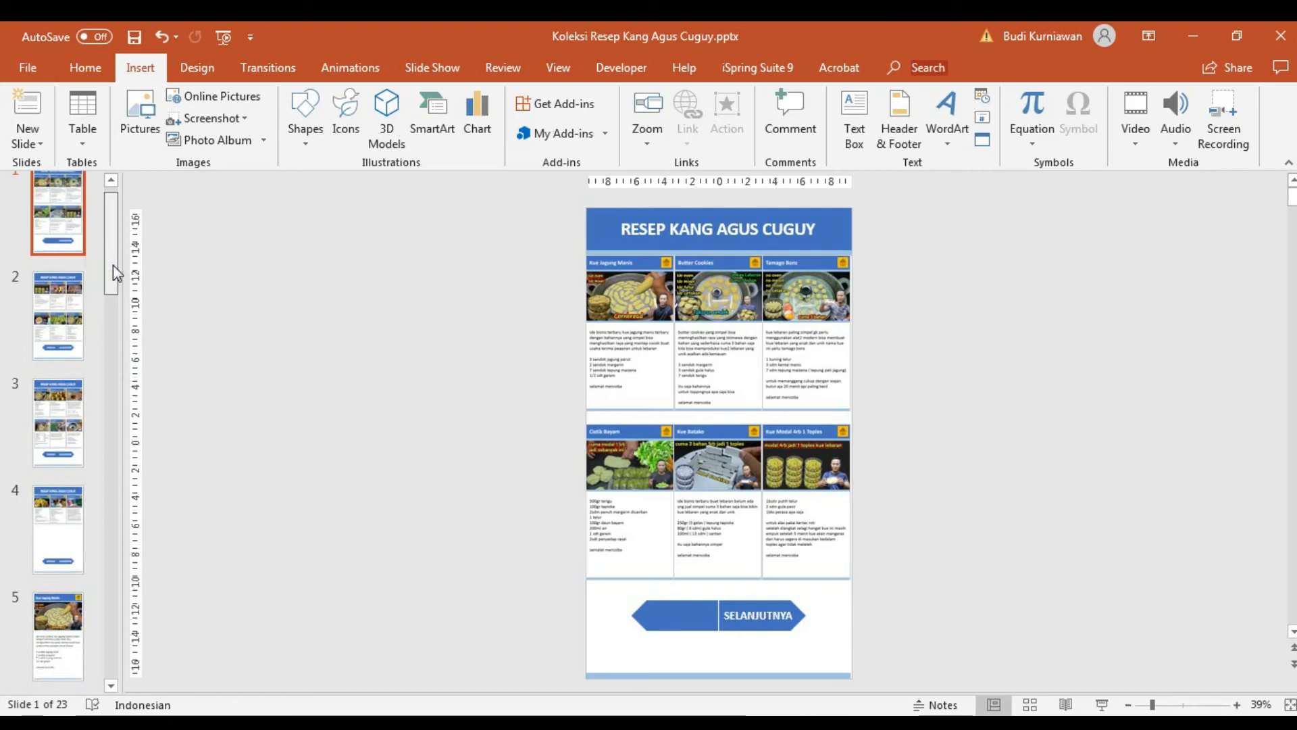
{"action": "left_click", "coordinate": [661, 616]}
{"action": "key", "text": "Delete"}
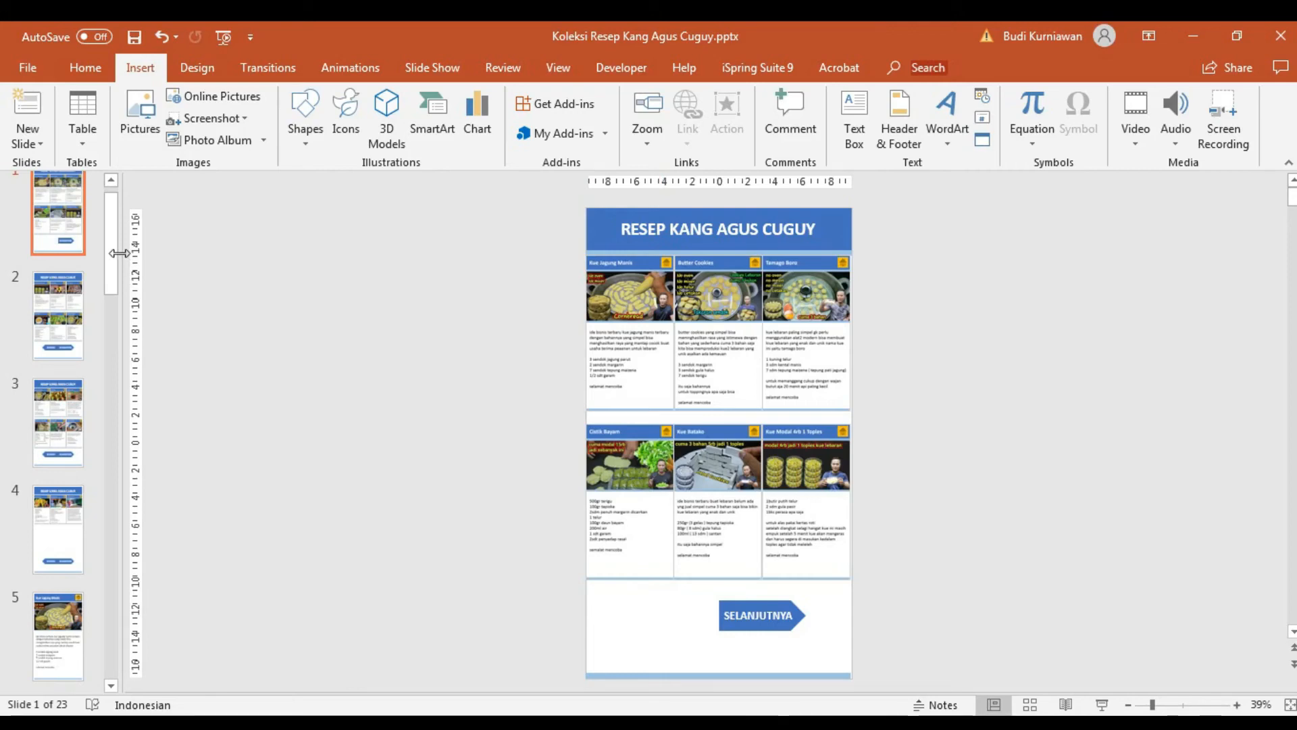
Delete the SELANJUTNYA arrow from the fourth menu slide and save the presentation
{"action": "left_click_drag", "start_coordinate": [110, 255], "coordinate": [110, 313]}
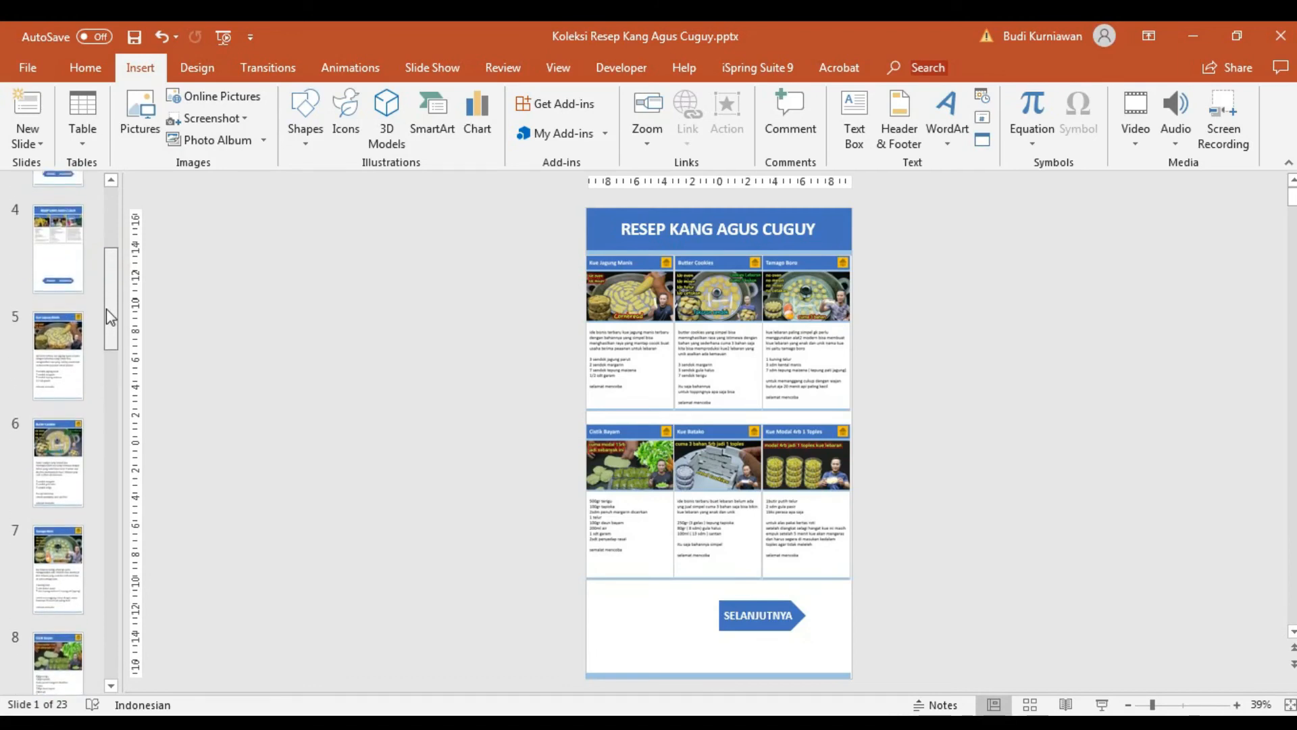
{"action": "left_click", "coordinate": [60, 253]}
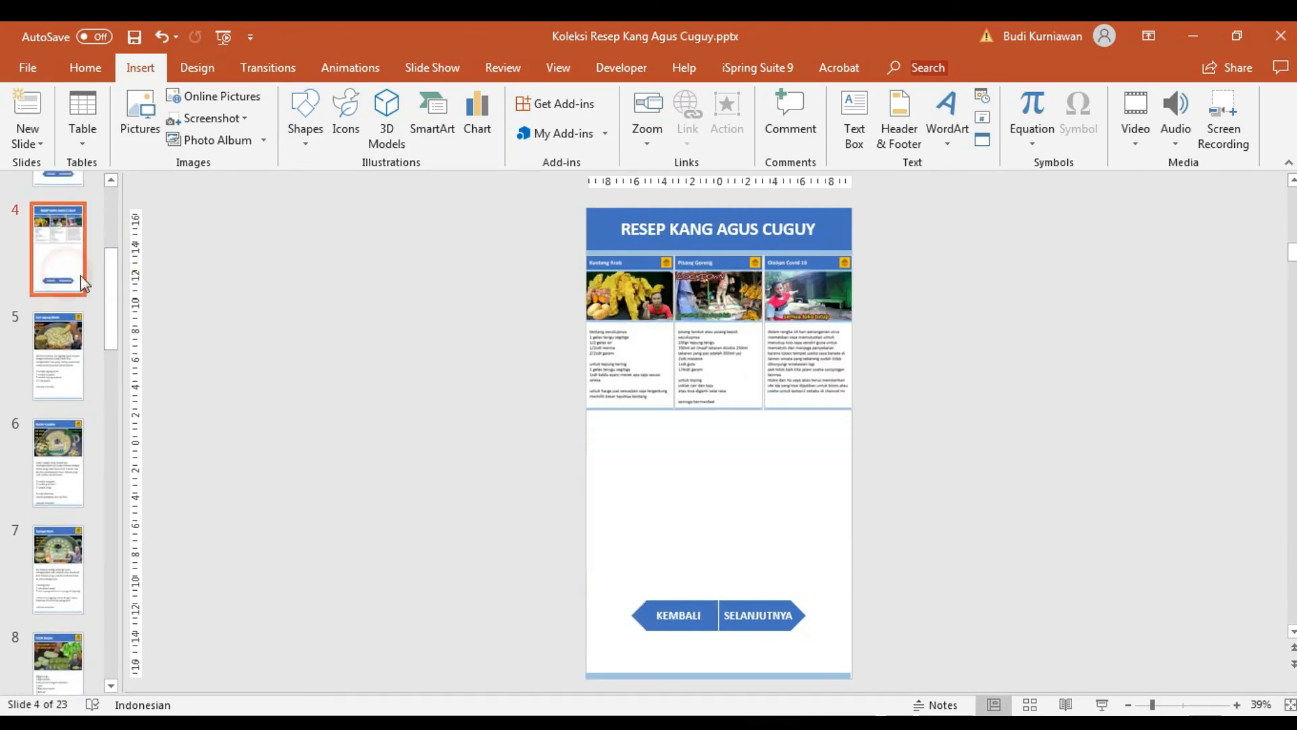
{"action": "left_click", "coordinate": [747, 607]}
{"action": "key", "text": "Delete"}
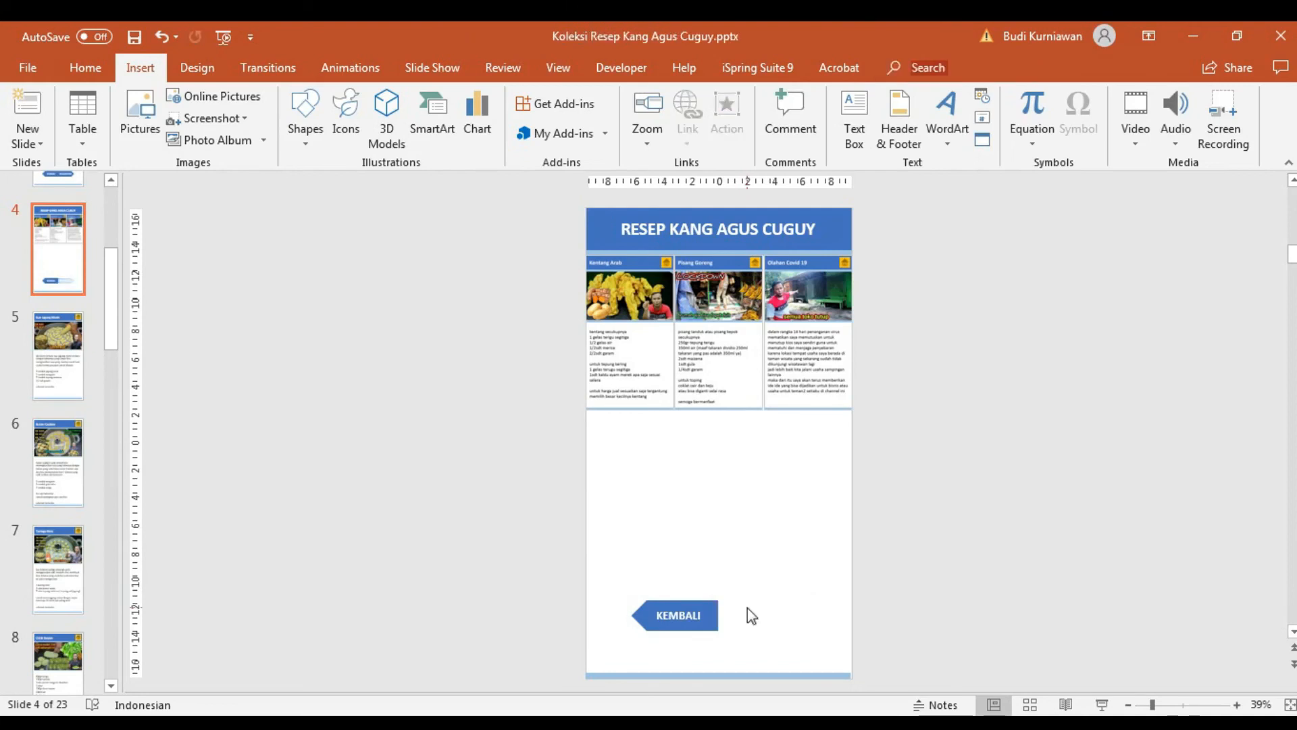
{"action": "key", "text": "ctrl+s"}
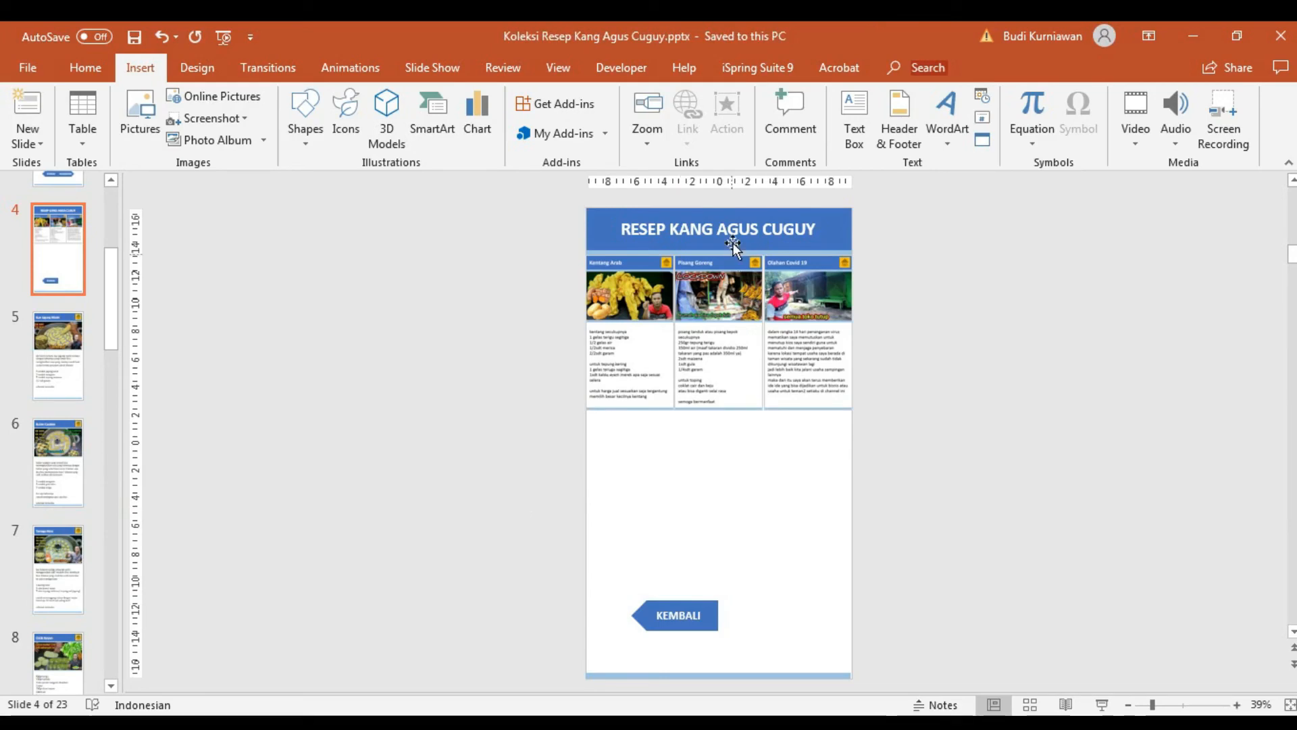
Preview the whole presentation in iSpring in the tablet and phone layouts, both orientations, and return to editing the slide
{"action": "left_click", "coordinate": [792, 67]}
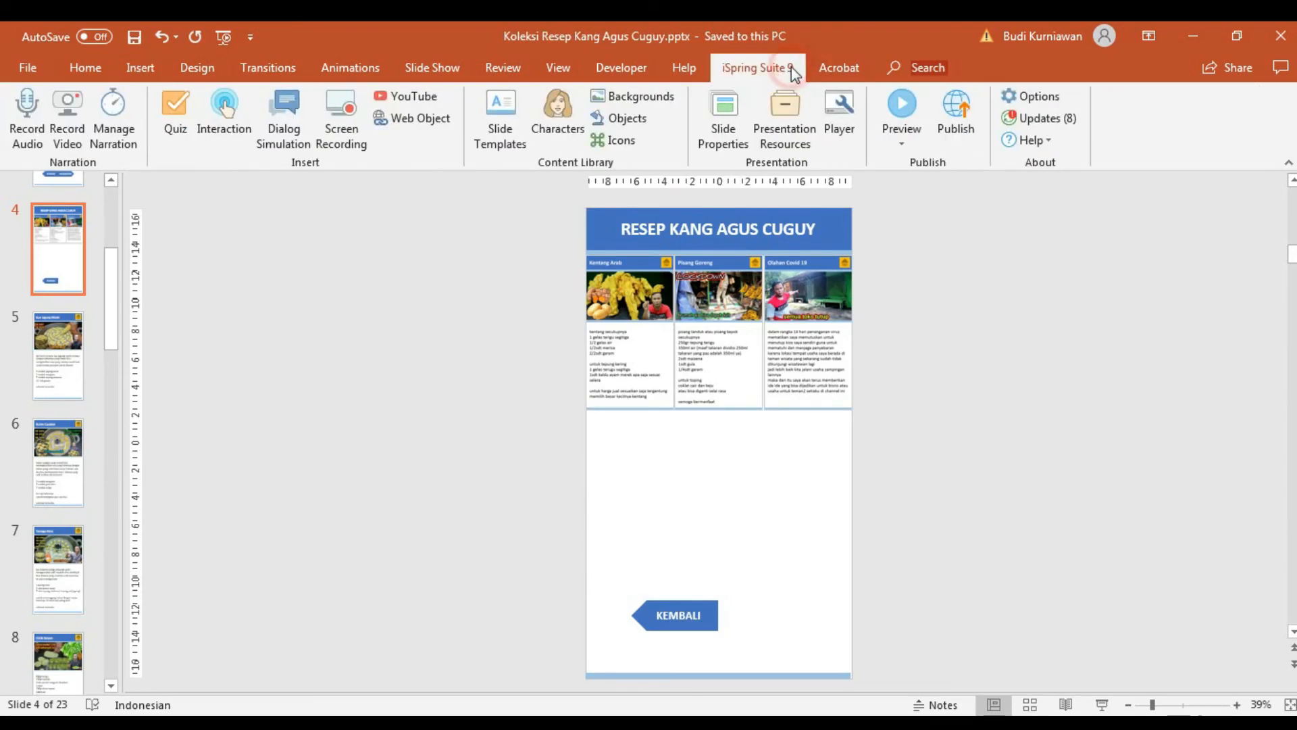
{"action": "left_click", "coordinate": [912, 110]}
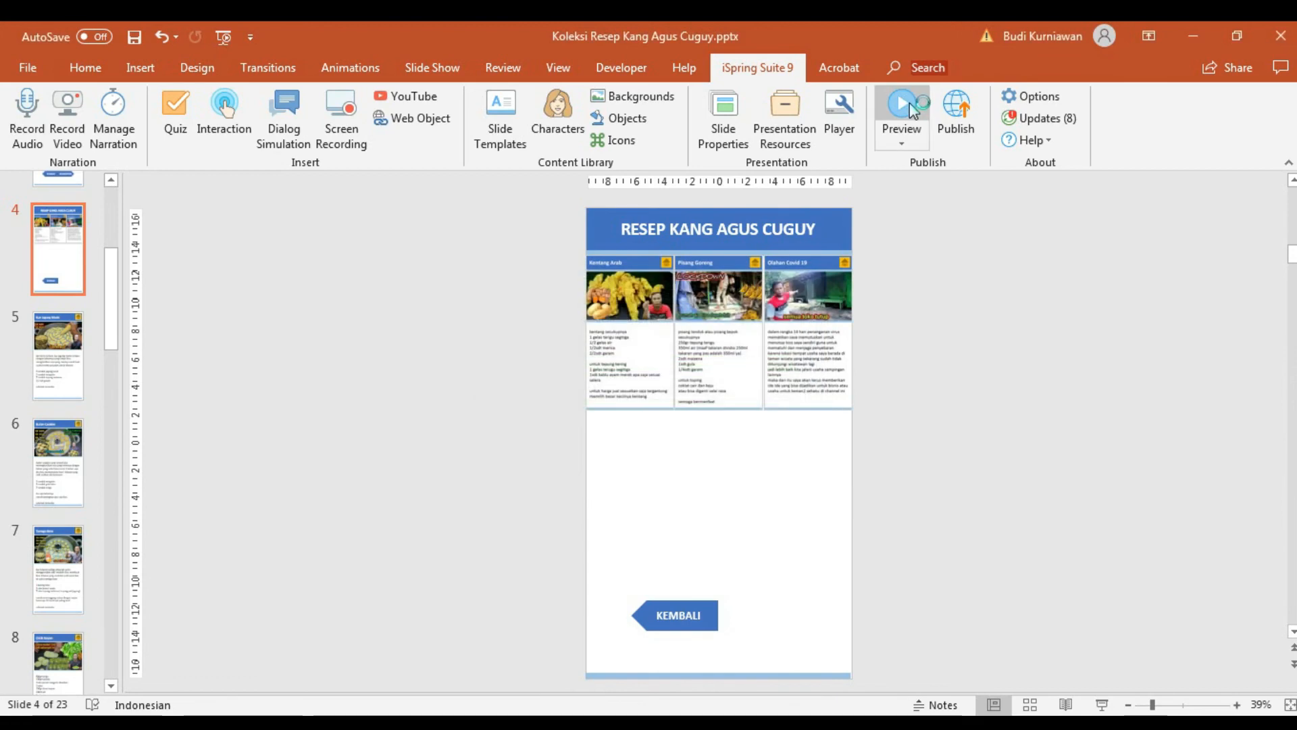
{"action": "left_click", "coordinate": [913, 109]}
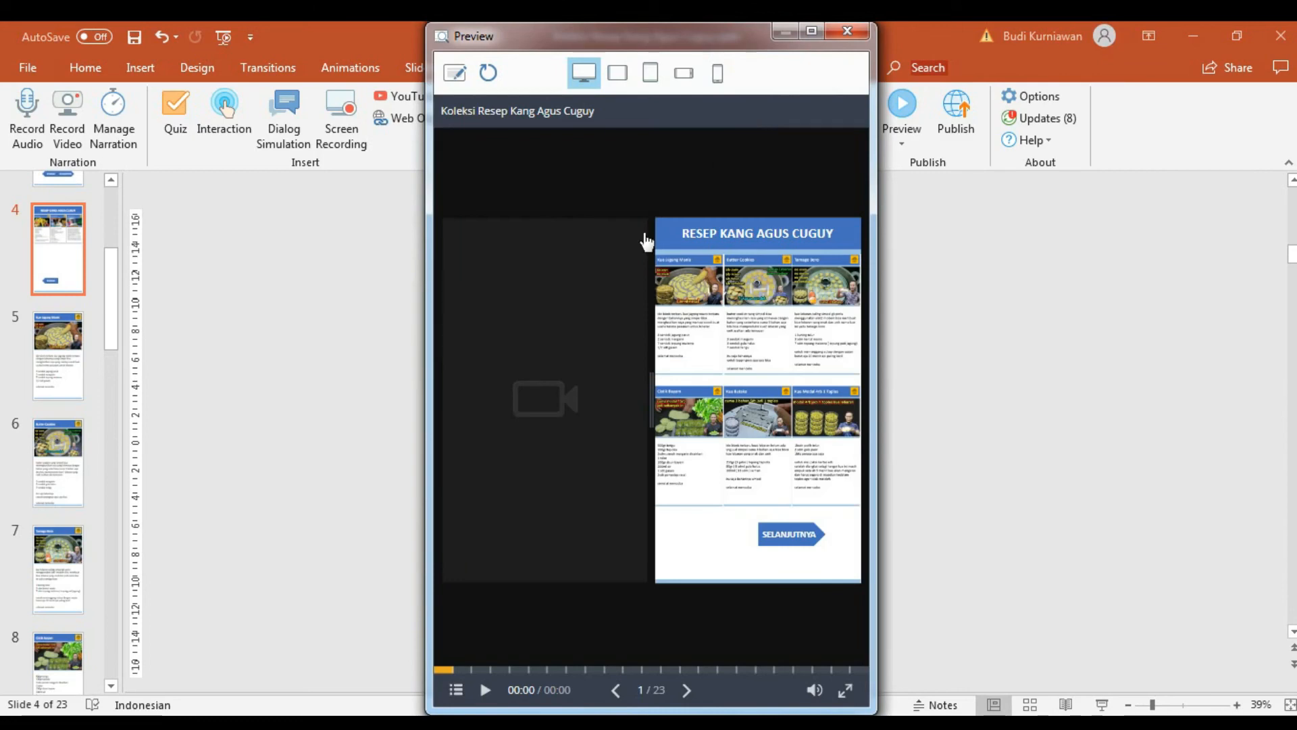
{"action": "left_click", "coordinate": [616, 74]}
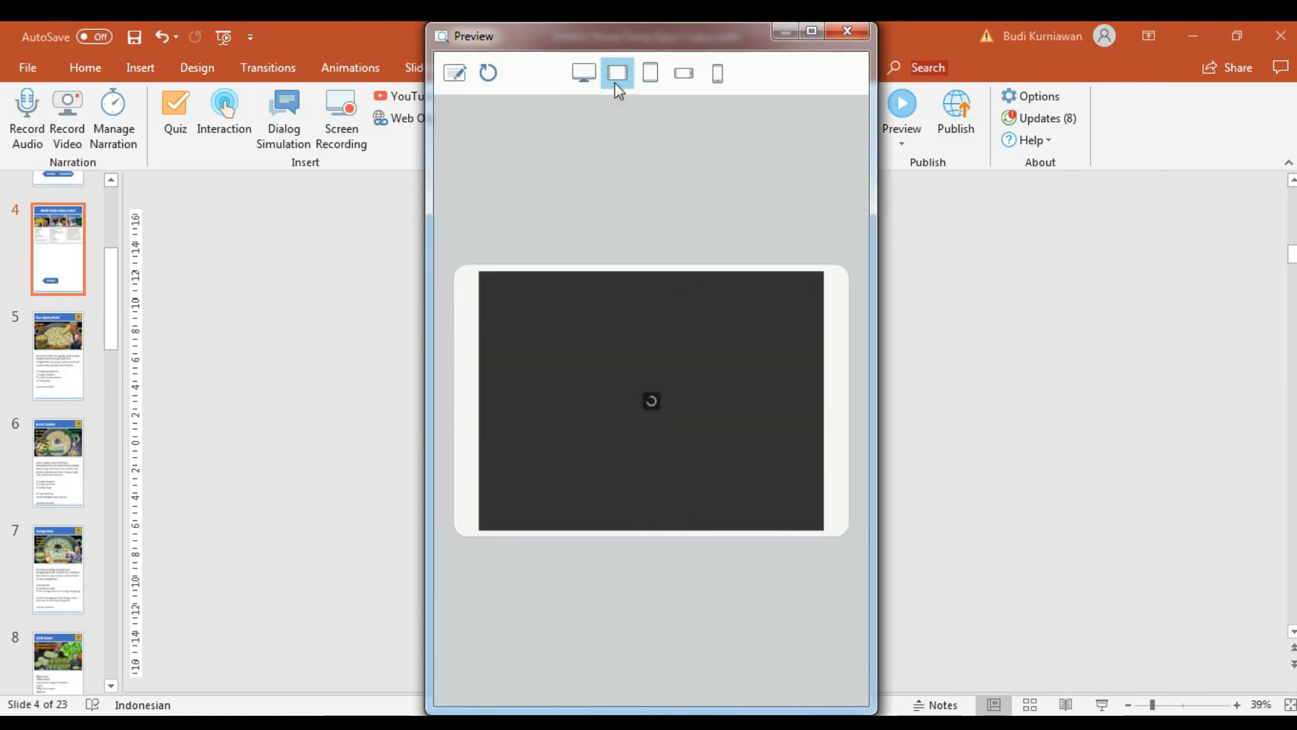
{"action": "left_click", "coordinate": [650, 74]}
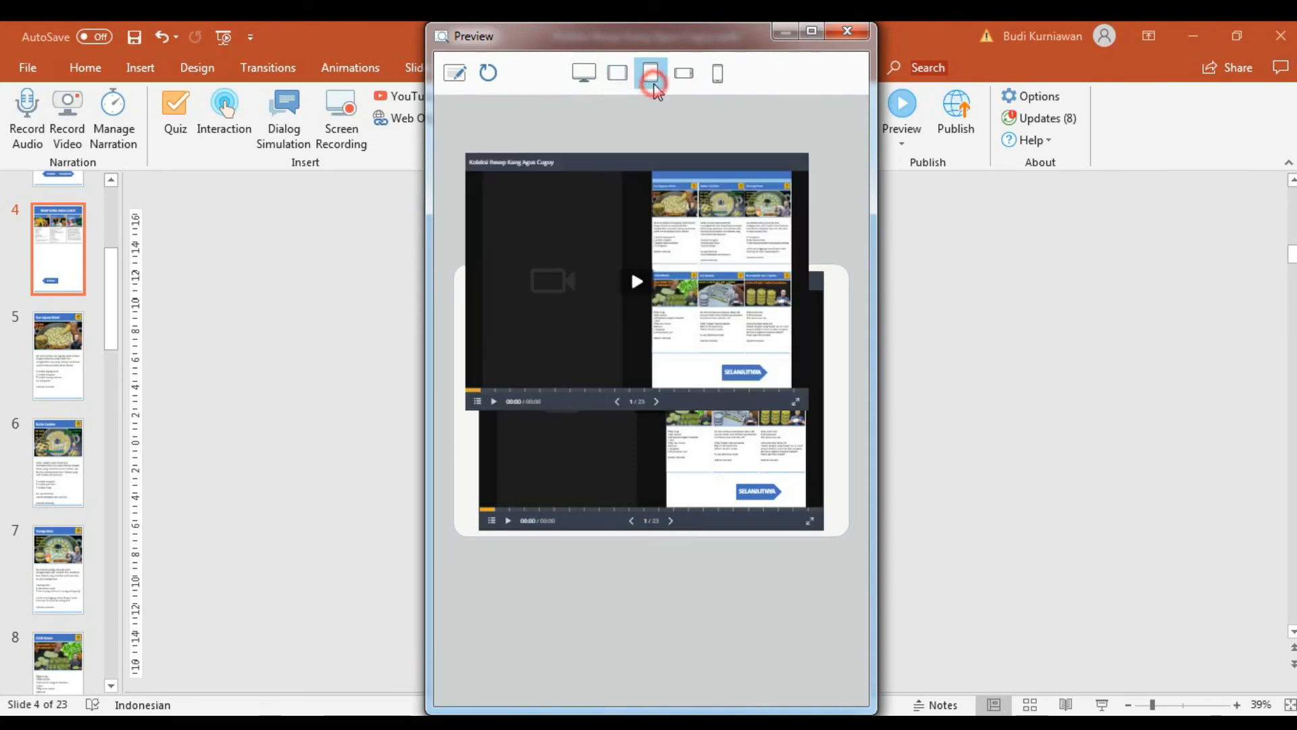
{"action": "left_click", "coordinate": [676, 85]}
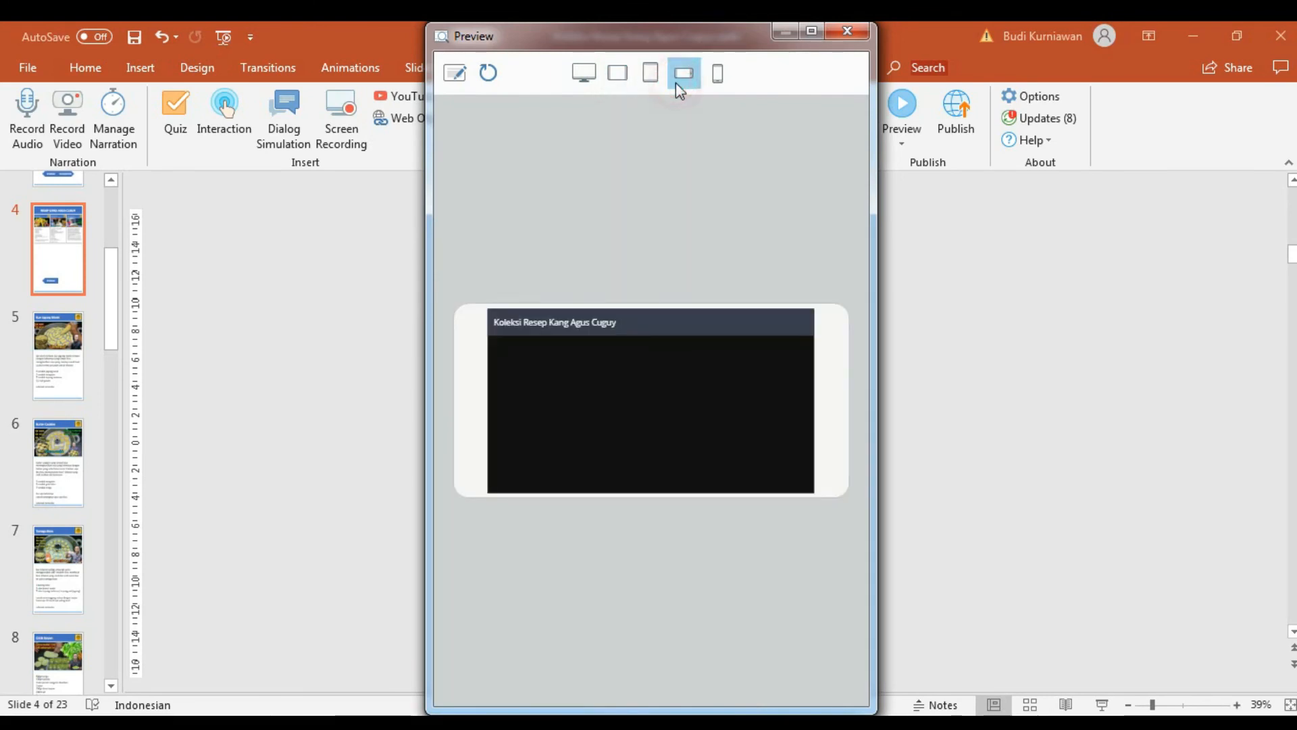
{"action": "left_click", "coordinate": [728, 81]}
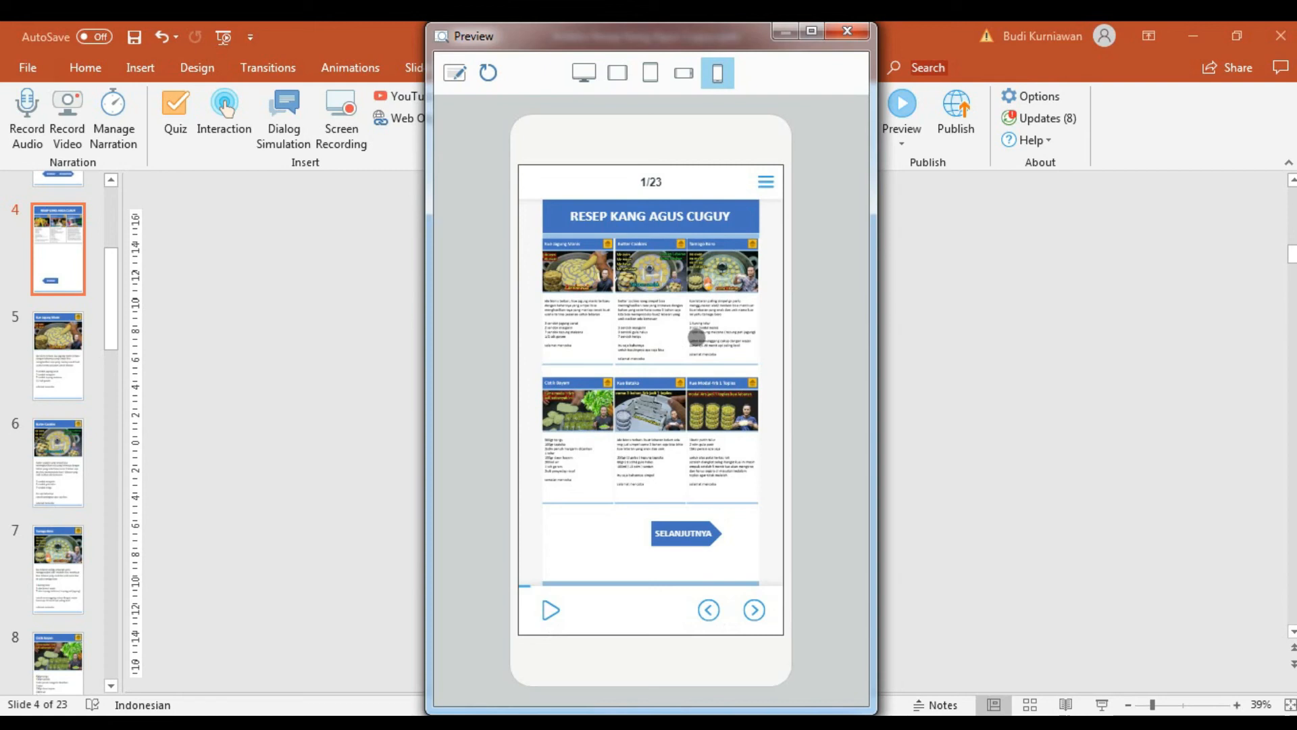
{"action": "left_click", "coordinate": [456, 73]}
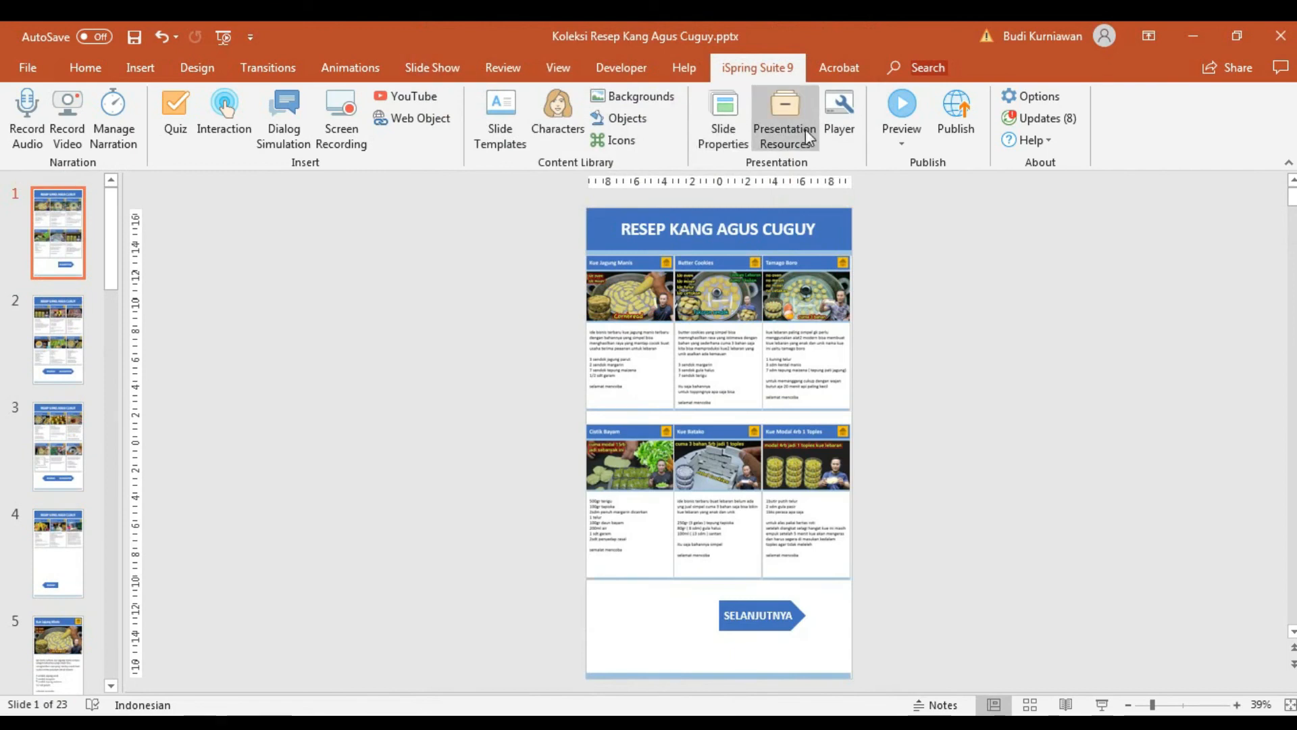
Change the iSpring player layout from Video Lecture to None (Slide Only)
{"action": "left_click", "coordinate": [826, 130]}
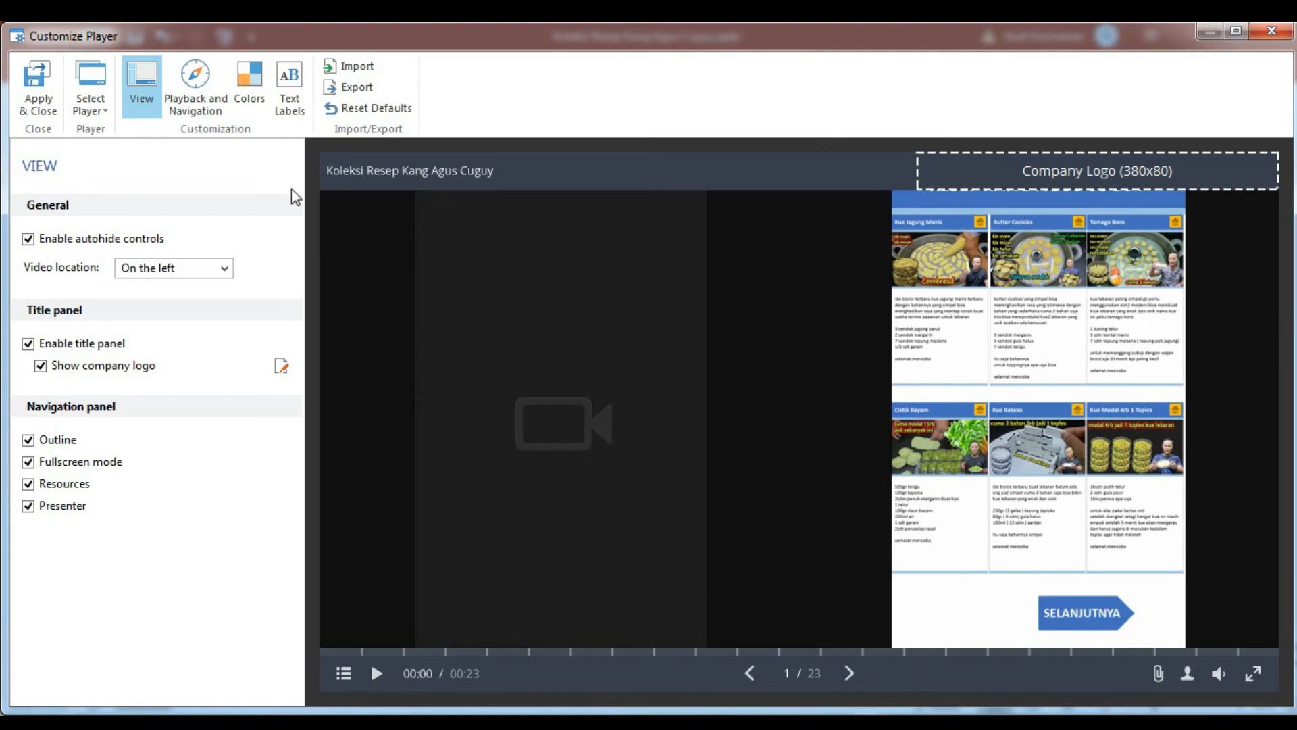
{"action": "left_click", "coordinate": [99, 113]}
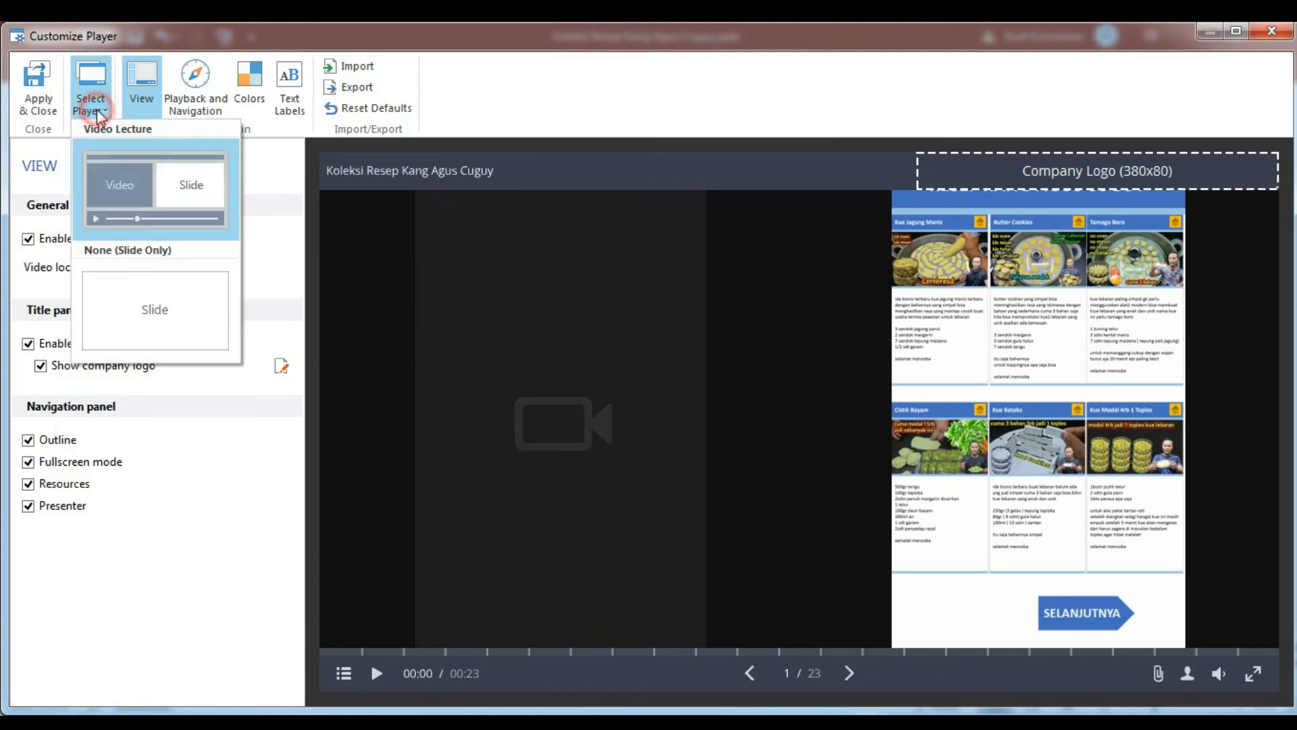
{"action": "left_click", "coordinate": [143, 302]}
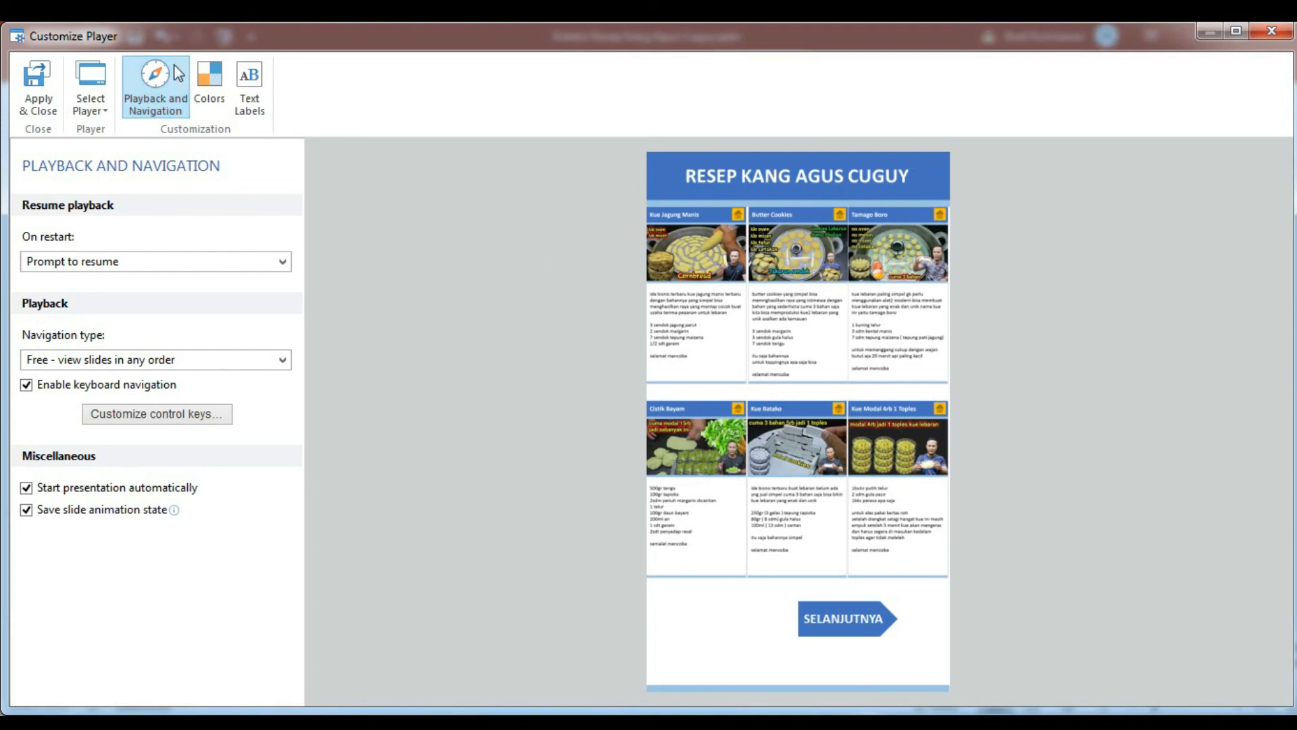
Apply the iSpring player customization and save the presentation
{"action": "left_click", "coordinate": [50, 84]}
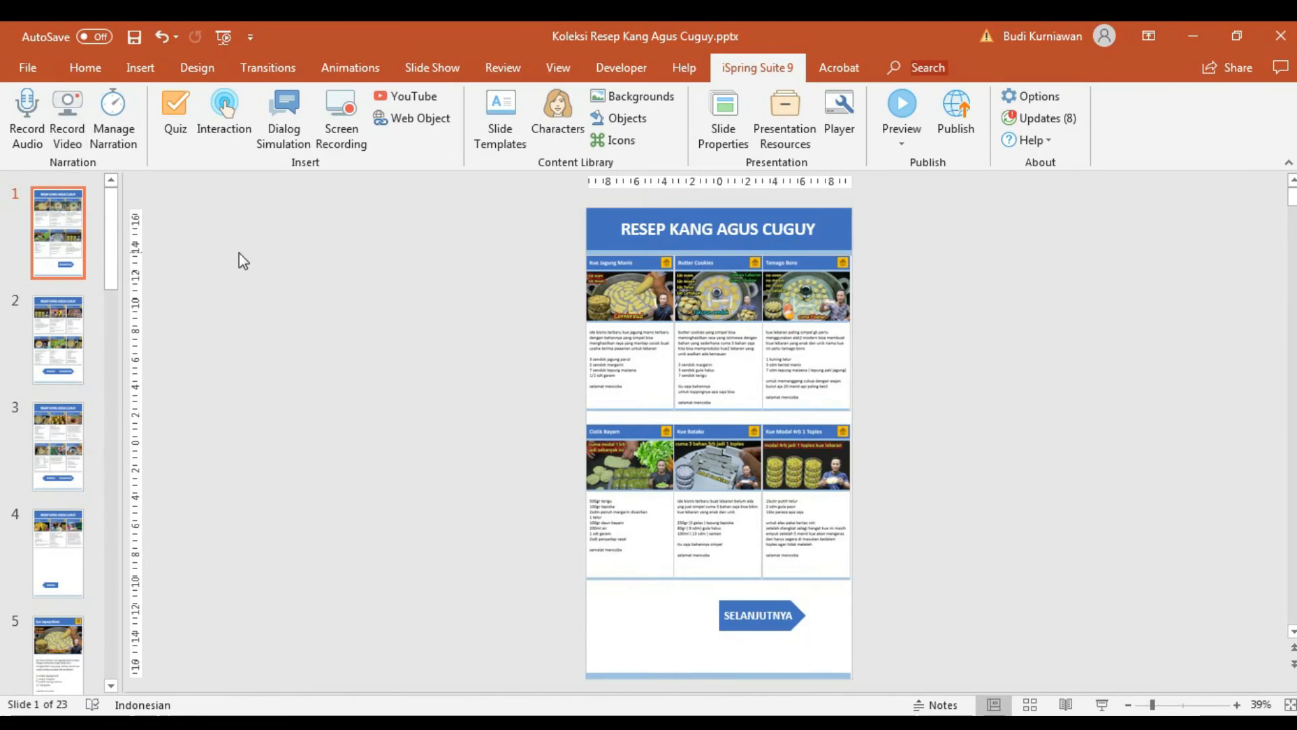
{"action": "key", "text": "ctrl+s"}
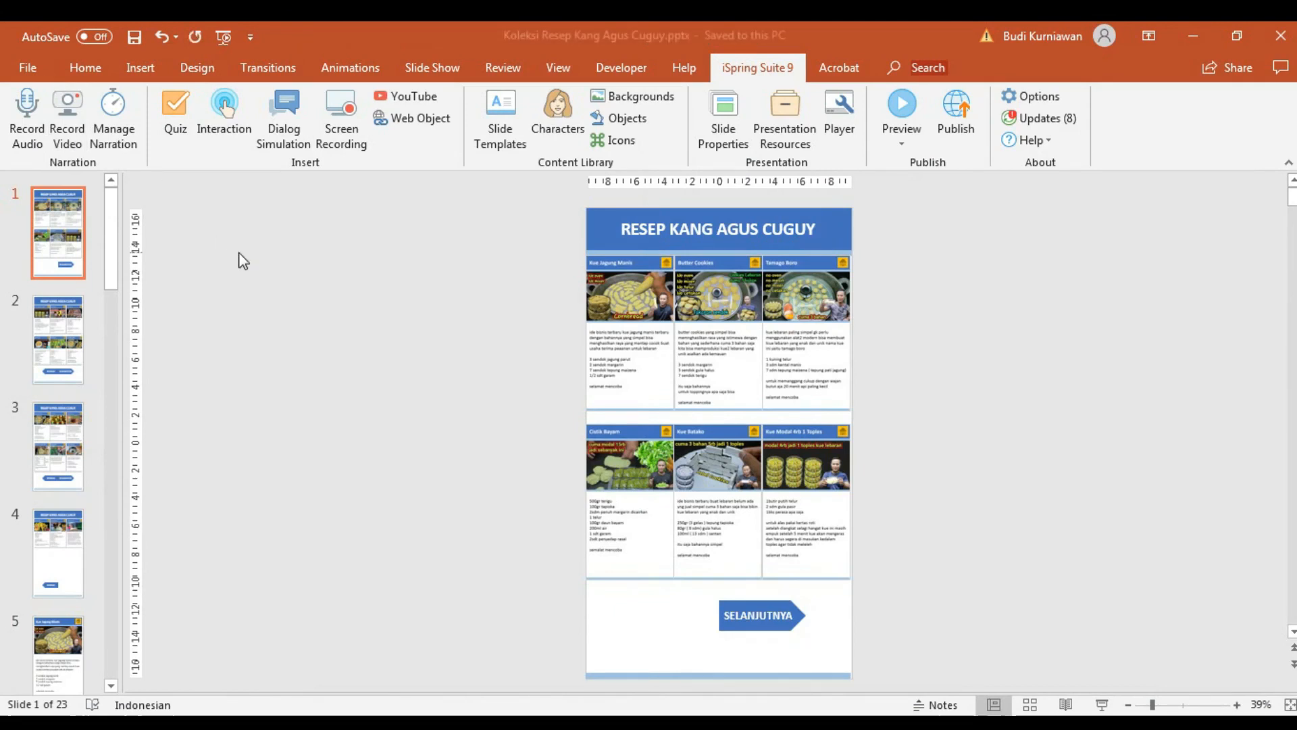
Set up publishing to the computer in HTML5 format with video compression at 40% and audio compression at 50%
{"action": "left_click", "coordinate": [968, 128]}
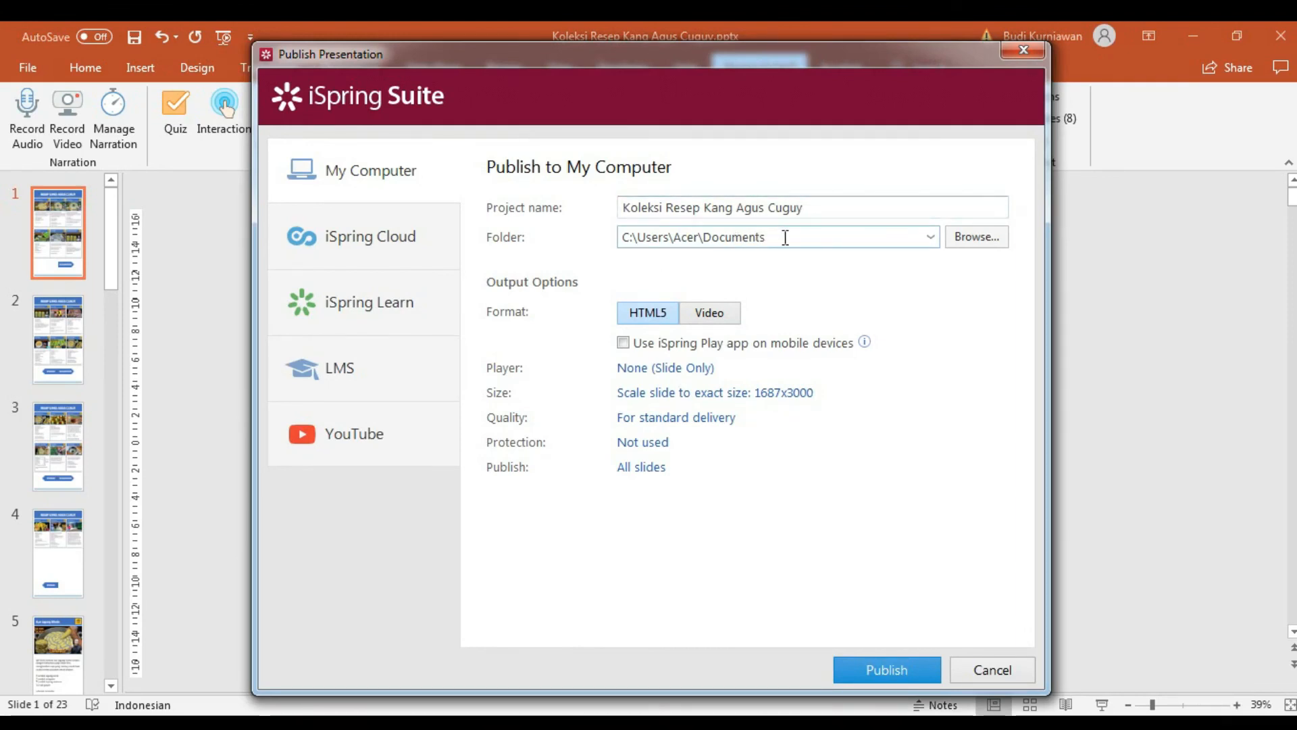
{"action": "left_click", "coordinate": [659, 314]}
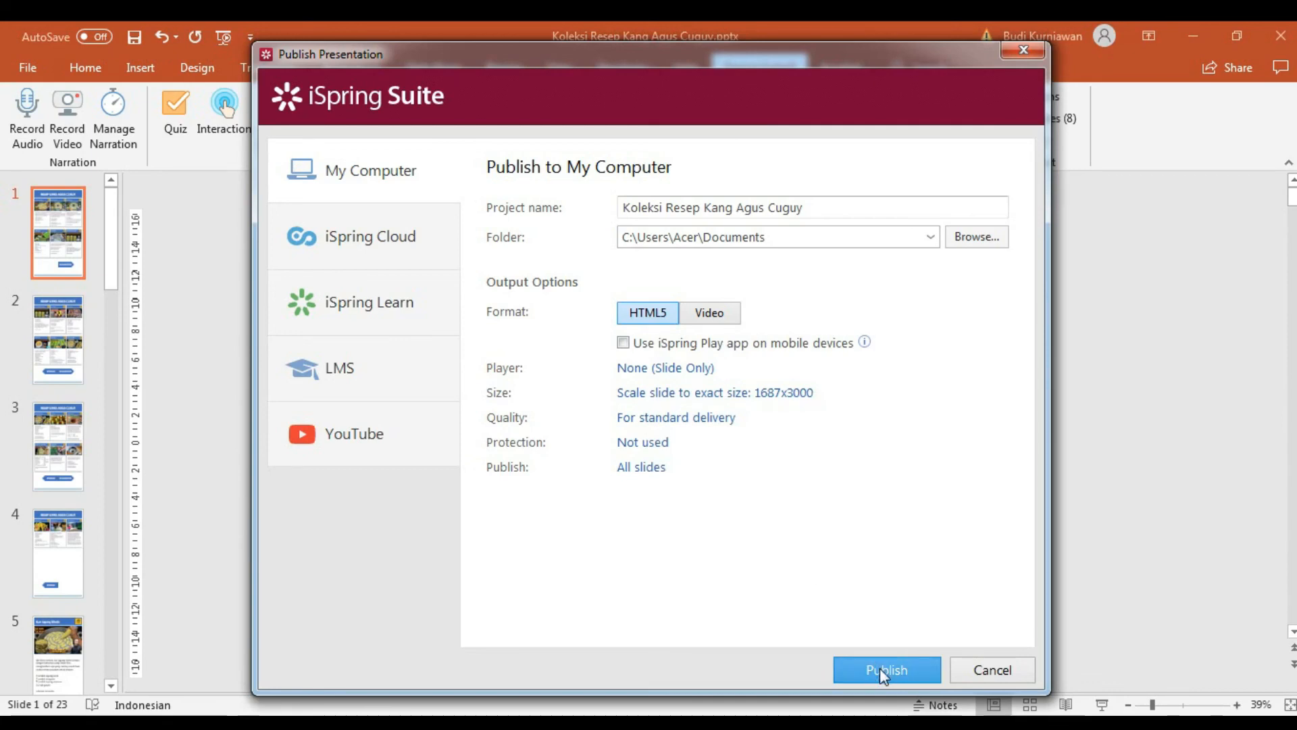
{"action": "left_click", "coordinate": [714, 422]}
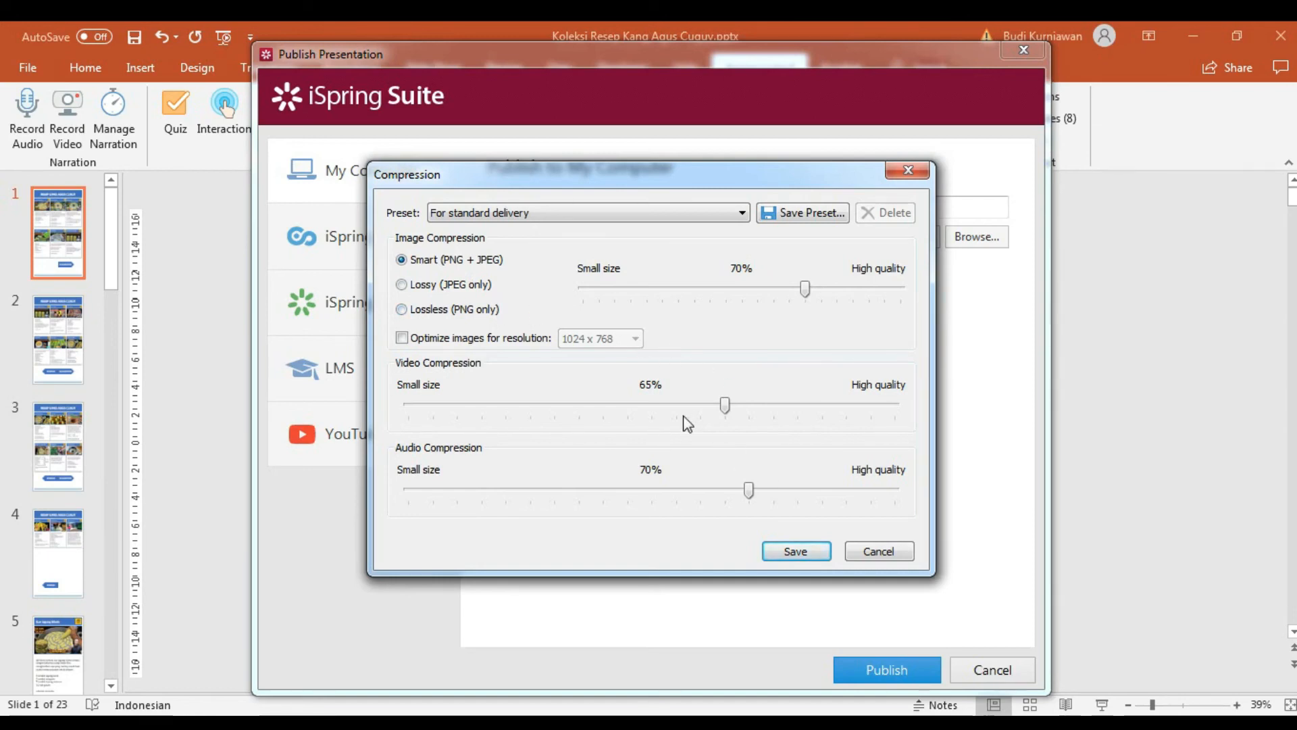
{"action": "left_click_drag", "start_coordinate": [725, 404], "coordinate": [605, 394]}
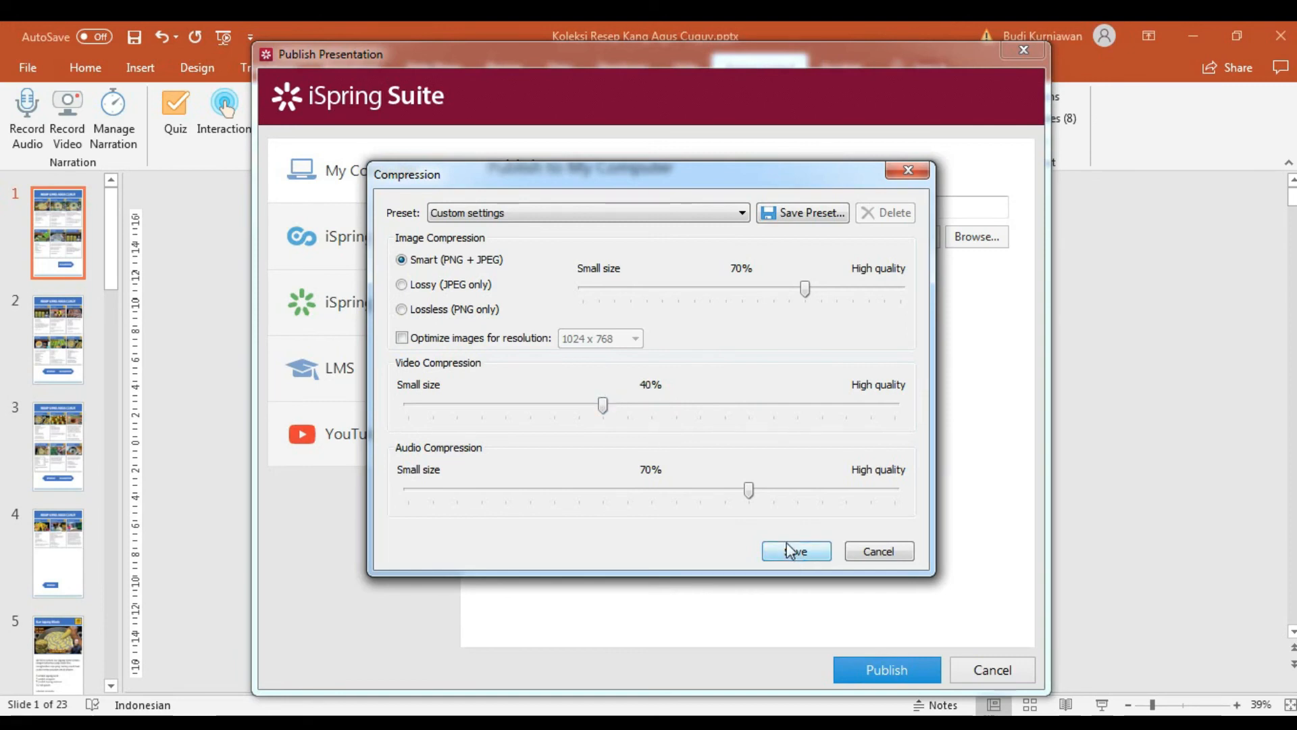
{"action": "left_click_drag", "start_coordinate": [748, 491], "coordinate": [648, 491]}
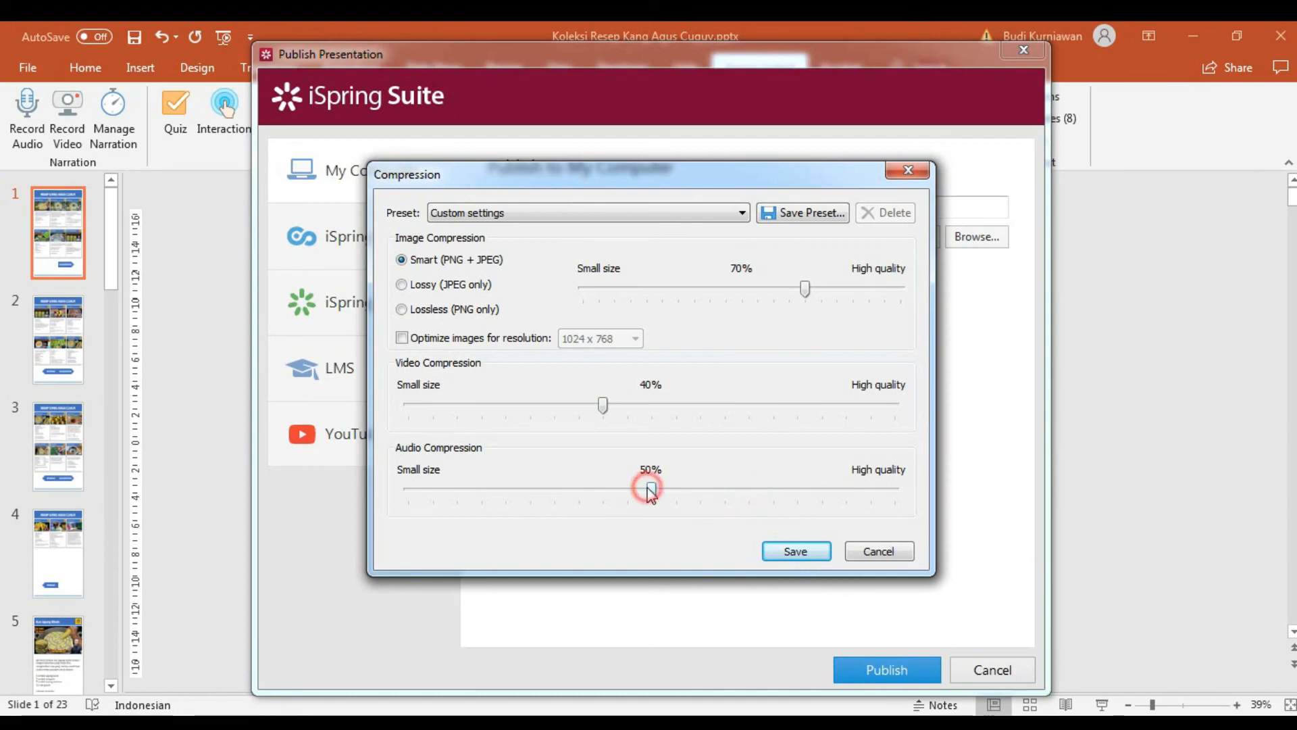
{"action": "left_click", "coordinate": [787, 553]}
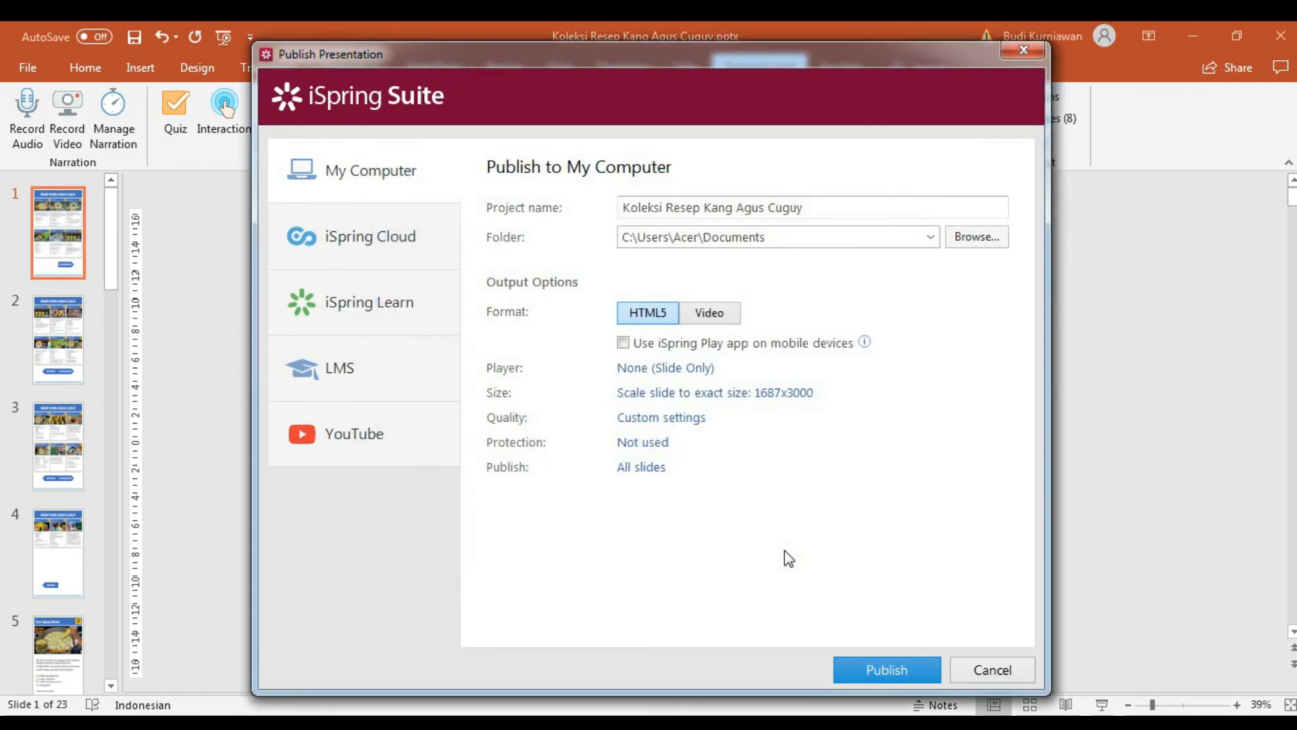
Try to publish the presentation to the Documents folder, dismissing the dialogs that interrupt it
{"action": "left_click", "coordinate": [876, 671]}
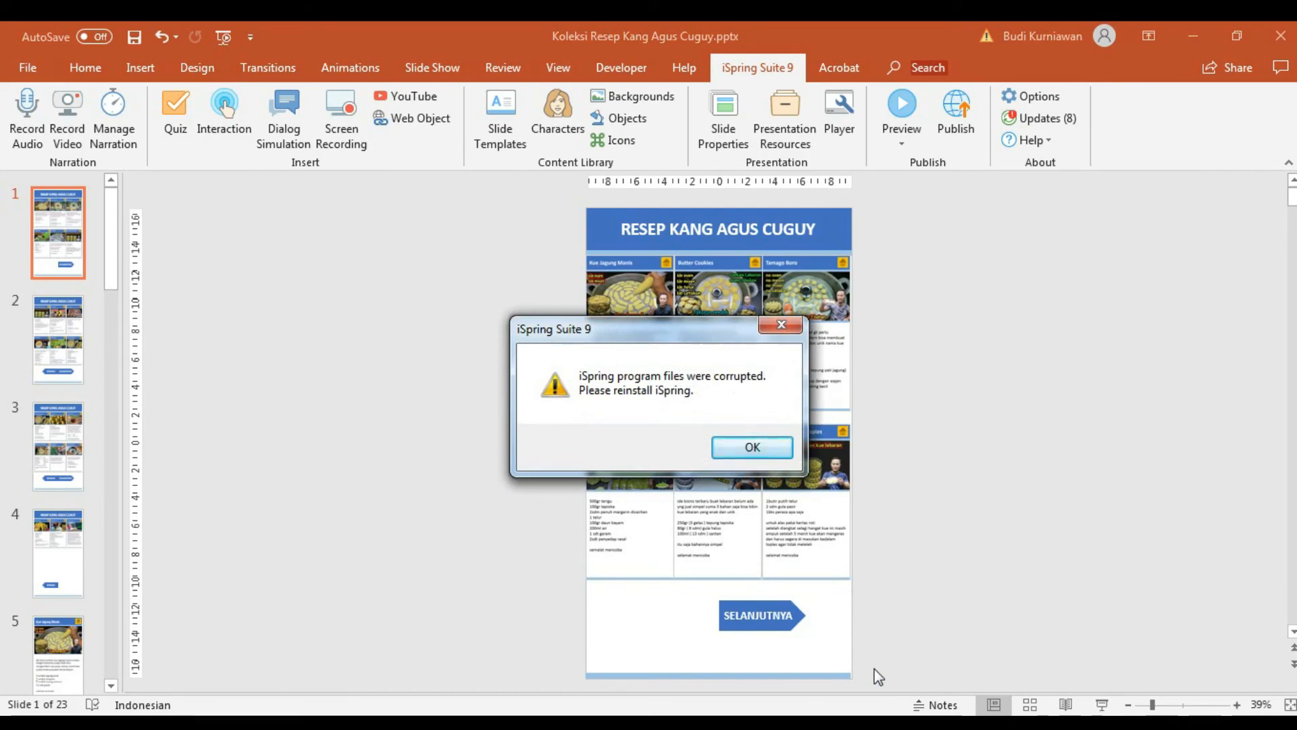
{"action": "left_click", "coordinate": [763, 448]}
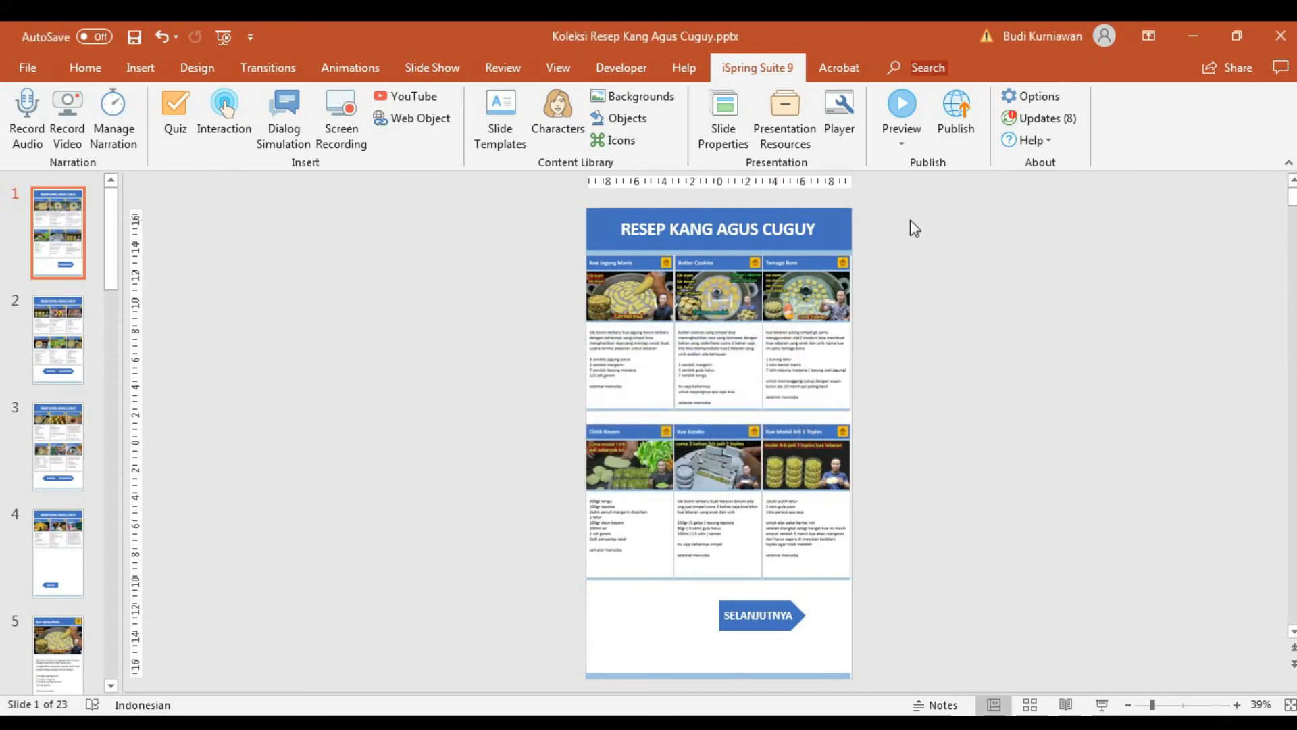
{"action": "left_click", "coordinate": [957, 124]}
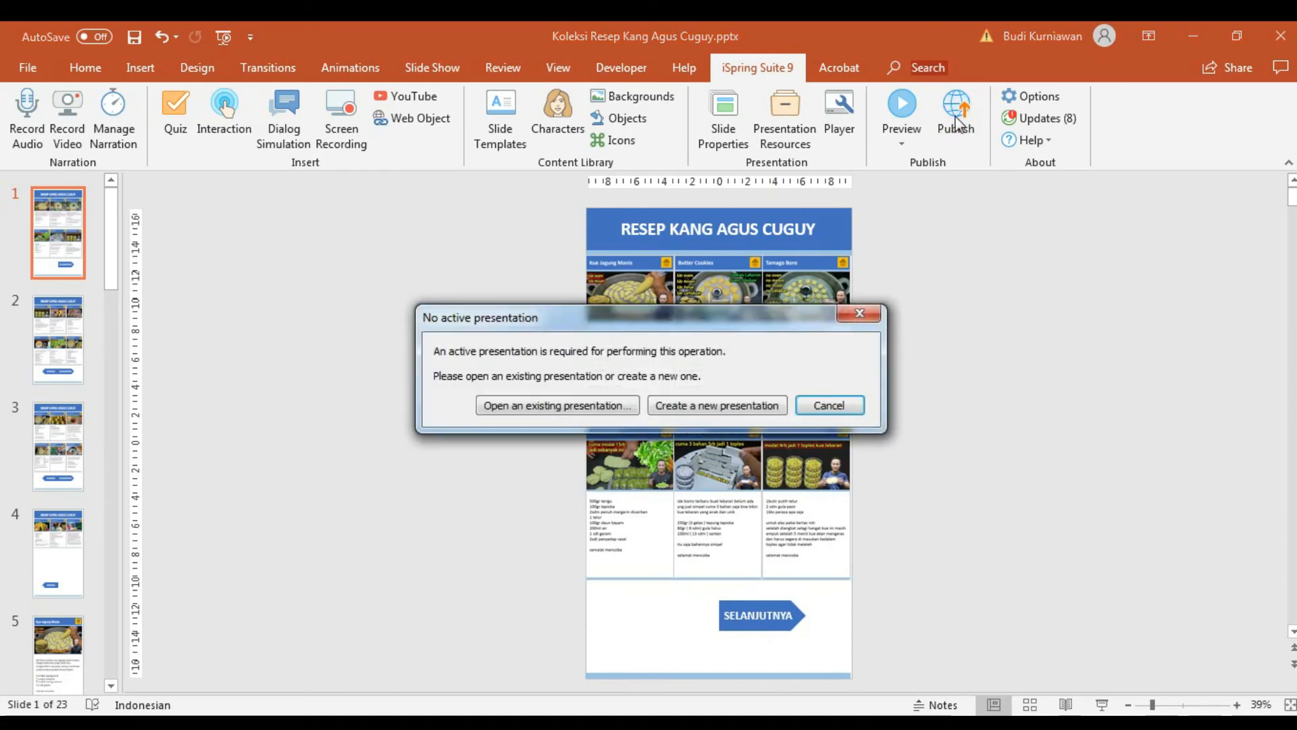
{"action": "left_click", "coordinate": [839, 407]}
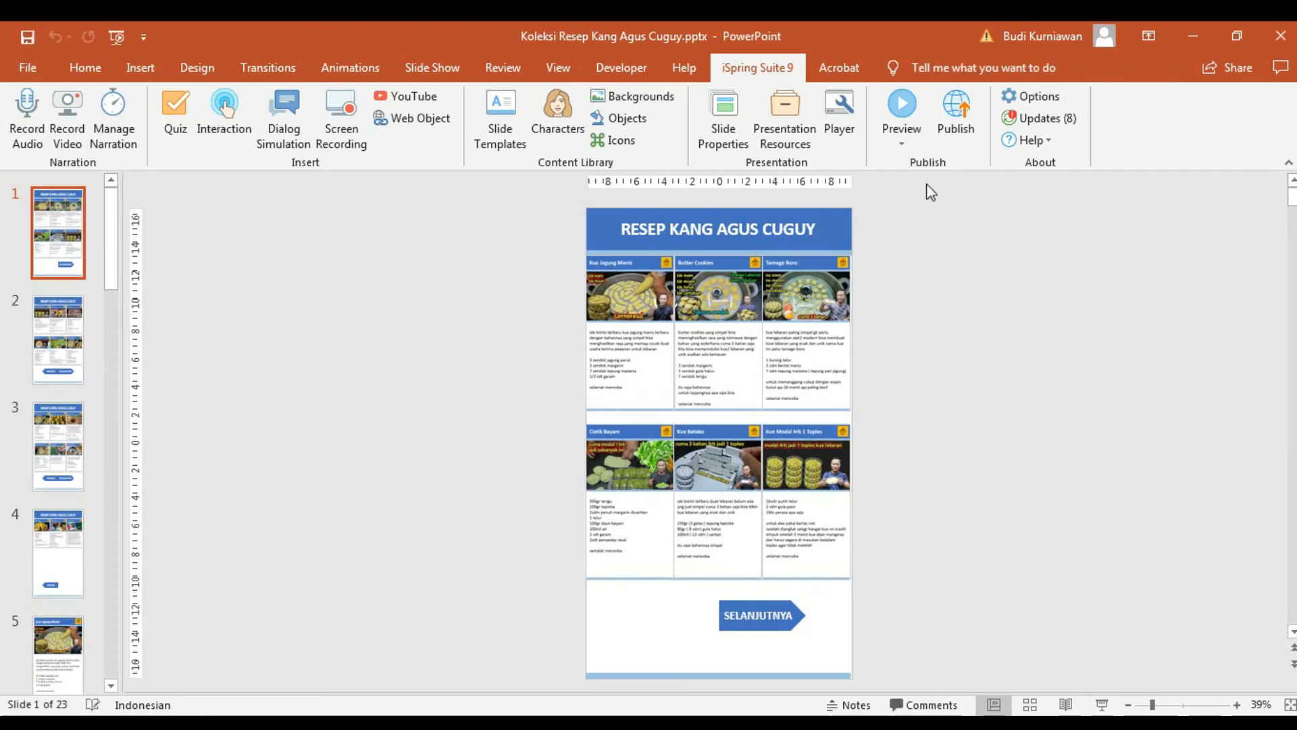
Reopen the publishing settings and set the image compression quality to 64%
{"action": "left_click", "coordinate": [953, 114]}
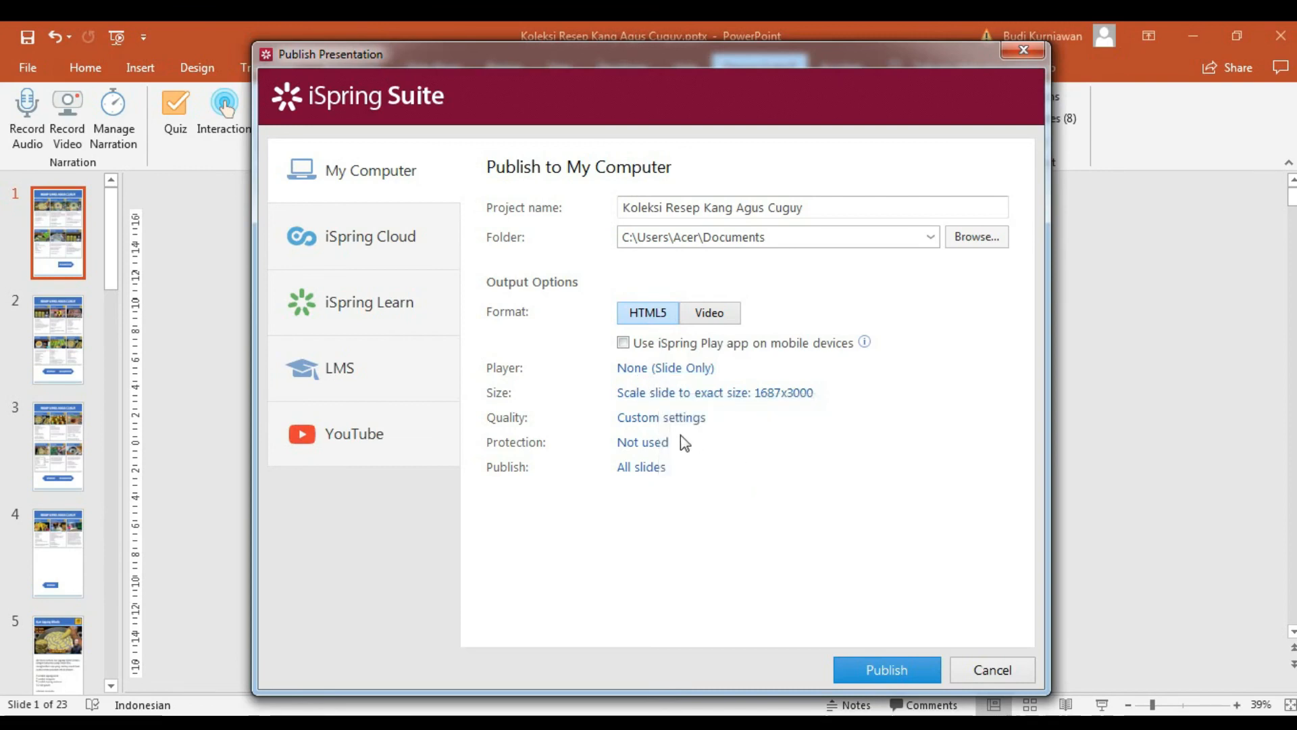
{"action": "left_click", "coordinate": [671, 418]}
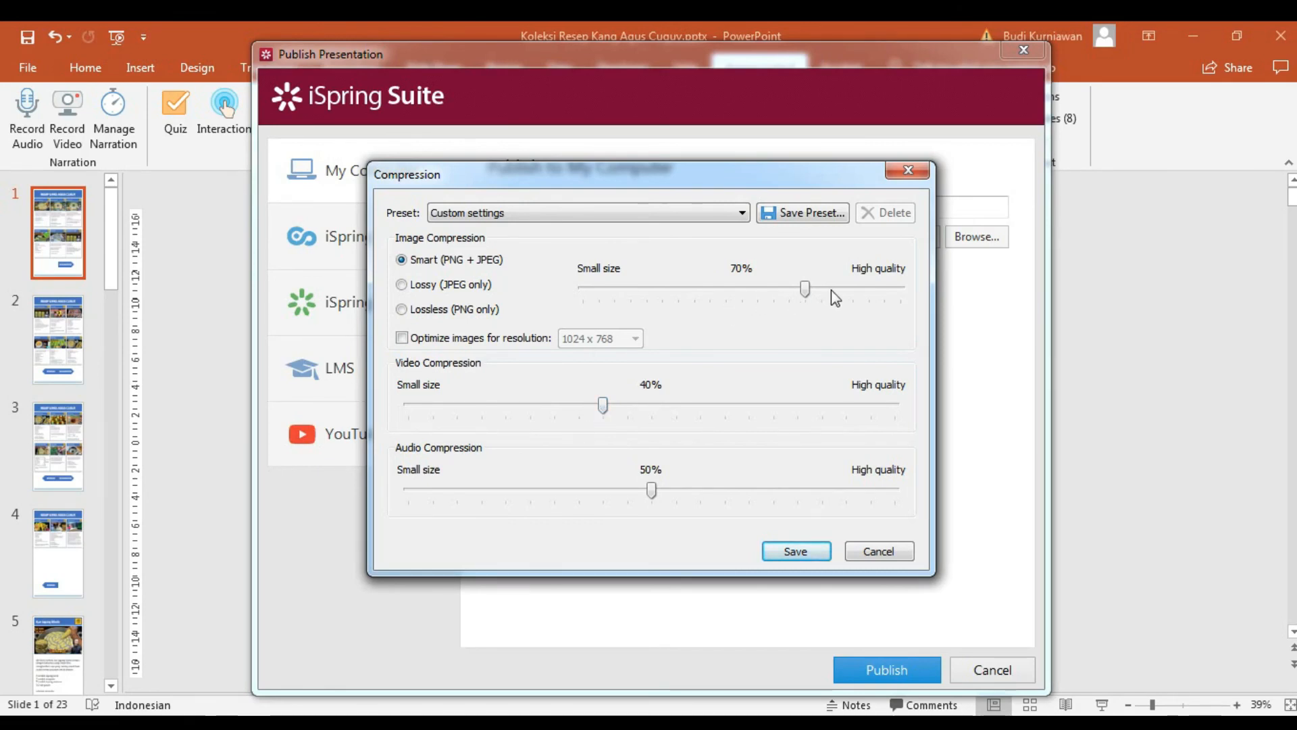
{"action": "left_click_drag", "start_coordinate": [804, 289], "coordinate": [786, 289]}
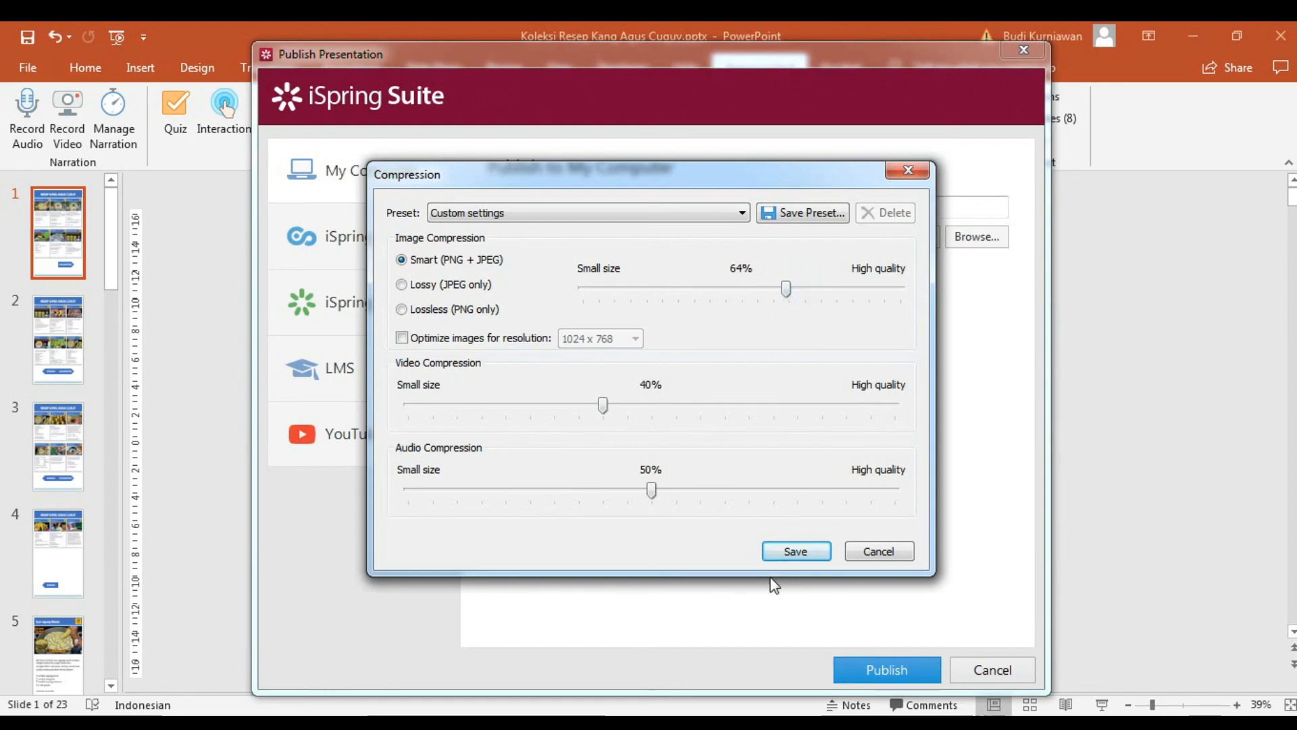
{"action": "left_click", "coordinate": [782, 556]}
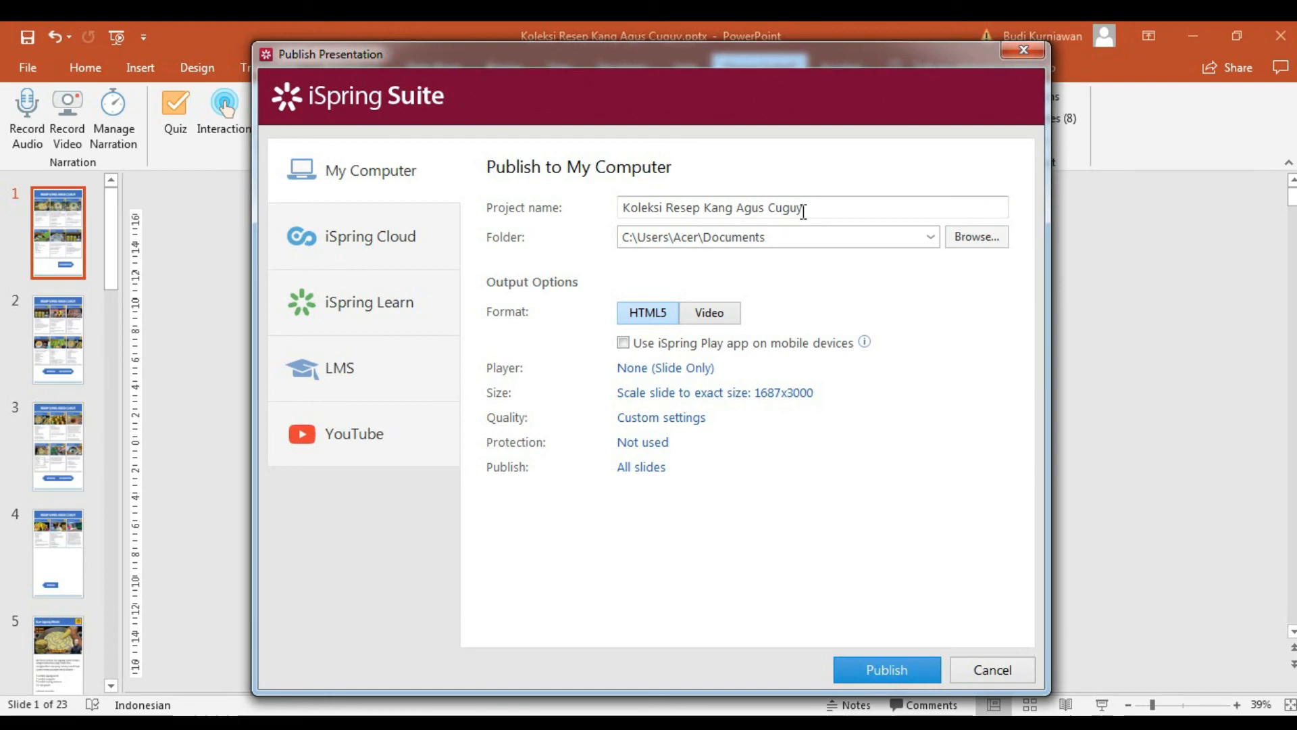
Publish the presentation as HTML5, overwriting the existing published files, and open the output folder
{"action": "left_click", "coordinate": [882, 672]}
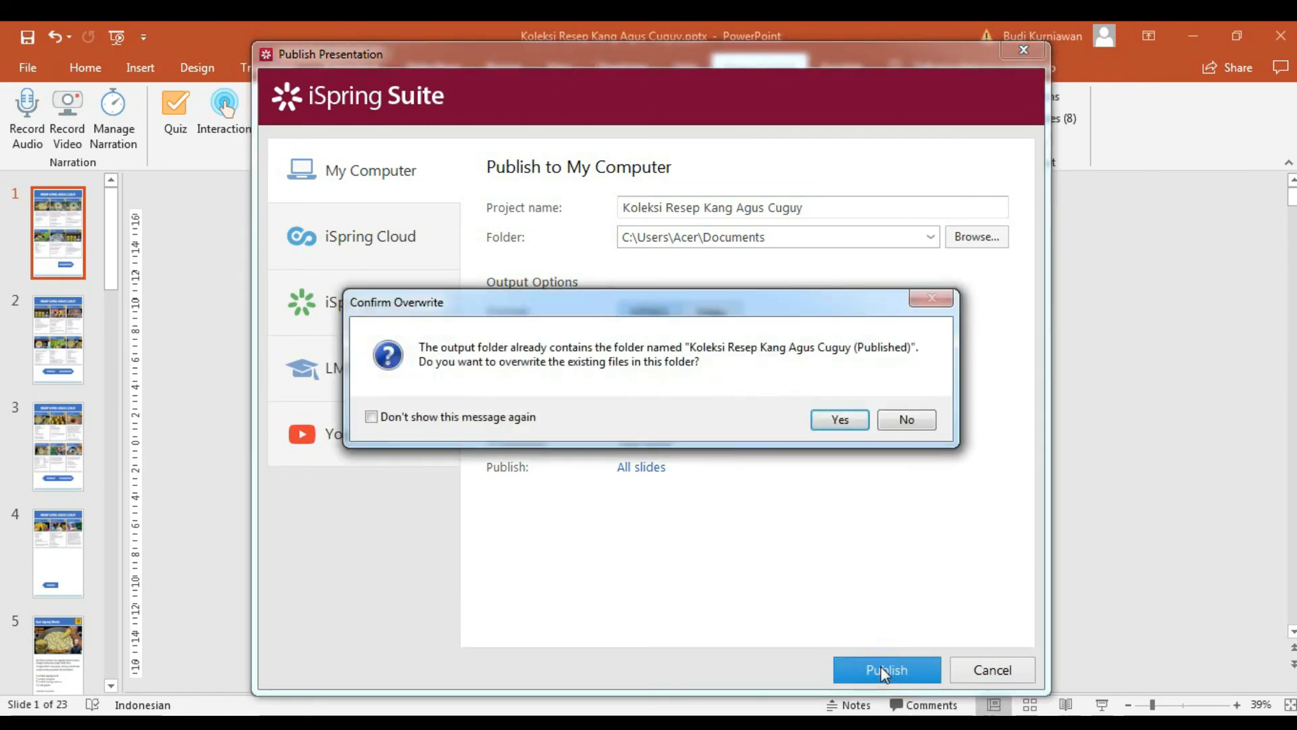
{"action": "left_click", "coordinate": [838, 420]}
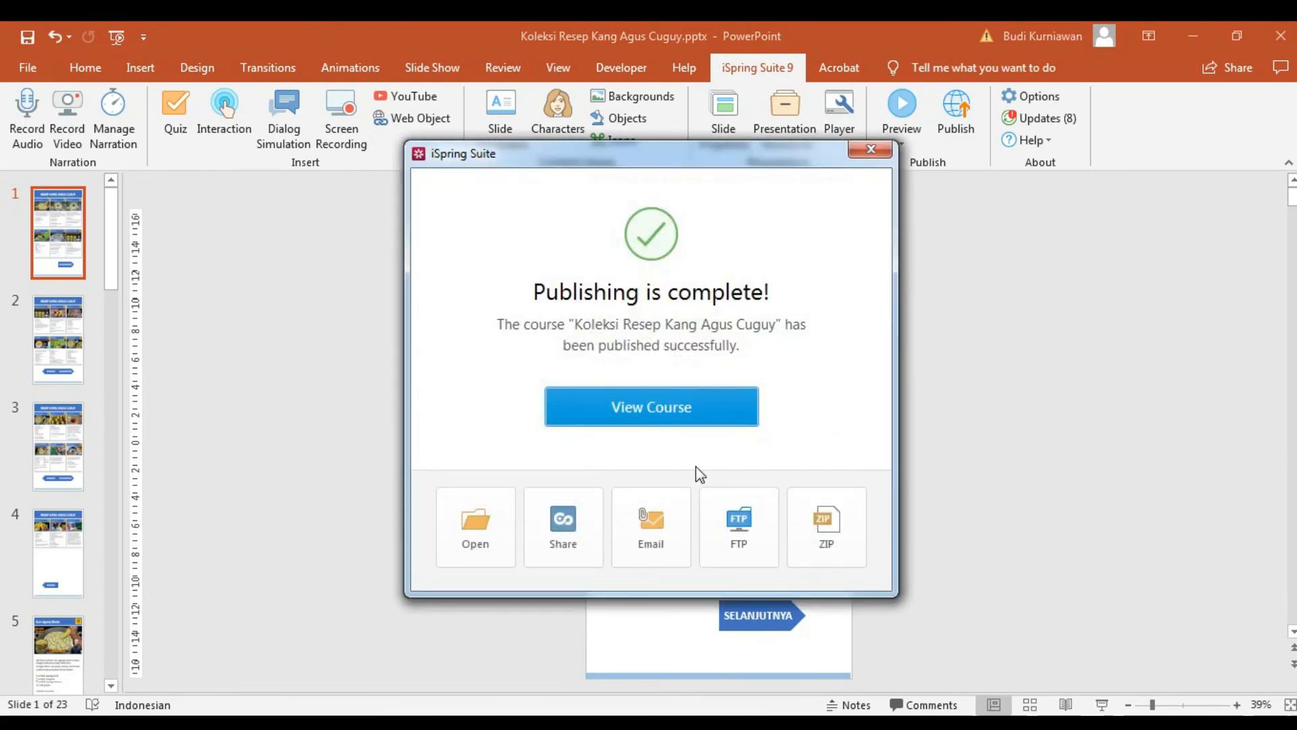
{"action": "left_click", "coordinate": [484, 526]}
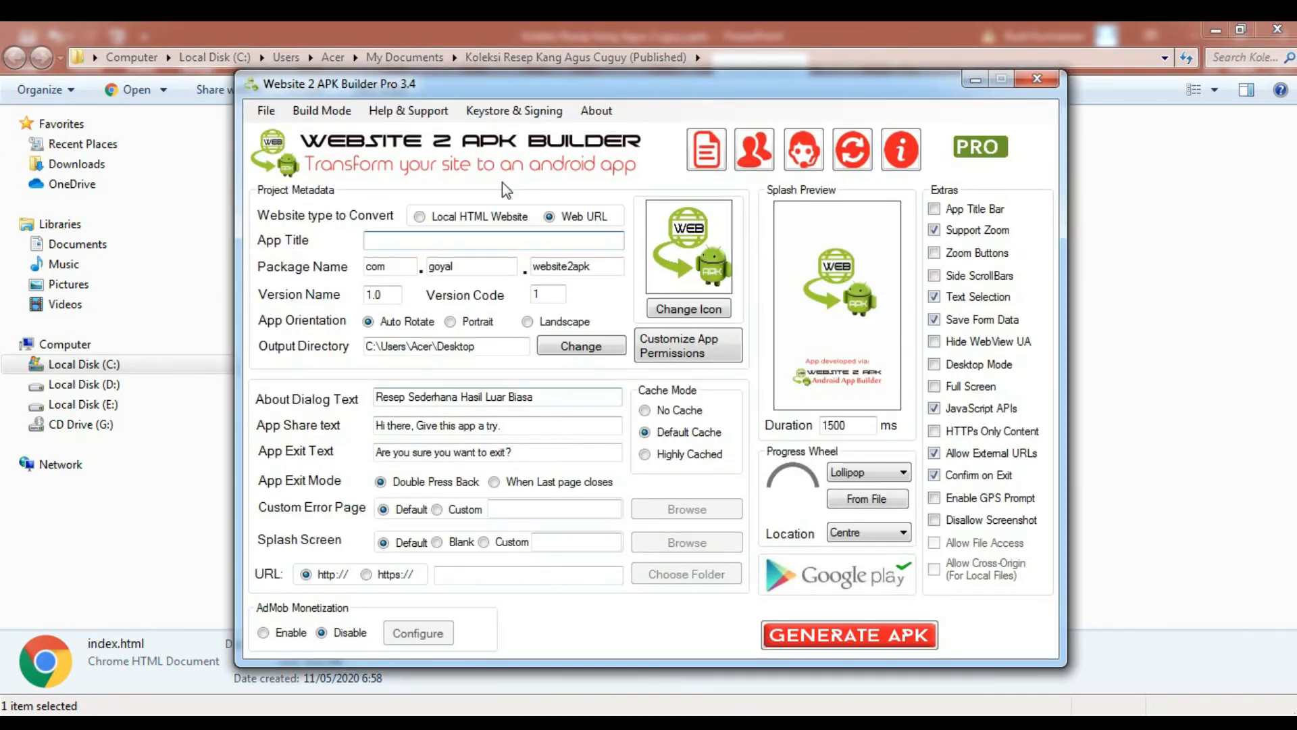
In Website 2 APK Builder Pro, choose Local HTML Website as the source type and title the app Koleksi Resep Kang Agus Cuguy
{"action": "left_click", "coordinate": [443, 217]}
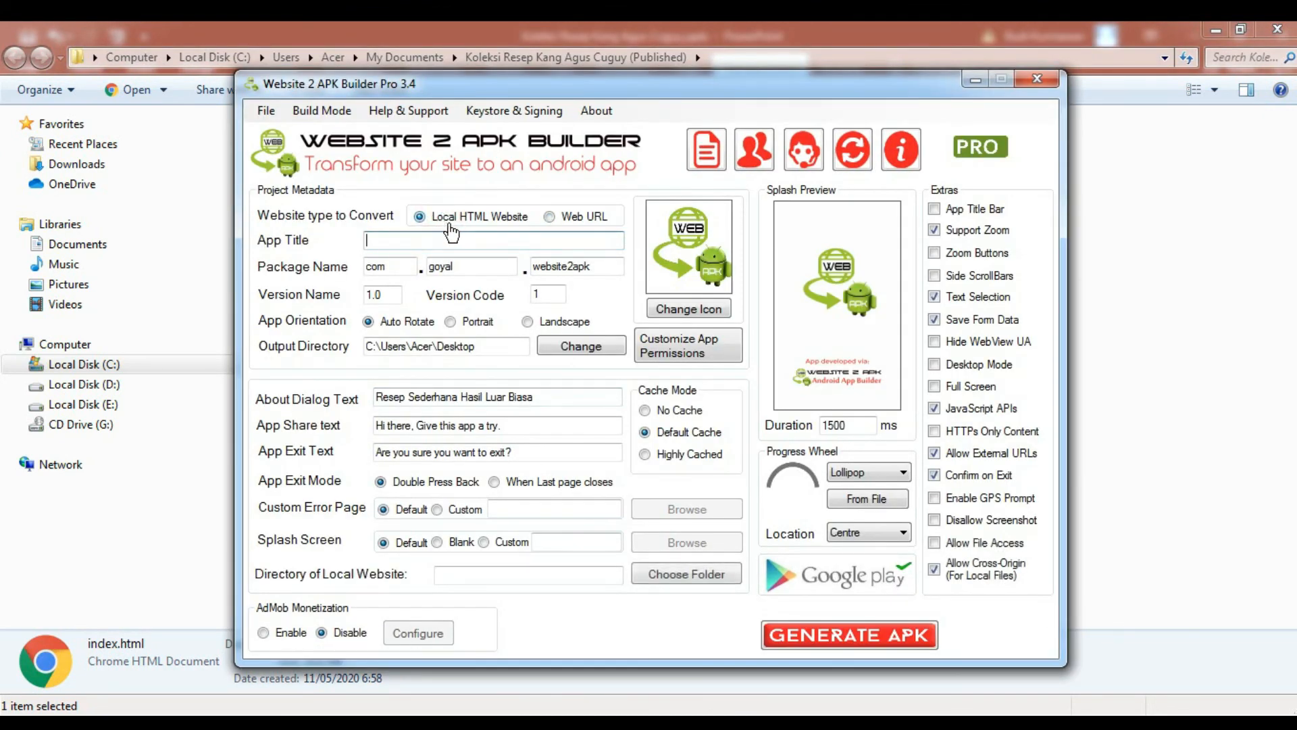
{"action": "left_click", "coordinate": [473, 244]}
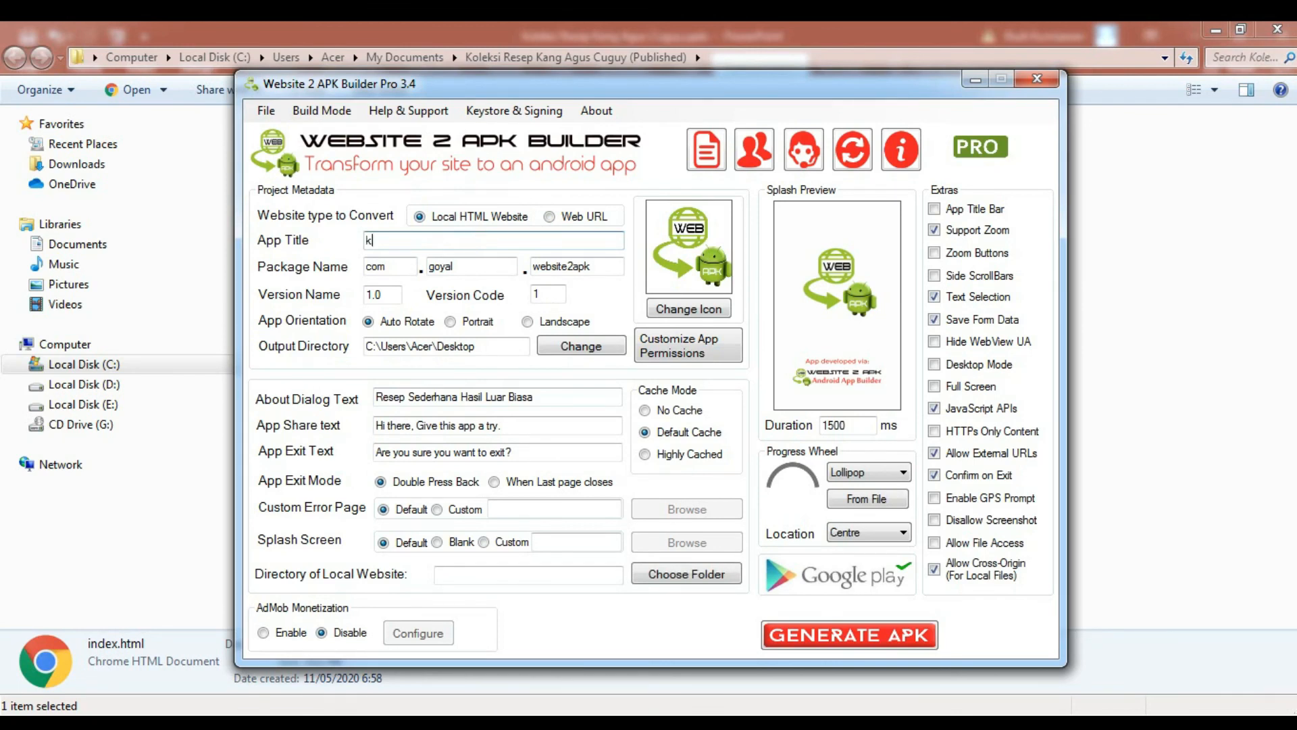
{"action": "type", "text": "Koleksi Resep Kang Agu"}
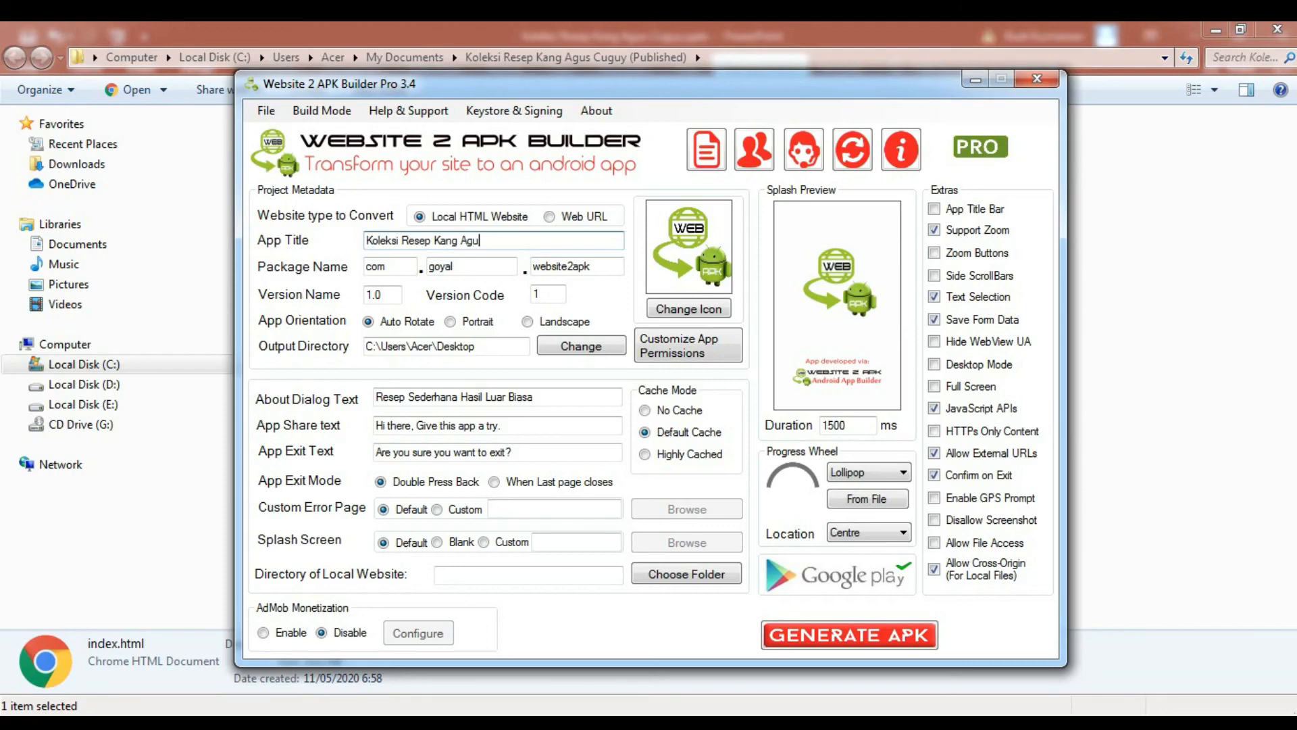
{"action": "type", "text": "s Cuguy"}
Set the app's package name to com.resep.aguscuguy
{"action": "left_click_drag", "start_coordinate": [477, 267], "coordinate": [426, 273]}
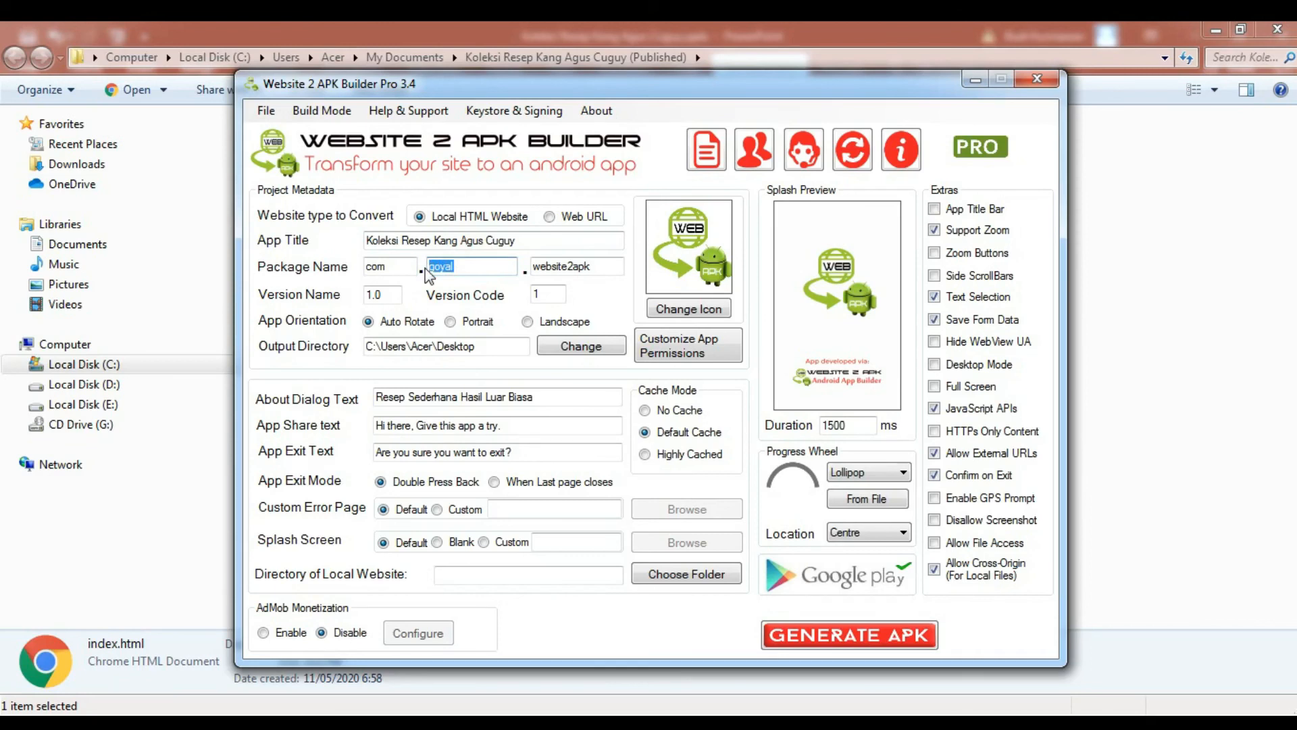
{"action": "type", "text": "resep"}
{"action": "left_click", "coordinate": [566, 266]}
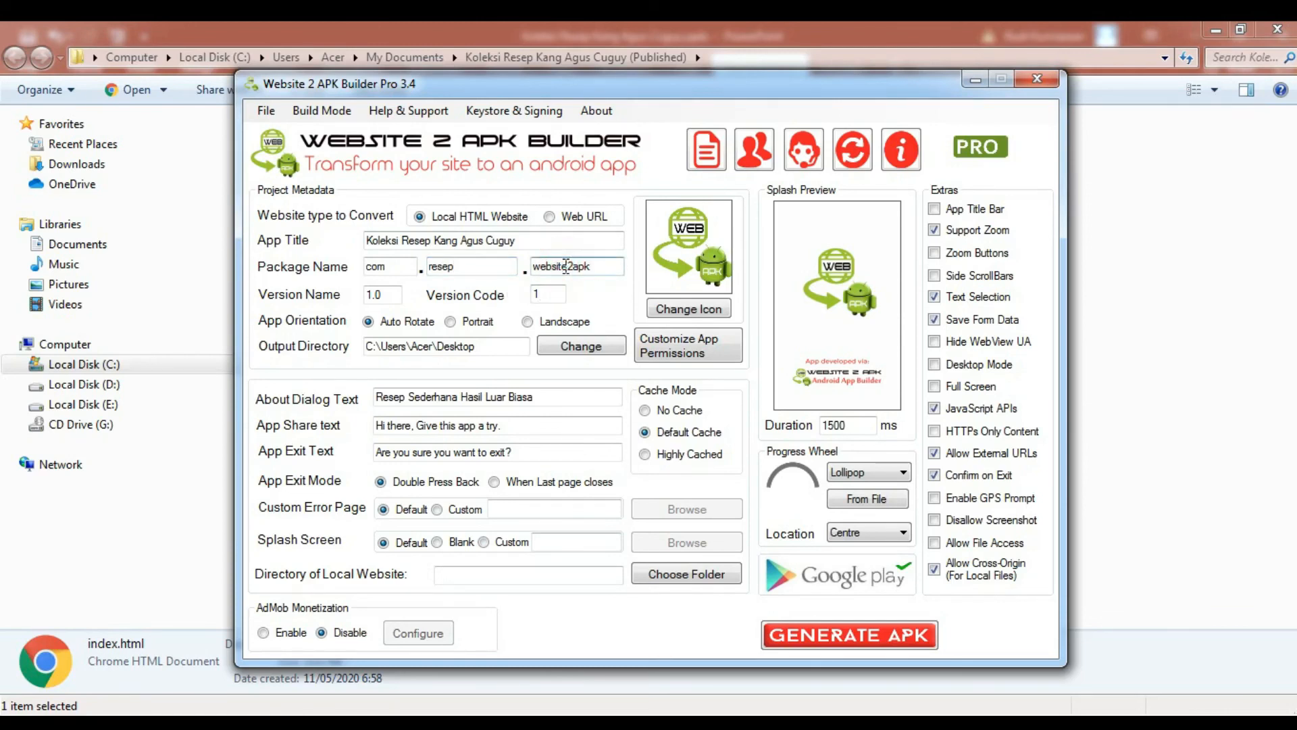
{"action": "type", "text": "agusagu"}
{"action": "key", "text": "BackSpace"}
{"action": "key", "text": "BackSpace"}
{"action": "key", "text": "BackSpace"}
{"action": "key", "text": "BackSpace"}
{"action": "key", "text": "BackSpace"}
{"action": "key", "text": "BackSpace"}
{"action": "key", "text": "BackSpace"}
{"action": "key", "text": "BackSpace"}
{"action": "key", "text": "BackSpace"}
{"action": "key", "text": "BackSpace"}
{"action": "key", "text": "BackSpace"}
{"action": "key", "text": "BackSpace"}
{"action": "key", "text": "BackSpace"}
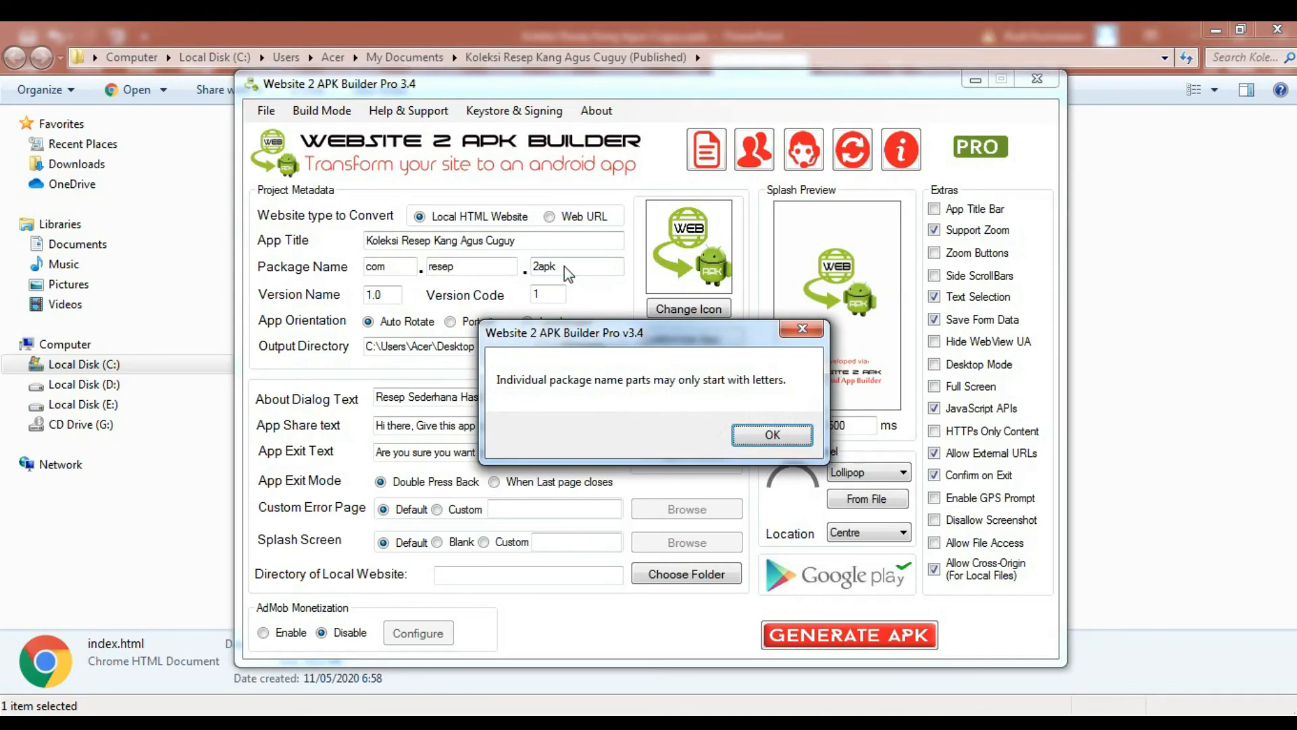
{"action": "left_click", "coordinate": [803, 329]}
{"action": "left_click_drag", "start_coordinate": [560, 266], "coordinate": [513, 257]}
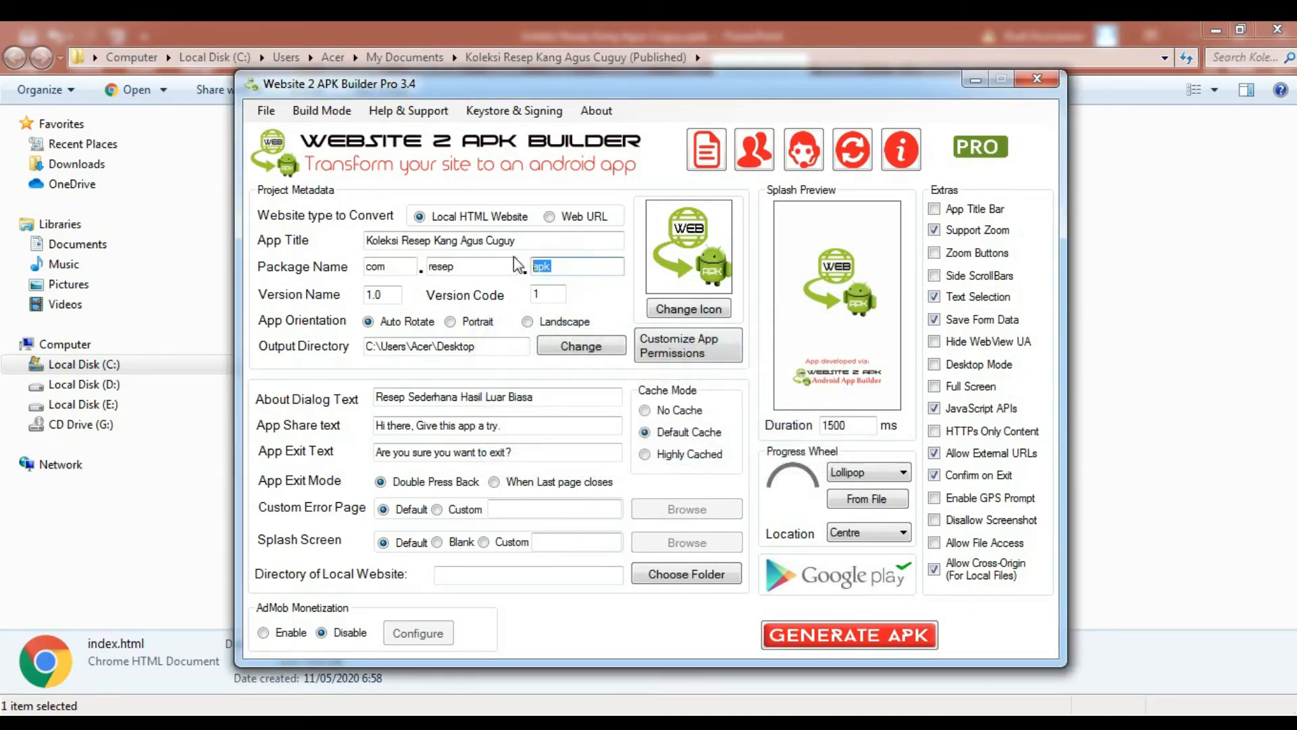
{"action": "type", "text": "aguscuguy"}
Set the app orientation to Portrait and the output directory to the Koleksi Resep Kang Agus Cuguy (Published) folder in My Documents
{"action": "left_click", "coordinate": [452, 323]}
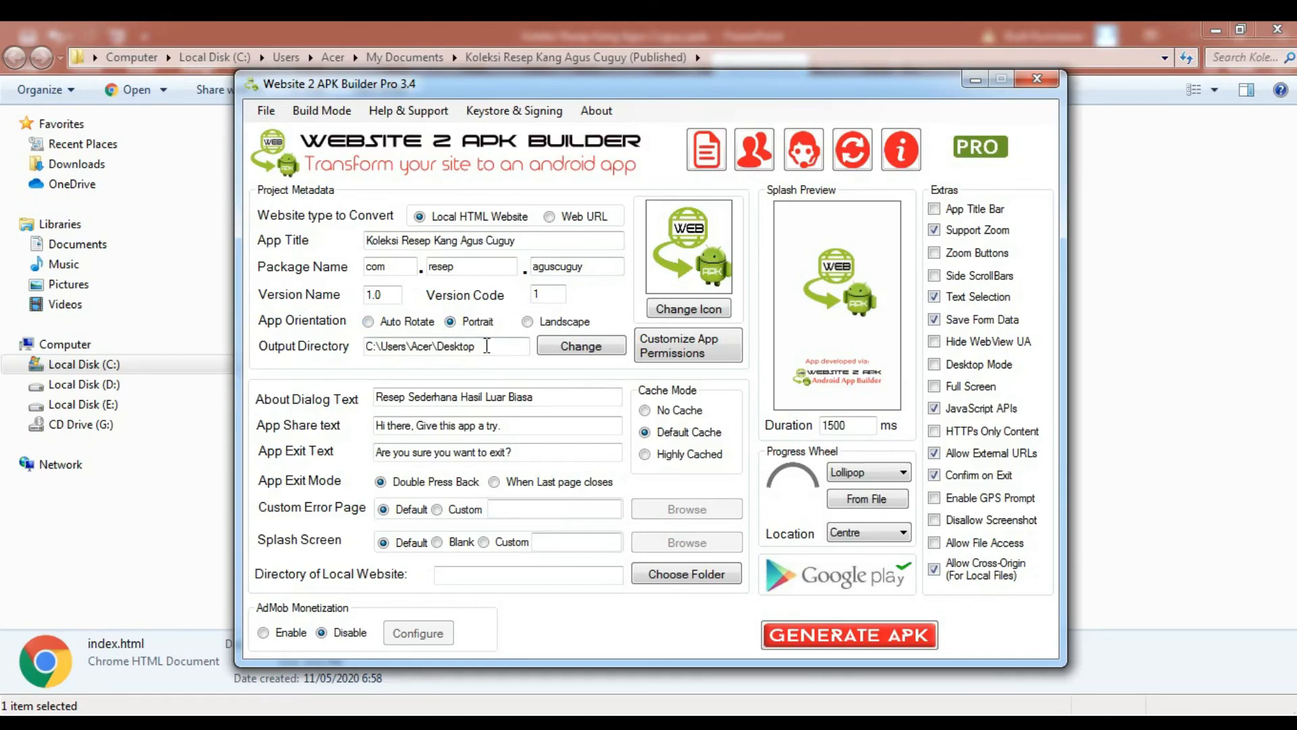
{"action": "left_click", "coordinate": [561, 345]}
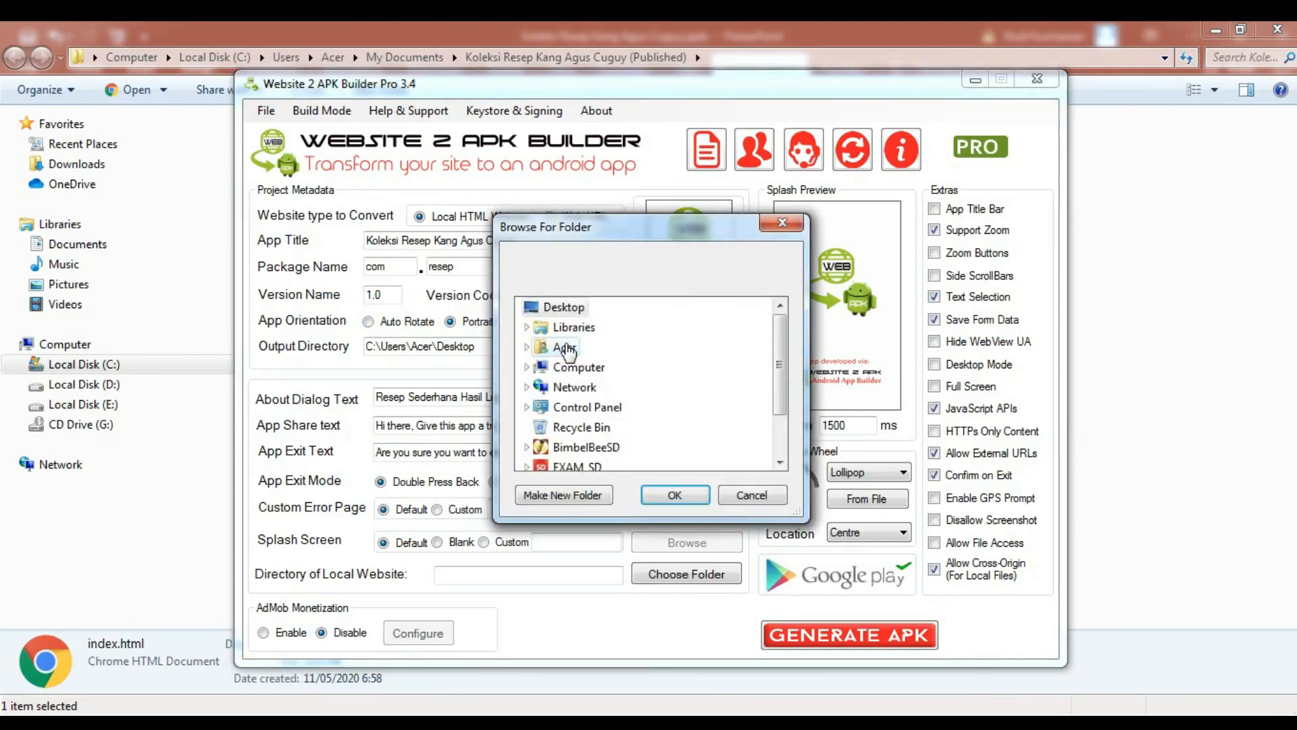
{"action": "left_click", "coordinate": [528, 327]}
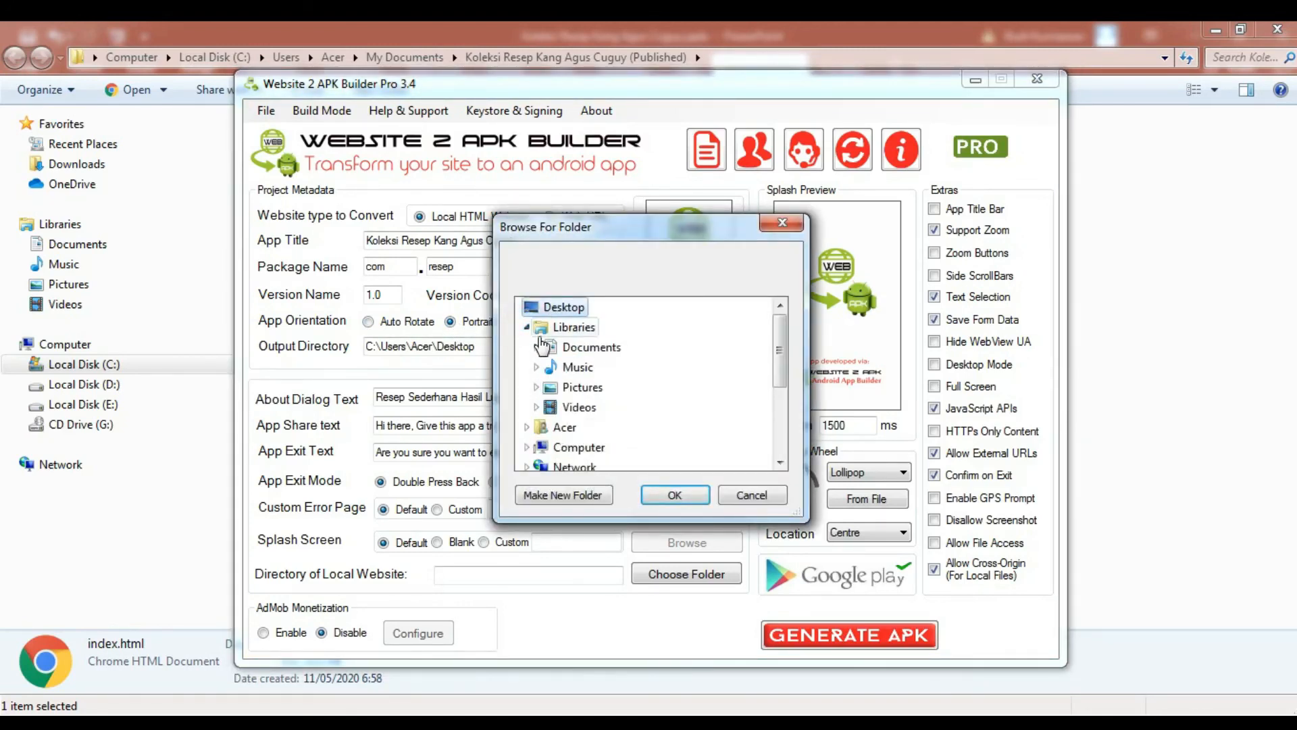
{"action": "double_click", "coordinate": [550, 347]}
{"action": "double_click", "coordinate": [568, 368]}
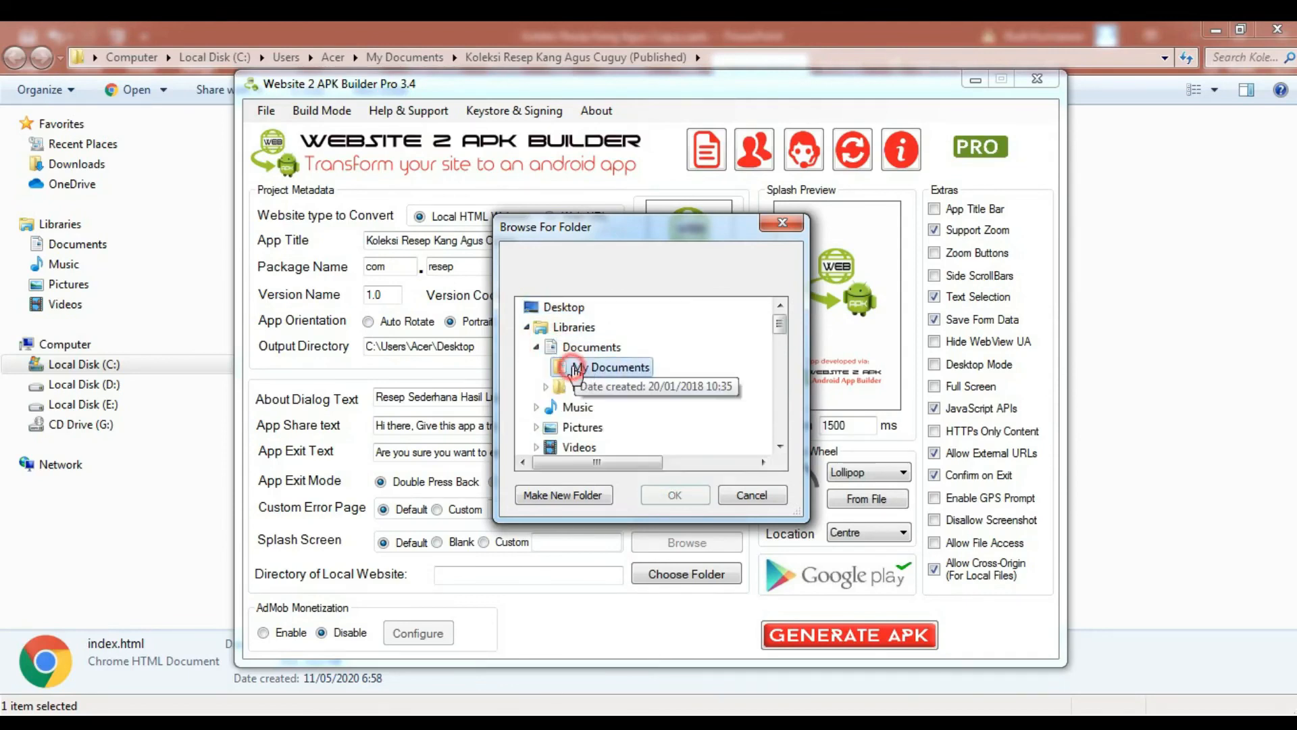
{"action": "left_click", "coordinate": [780, 446]}
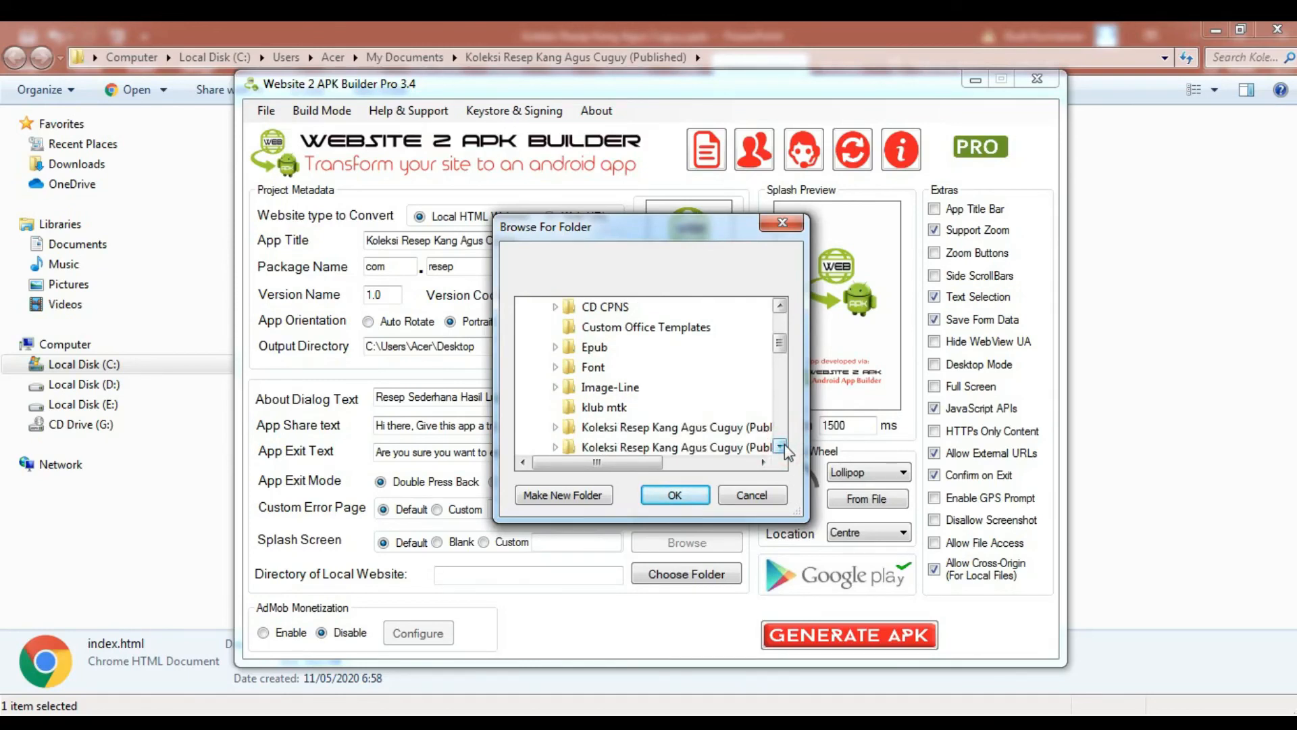
{"action": "left_click_drag", "start_coordinate": [647, 464], "coordinate": [683, 458]}
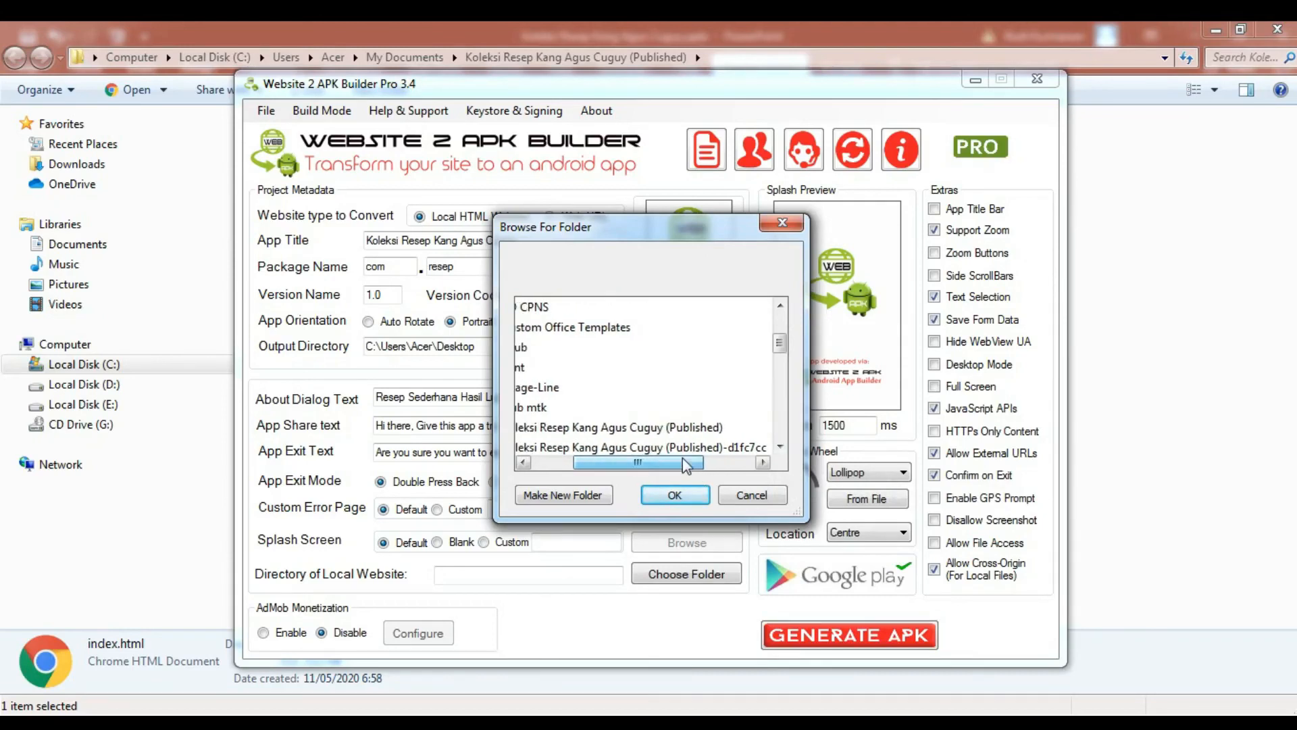
{"action": "left_click", "coordinate": [669, 429]}
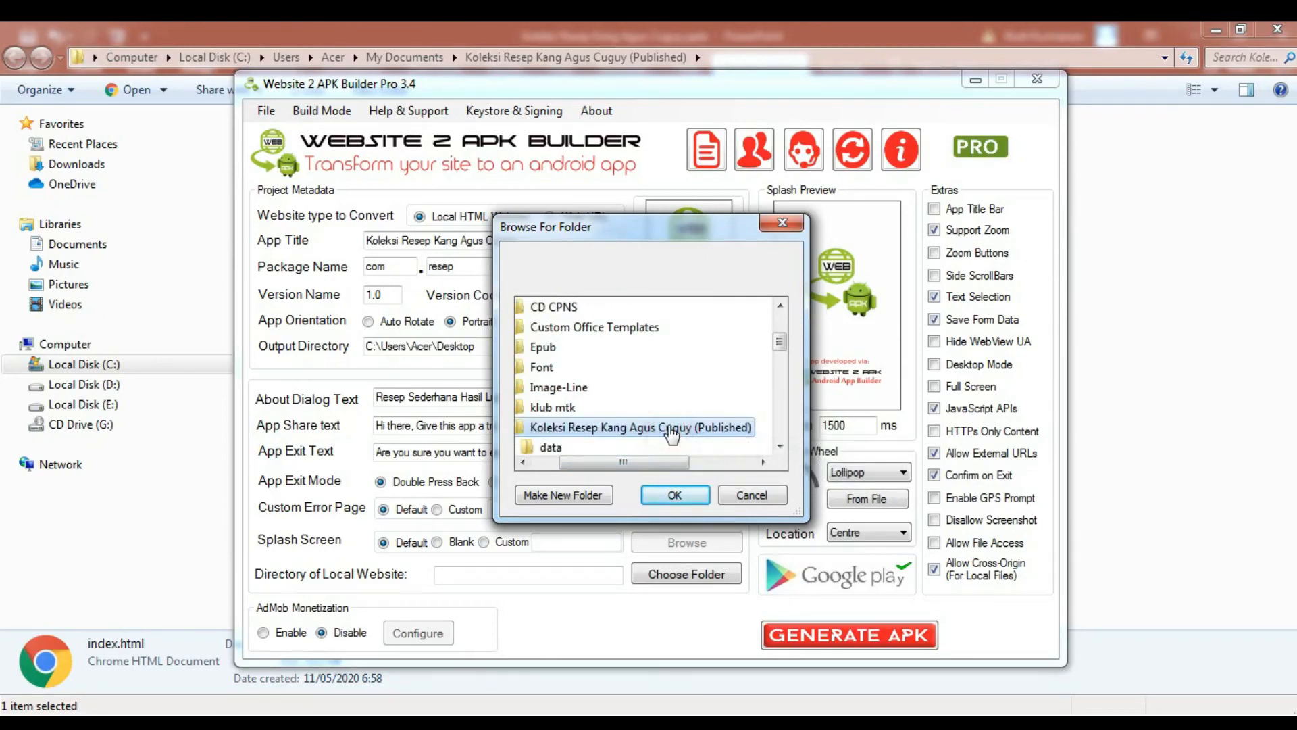
{"action": "left_click", "coordinate": [667, 495]}
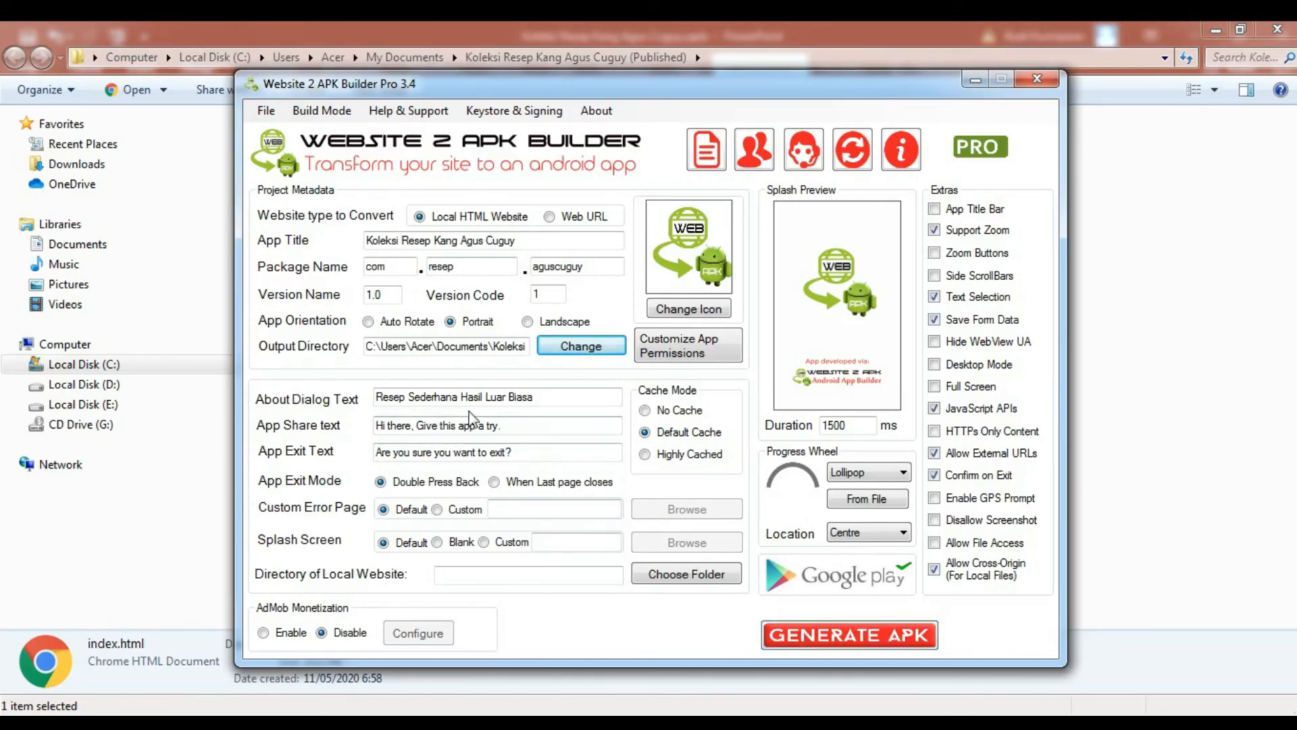
Set the app share text to "Yuk dicoba" and the app exit text to "Yakin ingin keluar?"
{"action": "left_click_drag", "start_coordinate": [508, 424], "coordinate": [310, 430]}
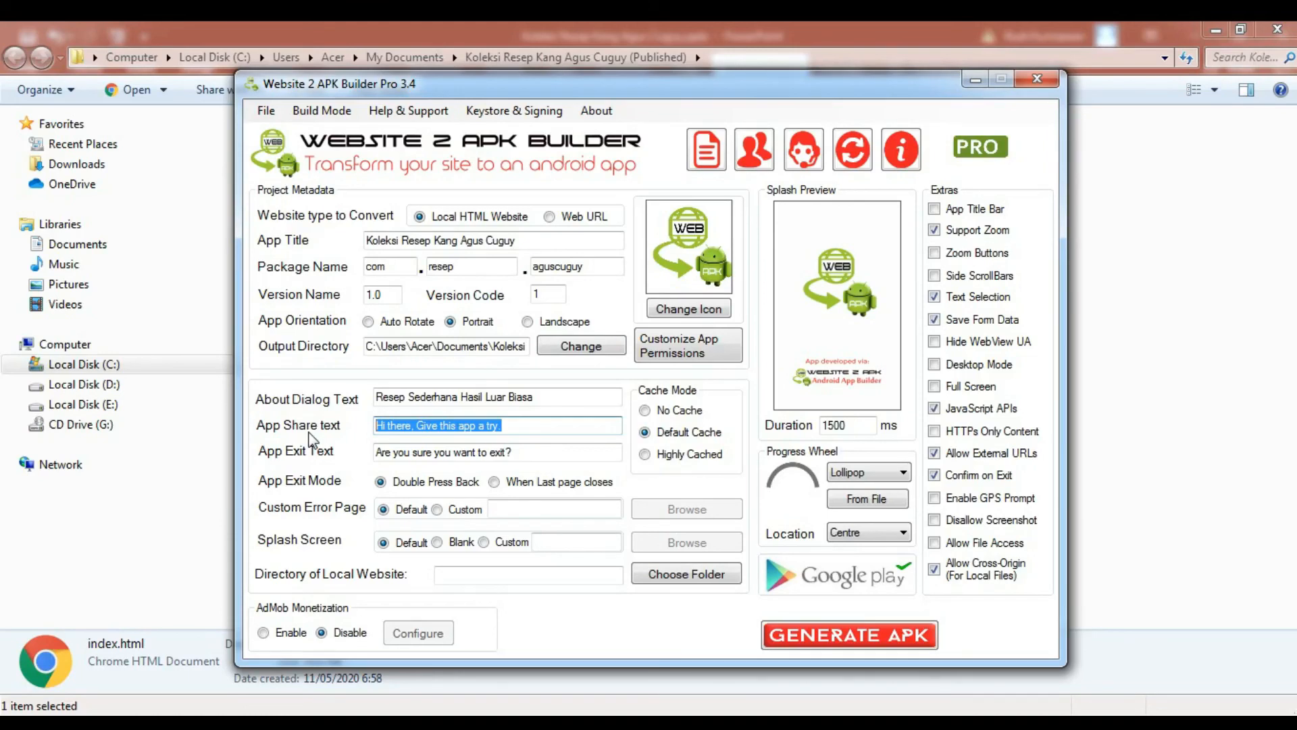
{"action": "type", "text": "Yuk dicoba"}
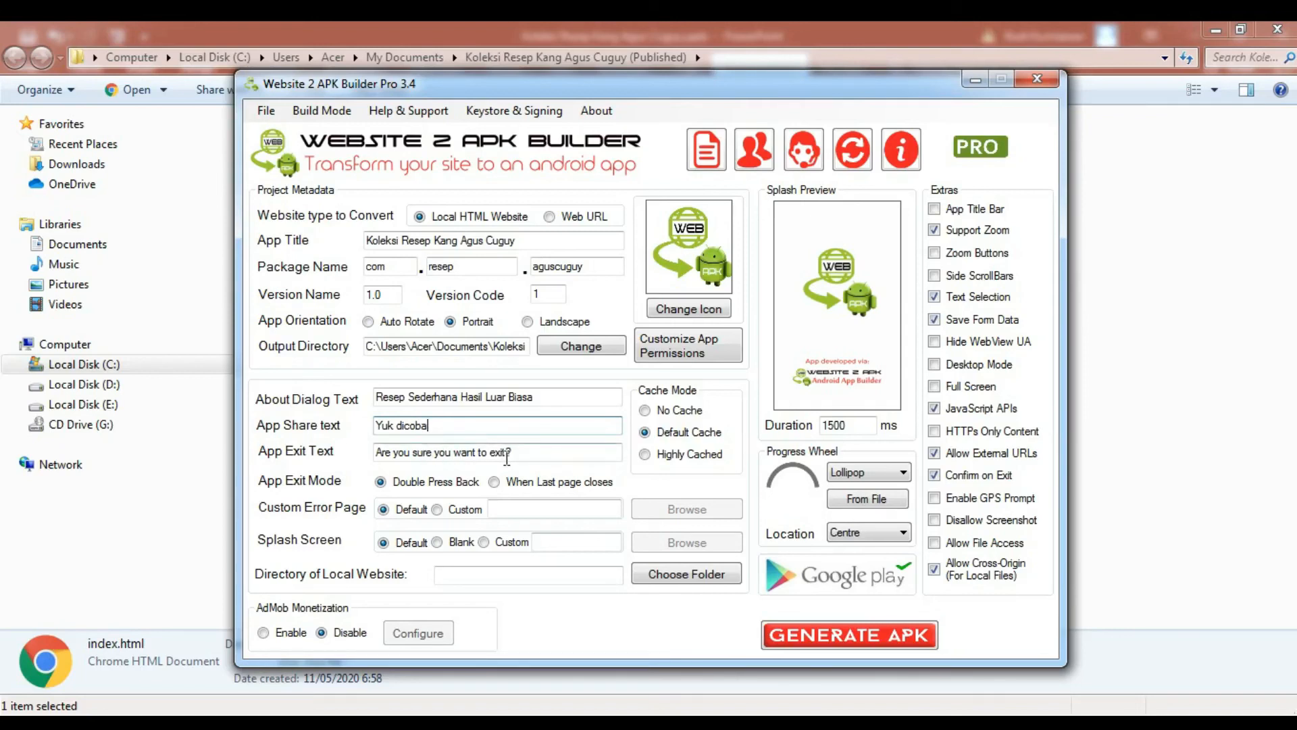
{"action": "left_click_drag", "start_coordinate": [510, 453], "coordinate": [329, 449]}
{"action": "type", "text": "Yak"}
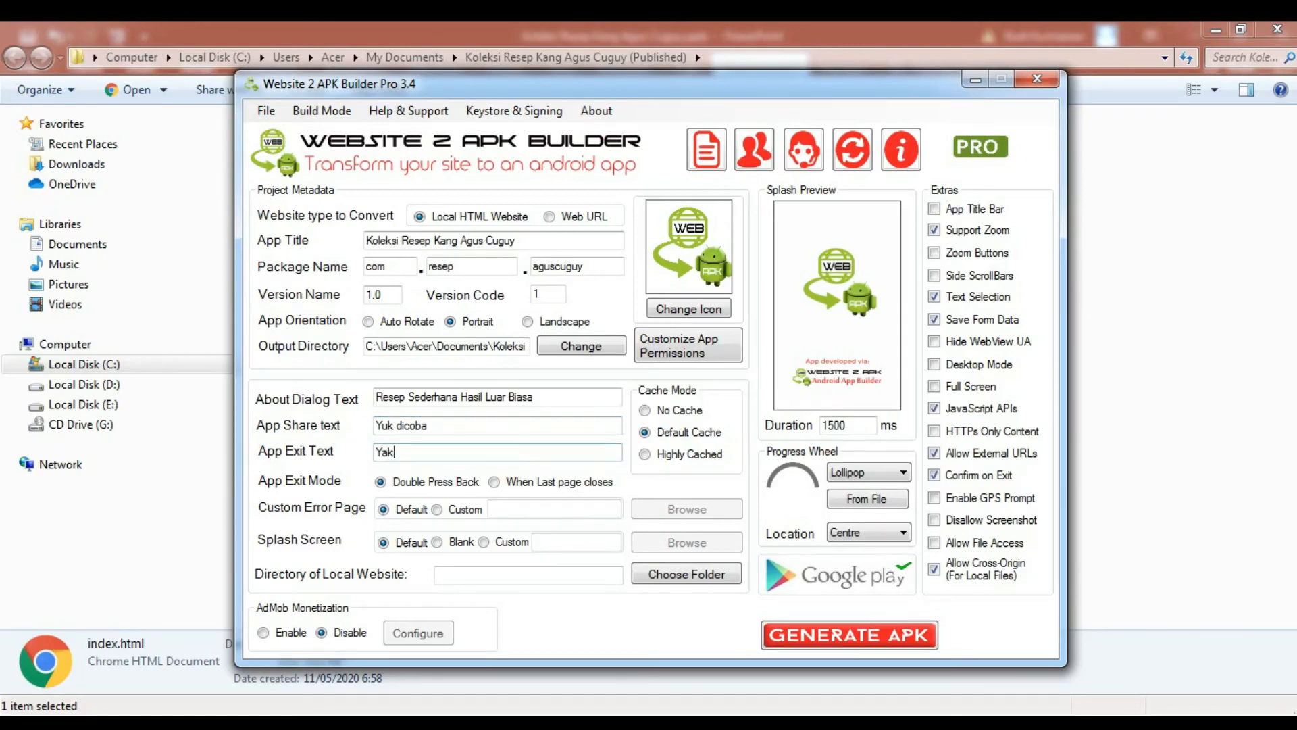
{"action": "type", "text": "in ingin keluar?"}
Configure the app with a Blank splash screen, No Cache mode and the progress wheel set to Disable
{"action": "left_click", "coordinate": [484, 542]}
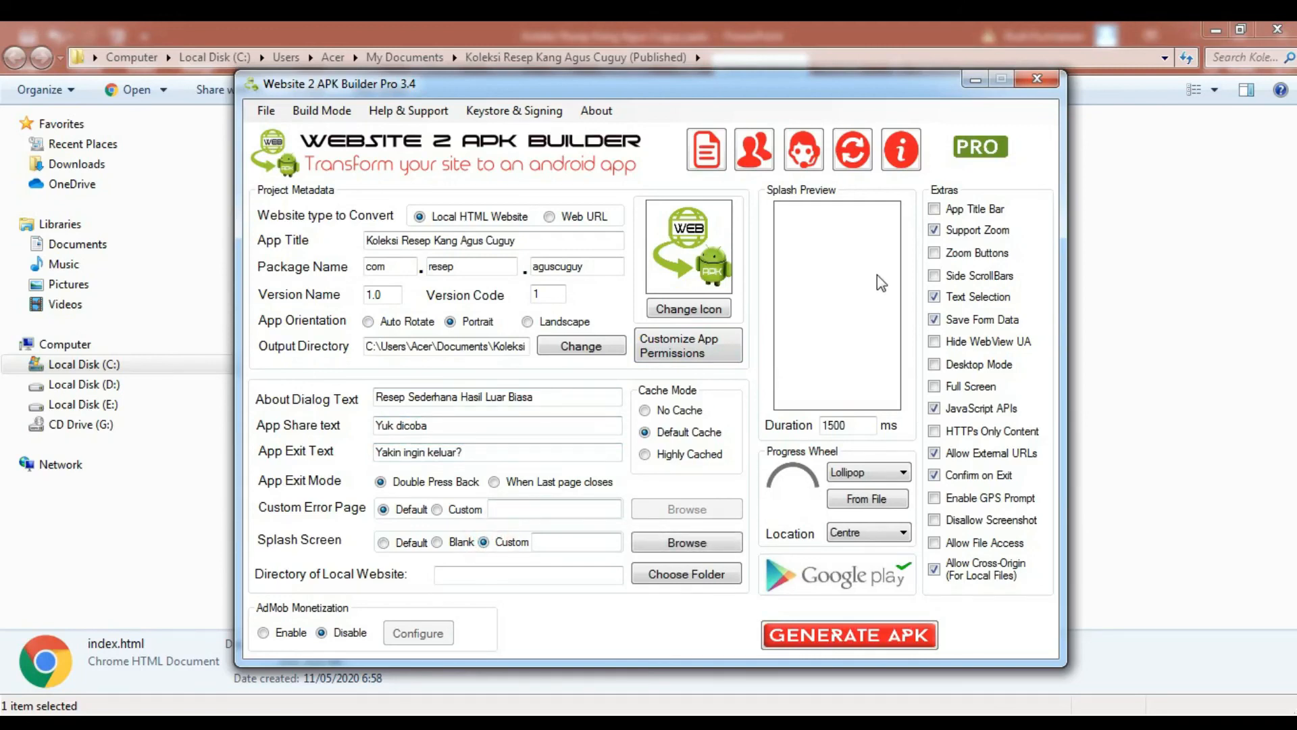
{"action": "left_click", "coordinate": [437, 542]}
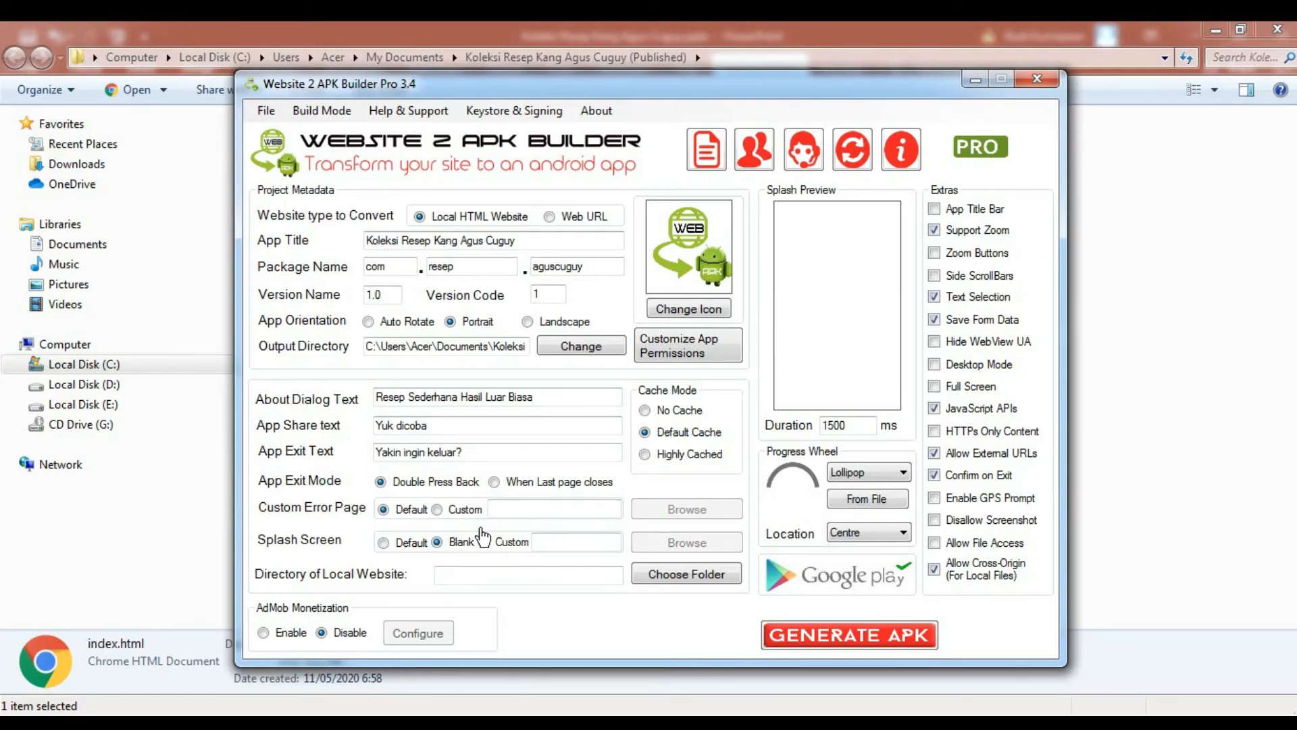
{"action": "left_click", "coordinate": [645, 411]}
{"action": "left_click", "coordinate": [837, 477]}
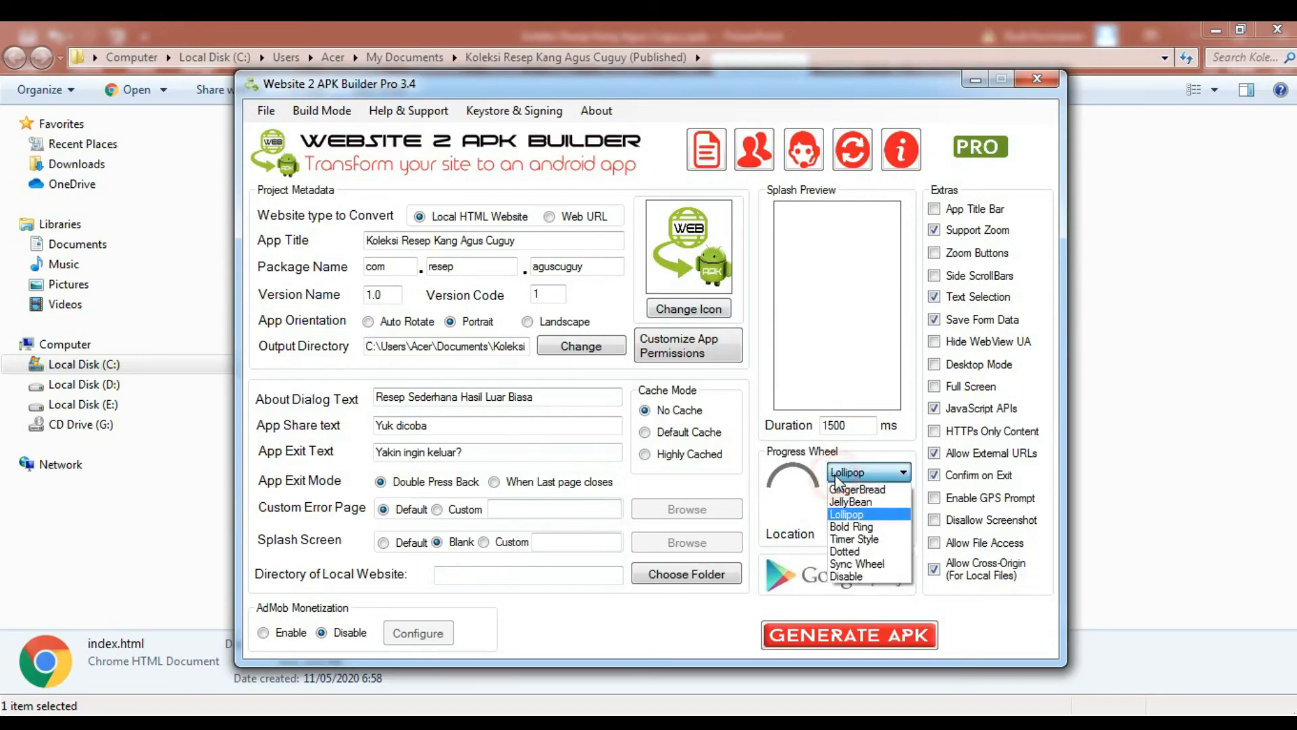
{"action": "left_click", "coordinate": [839, 576]}
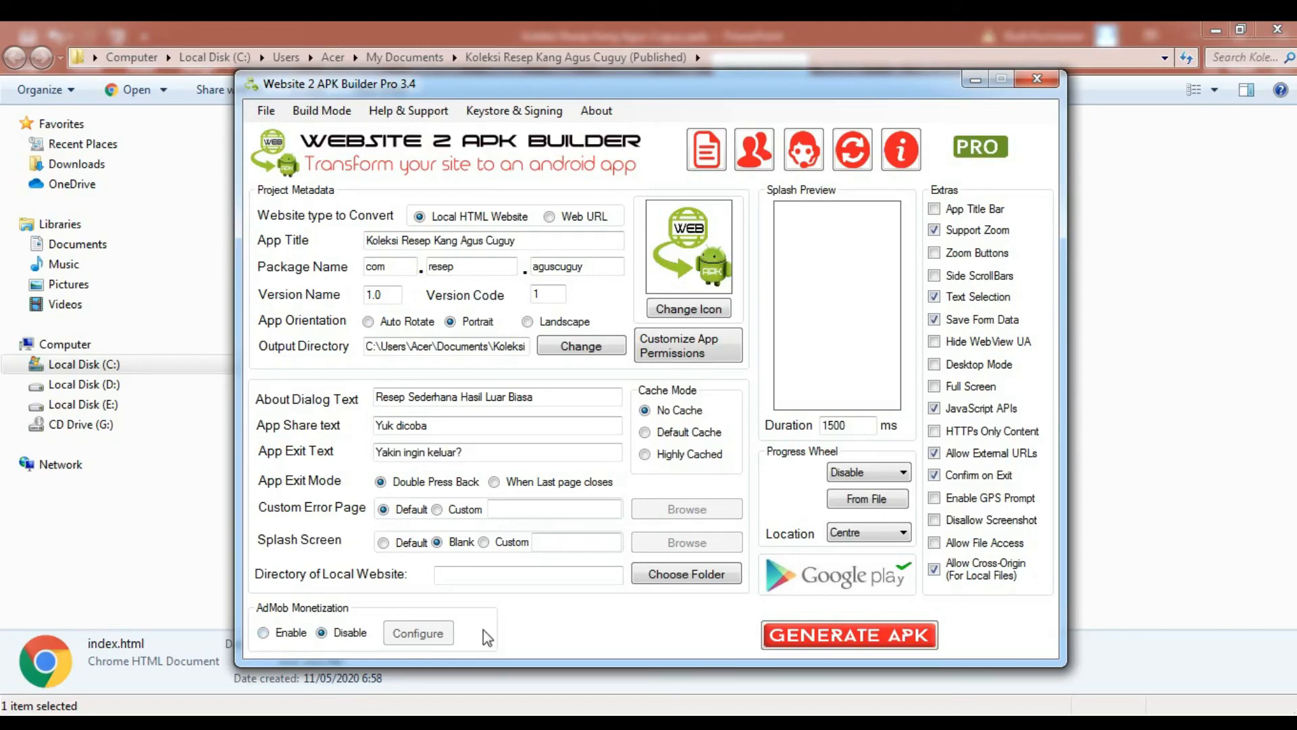
Set the directory of the local website to the Koleksi Resep Kang Agus Cuguy (Published) folder in My Documents
{"action": "left_click", "coordinate": [797, 640]}
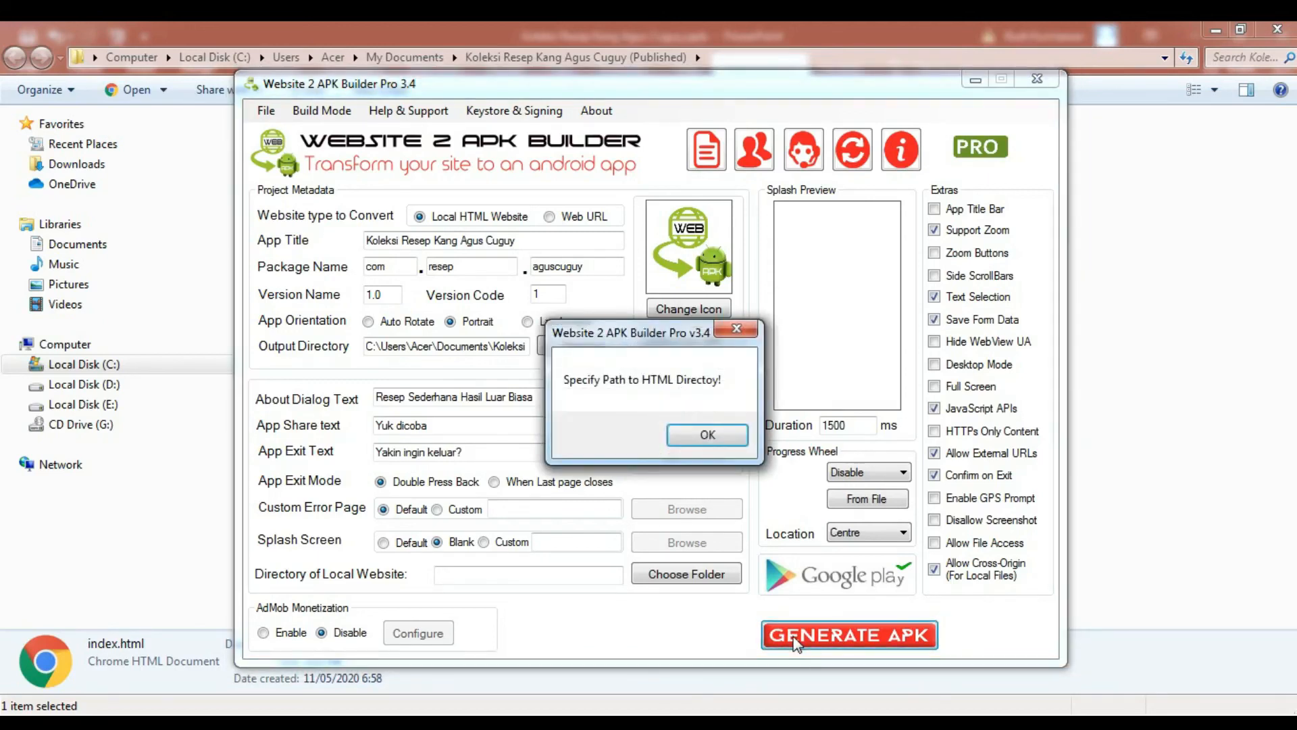
{"action": "left_click", "coordinate": [705, 436]}
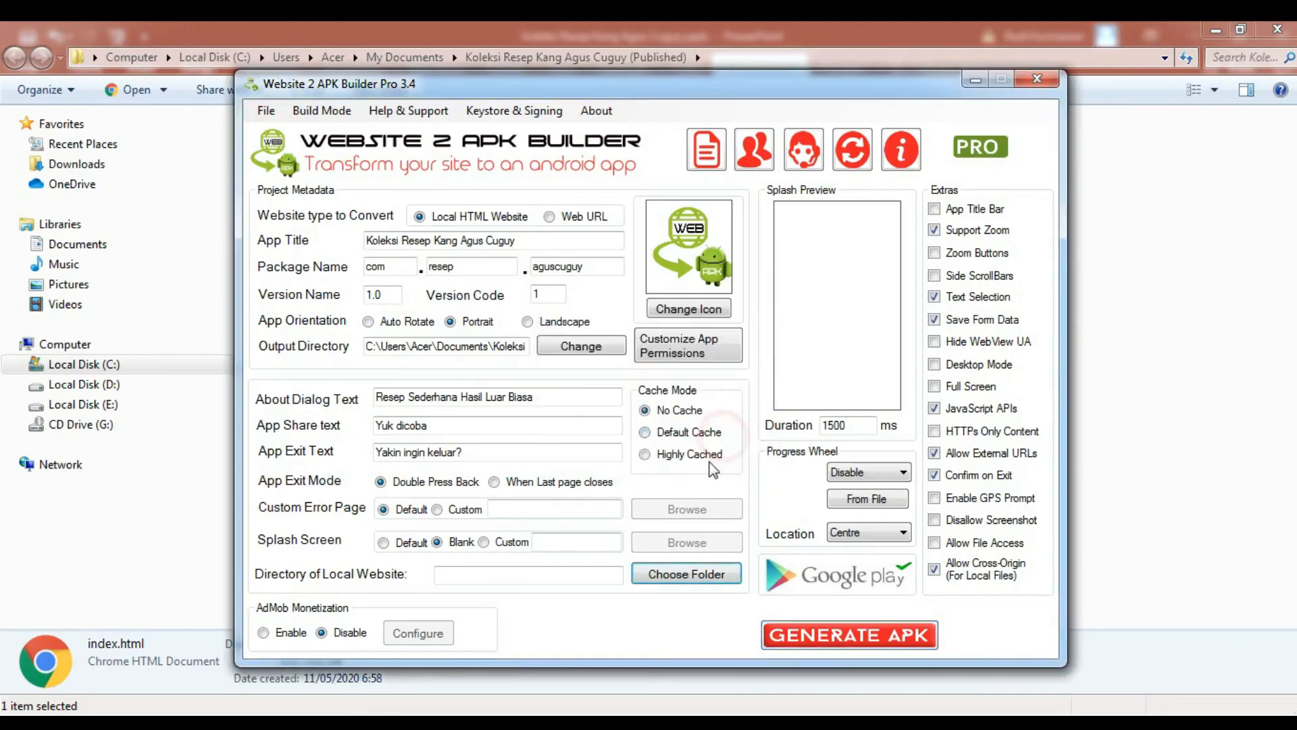
{"action": "left_click", "coordinate": [670, 575]}
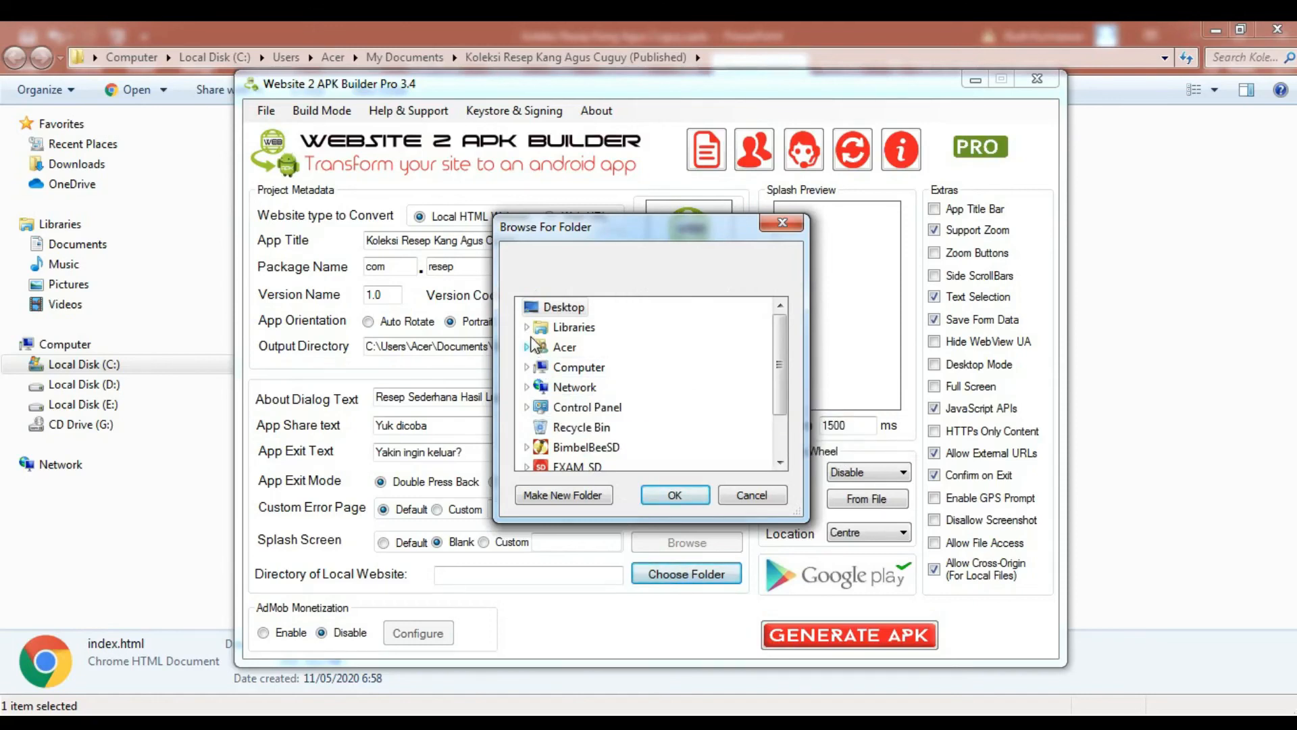
{"action": "left_click", "coordinate": [526, 327]}
{"action": "left_click", "coordinate": [536, 346]}
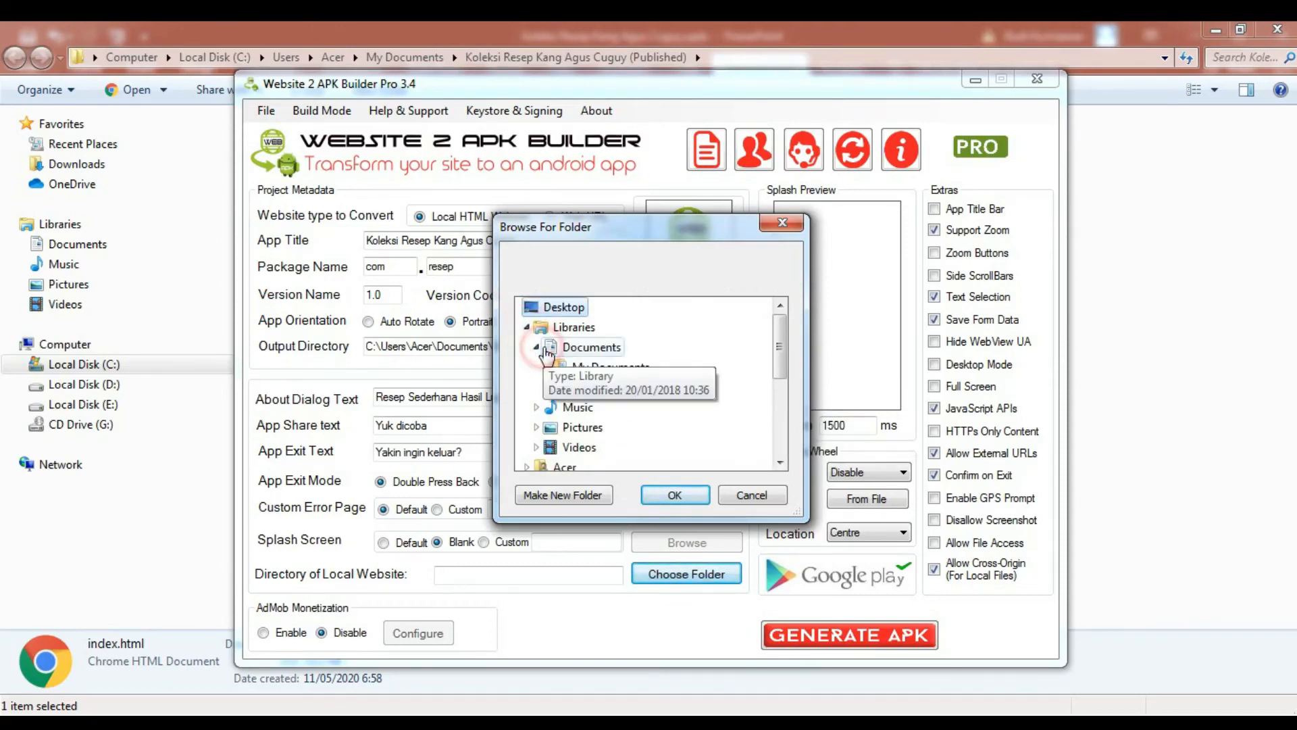
{"action": "double_click", "coordinate": [598, 367]}
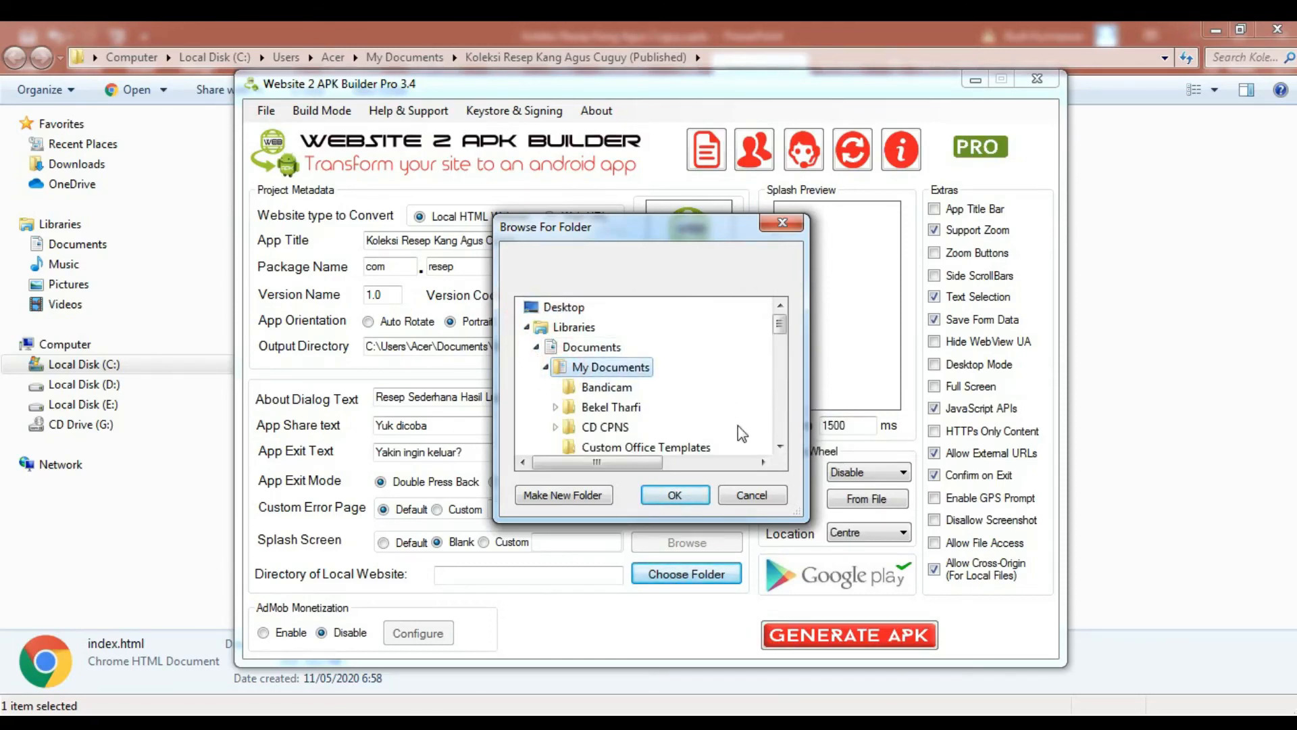
{"action": "left_click", "coordinate": [780, 446]}
{"action": "left_click", "coordinate": [780, 446]}
{"action": "left_click", "coordinate": [780, 445]}
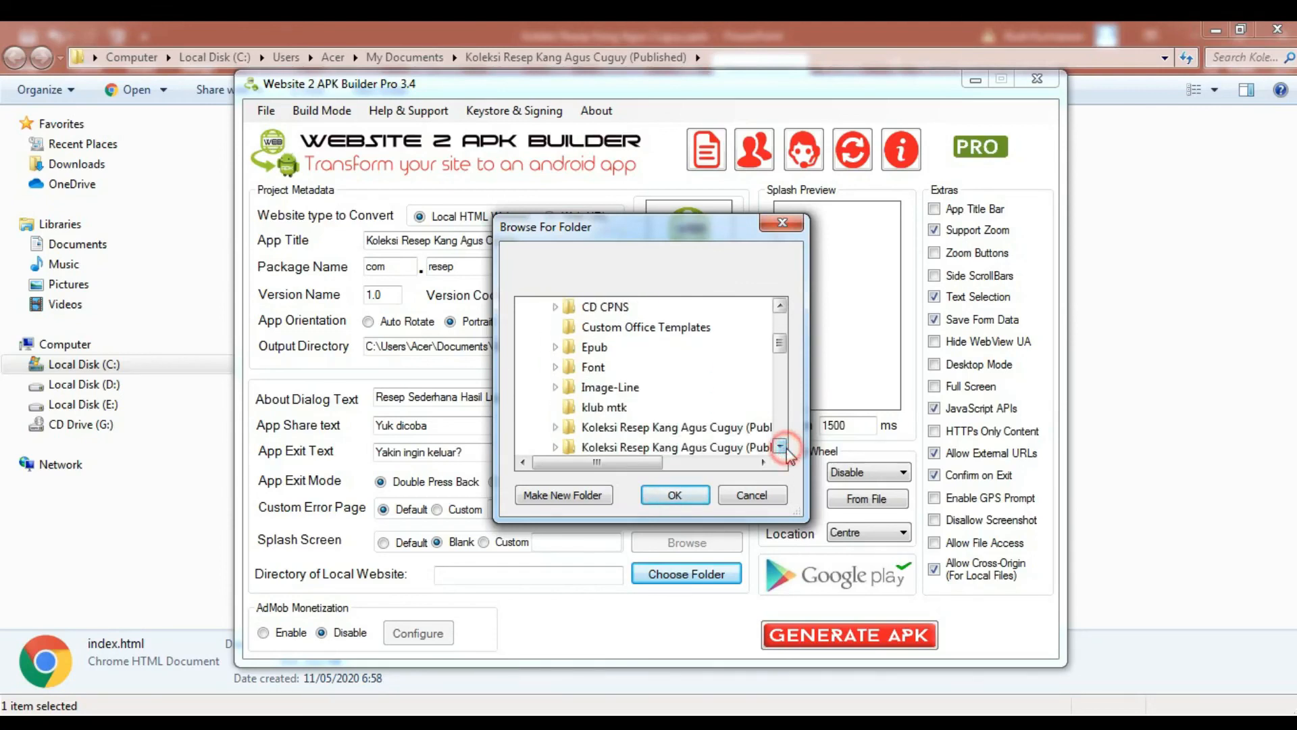
{"action": "double_click", "coordinate": [709, 427]}
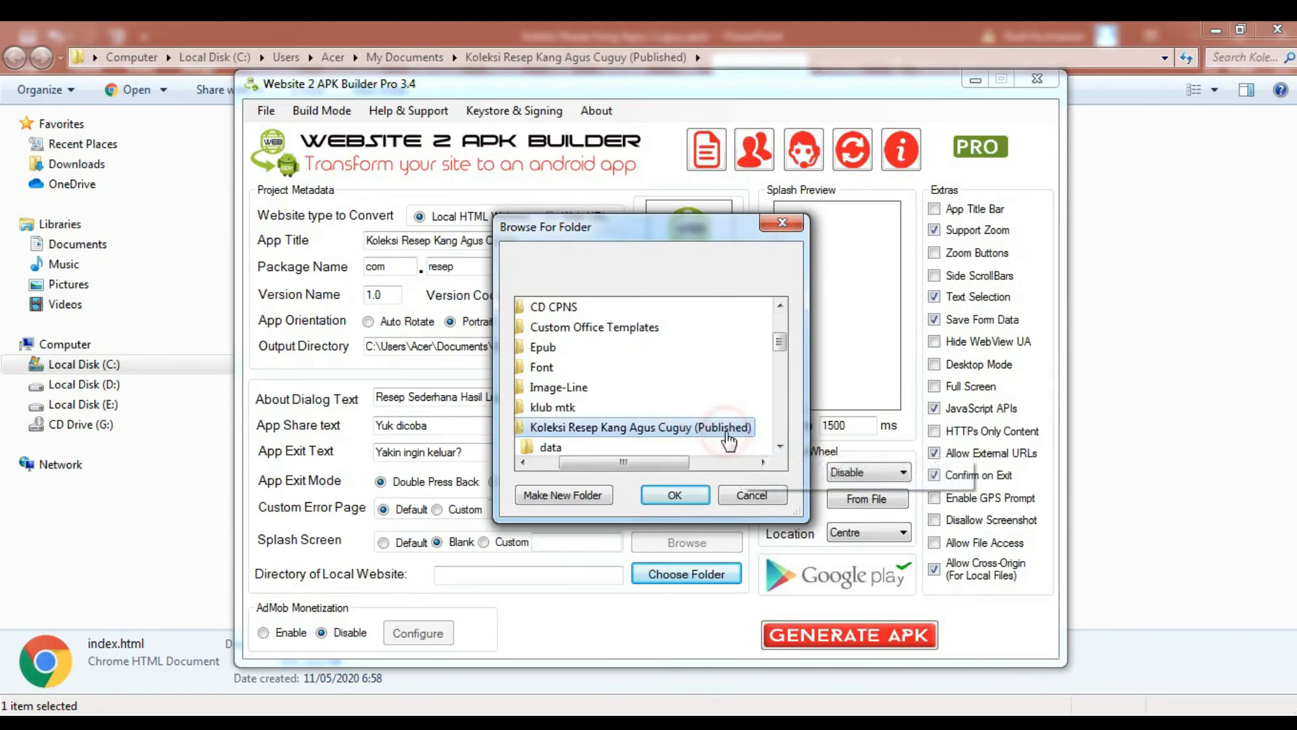
{"action": "left_click", "coordinate": [671, 500]}
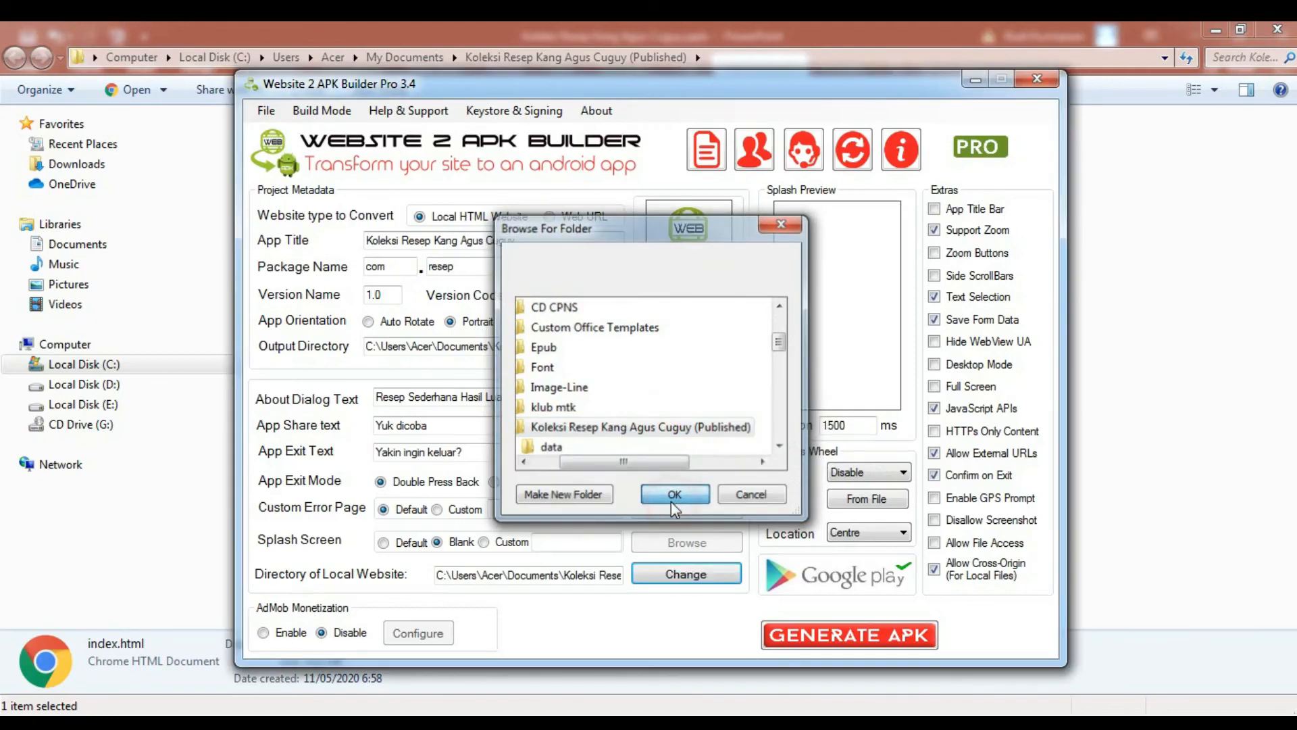
Generate the APK from the configured project and close Website 2 APK Builder Pro
{"action": "left_click", "coordinate": [794, 643]}
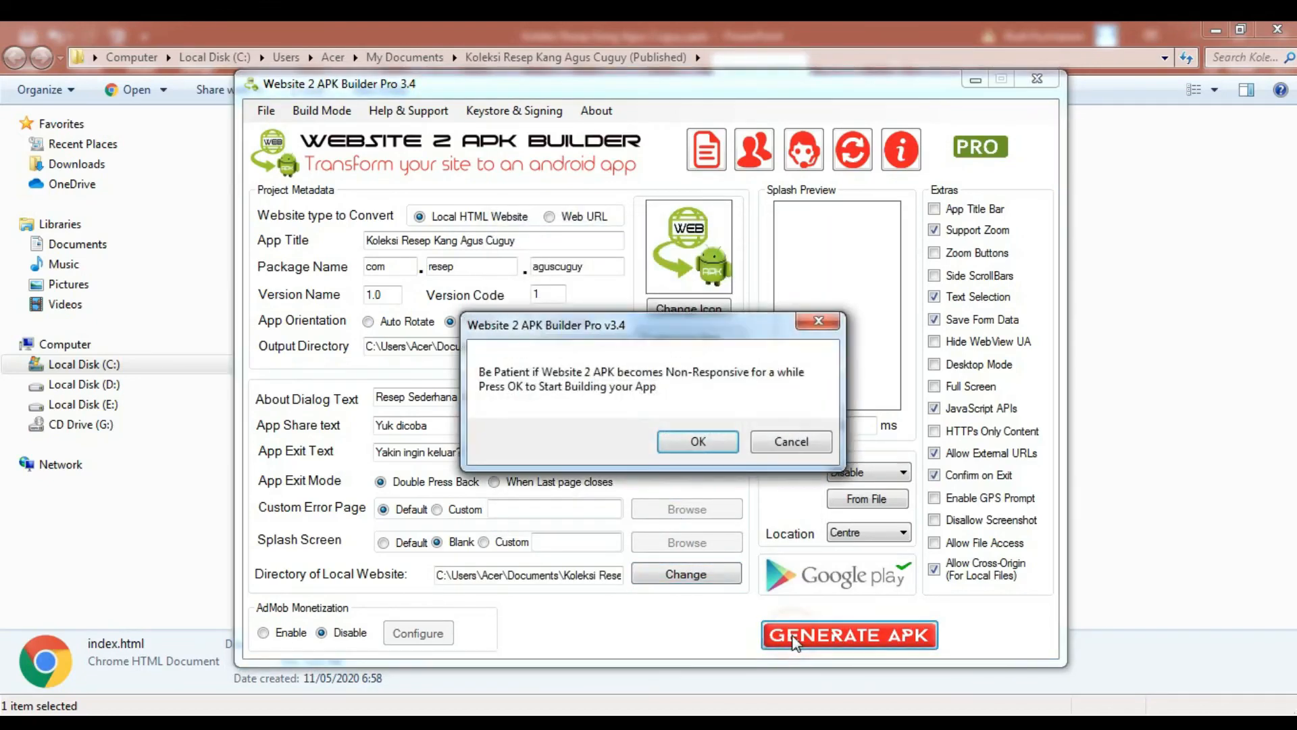
{"action": "left_click", "coordinate": [694, 448]}
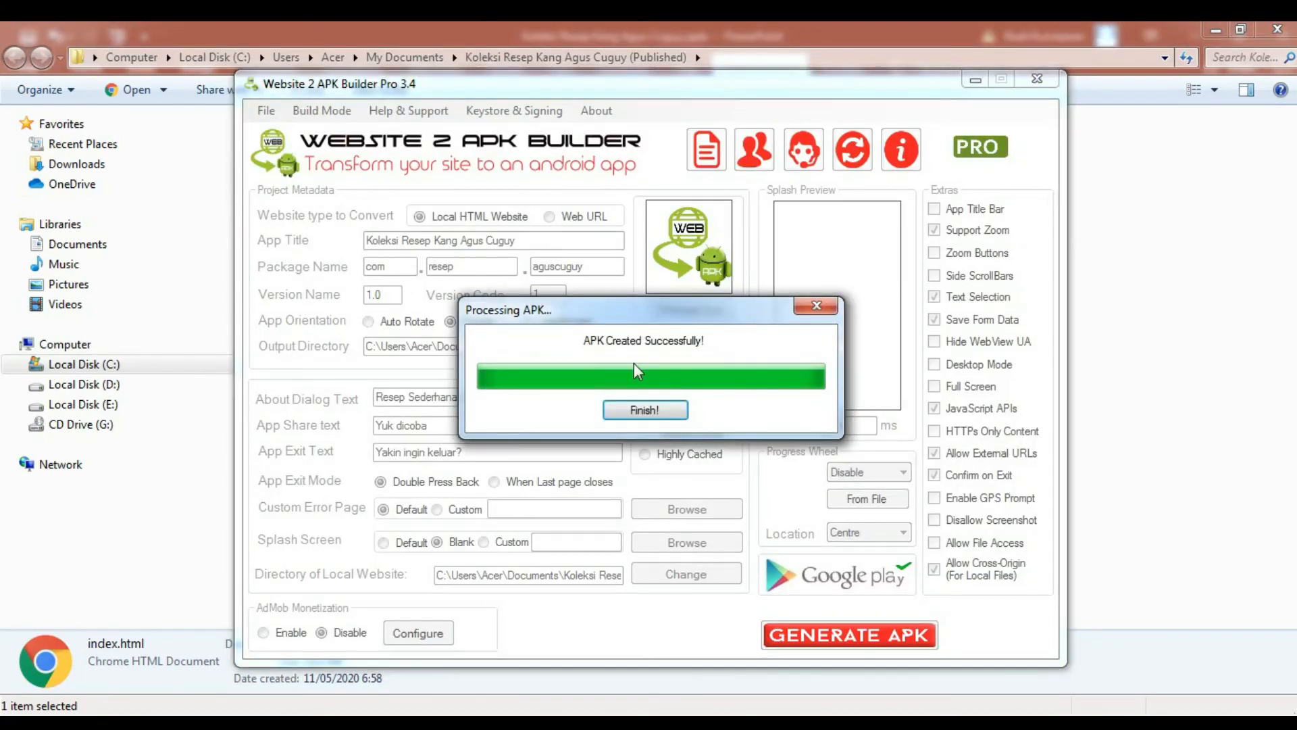
{"action": "left_click", "coordinate": [636, 408]}
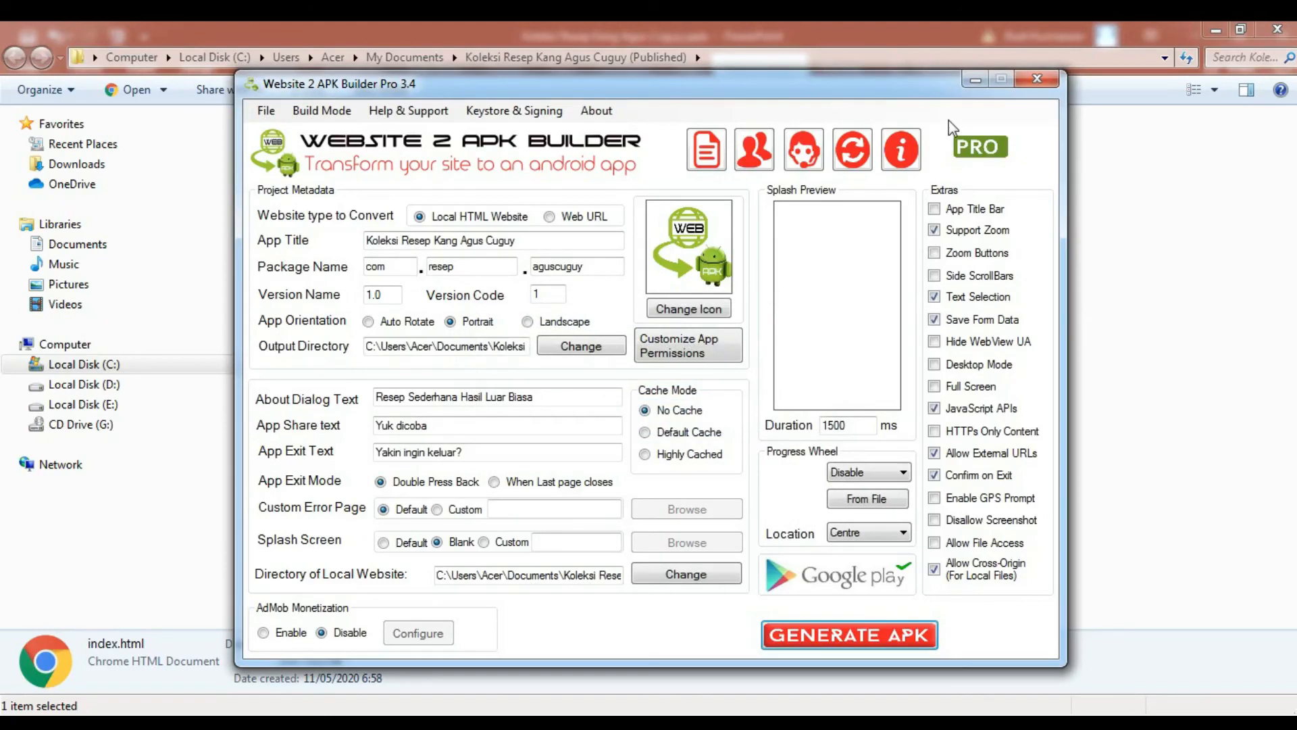
{"action": "left_click", "coordinate": [1032, 87]}
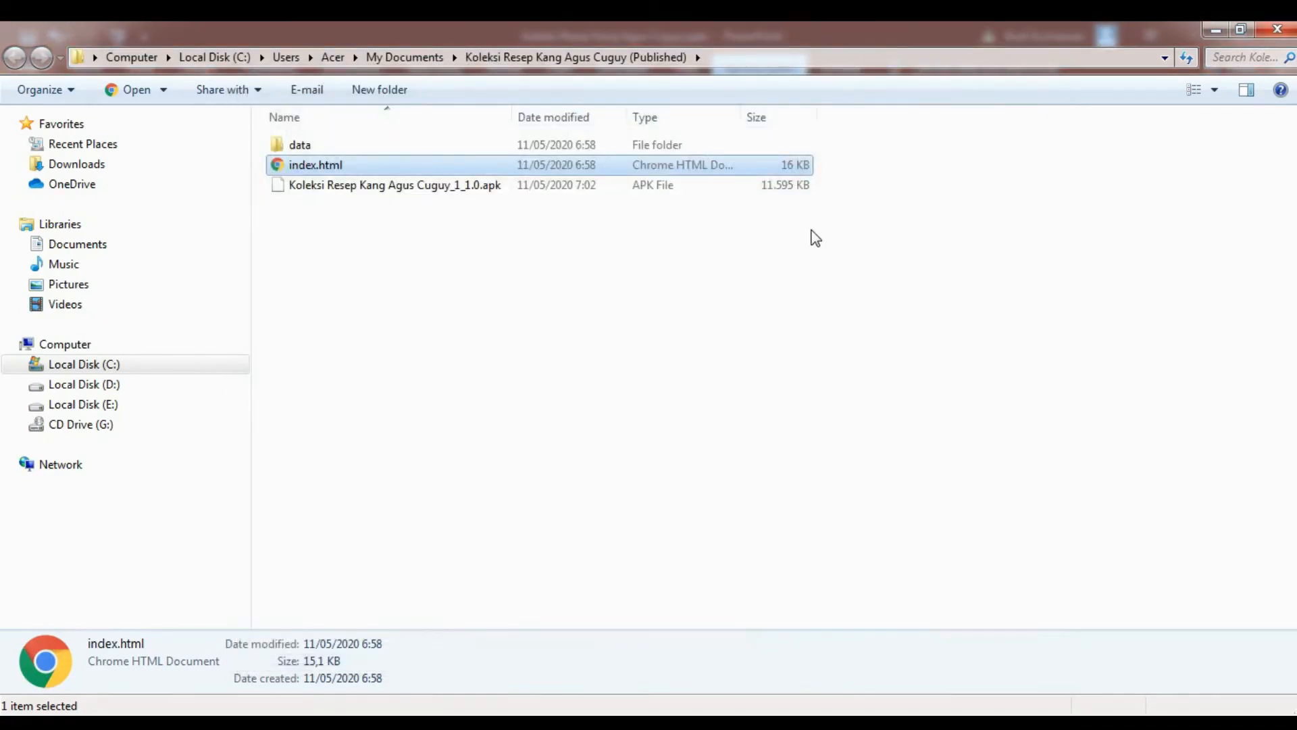
Check the combined size of the data folder and index.html in their properties, to compare with the generated APK file
{"action": "left_click", "coordinate": [532, 297]}
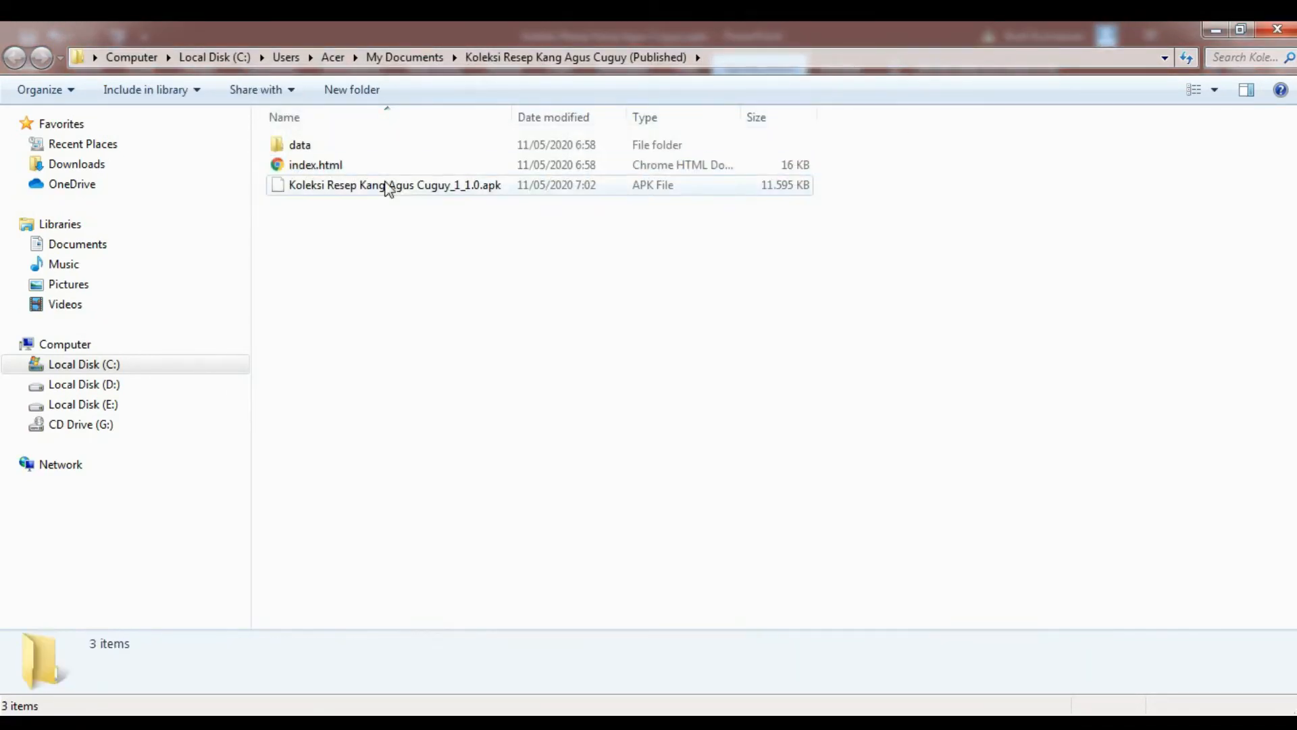
{"action": "left_click", "coordinate": [367, 152]}
{"action": "key", "text": "shift+Down"}
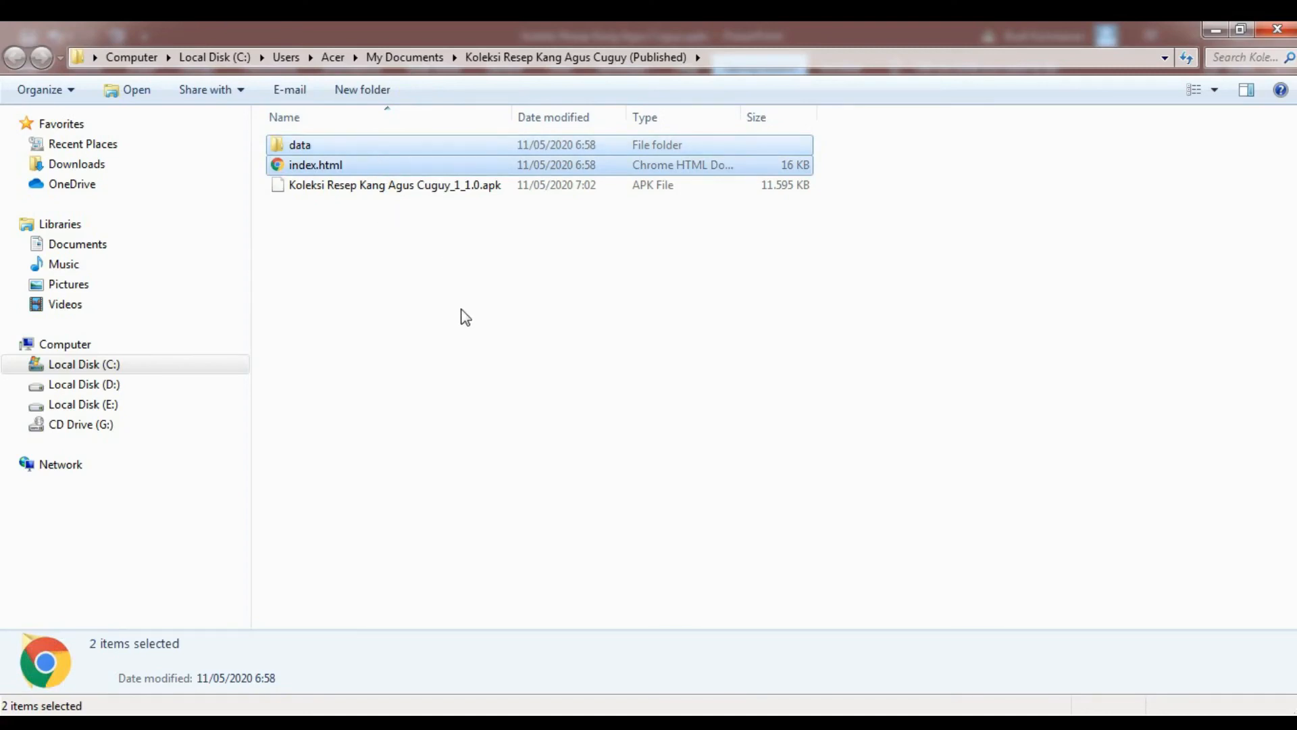
{"action": "right_click", "coordinate": [457, 166]}
{"action": "left_click", "coordinate": [530, 501]}
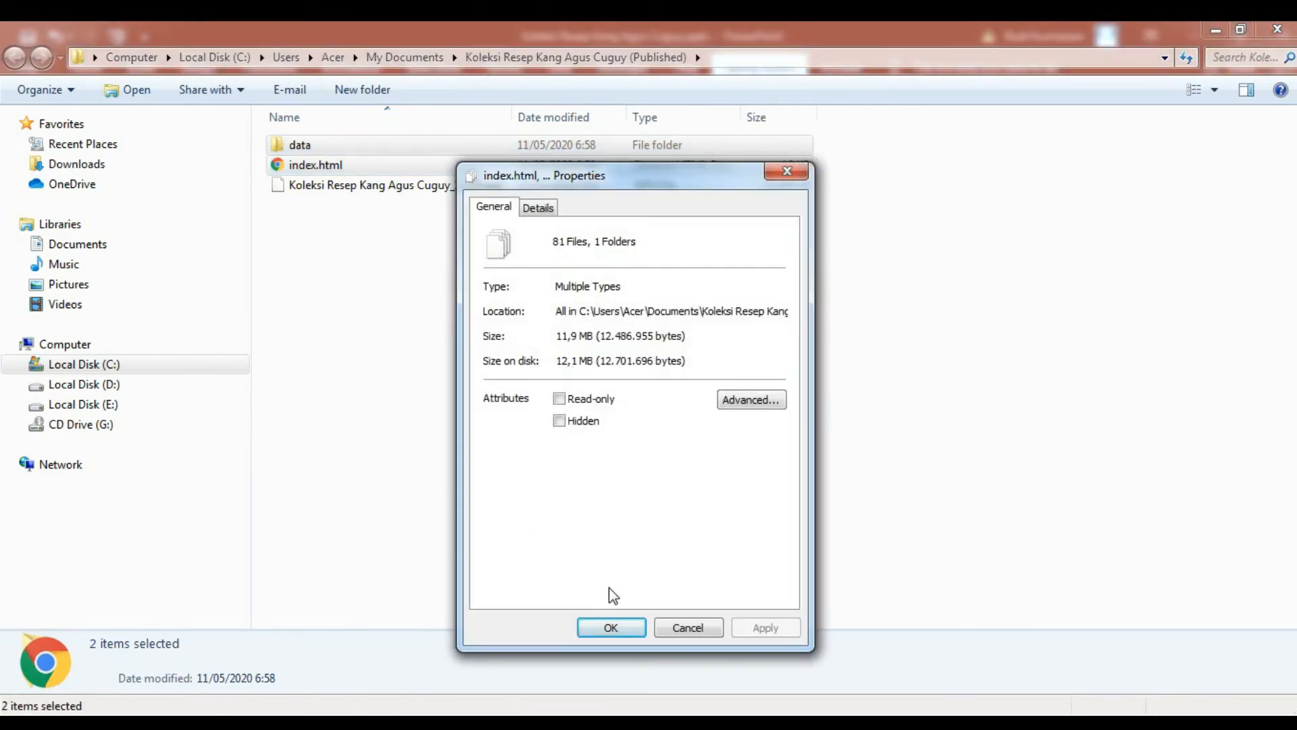
{"action": "left_click", "coordinate": [611, 627]}
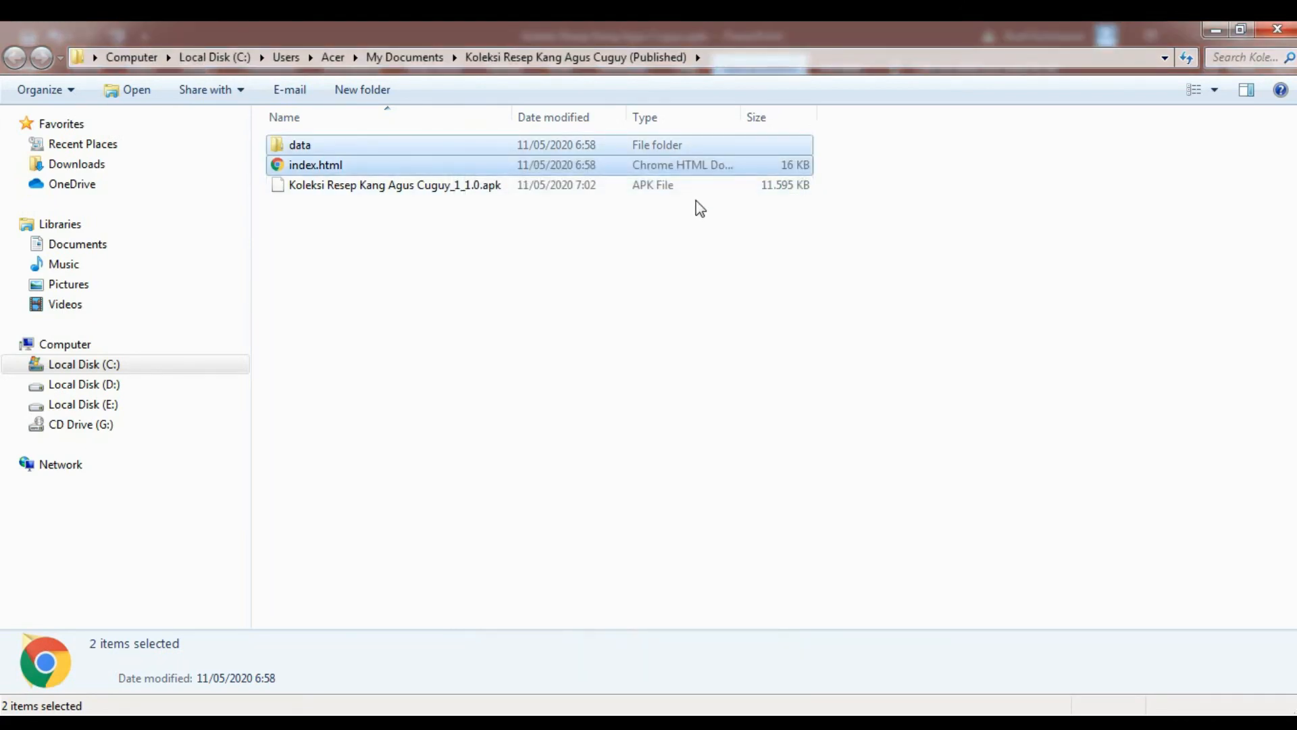
{"action": "left_click", "coordinate": [430, 247]}
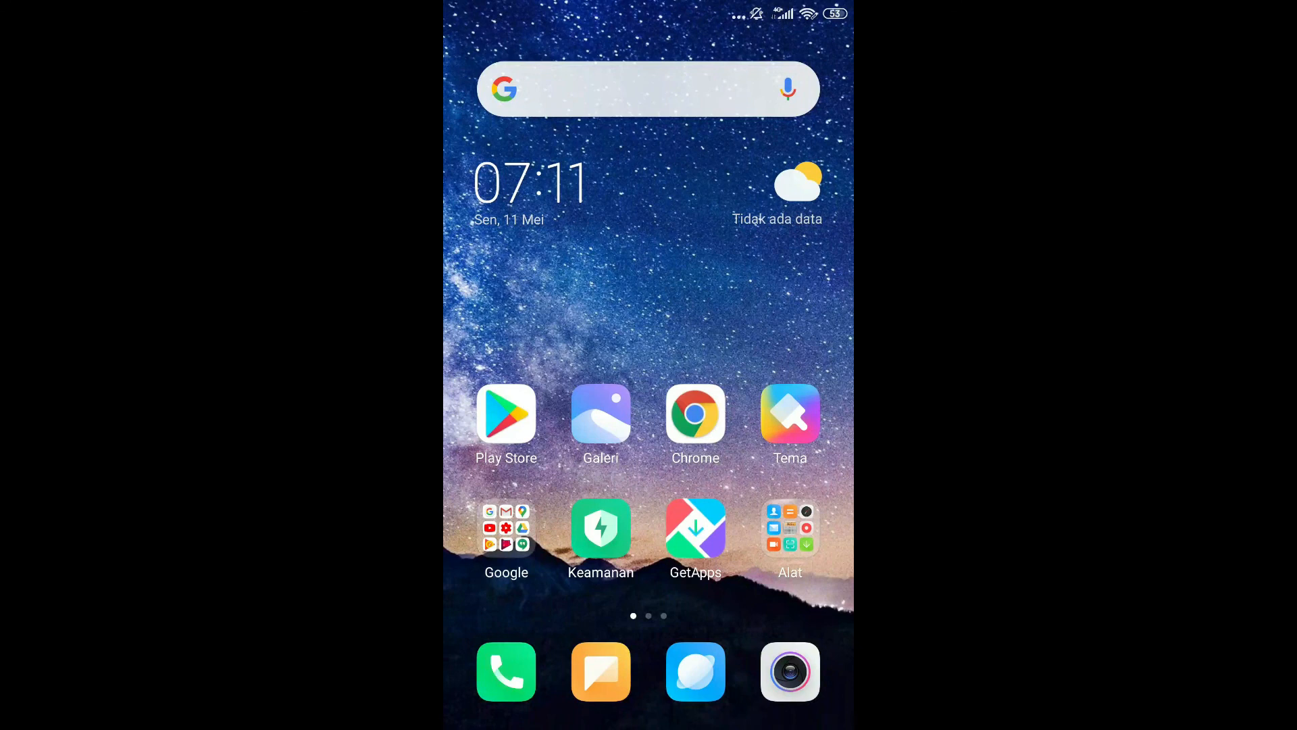
On the Android phone, open the documents folder of the internal storage in File Manager and dismiss the favourites notice
{"action": "left_click", "coordinate": [790, 528]}
{"action": "left_click_drag", "start_coordinate": [790, 528], "coordinate": [541, 528]}
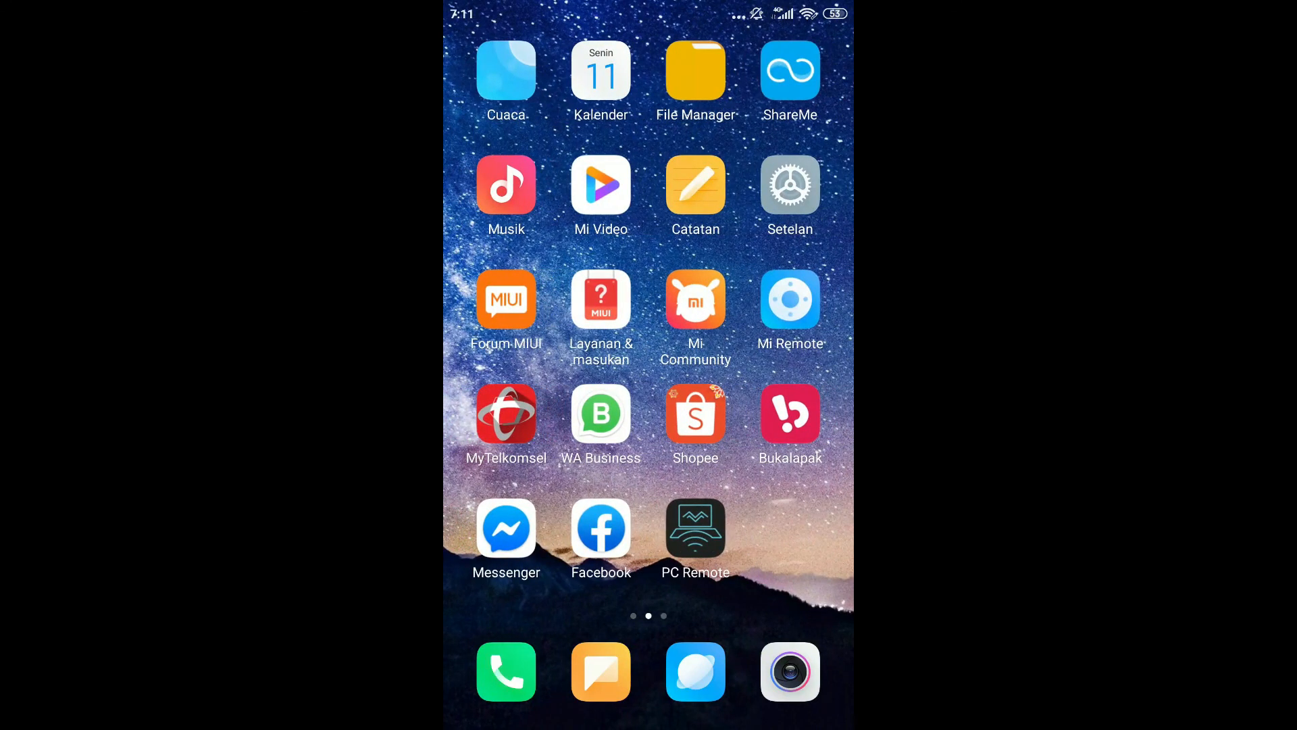
{"action": "left_click", "coordinate": [695, 70]}
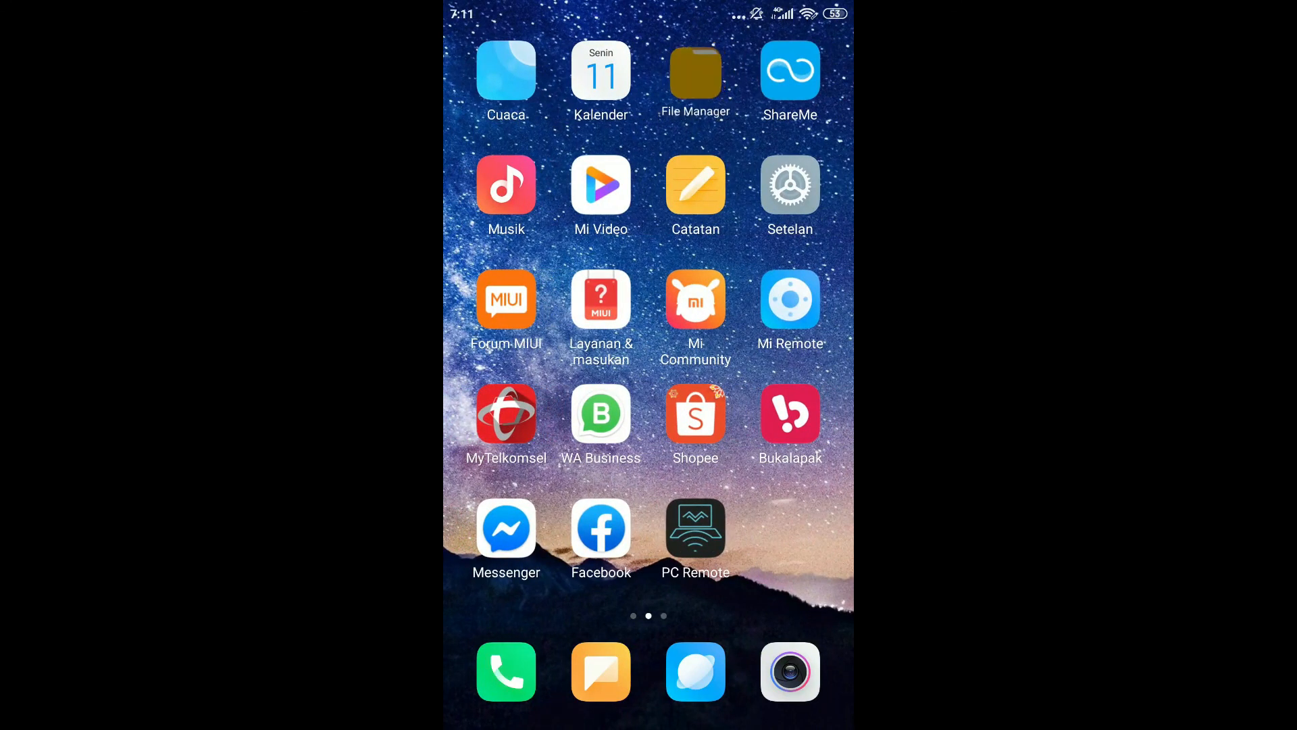
{"action": "key", "text": "Escape"}
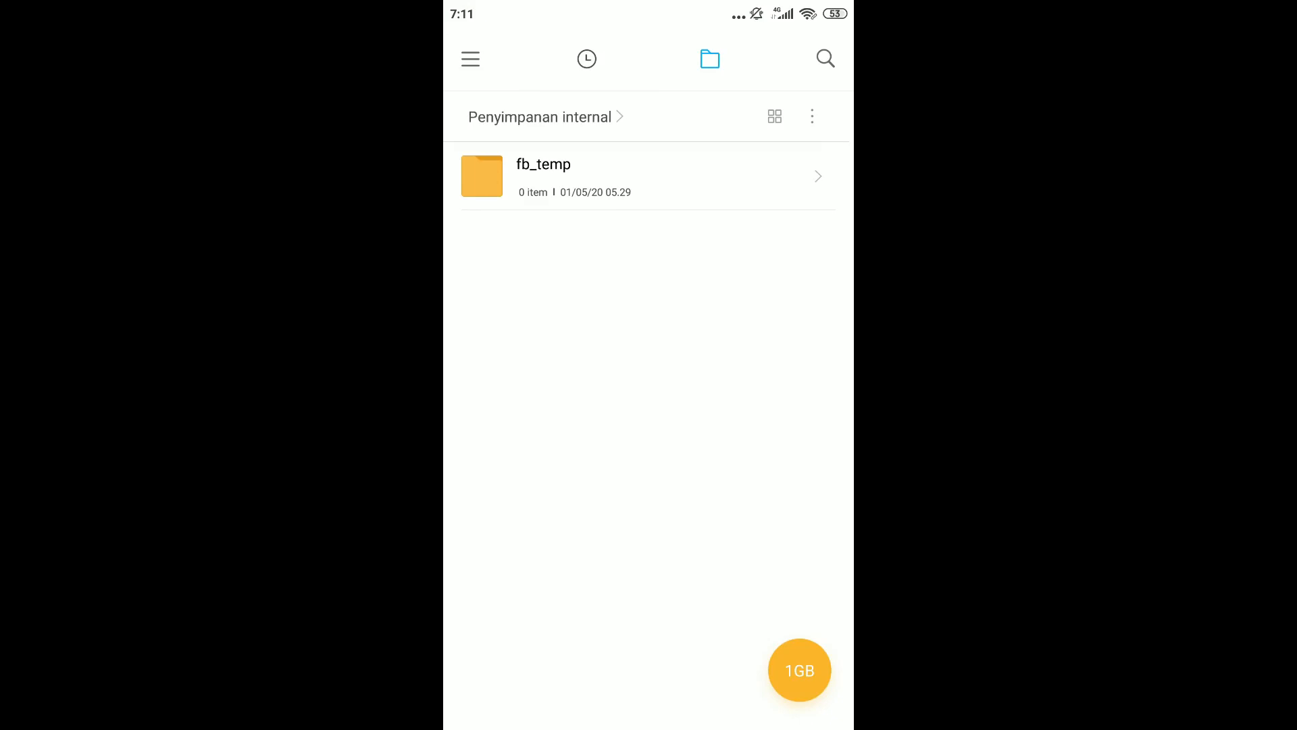
{"action": "left_click", "coordinate": [648, 541]}
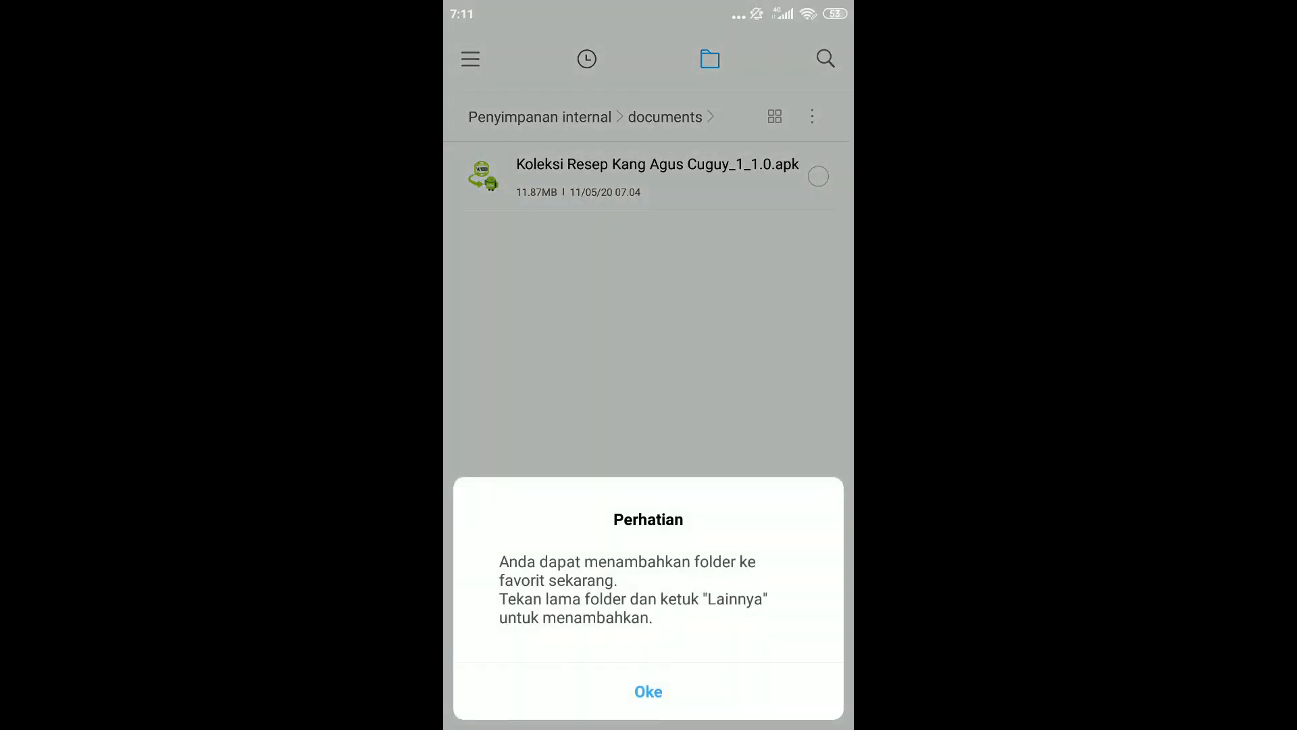
{"action": "left_click", "coordinate": [648, 691]}
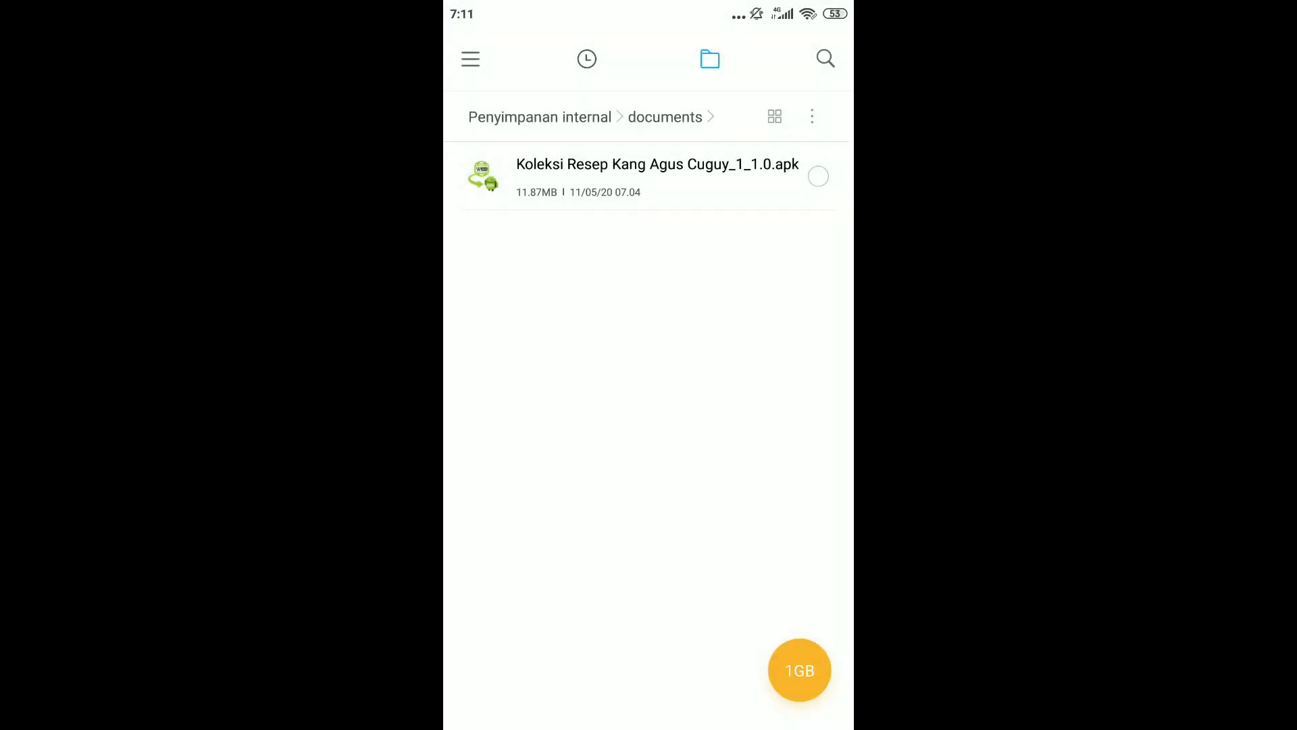
Install Koleksi Resep Kang Agus Cuguy_1_1.0.apk on the phone
{"action": "left_click", "coordinate": [648, 176]}
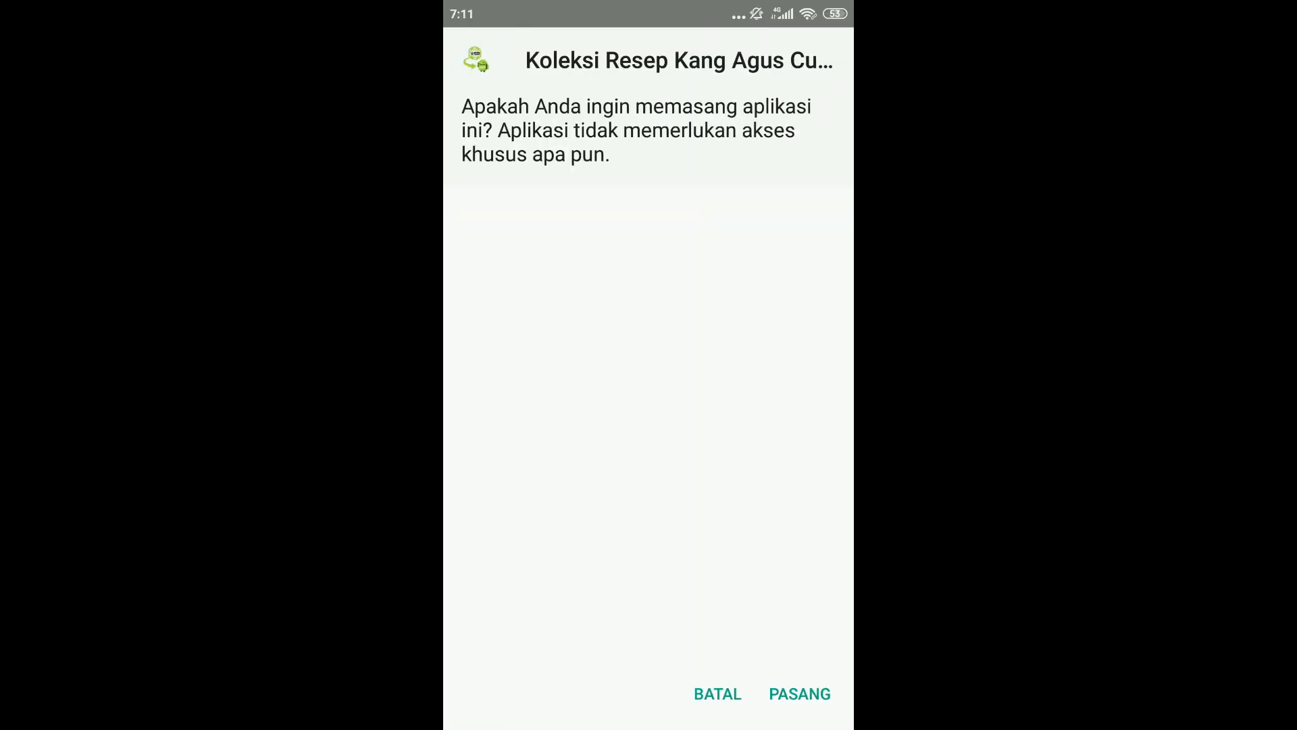
{"action": "left_click", "coordinate": [800, 694]}
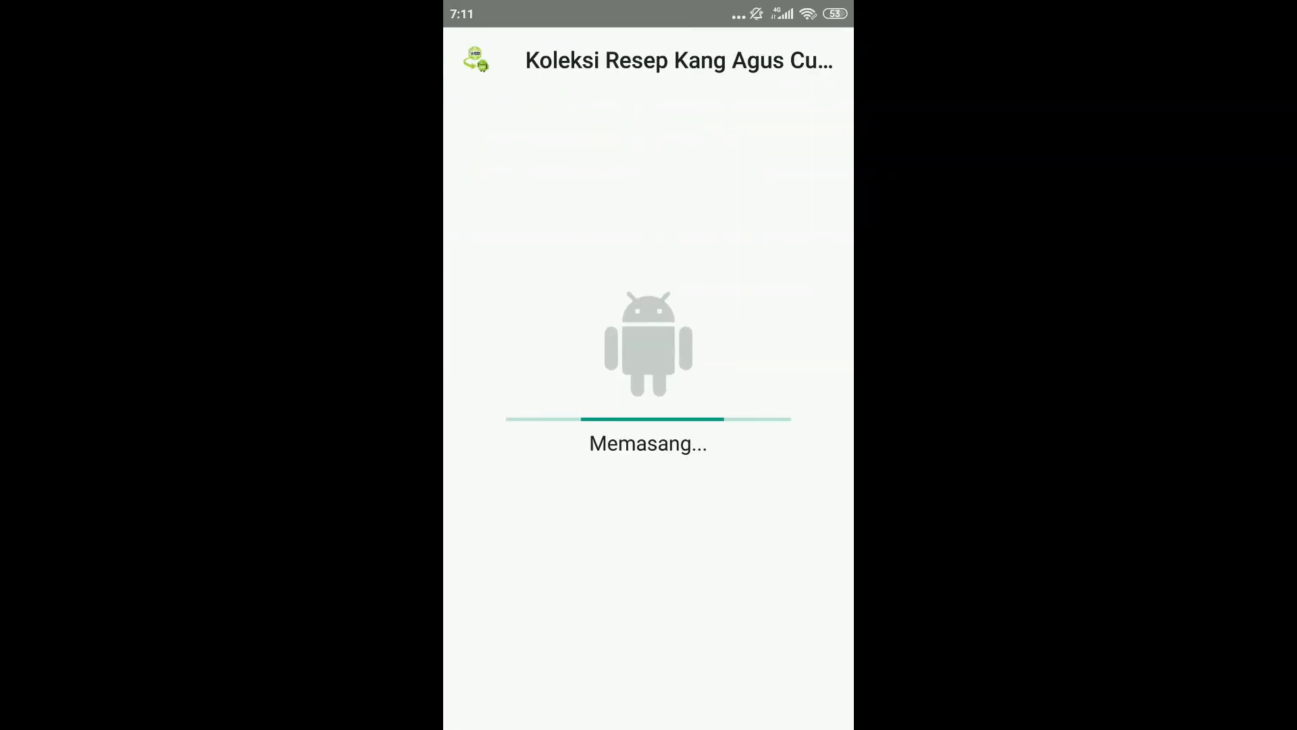
{"action": "left_click", "coordinate": [807, 692]}
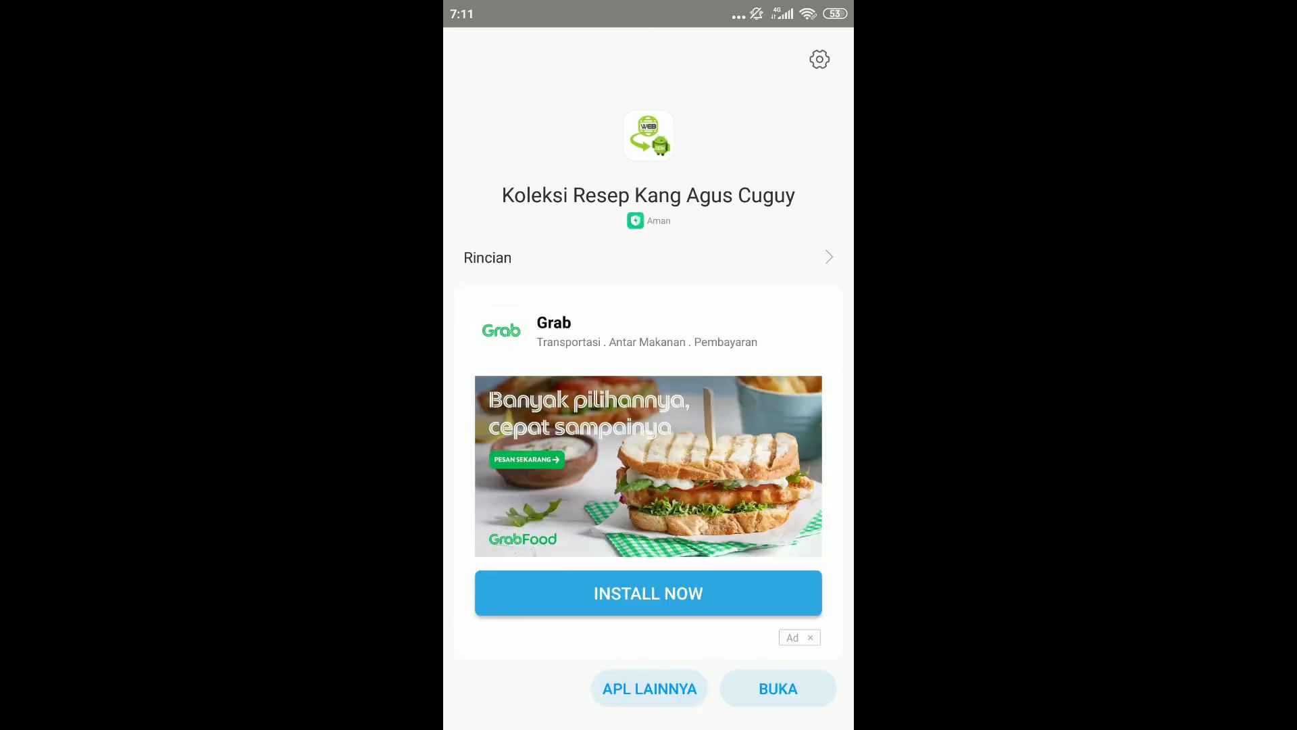
Launch the newly installed recipe app and allow its access to files, location and the camera
{"action": "left_click", "coordinate": [779, 688]}
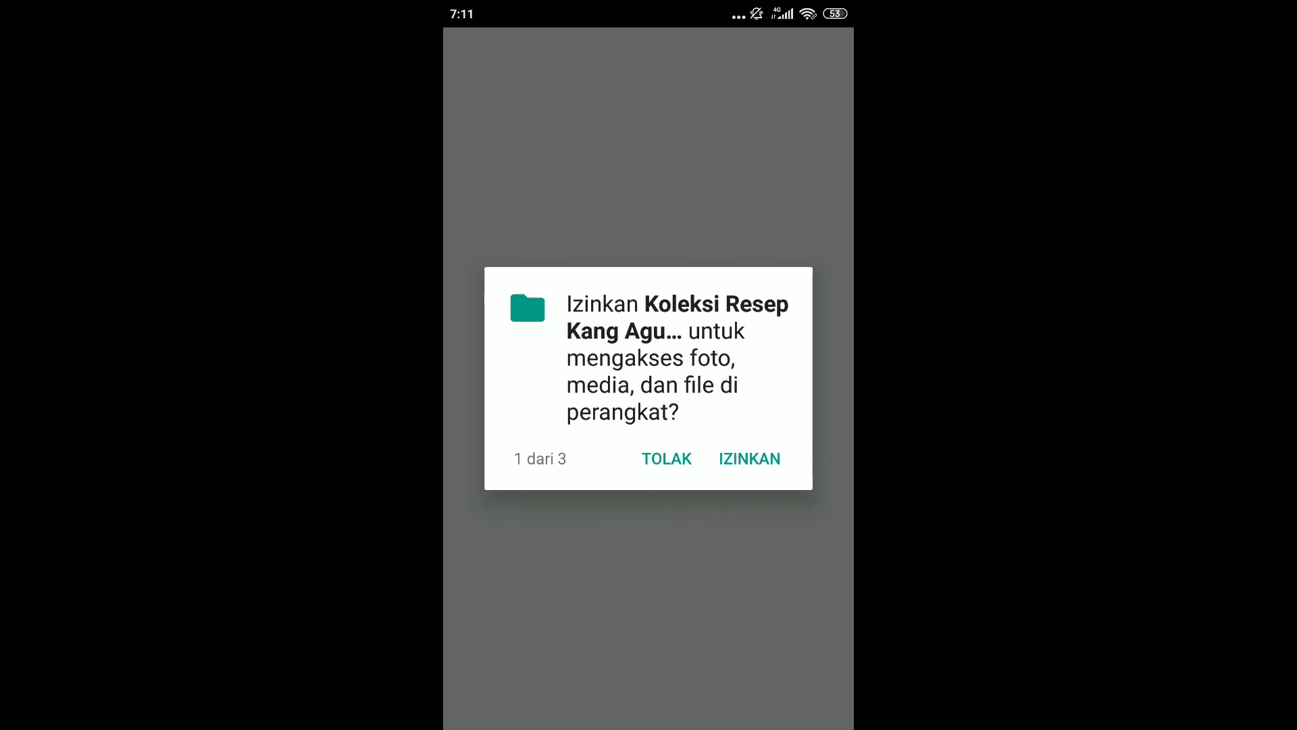
{"action": "left_click", "coordinate": [749, 459]}
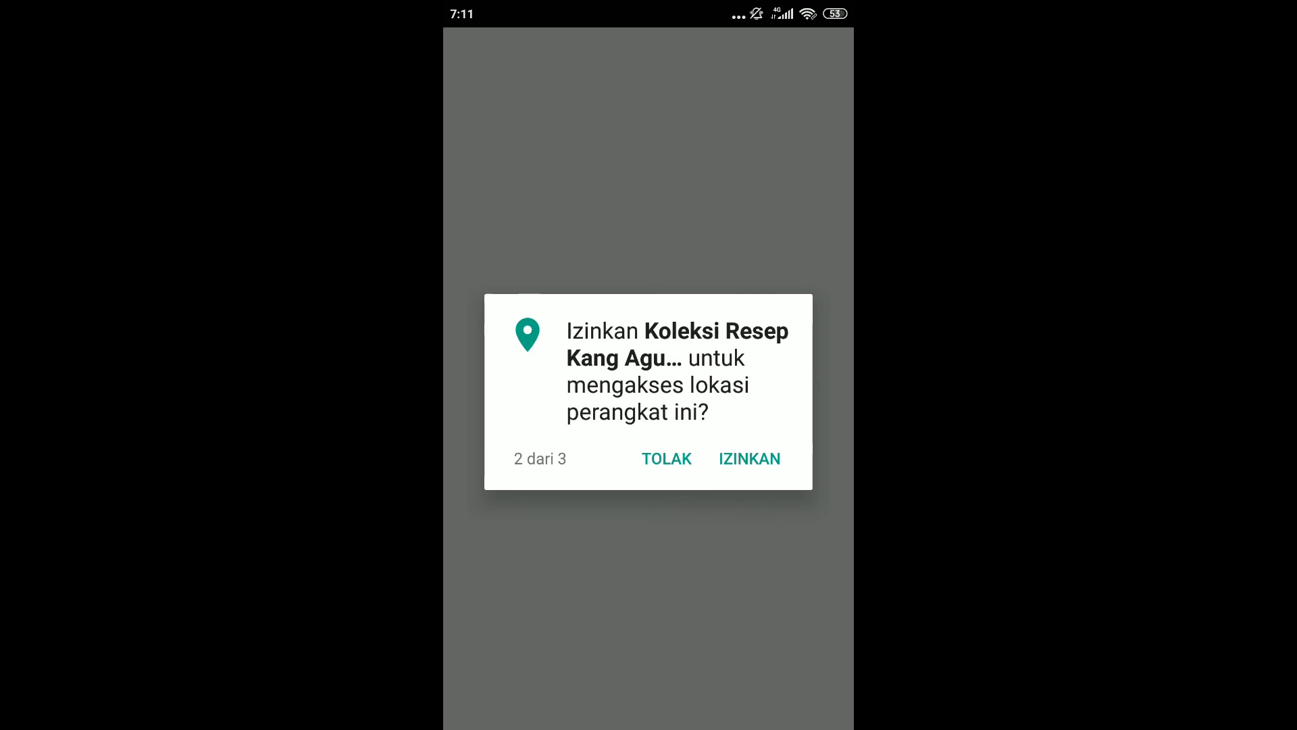
{"action": "left_click", "coordinate": [749, 458]}
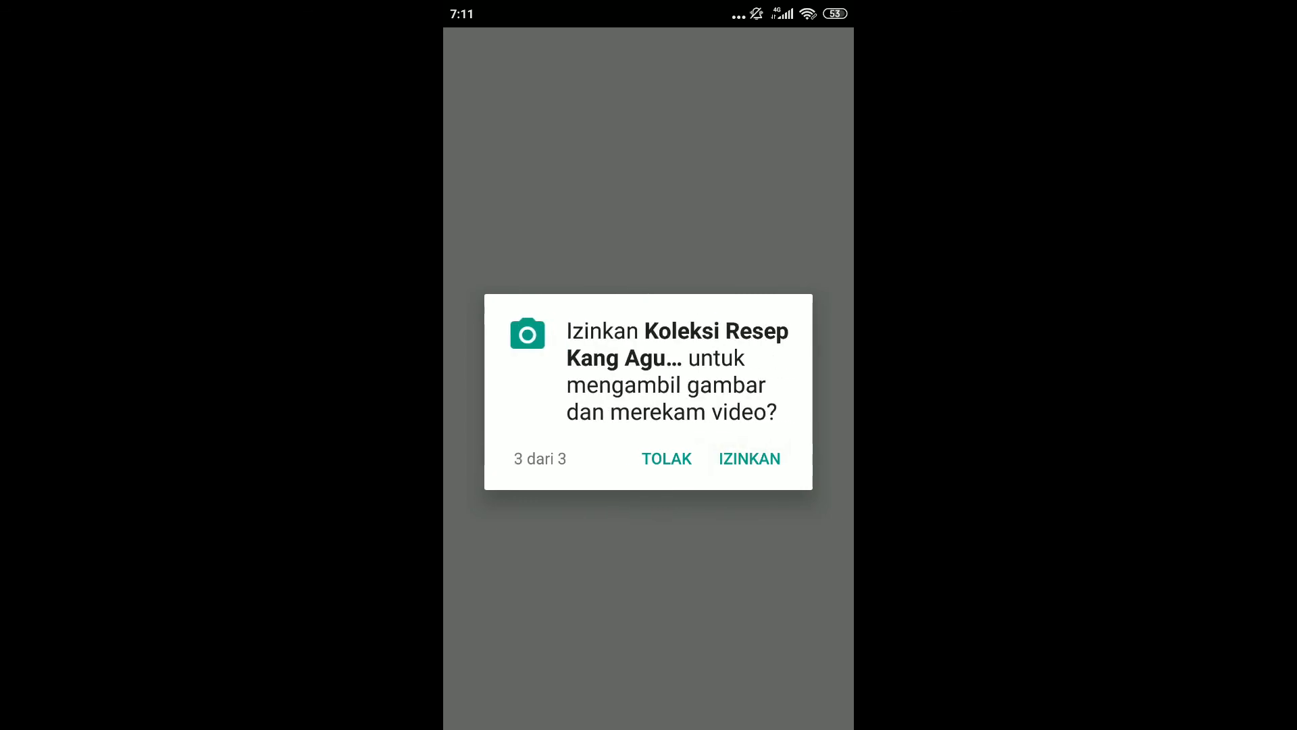
{"action": "left_click", "coordinate": [749, 458]}
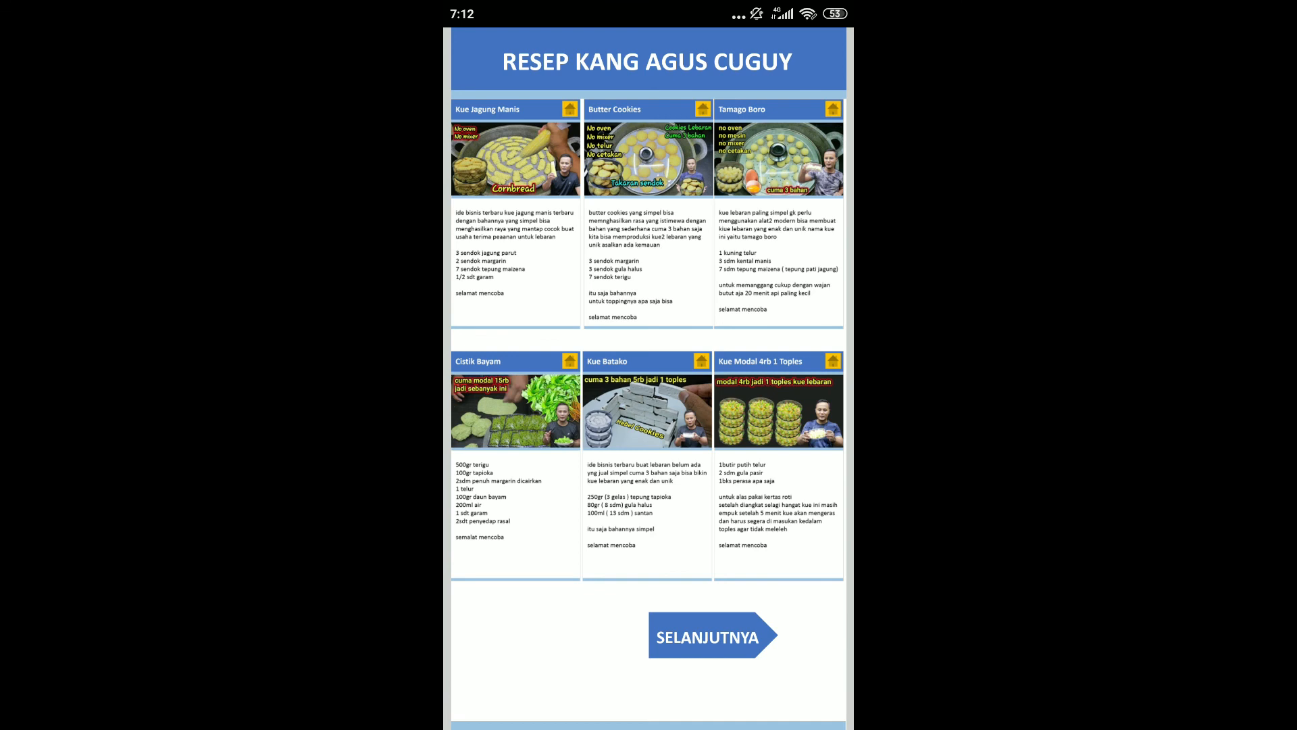
Test the SELANJUTNYA and KEMBALI navigation by paging forward to the last recipe page and back one page
{"action": "left_click", "coordinate": [708, 636]}
{"action": "left_click", "coordinate": [708, 636]}
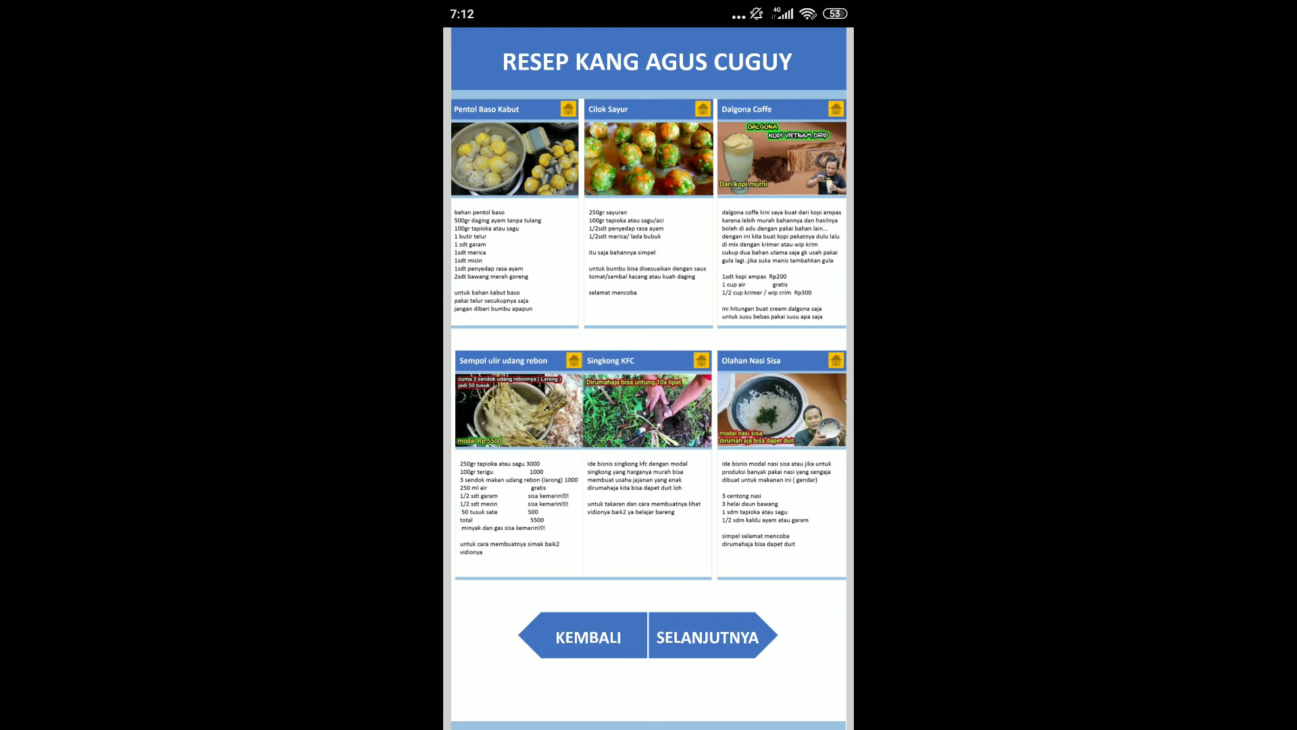
{"action": "left_click", "coordinate": [708, 637]}
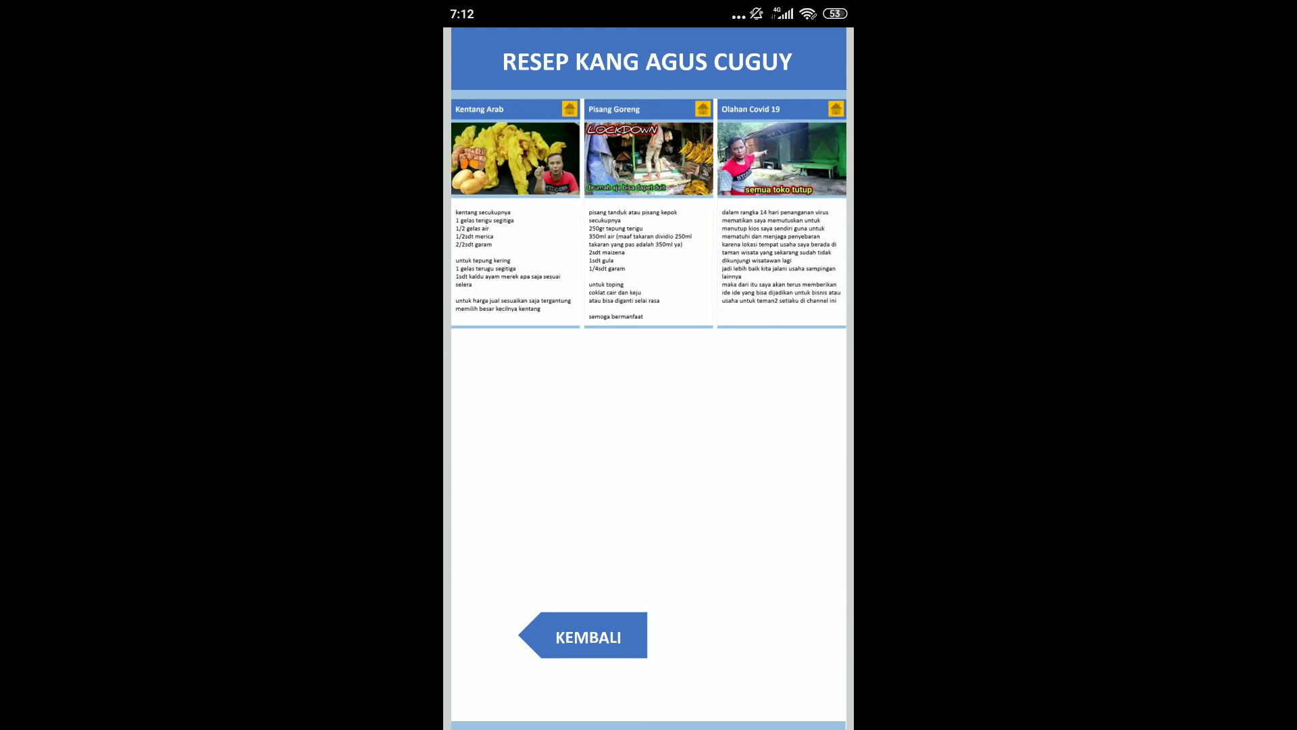
{"action": "left_click", "coordinate": [588, 636]}
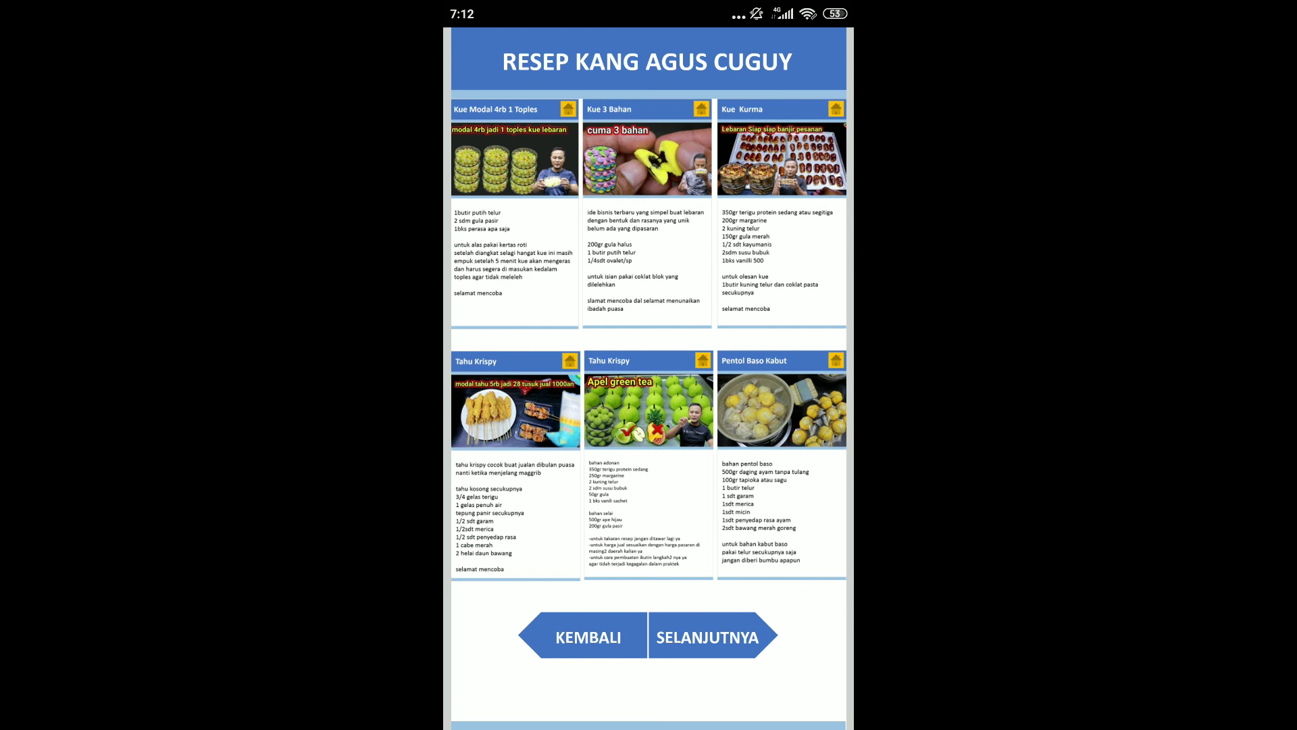
Test the Tahu Krispy recipe with the green apple picture by playing and pausing its video, and return to the recipe list
{"action": "left_click", "coordinate": [648, 459]}
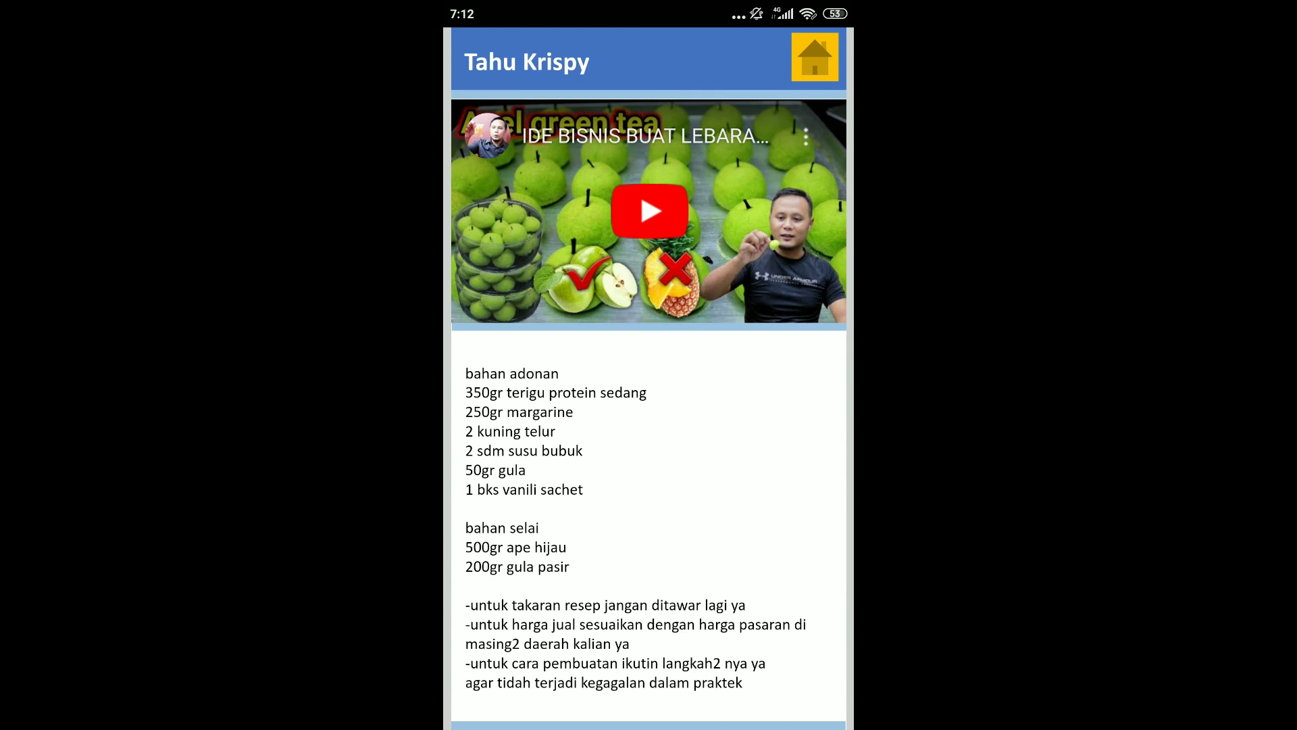
{"action": "left_click", "coordinate": [649, 210]}
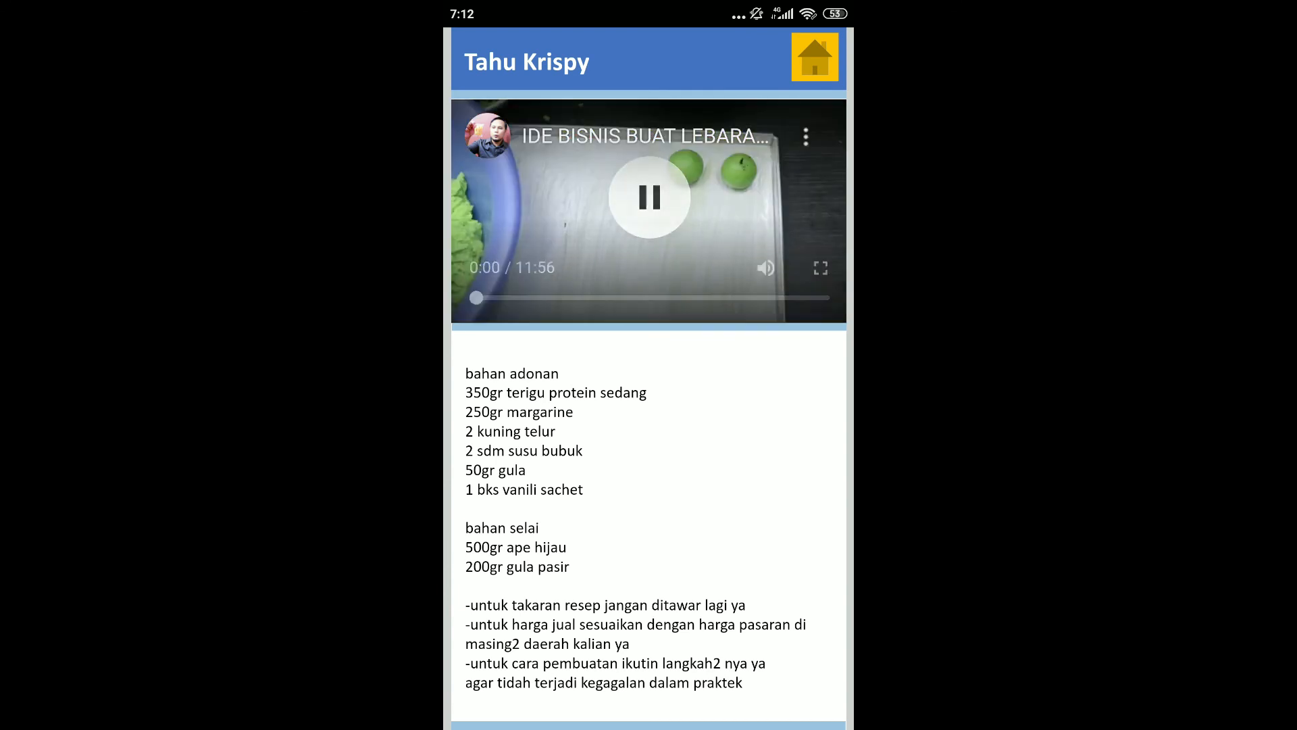
{"action": "left_click", "coordinate": [649, 197]}
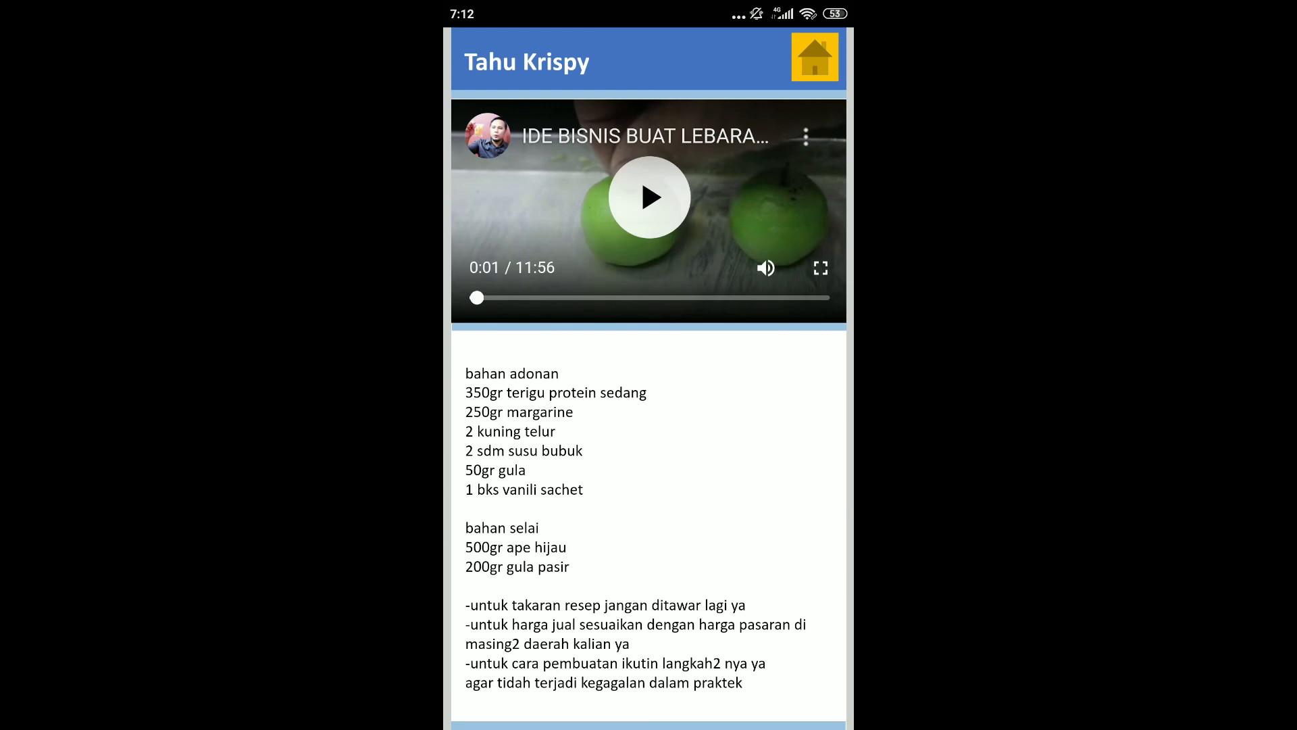
{"action": "left_click", "coordinate": [815, 58]}
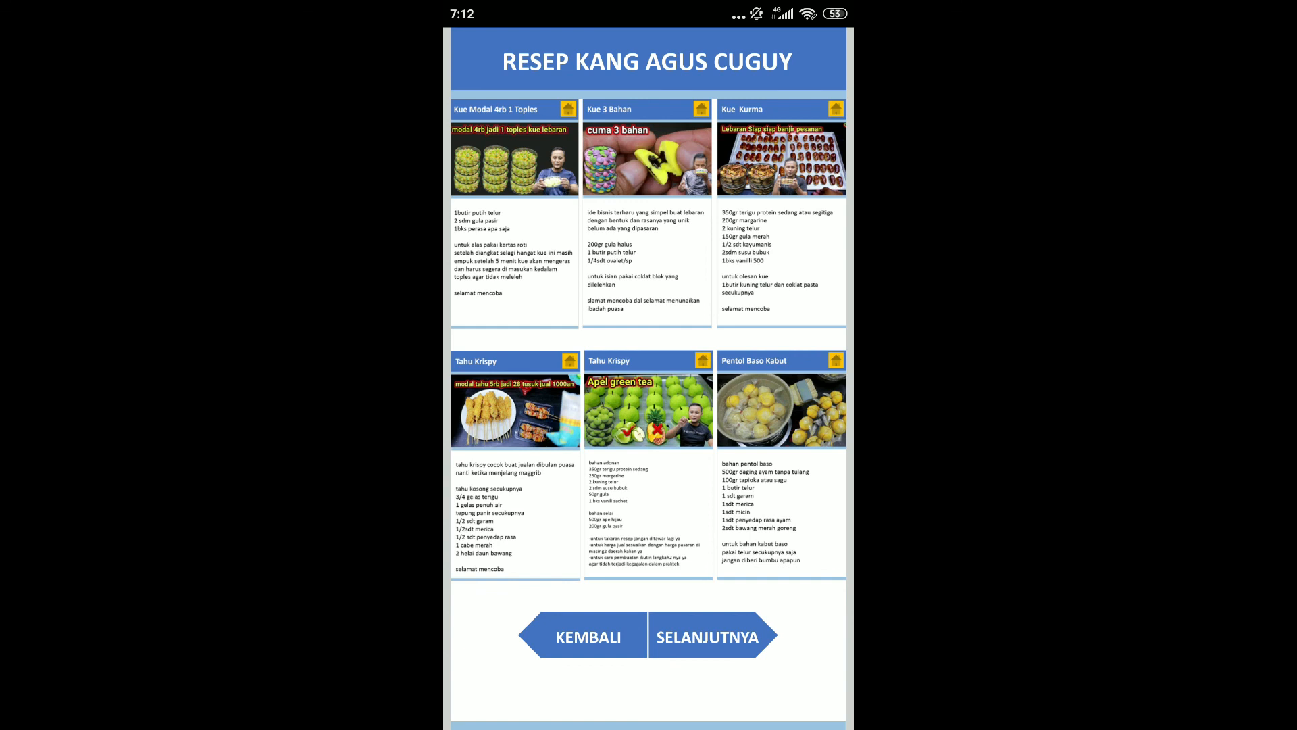
Go back to the first recipe page, view the Kue Batako recipe and return to the list
{"action": "left_click", "coordinate": [588, 637]}
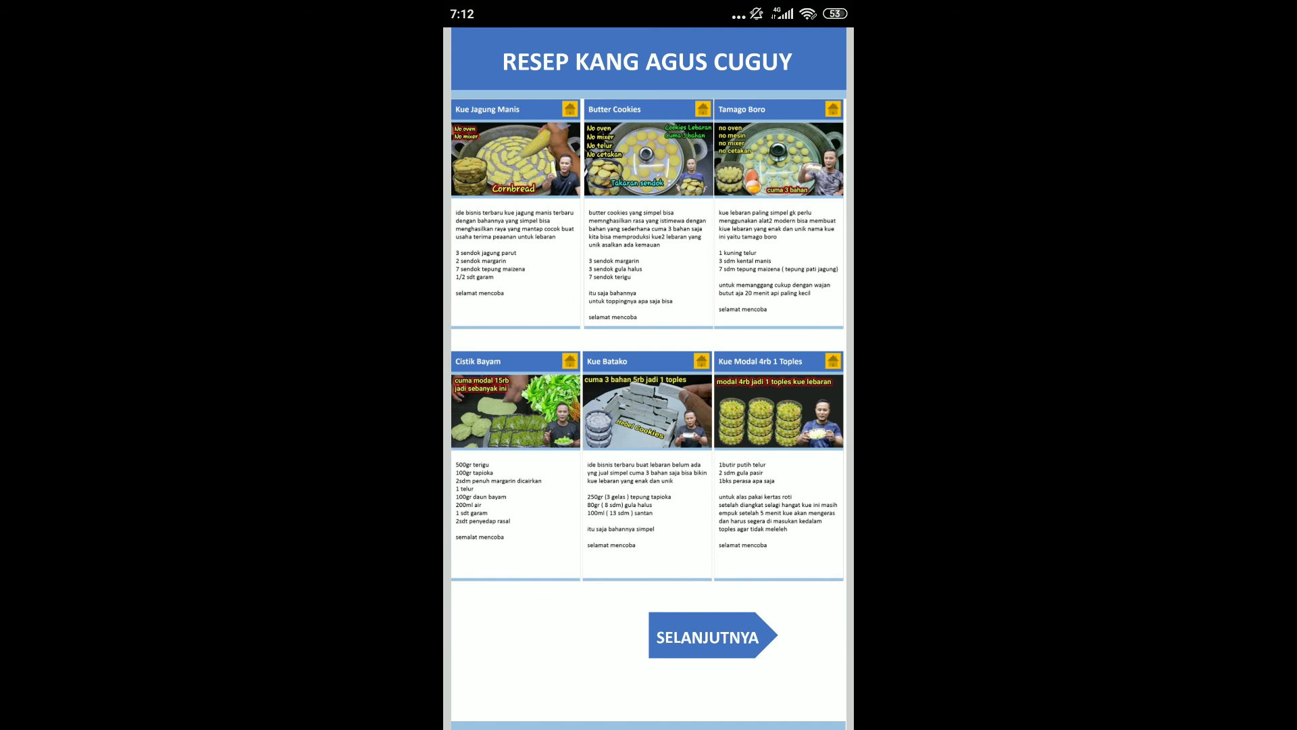
{"action": "left_click", "coordinate": [647, 411]}
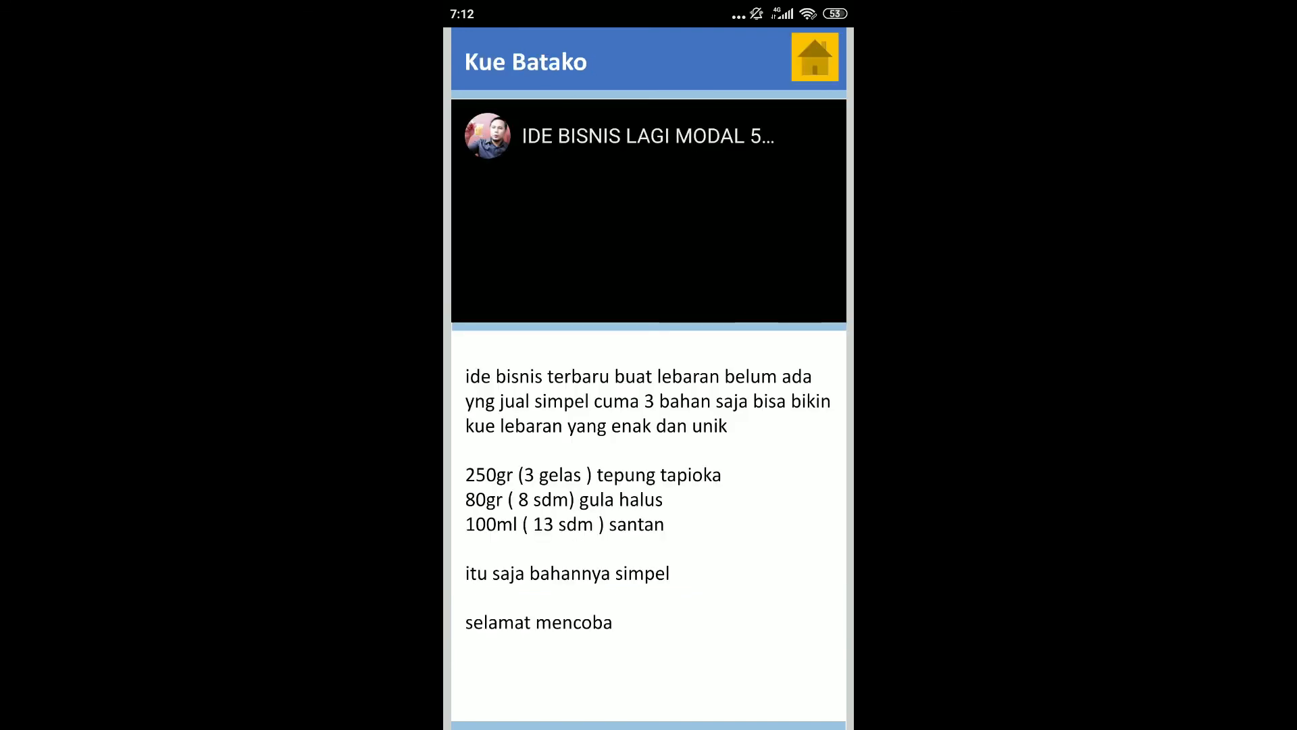
{"action": "left_click", "coordinate": [815, 58]}
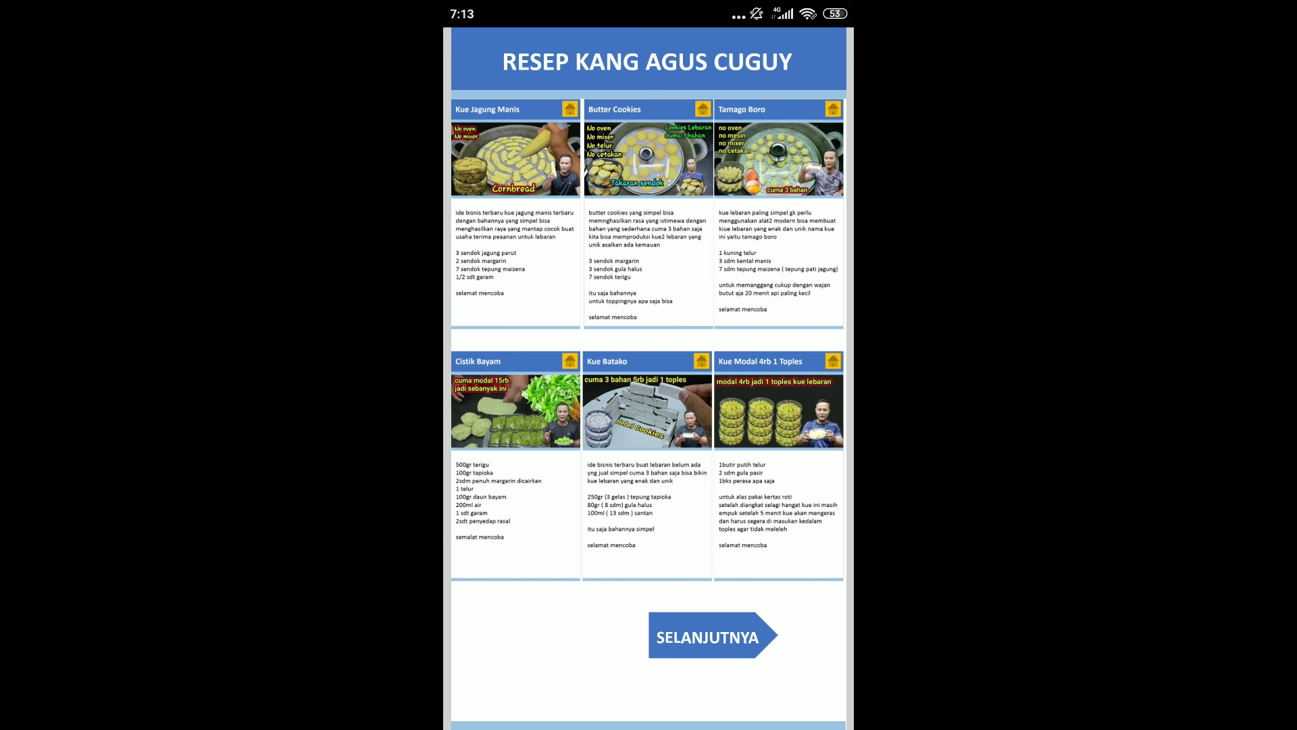
Exit the recipe app and return to the phone's home screen
{"action": "key", "text": "Escape"}
{"action": "left_click", "coordinate": [559, 406]}
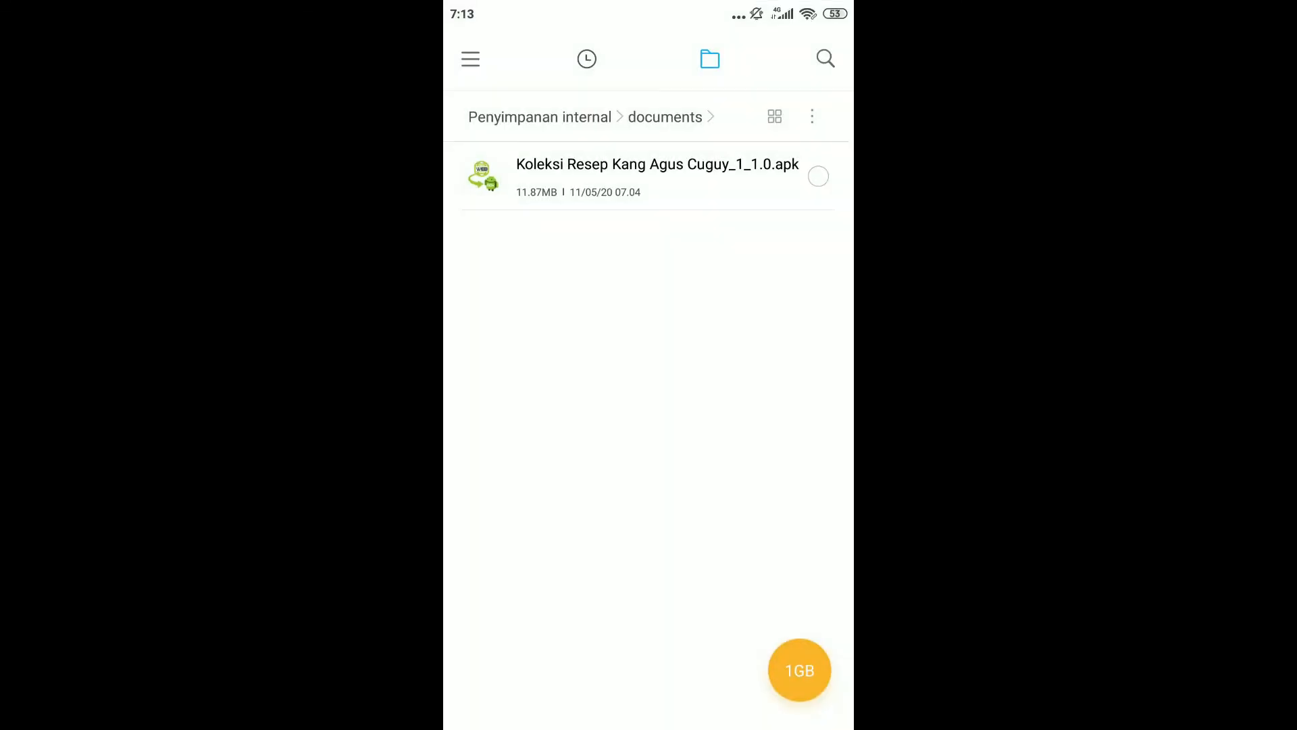
{"action": "key", "text": "Home"}
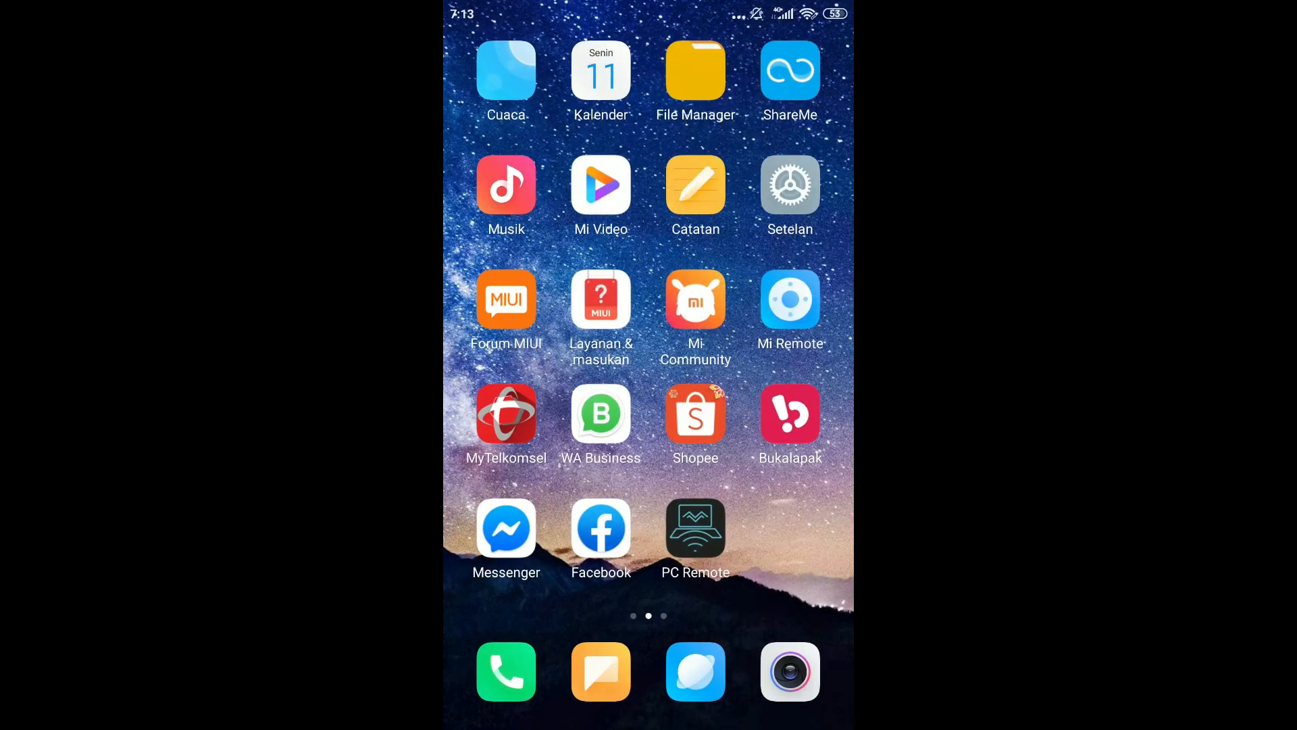